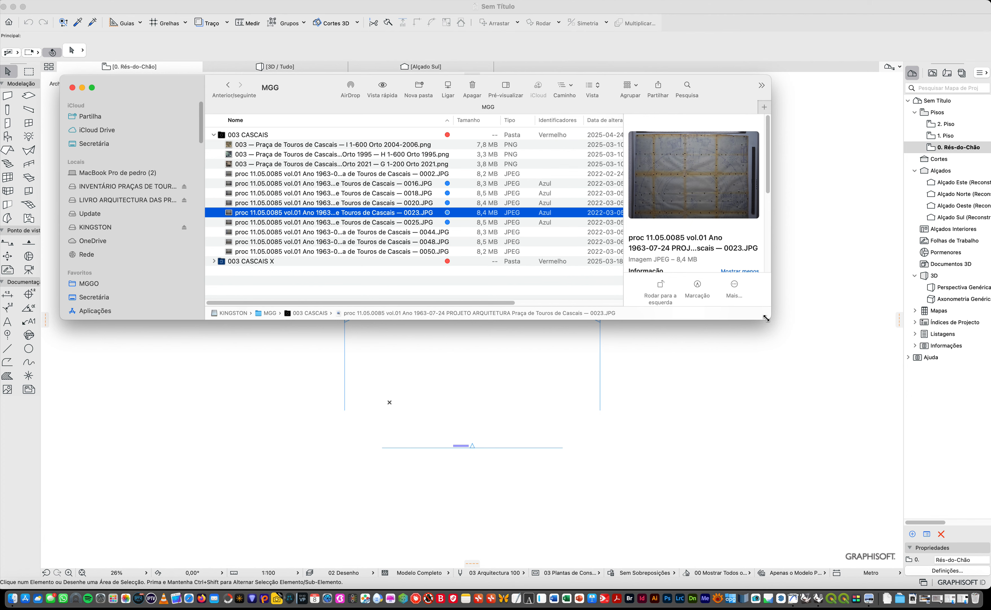
Enlarge the file browser window and preview the orthophotos and the scanned plans 0016 to 0023 in the 003 CASCAIS folder.
left_click_drag(769, 318, 873, 547)
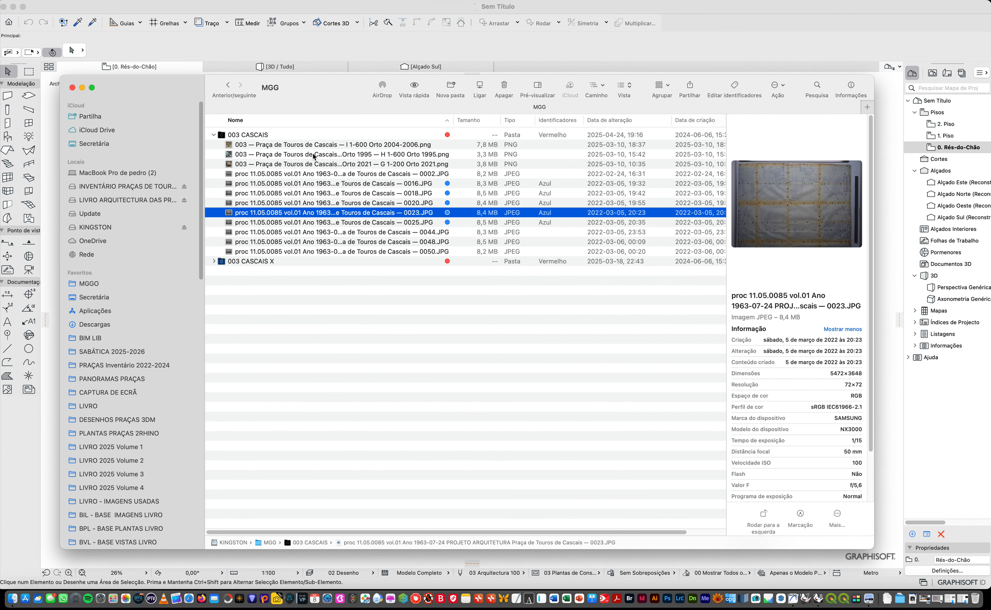
left_click(378, 145)
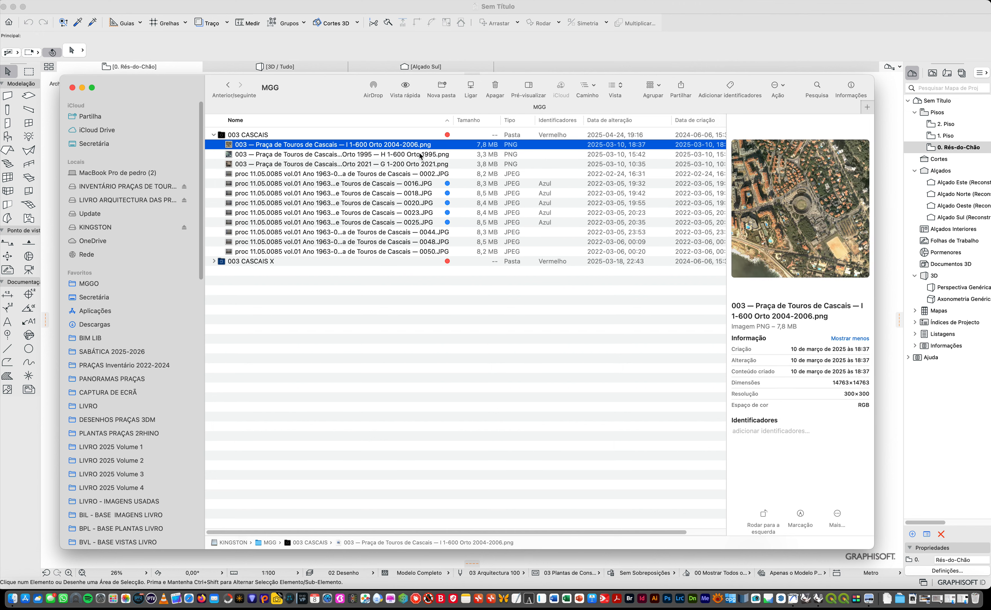
left_click(422, 164)
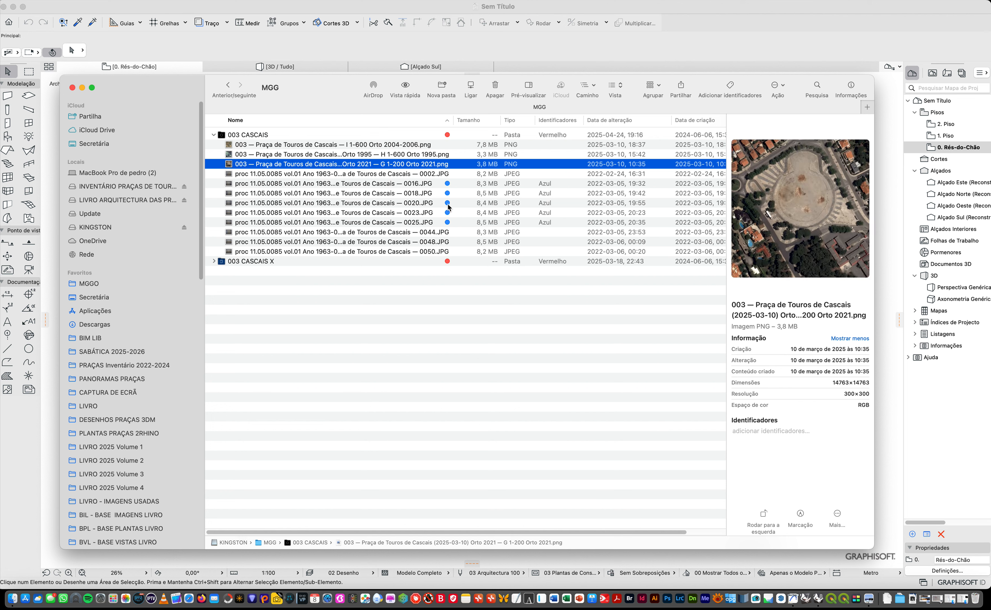
left_click(419, 184)
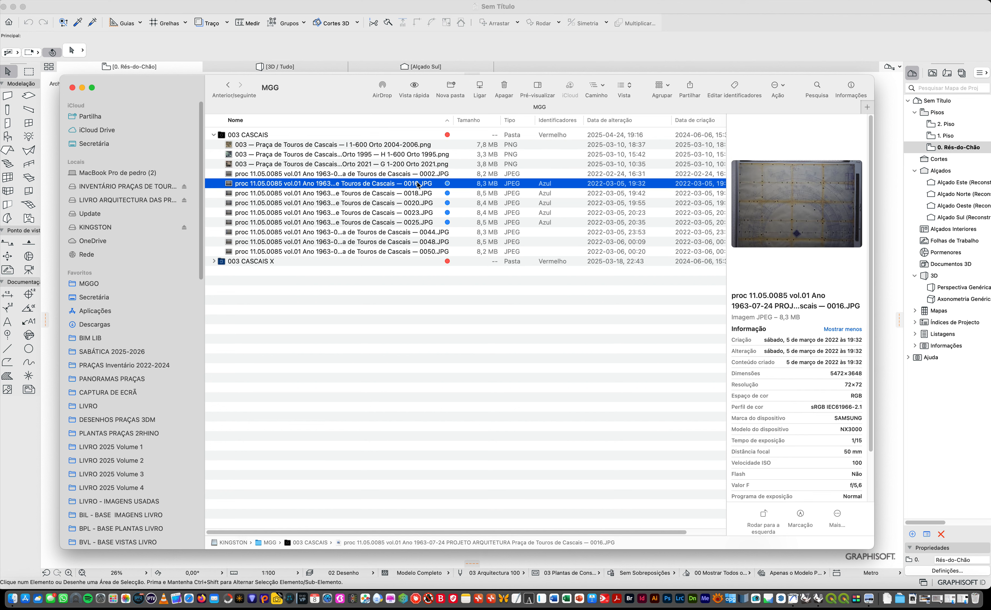
left_click(419, 184)
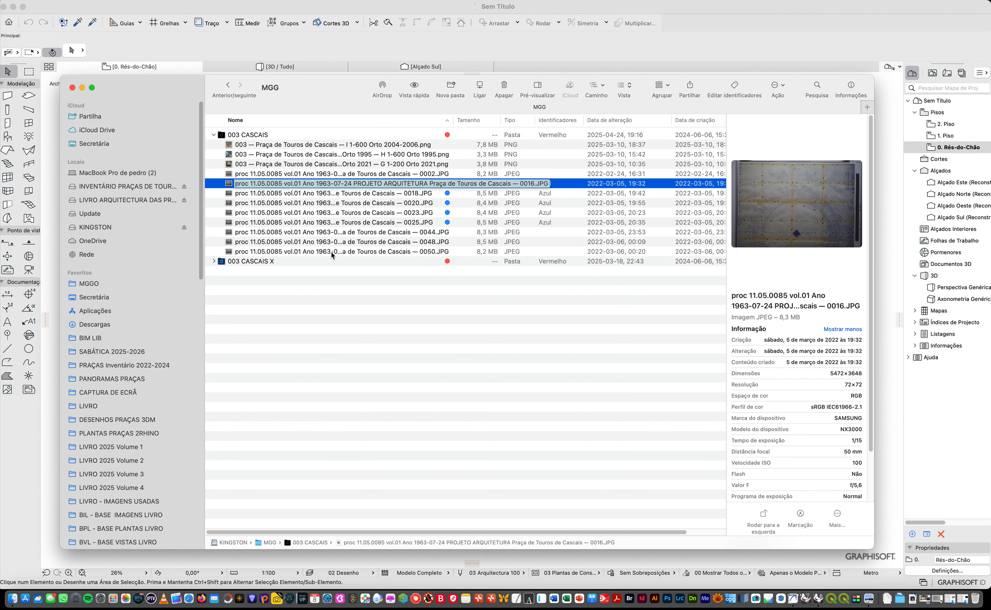
key("Return")
key("Down")
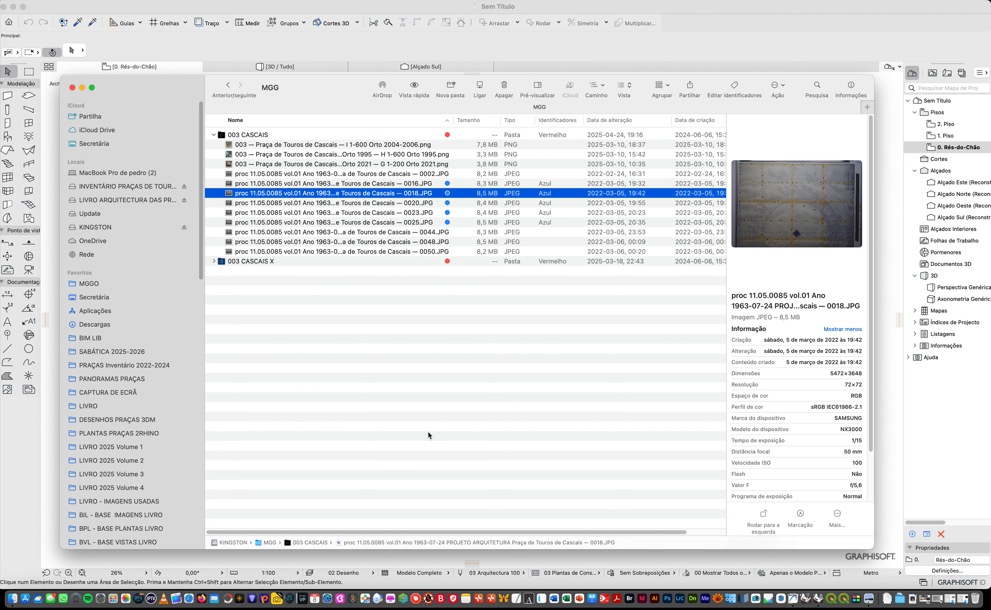
key("Down")
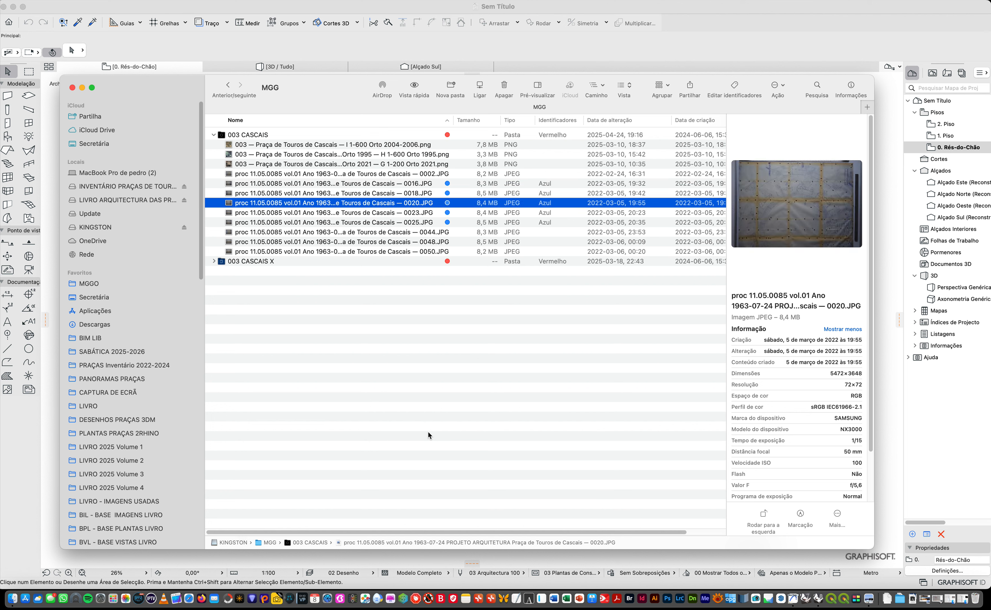
key("Down")
key("Up")
key("Up")
key("Up")
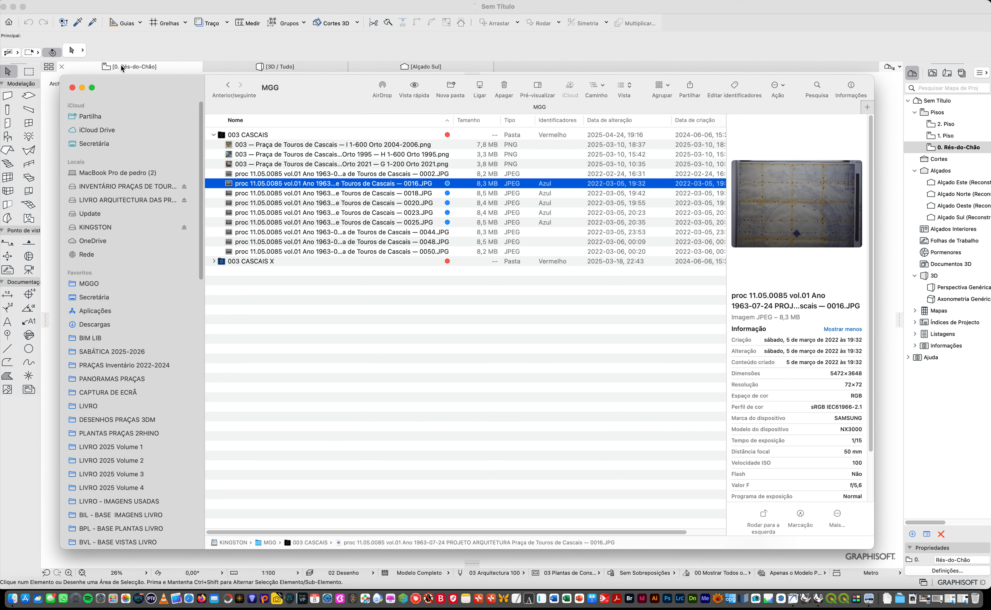
Move the file browser aside, place scan 0016.JPG from the 003 CASCAIS folder on Archicad's Rés-do-Chão floor plan, and select the image.
left_click_drag(130, 83, 618, 92)
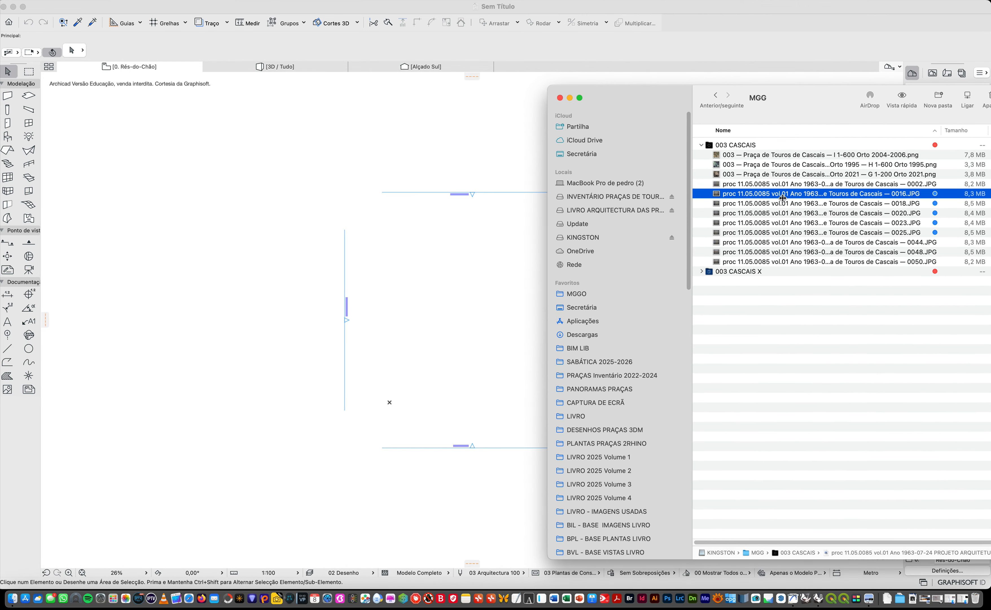
left_click_drag(783, 199, 408, 251)
left_click(946, 371)
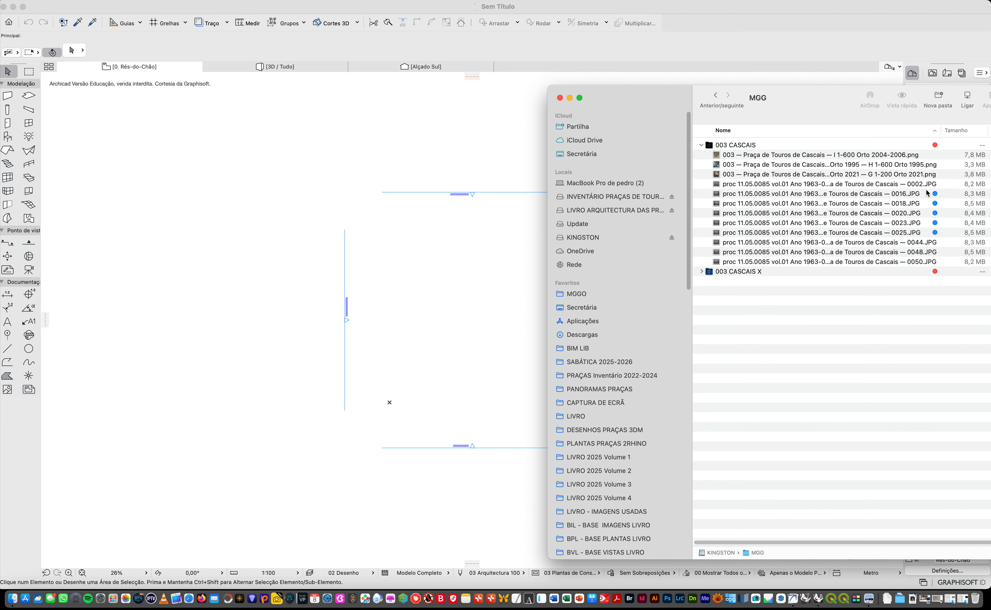
left_click(907, 195)
left_click_drag(717, 197, 406, 260)
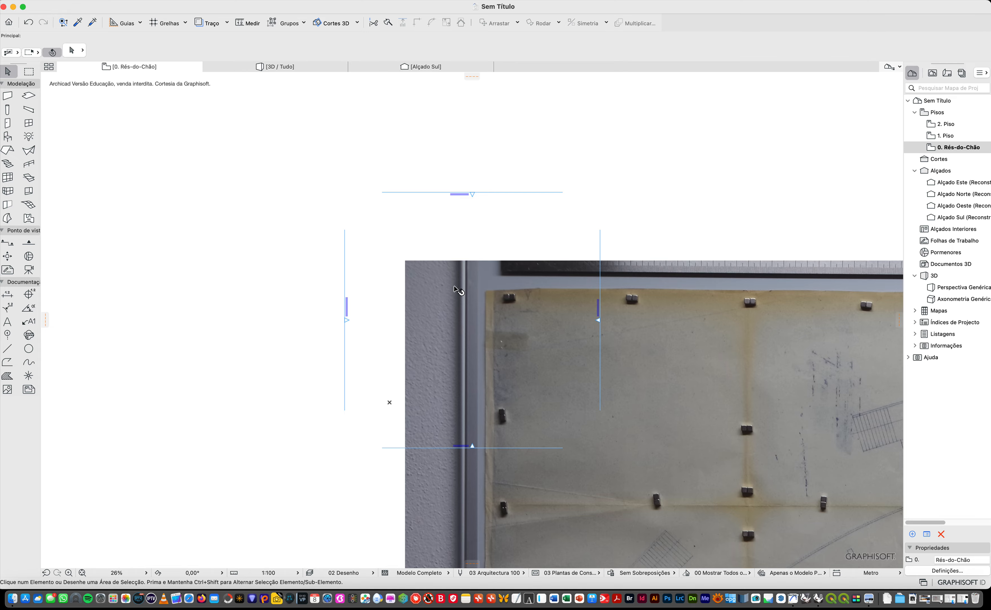
left_click_drag(407, 262, 140, 140)
Examine the placed 0016 scan up close, including the central diamond, the seating rings, the ruler along its edge and the title block.
scroll(228, 254, "down", 10)
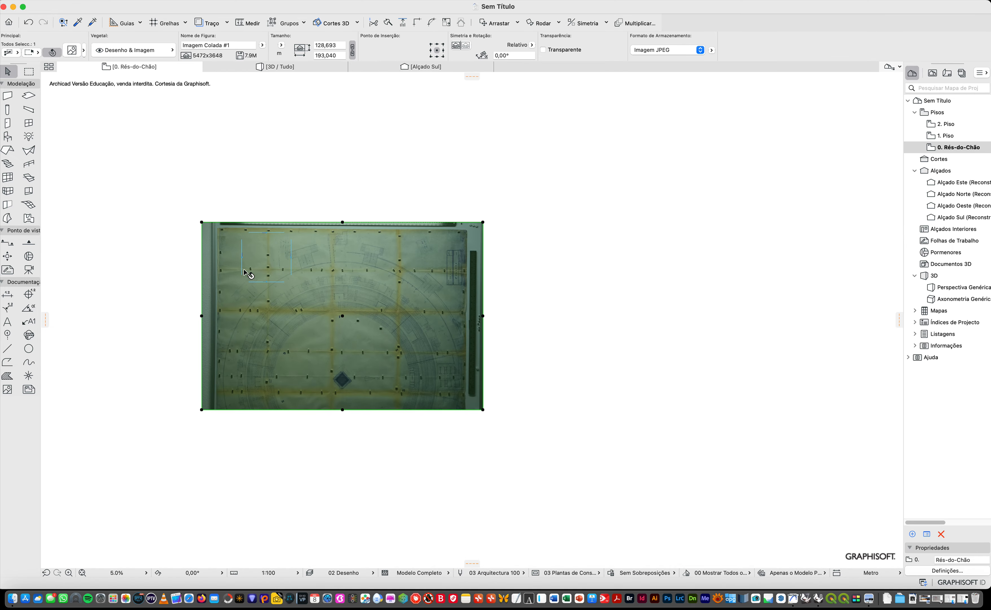
scroll(272, 406, "up", 10)
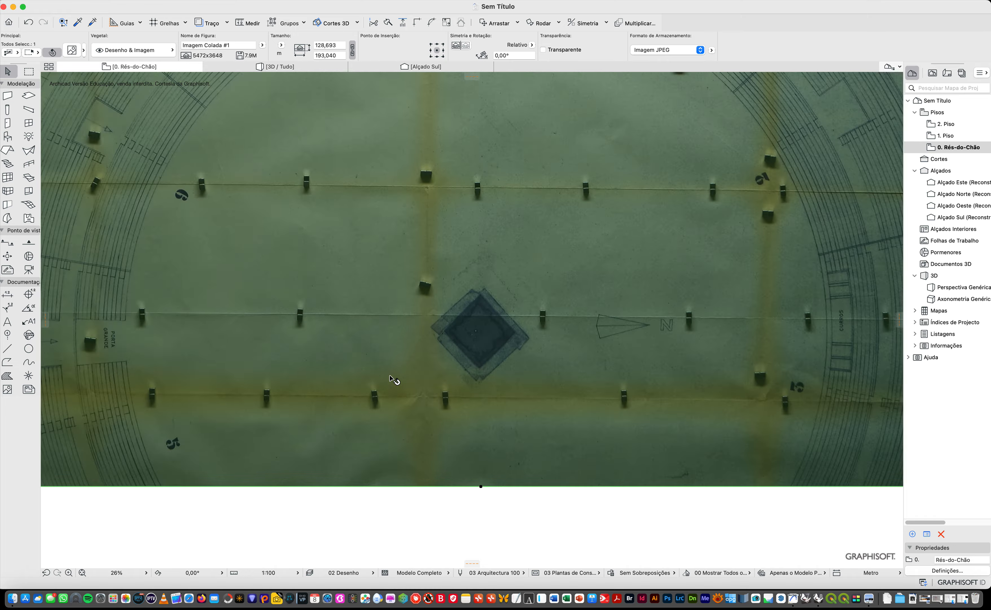
scroll(469, 373, "up", 5)
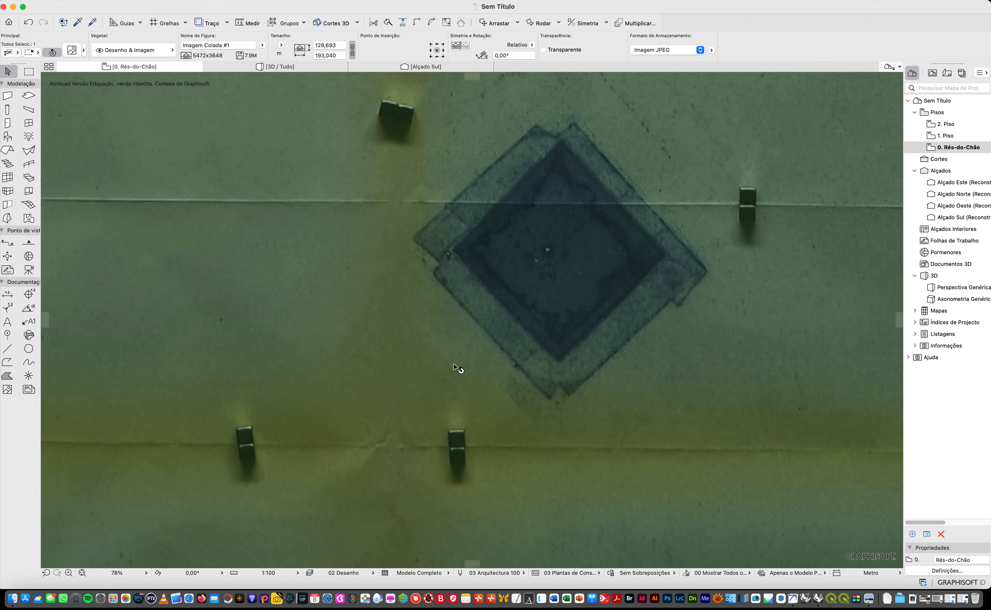
scroll(454, 367, "down", 5)
scroll(456, 369, "down", 7)
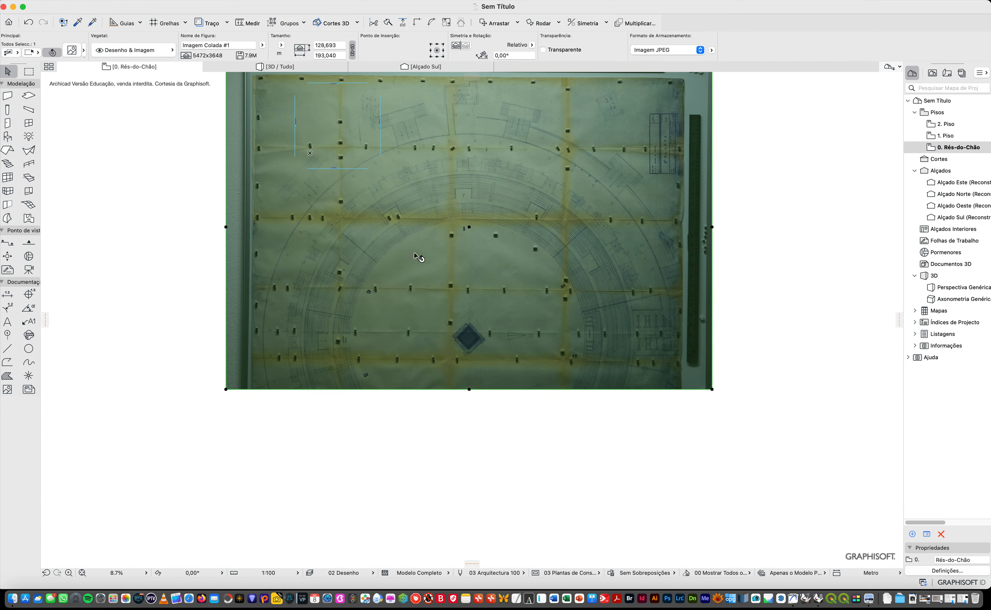
scroll(490, 191, "up", 8)
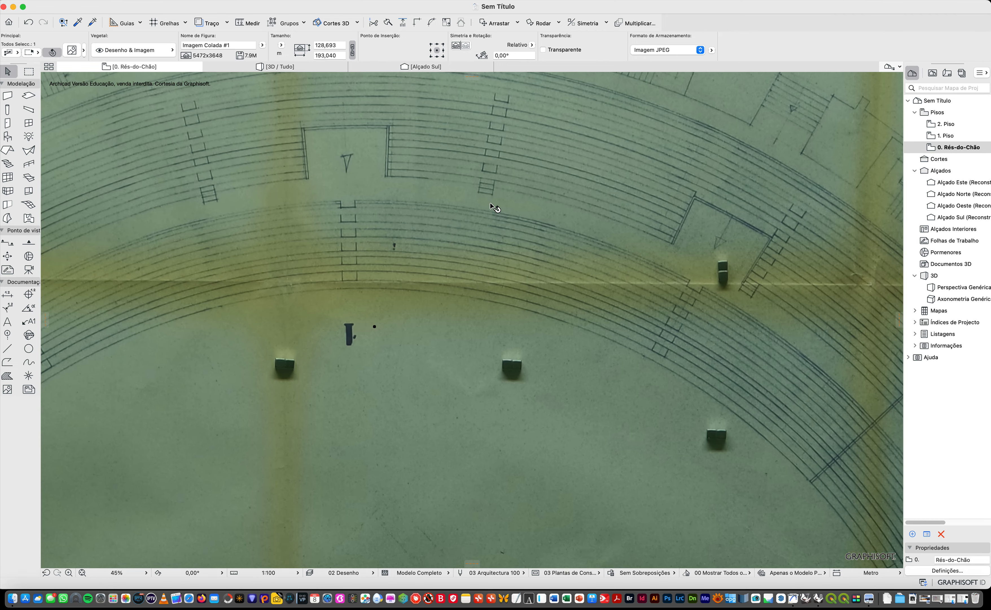
scroll(490, 204, "down", 7)
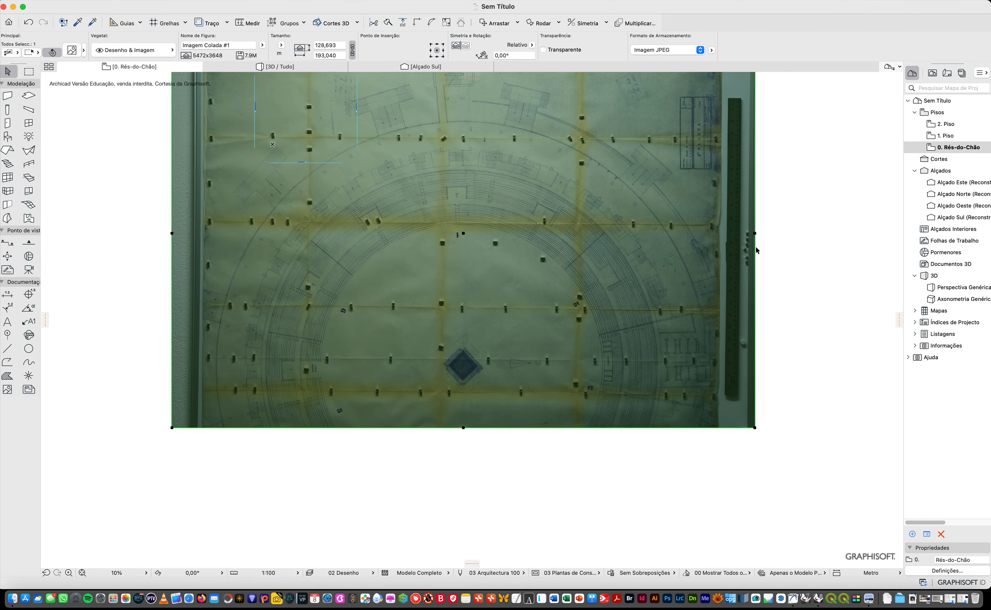
scroll(758, 261, "down", 2)
scroll(758, 260, "up", 10)
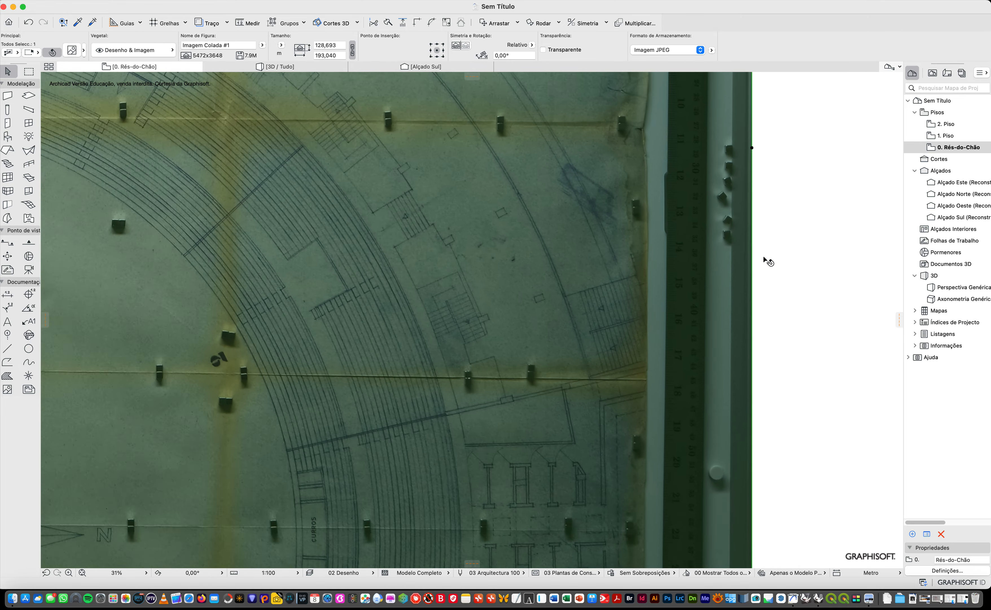
scroll(762, 255, "up", 1)
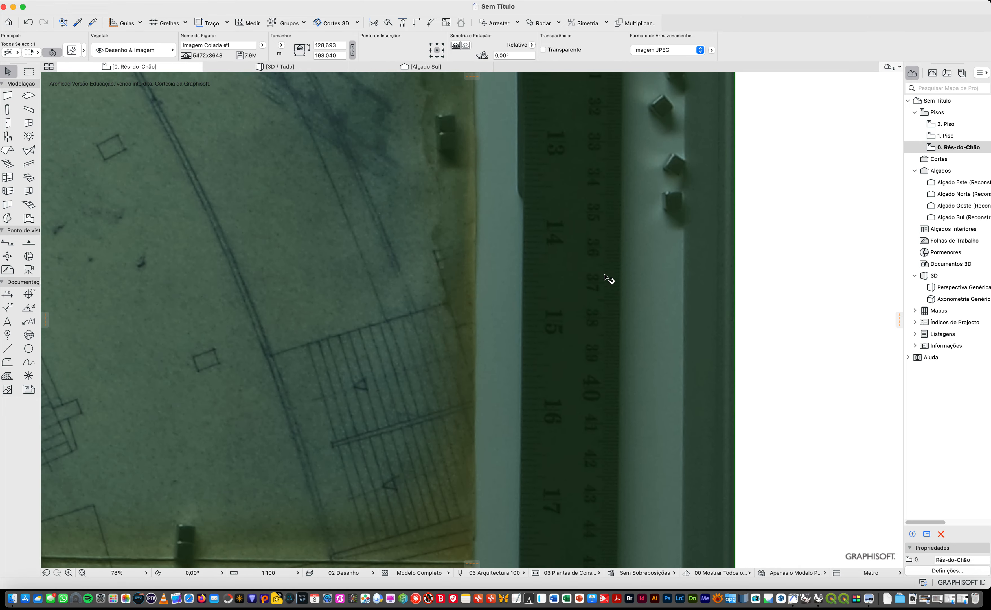
scroll(594, 290, "down", 8)
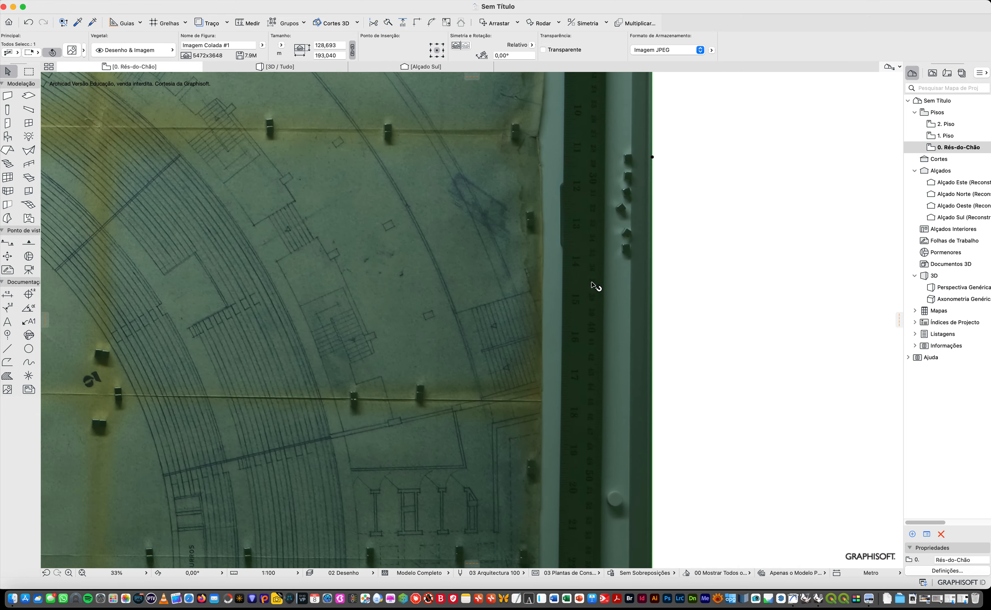
scroll(595, 287, "up", 10)
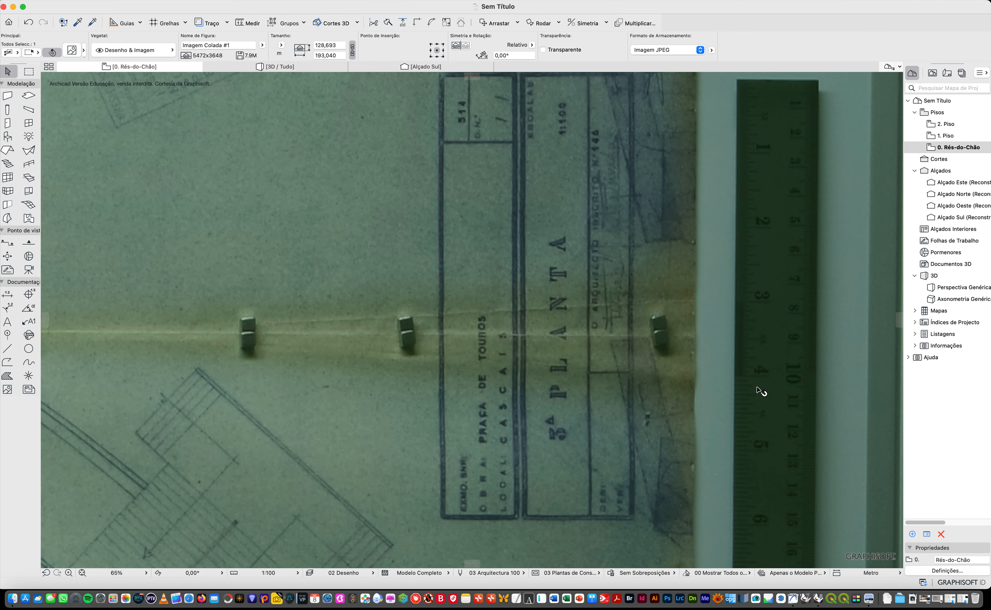
scroll(764, 391, "down", 10)
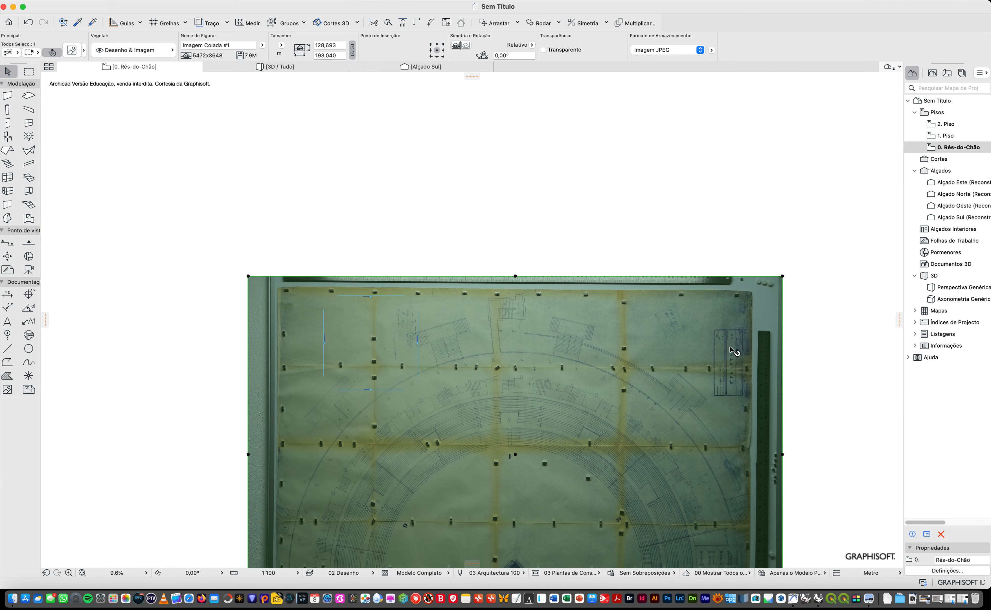
scroll(450, 276, "down", 1)
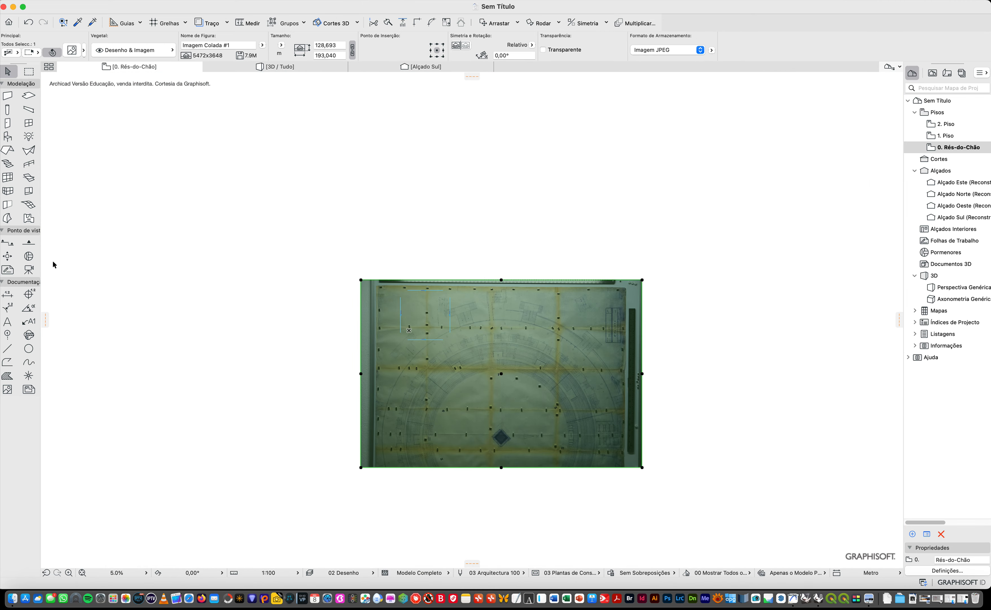
Switch to Finder, place scan 0018.JPG on Archicad's Rés-do-Chão plan beside the first image, overlapping its edge, and clear the selection.
left_click(12, 599)
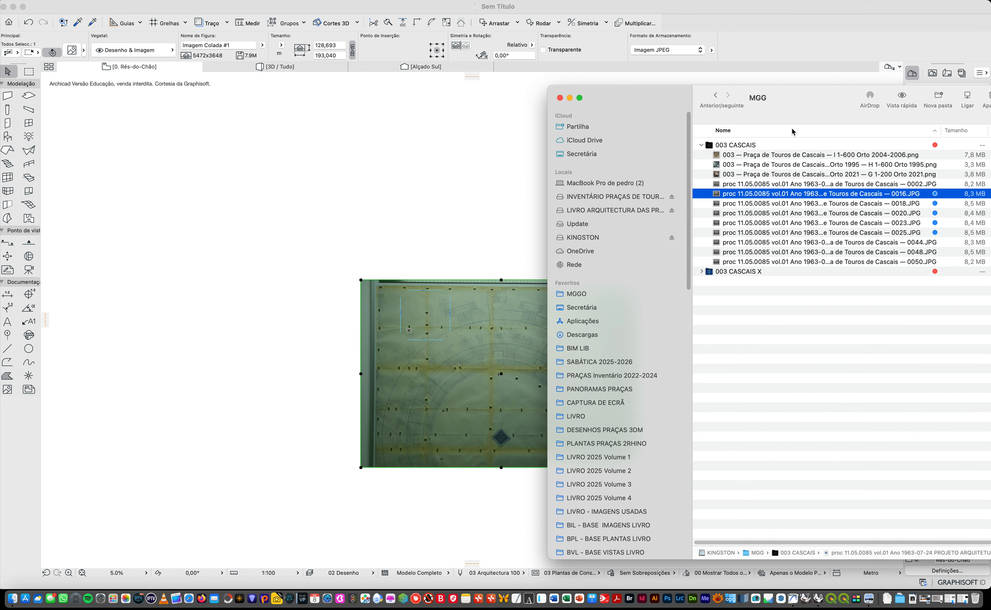
left_click(896, 204)
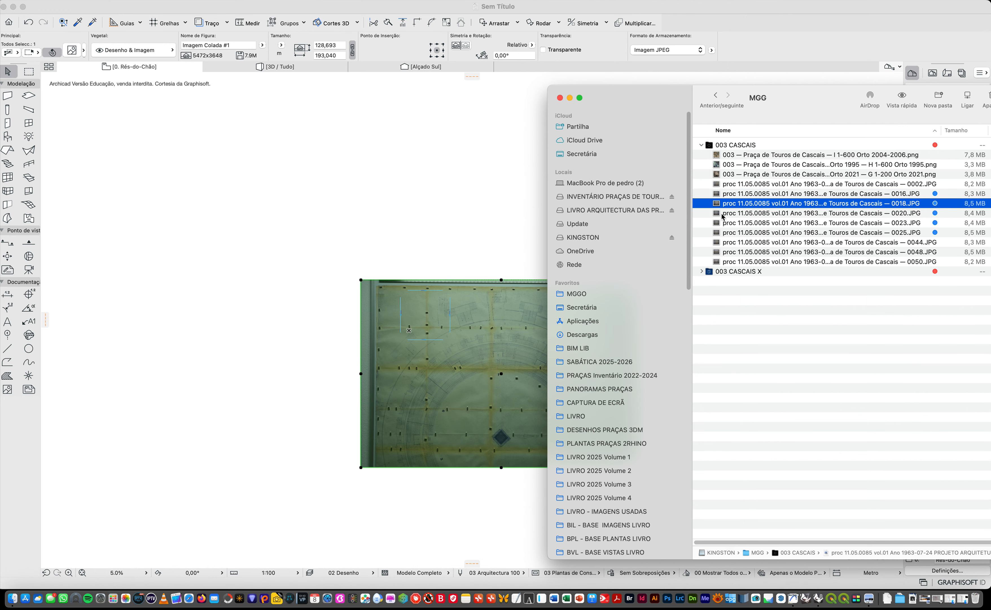
left_click_drag(719, 206, 154, 245)
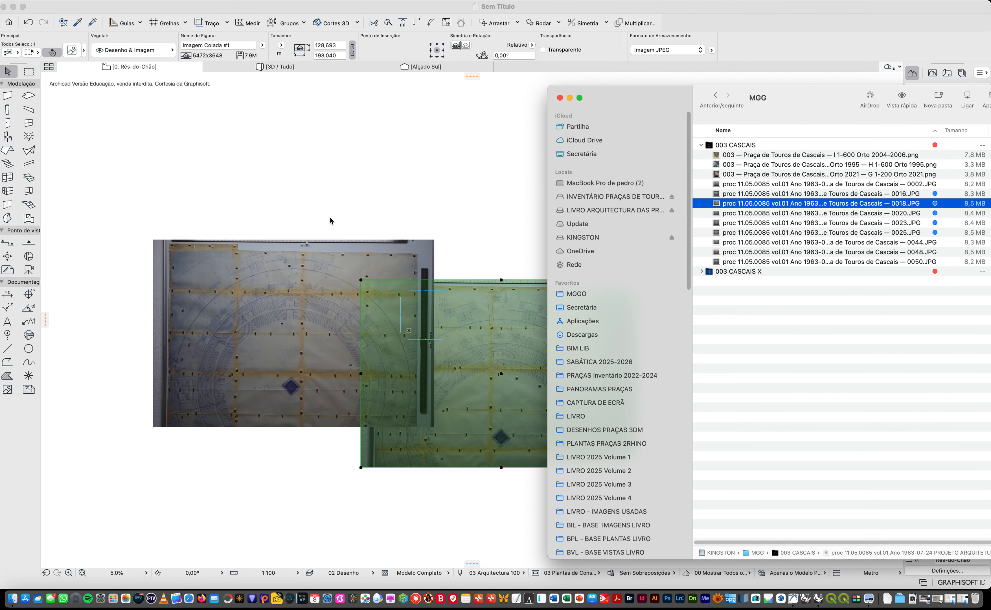
left_click(470, 190)
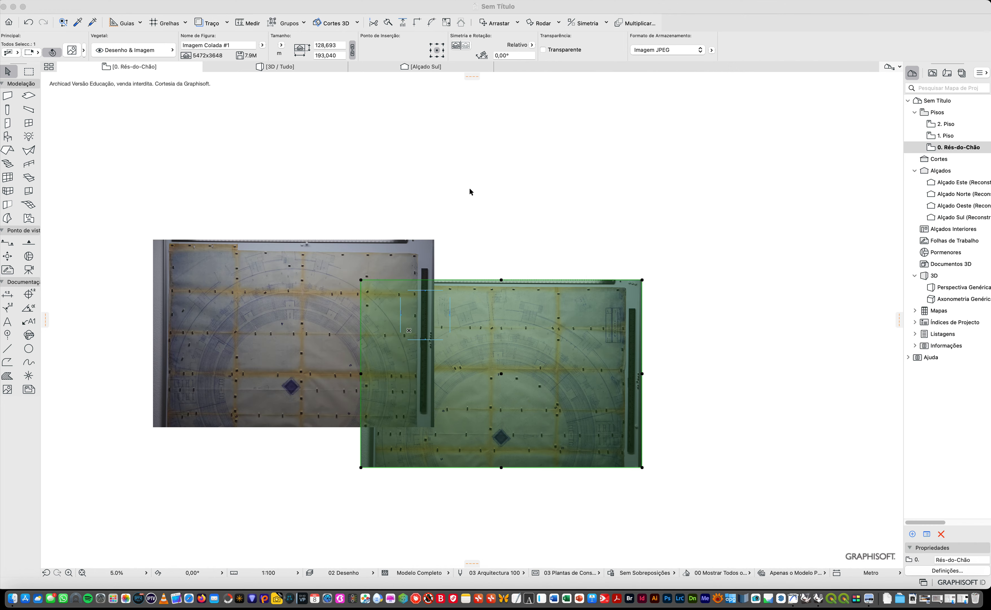
left_click(587, 242)
scroll(411, 480, "down", 2)
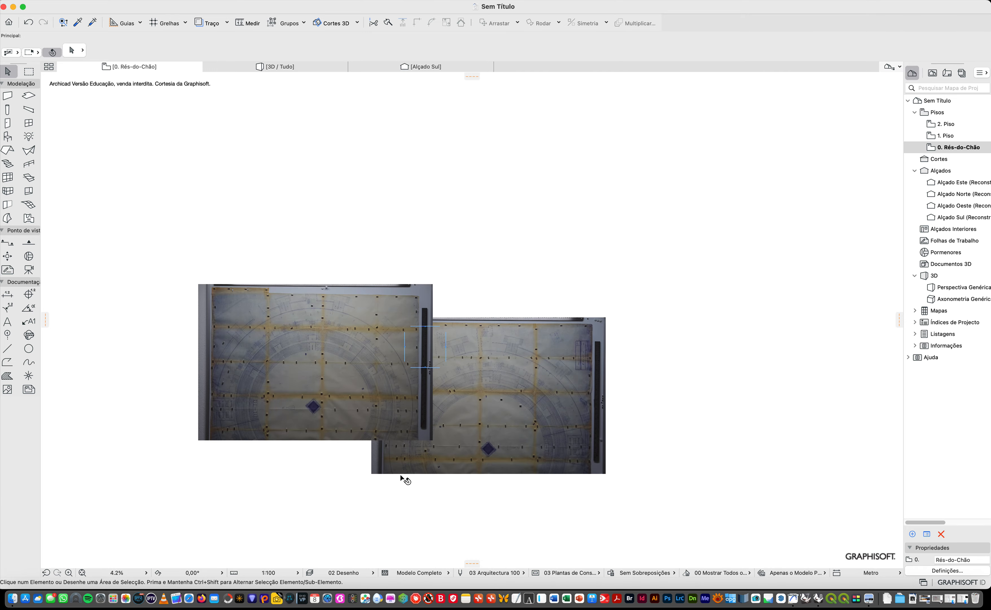
scroll(401, 476, "up", 5)
scroll(396, 470, "down", 3)
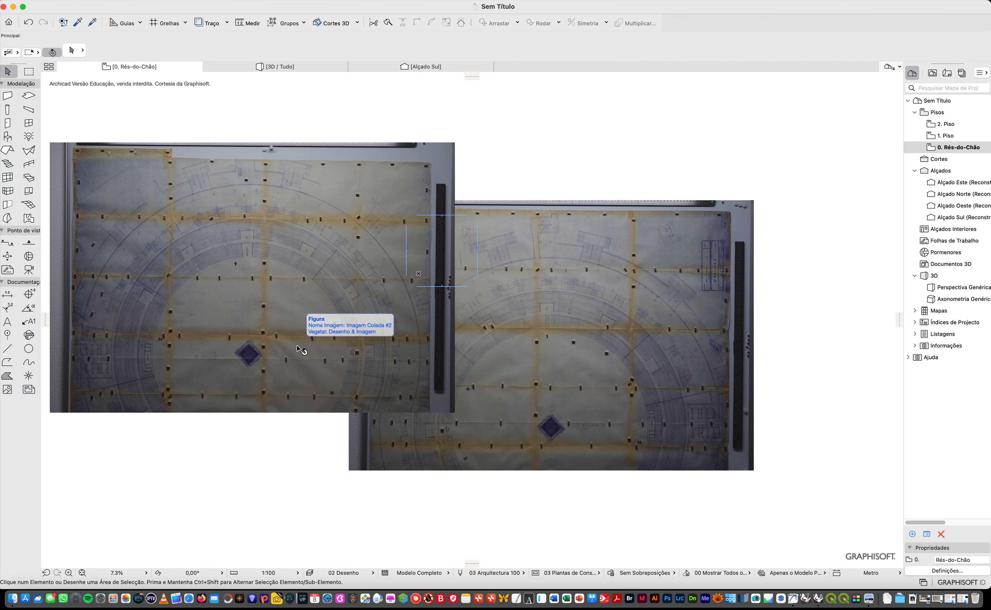
Rotate the 0018 scan by 180° about the midpoint of its lower edge, then clear the selection.
left_click(367, 151)
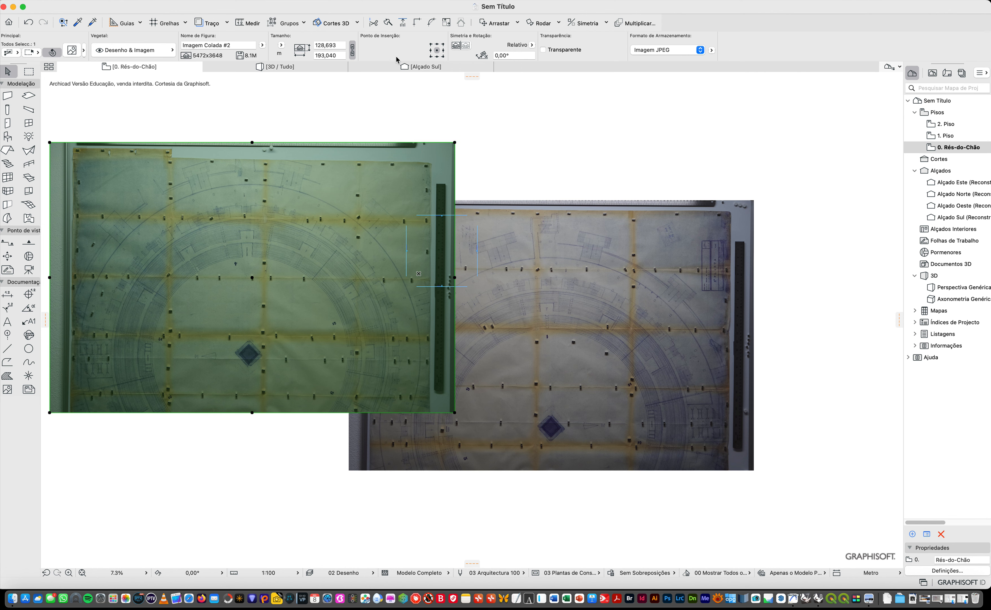
left_click(559, 23)
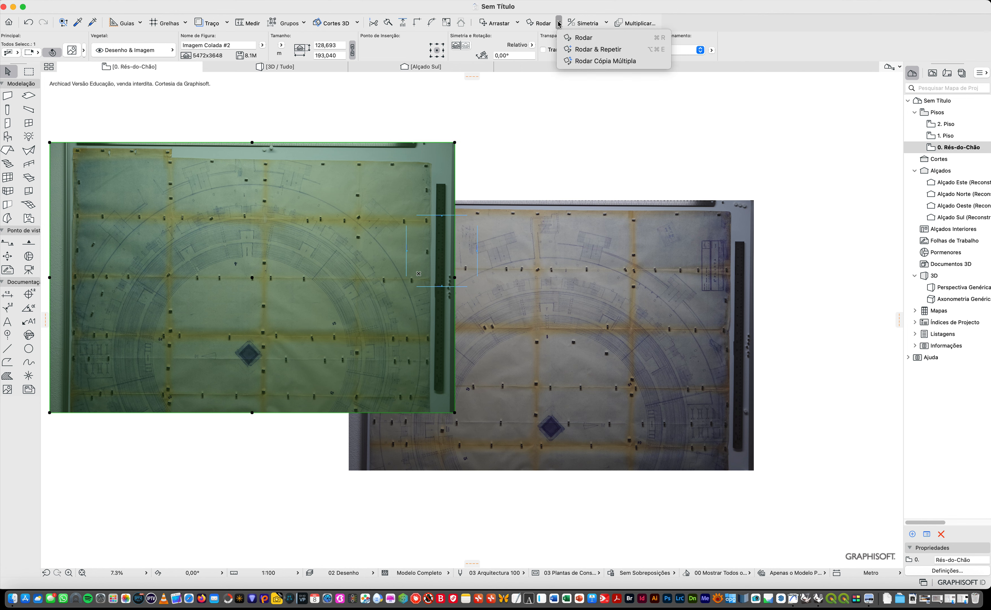
left_click(601, 38)
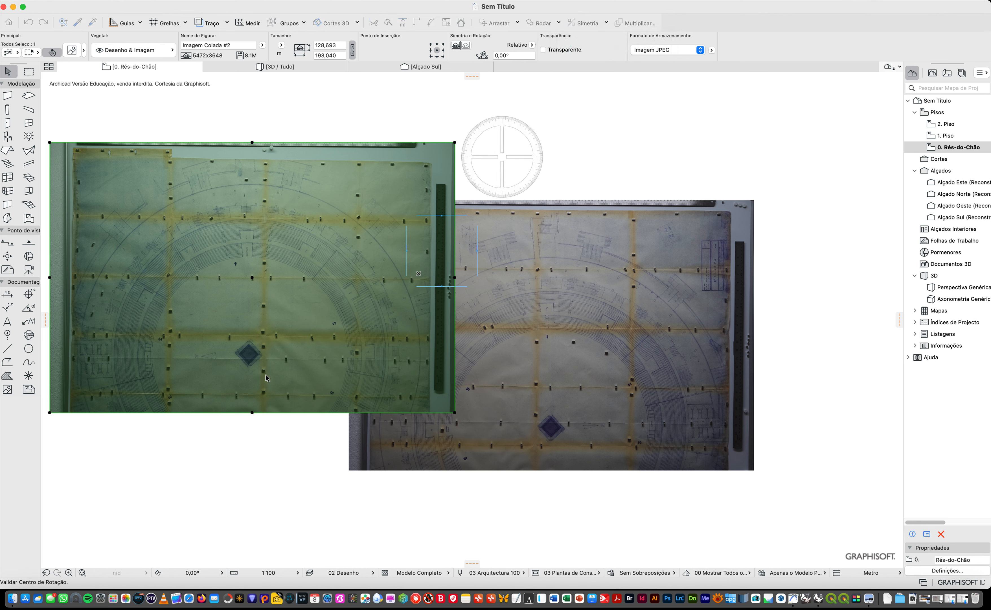
left_click(253, 412)
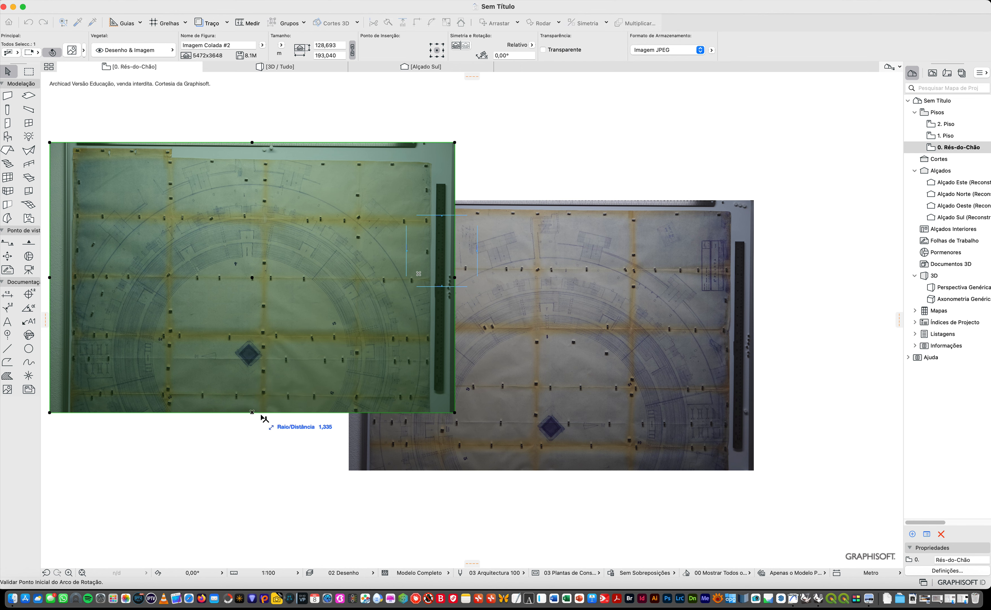
left_click(455, 413)
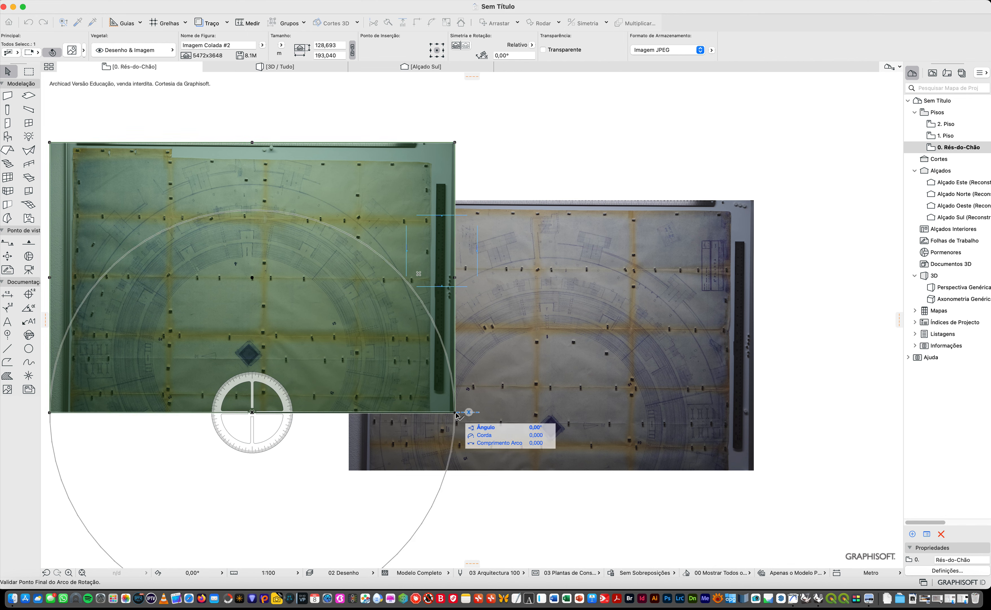
type("180")
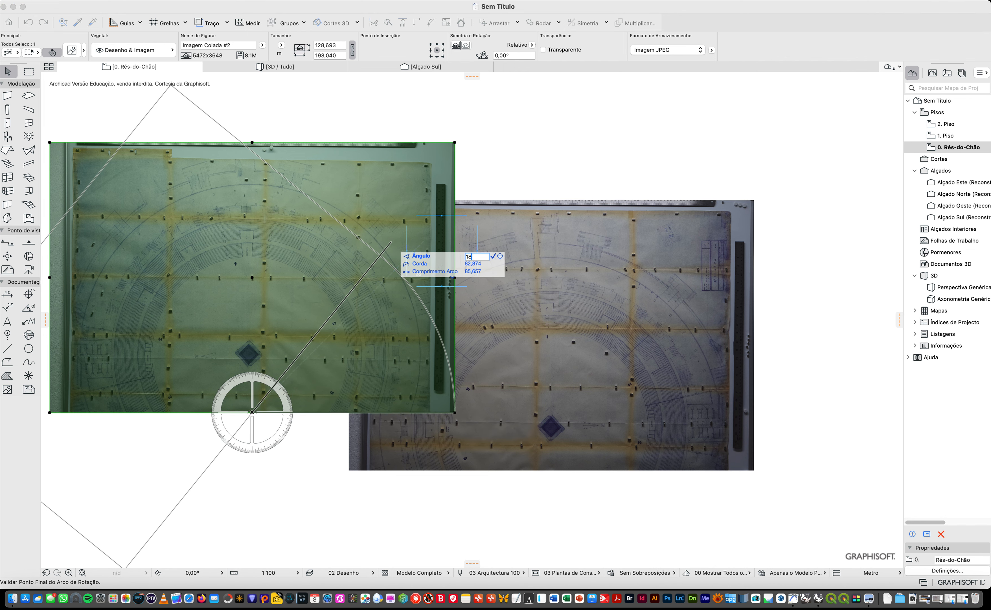
key("Return")
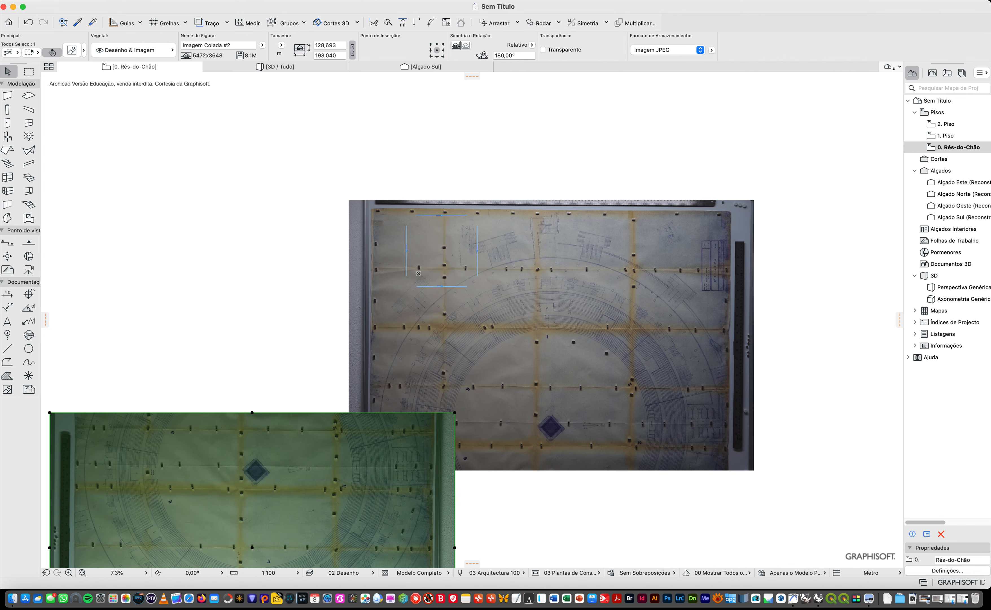
key("Escape")
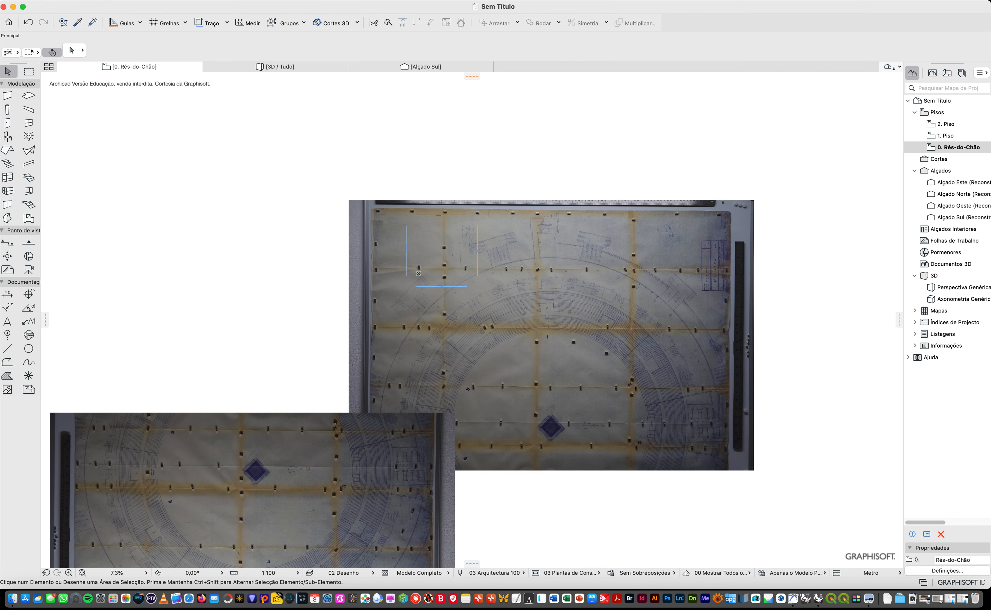
Move the rotated 0018 scan directly beneath the 0016 scan so the central diamonds roughly line up, and deselect it.
left_click(221, 433)
left_click_drag(221, 434, 522, 495)
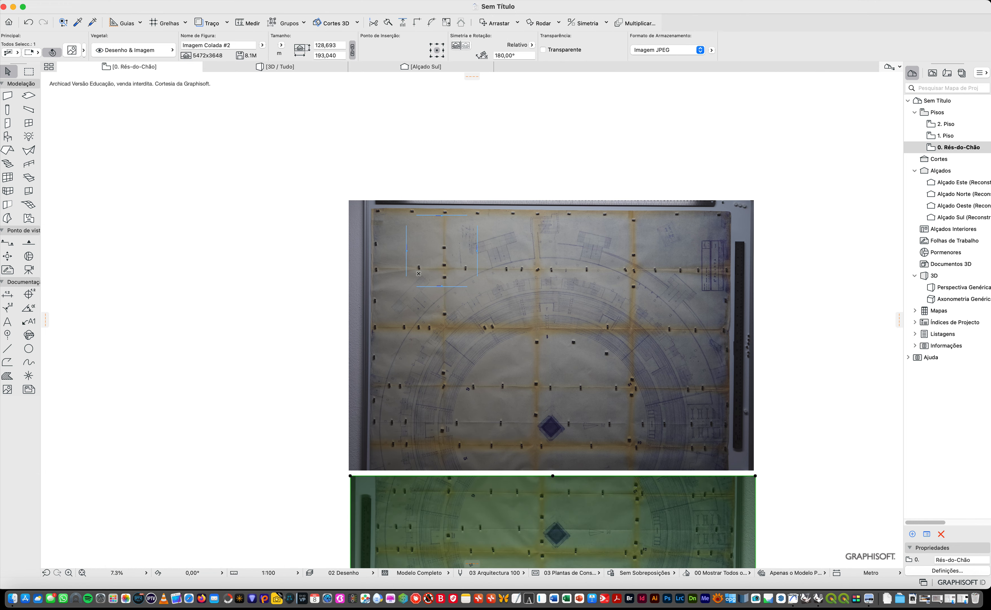
scroll(798, 484, "down", 5)
scroll(775, 490, "up", 10)
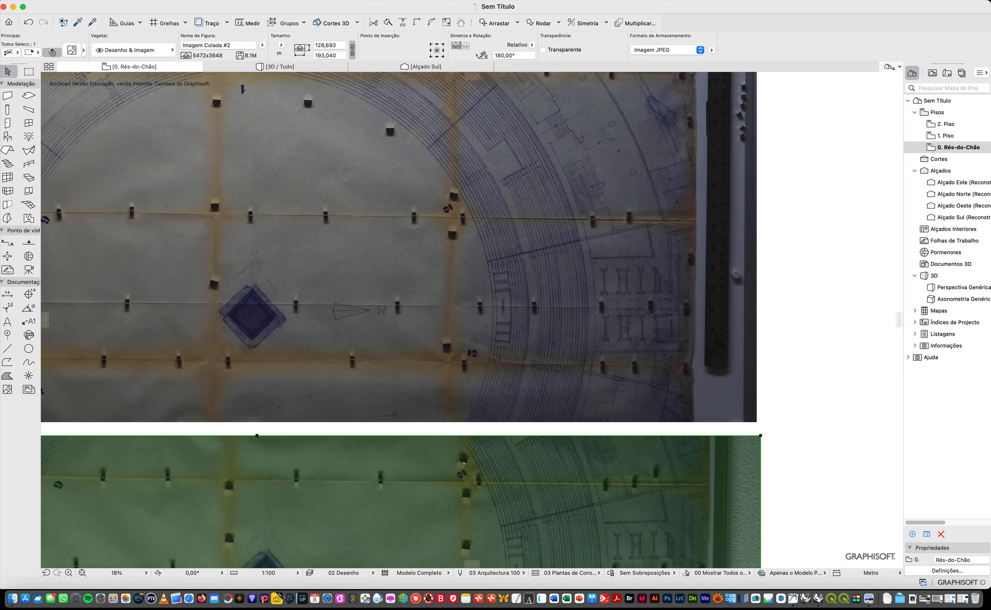
scroll(804, 443, "down", 10)
scroll(605, 526, "up", 8)
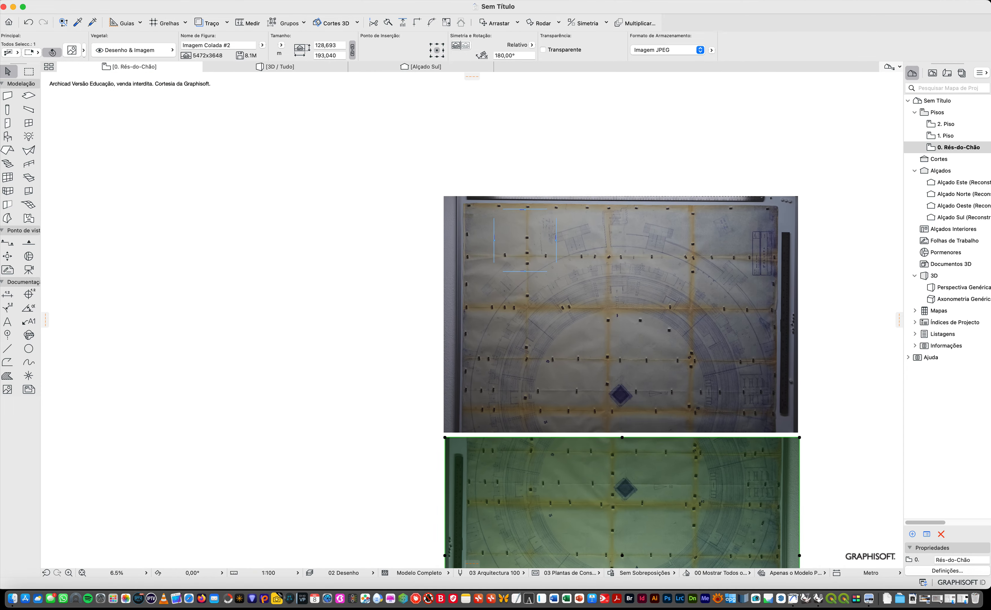
scroll(608, 529, "up", 1)
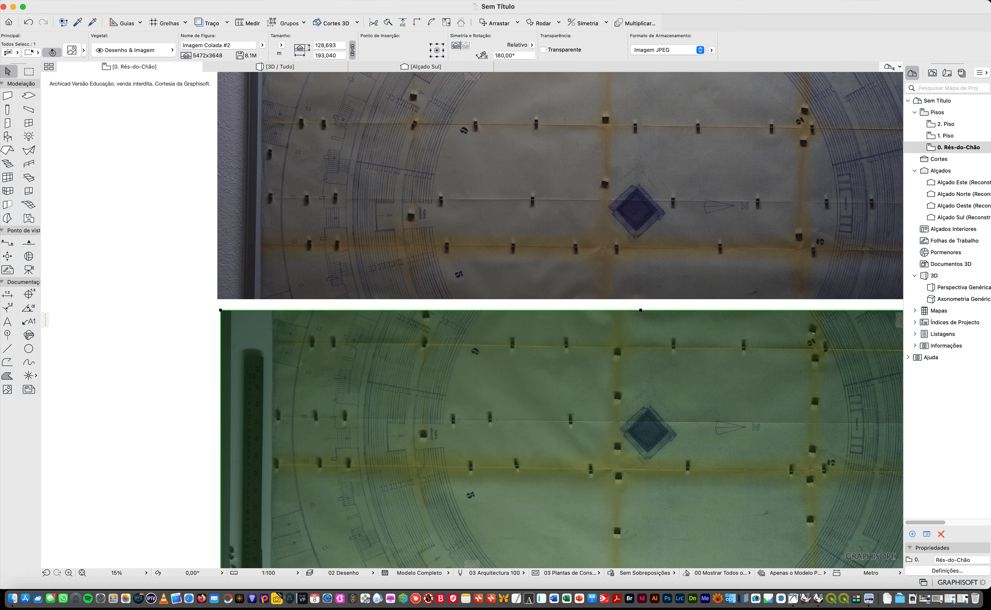
key("Escape")
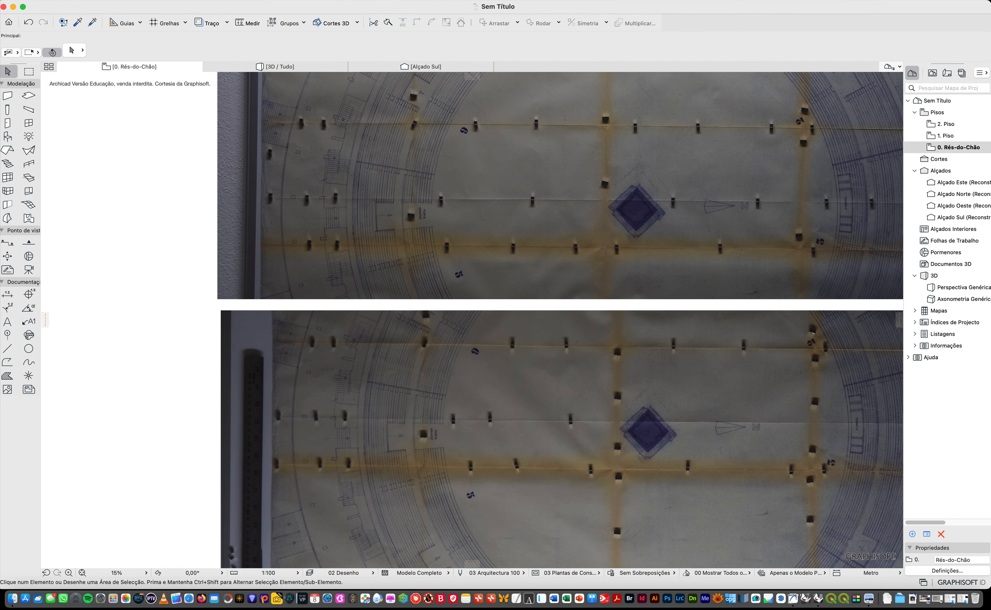
Place hotspots on the outer left corners of the two small pillars flanking the Porta Grande stairs on the 0016 scan.
left_click(29, 375)
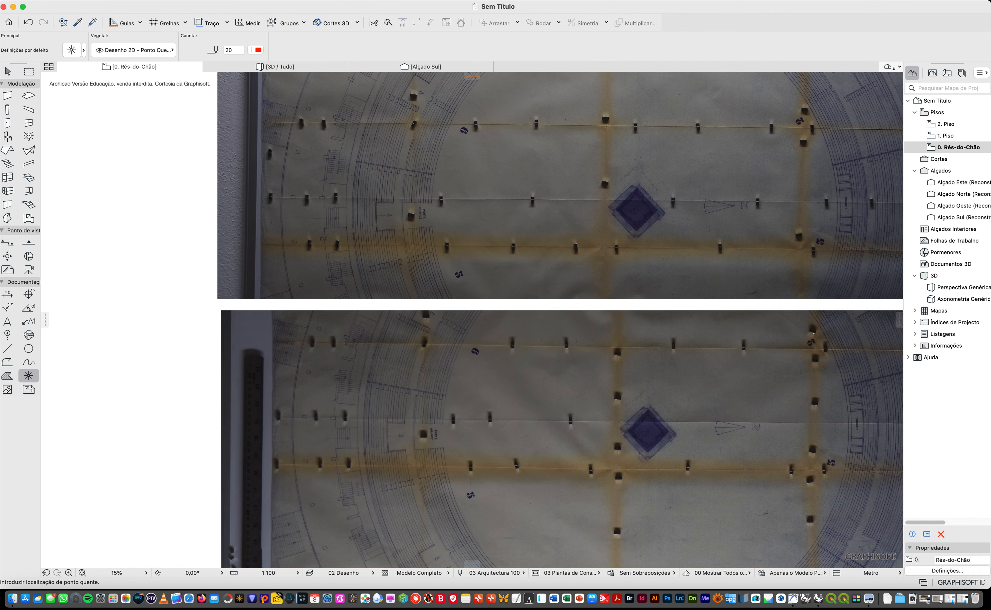
scroll(322, 211, "up", 8)
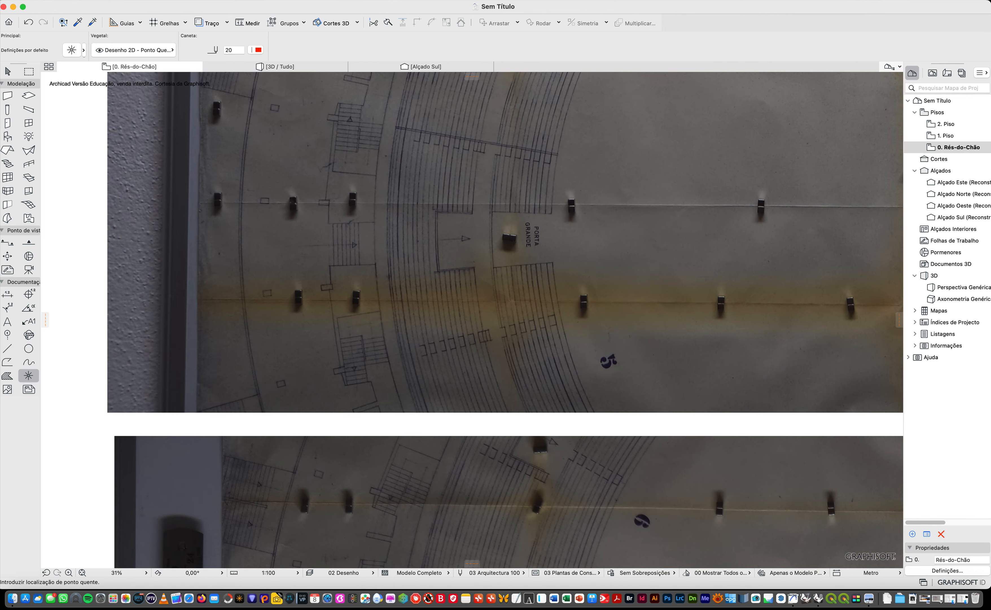
scroll(370, 250, "up", 2)
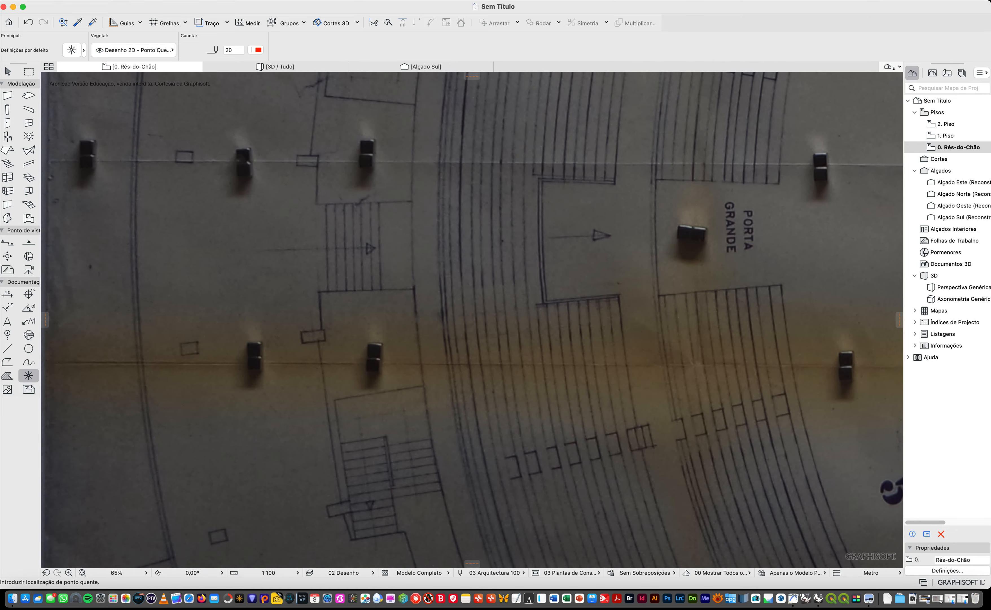
scroll(150, 159, "up", 4)
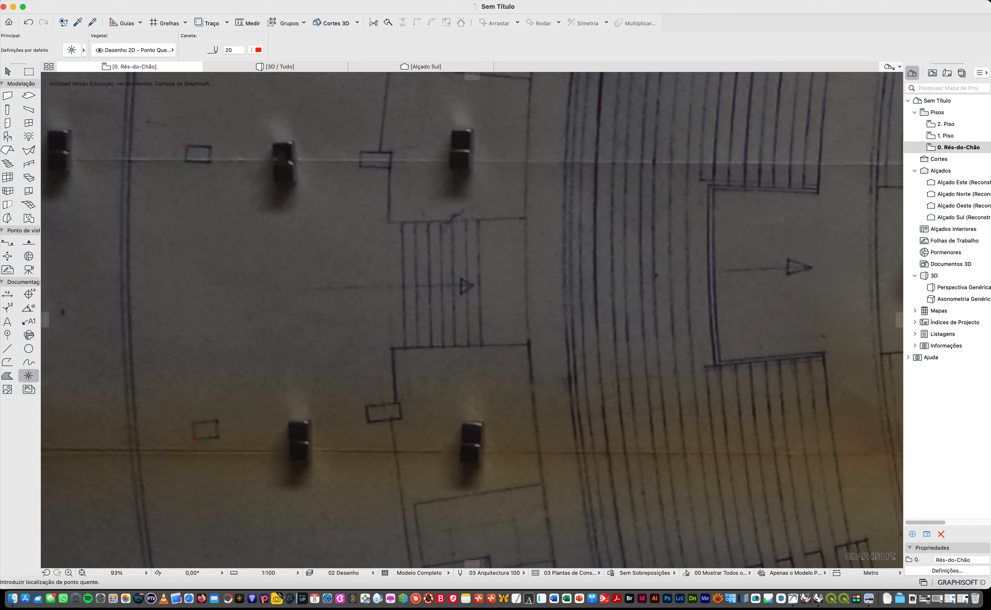
On the 0016 scan, place hotspots at the wall-and-staircase junction below the Curros stalls and the inner wall corner above them.
scroll(325, 350, "down", 10)
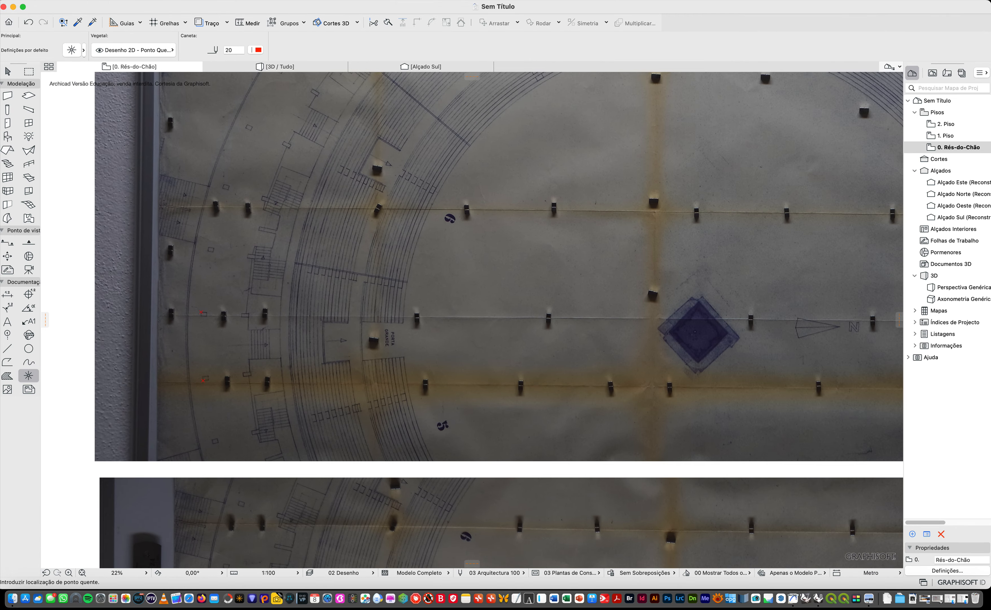
scroll(243, 119, "down", 5)
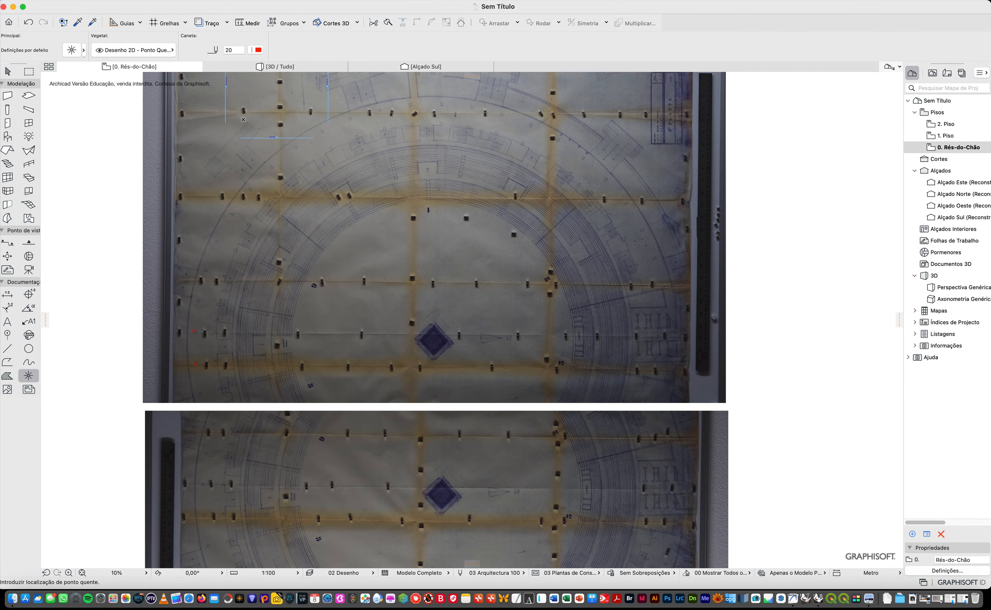
scroll(705, 350, "up", 10)
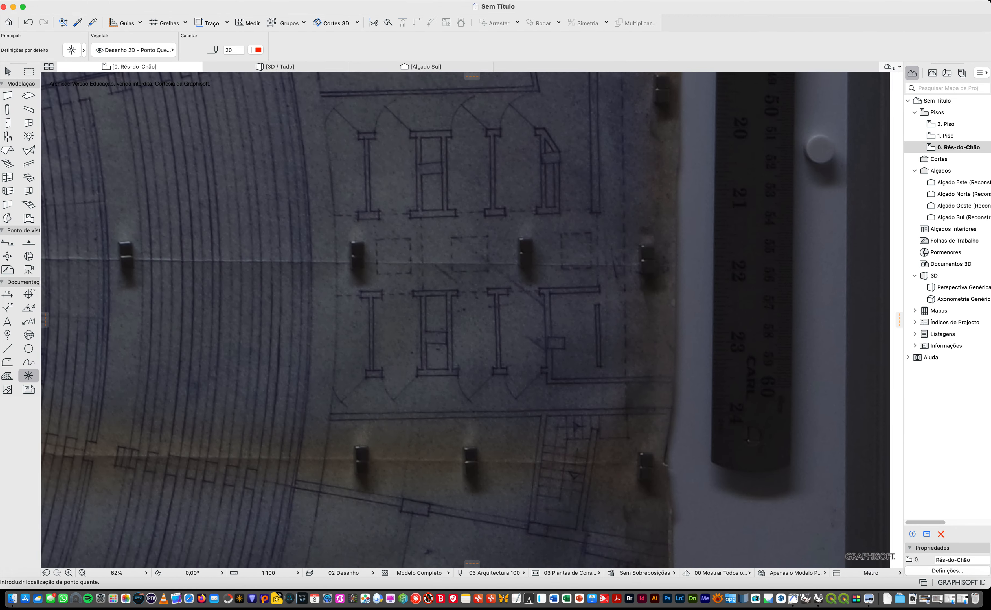
scroll(465, 320, "down", 3)
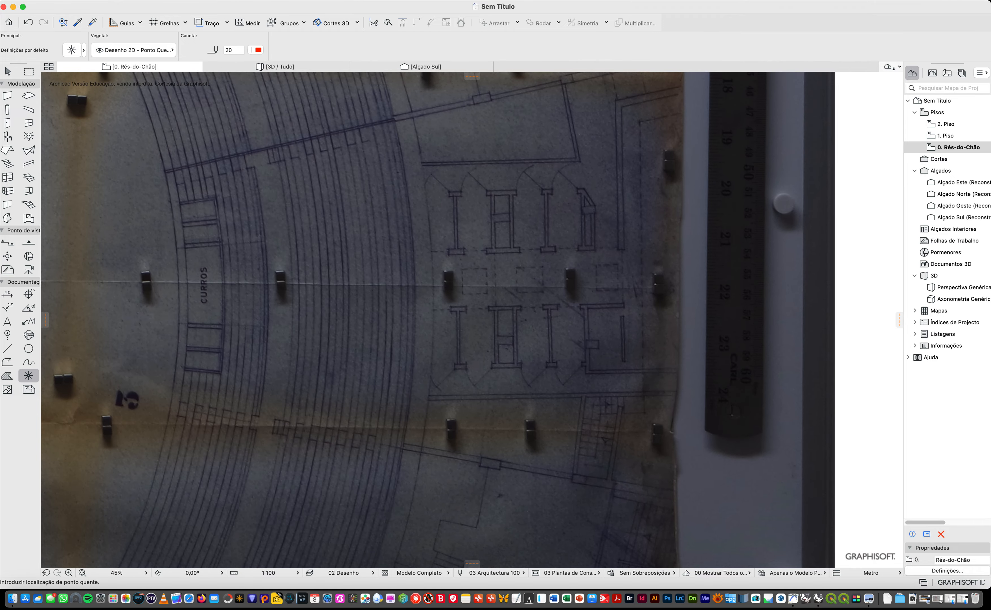
scroll(657, 350, "up", 2)
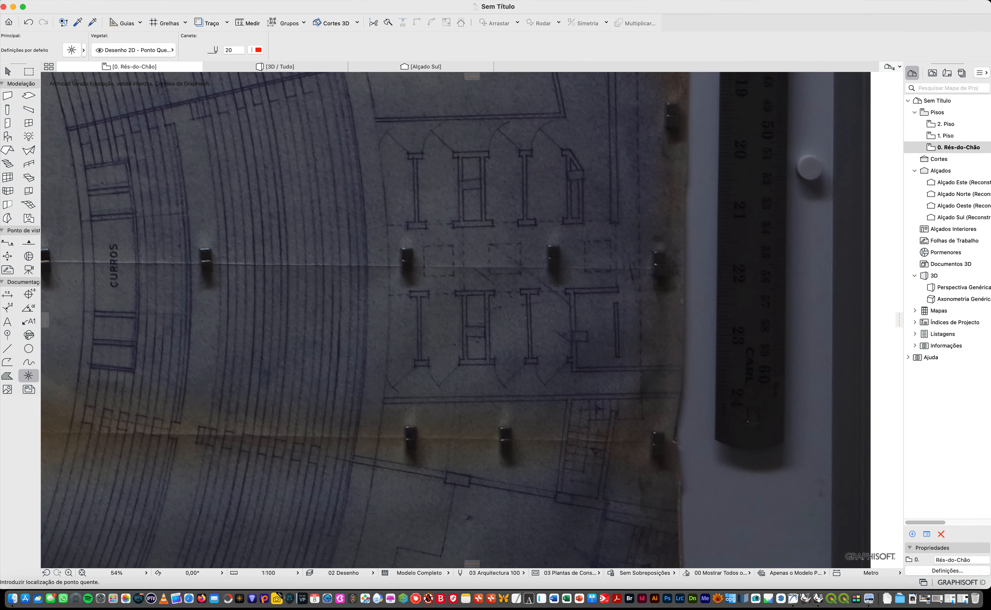
scroll(585, 414, "up", 5)
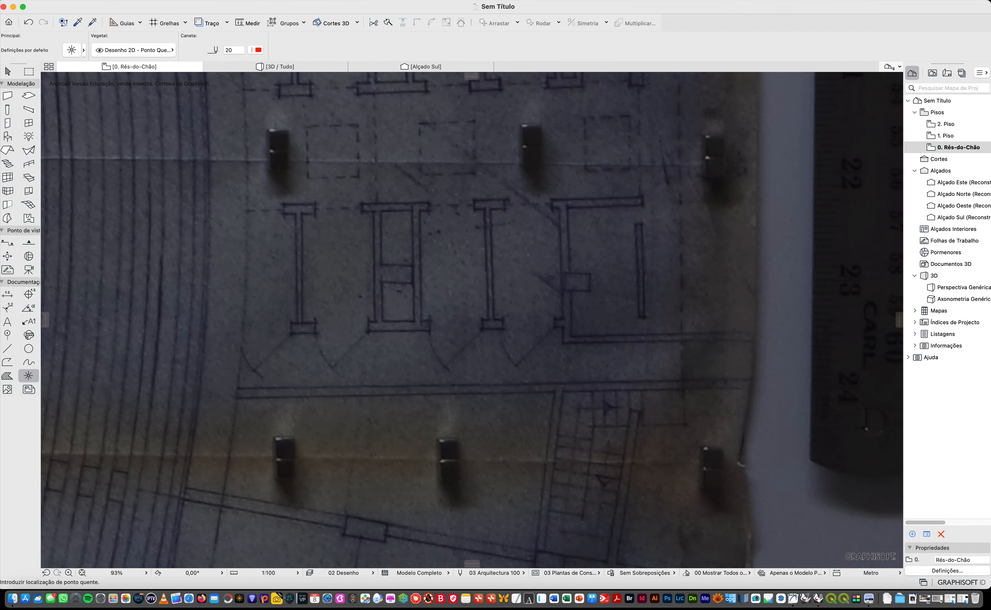
scroll(554, 391, "down", 10)
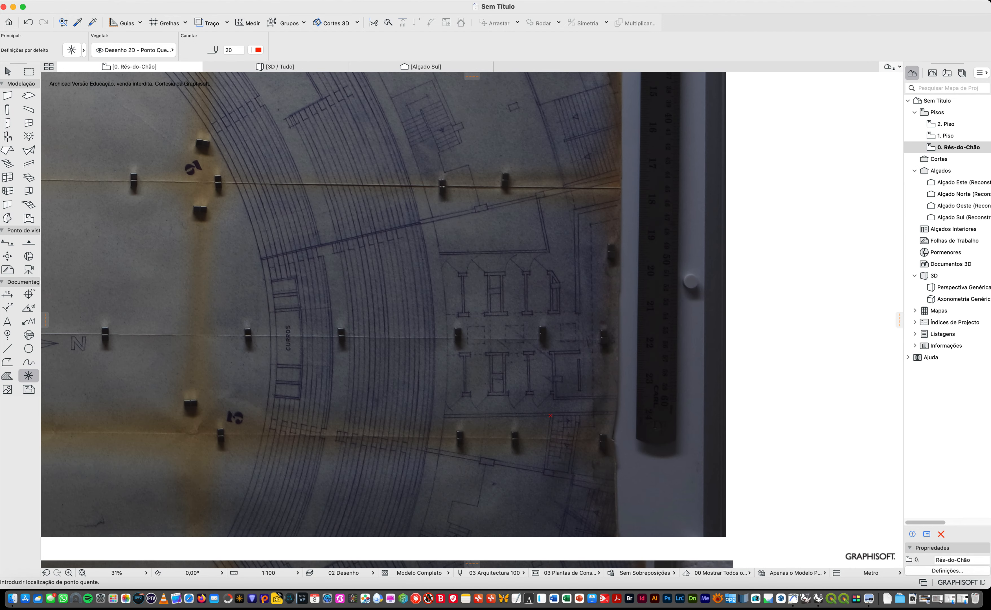
scroll(549, 261, "up", 15)
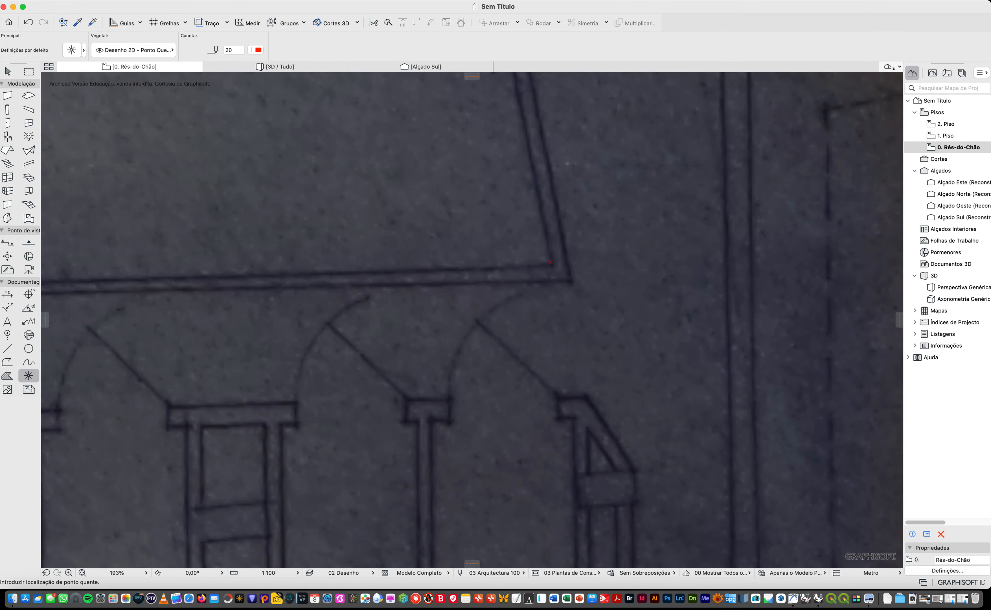
Place matching hotspots on the outer left corners of the two small Porta Grande pillars on the rotated 0018 scan.
scroll(472, 320, "down", 15)
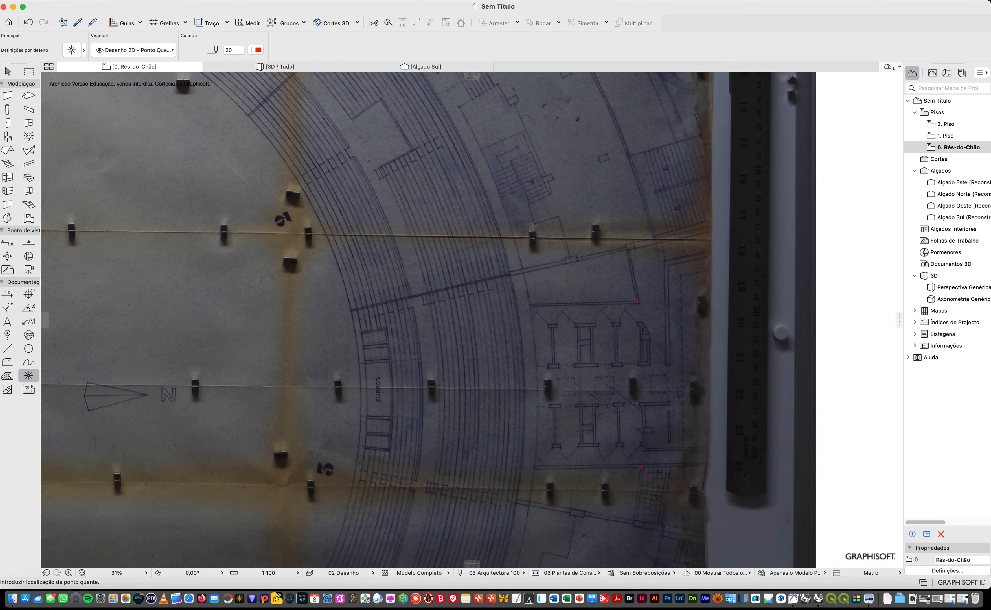
scroll(660, 305, "down", 10)
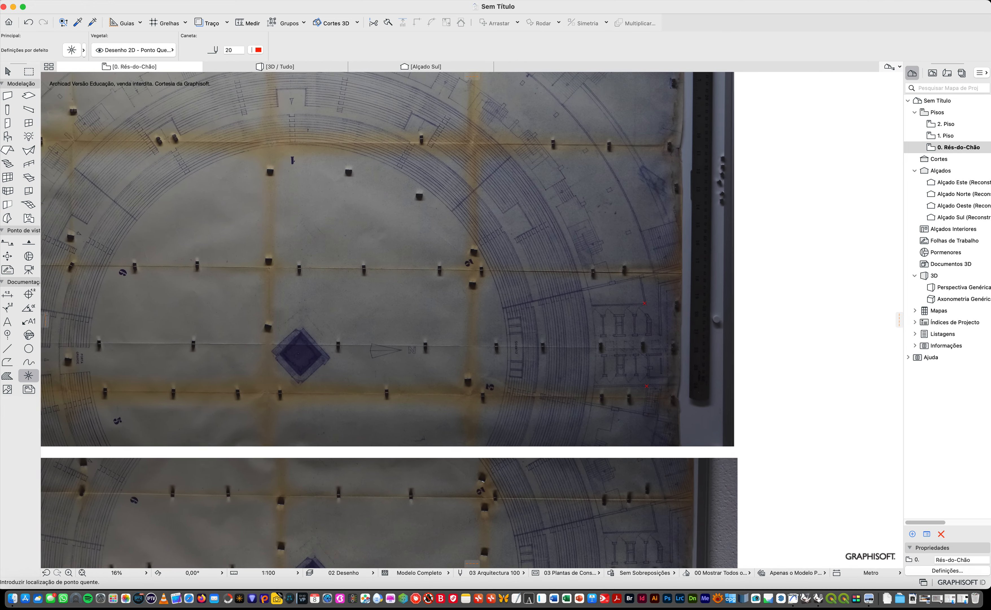
scroll(282, 477, "up", 10)
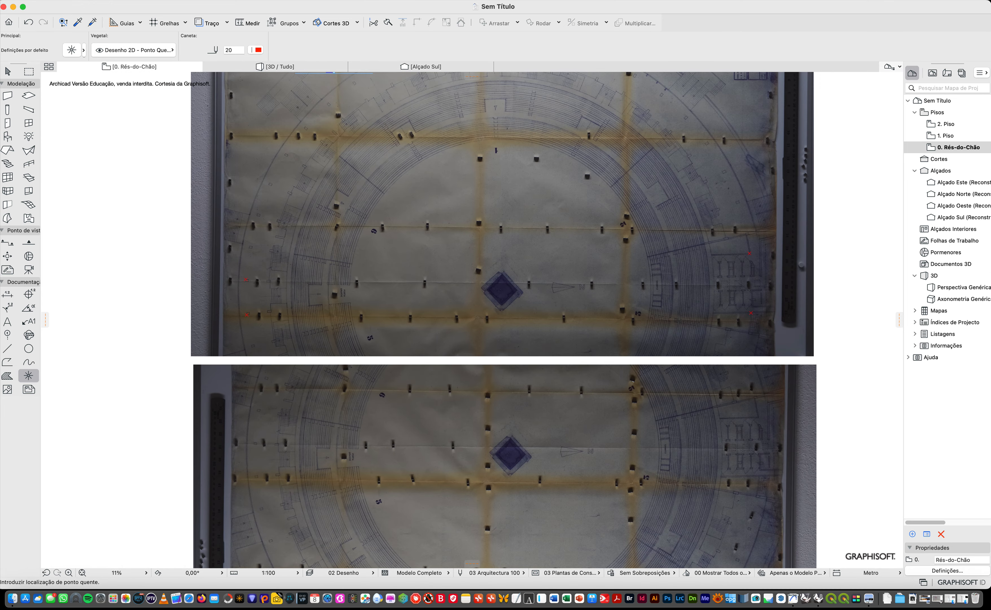
scroll(223, 400, "up", 9)
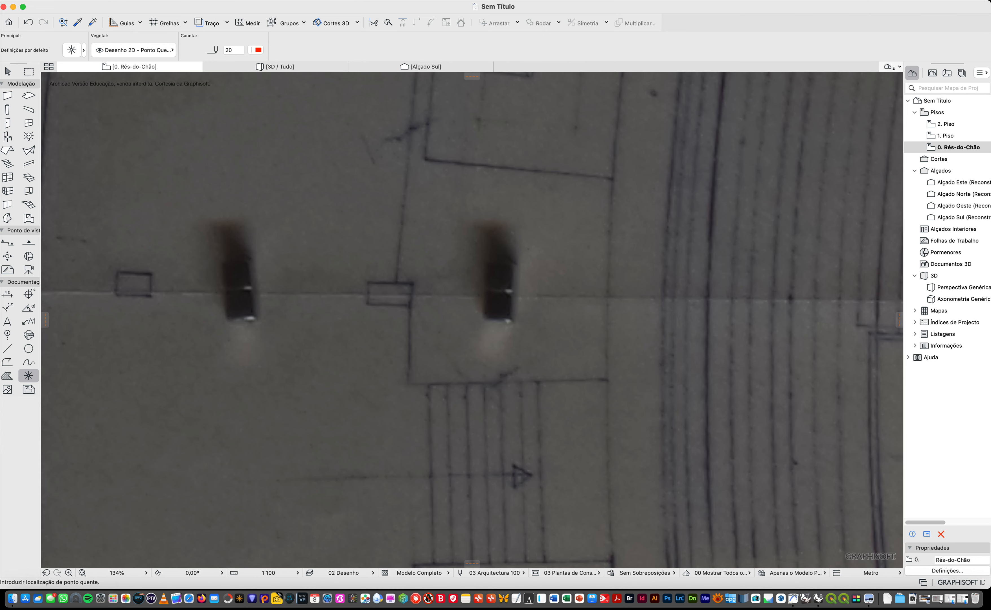
scroll(179, 239, "down", 6)
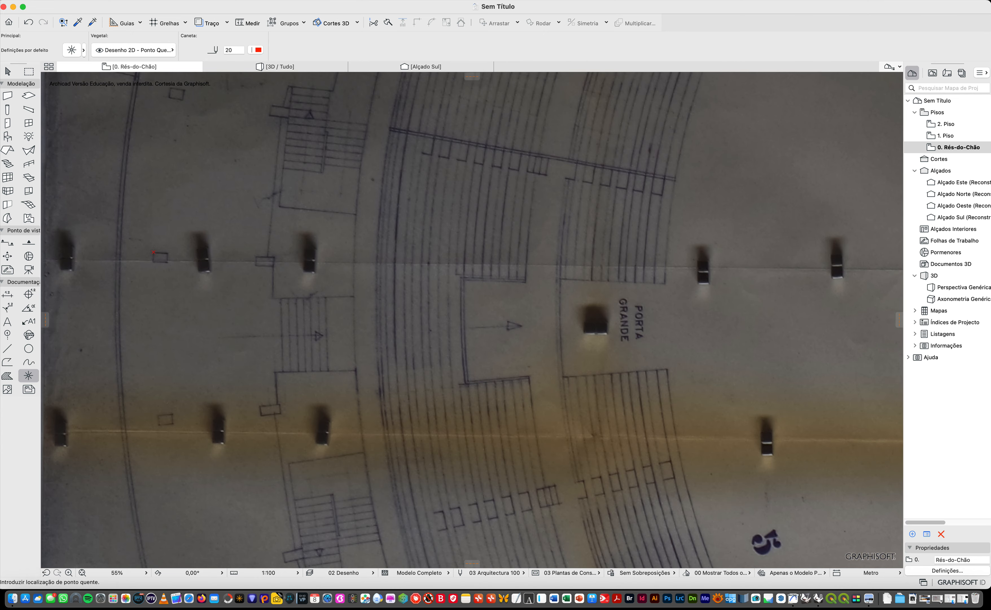
scroll(161, 430, "up", 10)
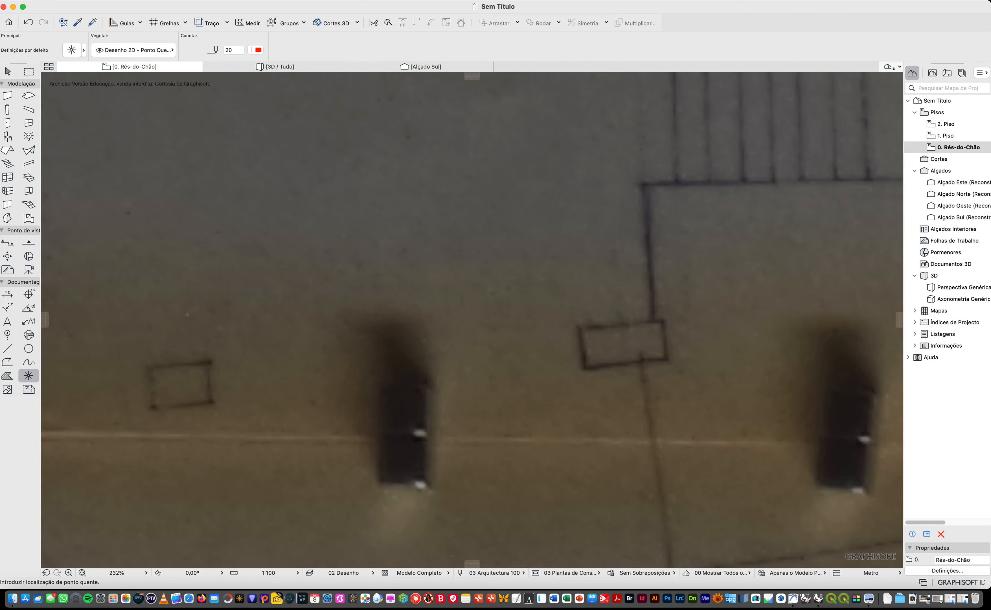
Place a matching hotspot at the inner wall corner above the Curros stalls on the 0018 scan.
scroll(161, 407, "down", 18)
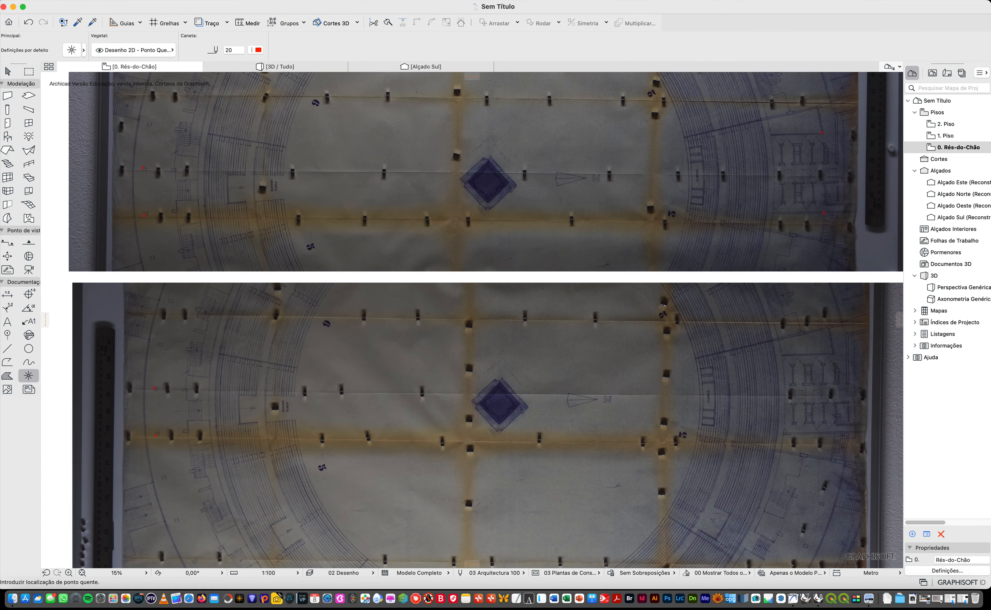
scroll(872, 401, "up", 7)
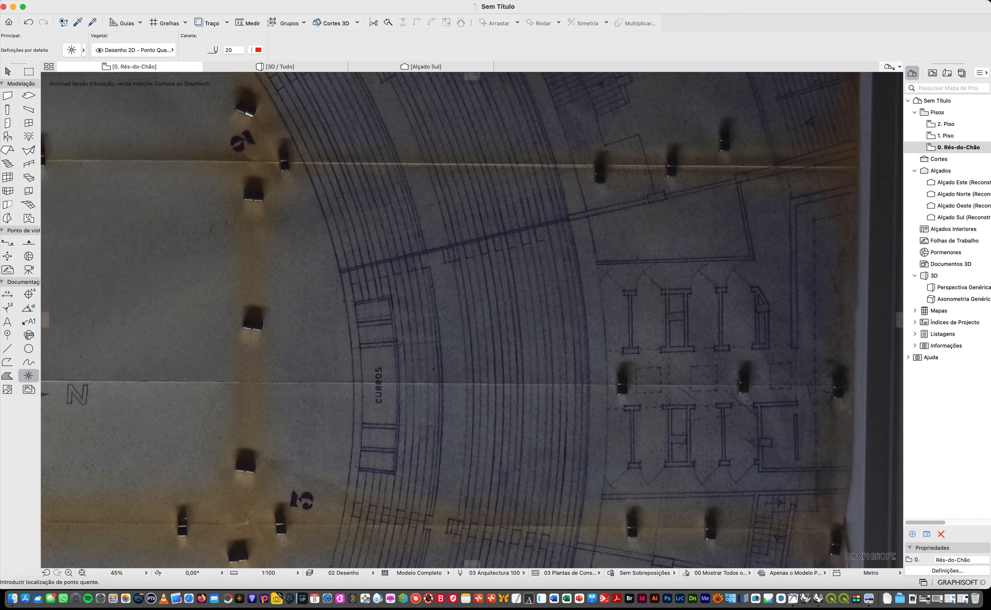
scroll(757, 257, "up", 6)
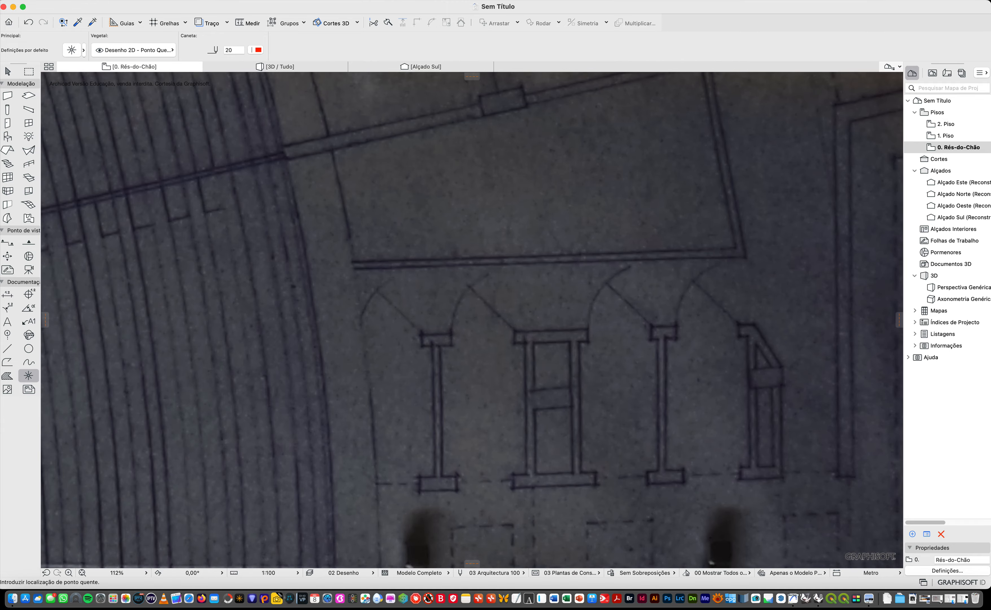
scroll(735, 246, "down", 6)
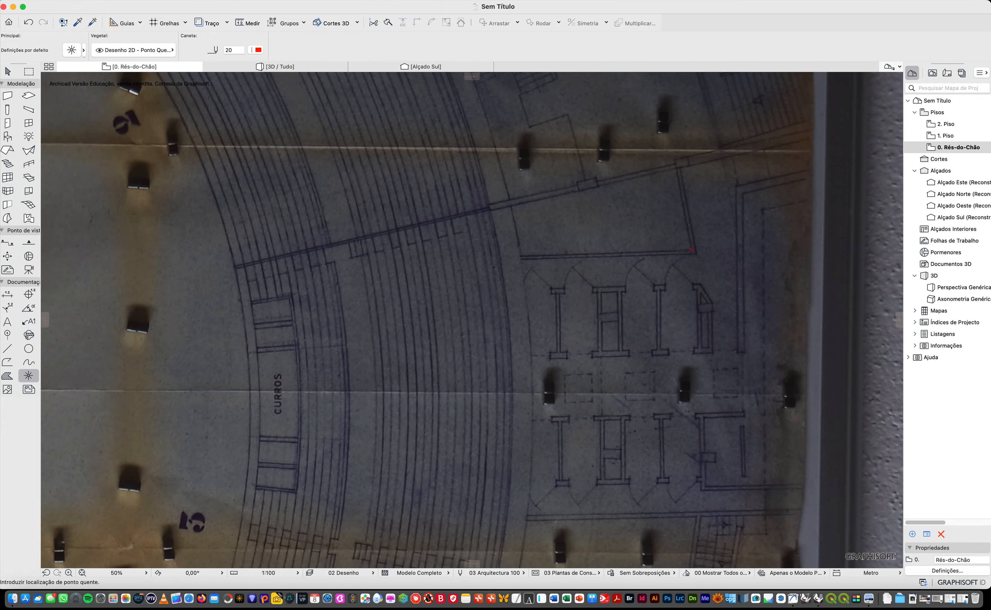
Place a matching hotspot at the wall-and-staircase junction below the Curros stalls on the 0018 scan.
scroll(687, 458, "up", 10)
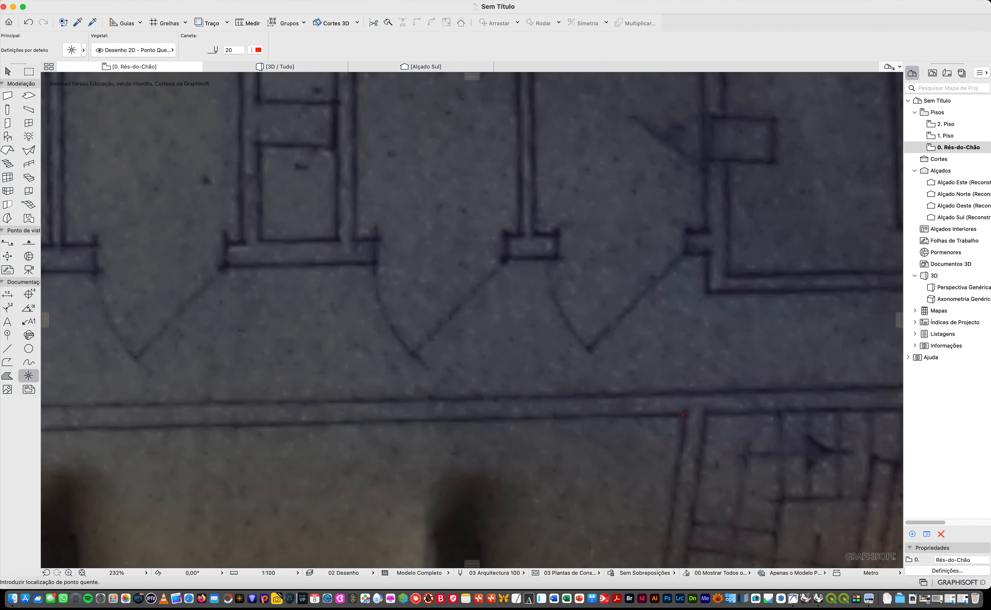
scroll(688, 448, "down", 15)
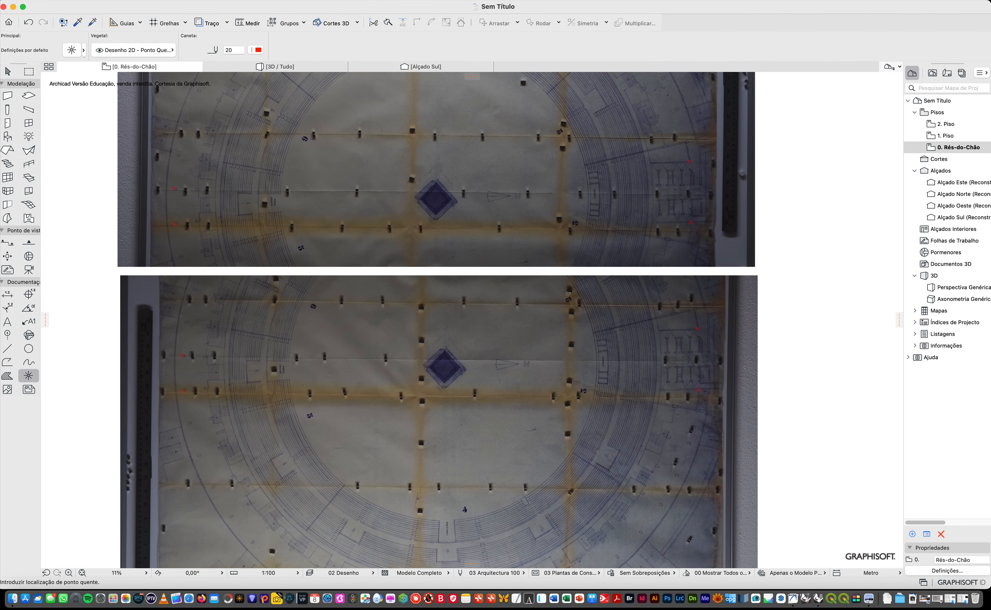
scroll(706, 387, "down", 2)
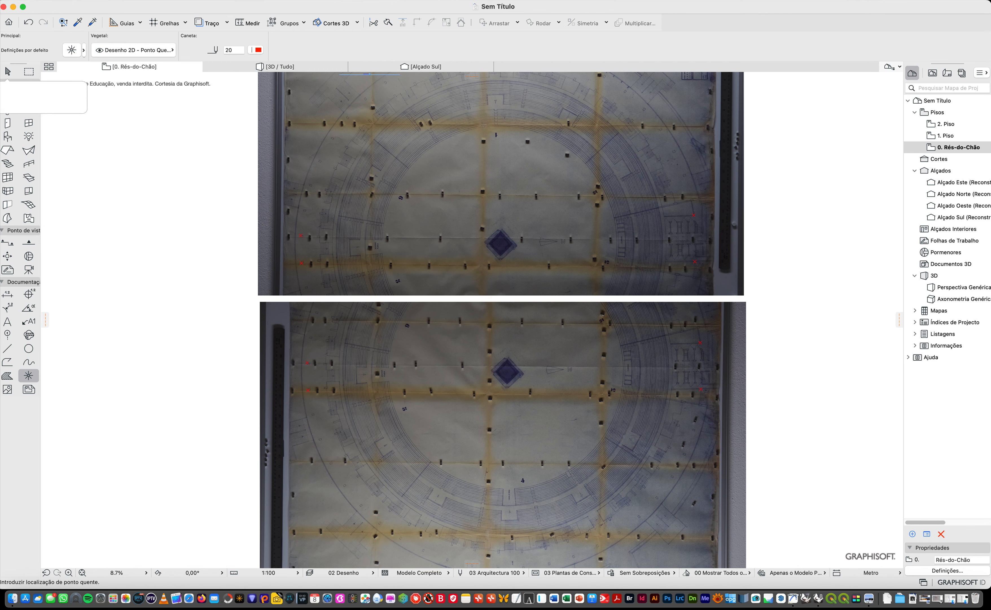
left_click(8, 71)
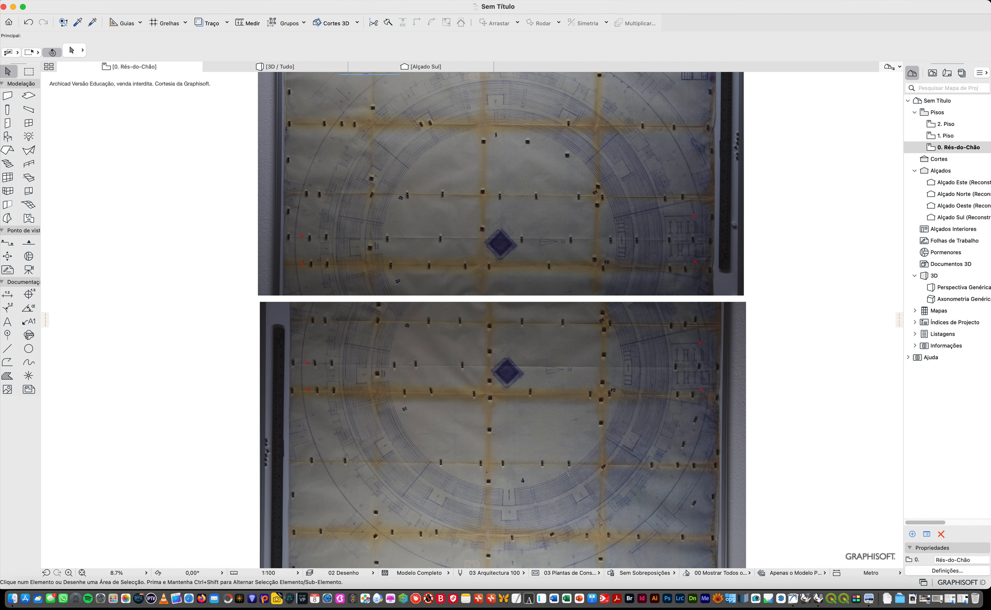
left_click_drag(777, 284, 165, 151)
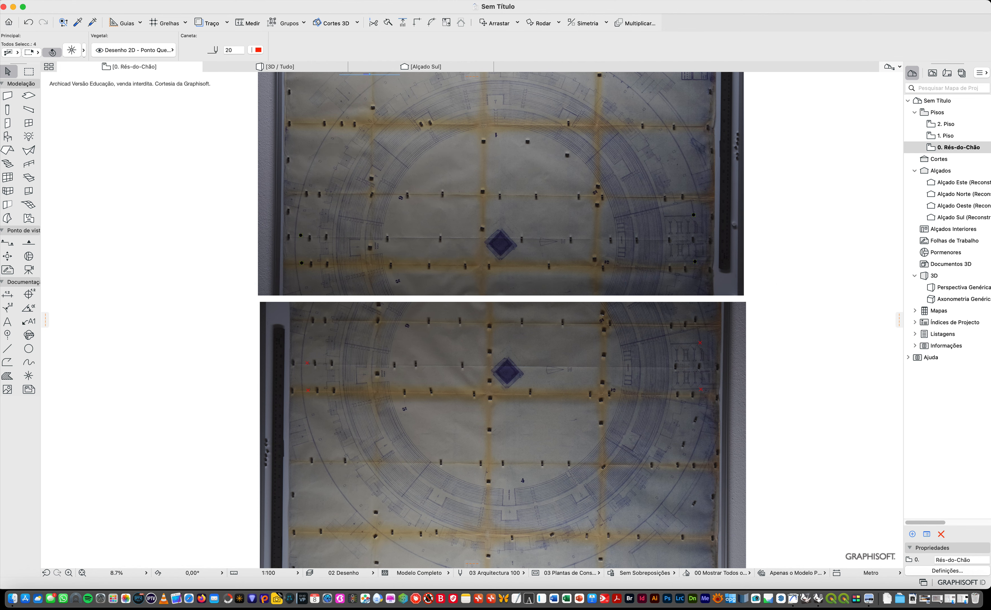
left_click(269, 171, "shift")
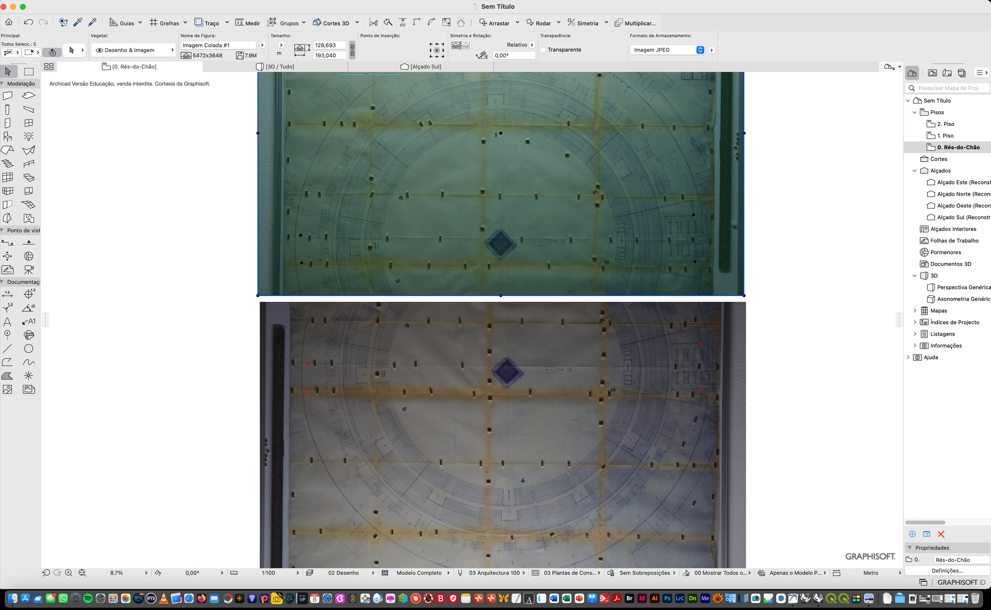
key("Escape")
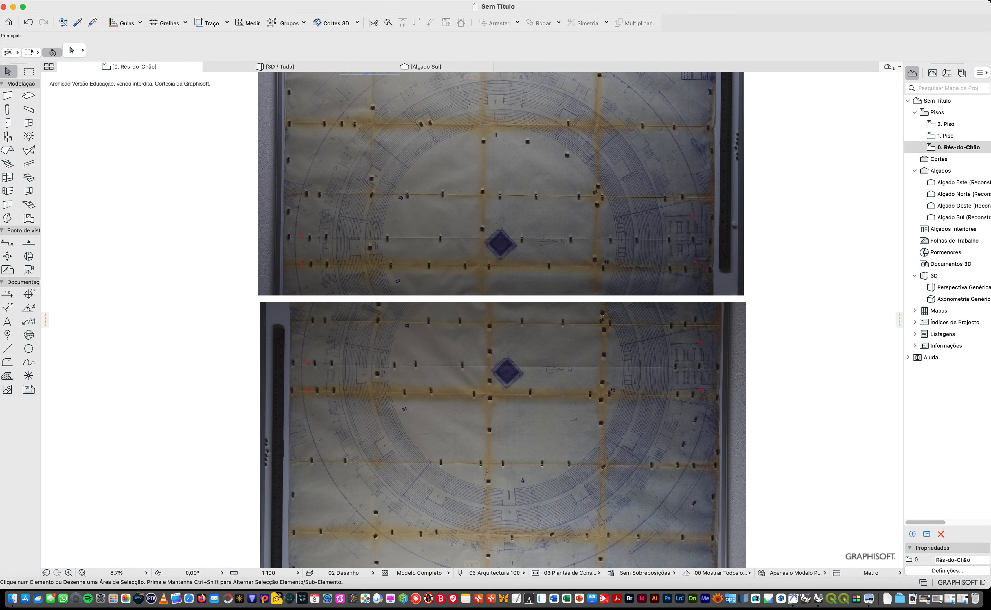
Group the 0016 scan together with its four hotspots and clear the selection.
left_click_drag(198, 112, 760, 281)
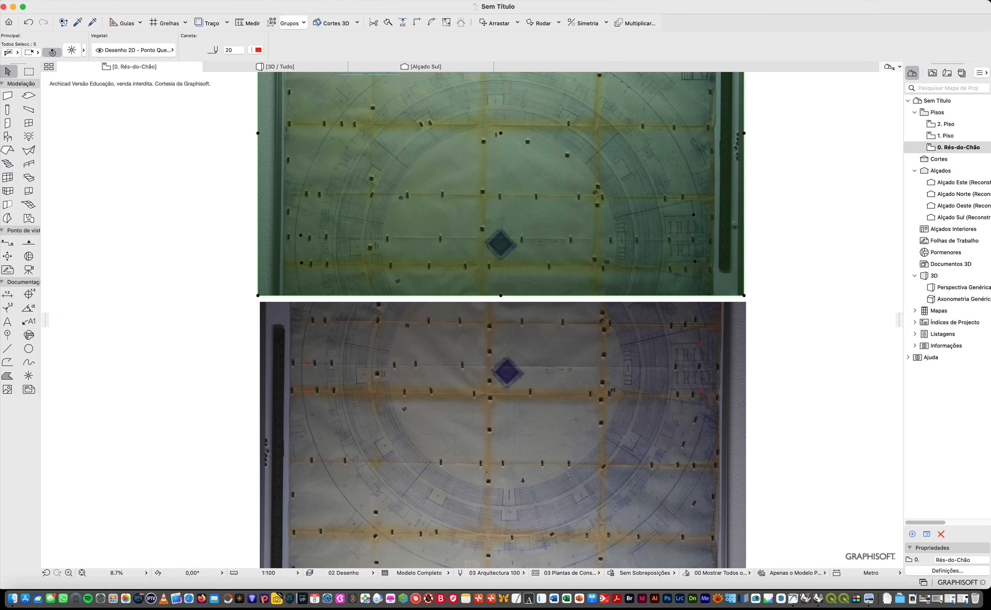
left_click(293, 23)
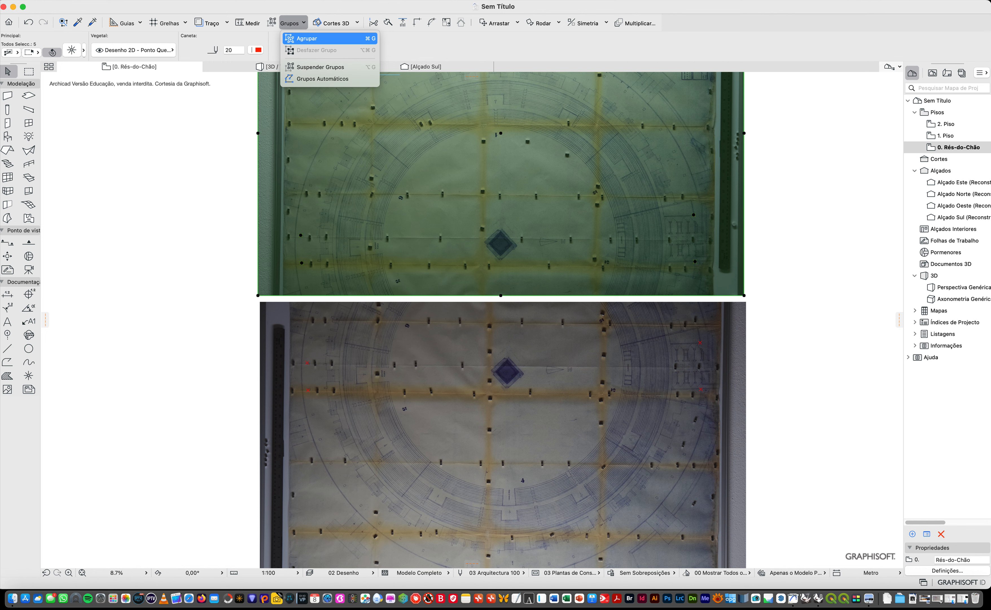
left_click(307, 38)
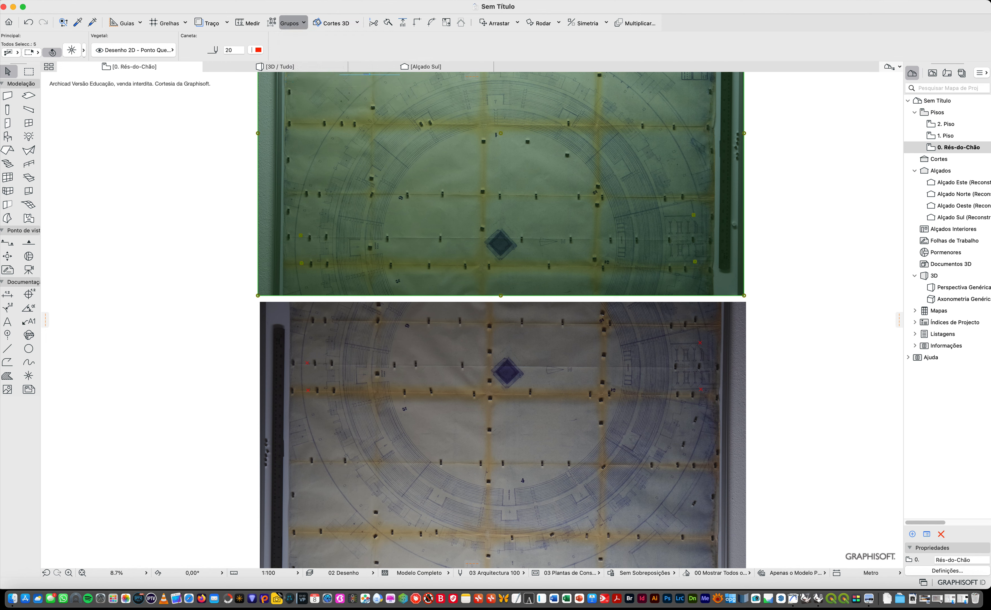
key("Escape")
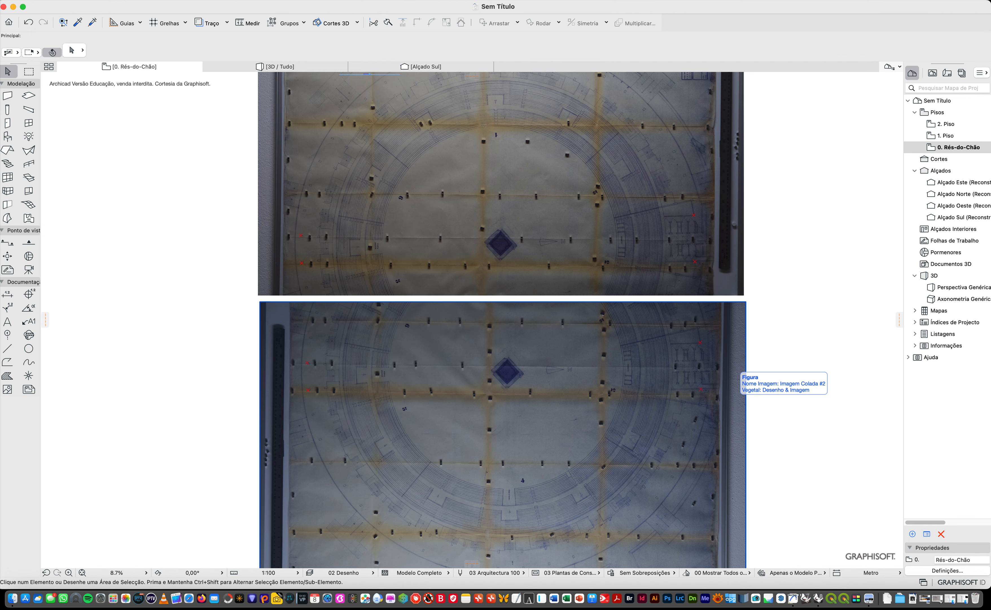
Group the rotated 0018 scan together with its four hotspots and clear the selection.
left_click_drag(816, 469, 116, 330)
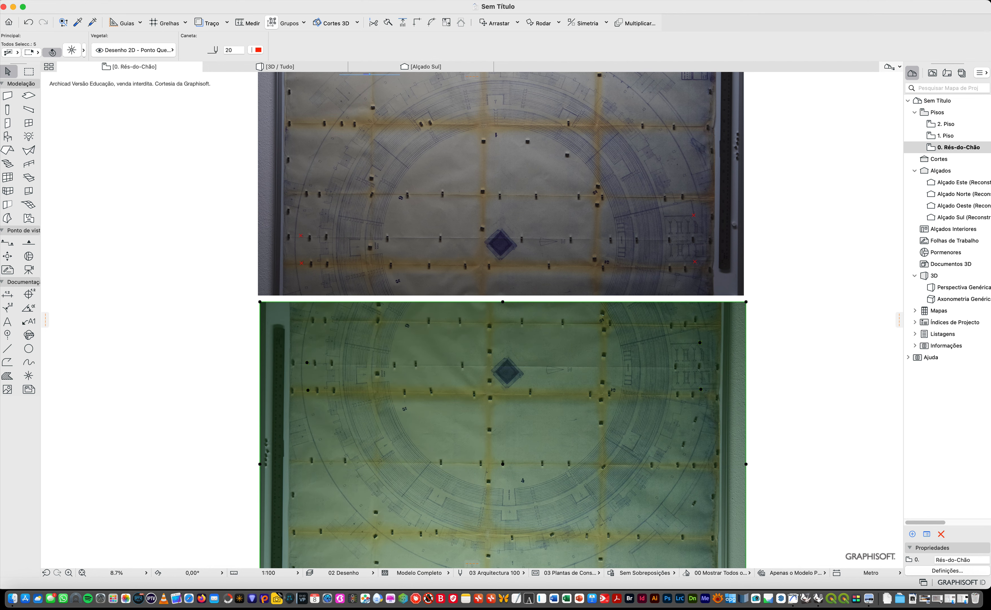
left_click(272, 22)
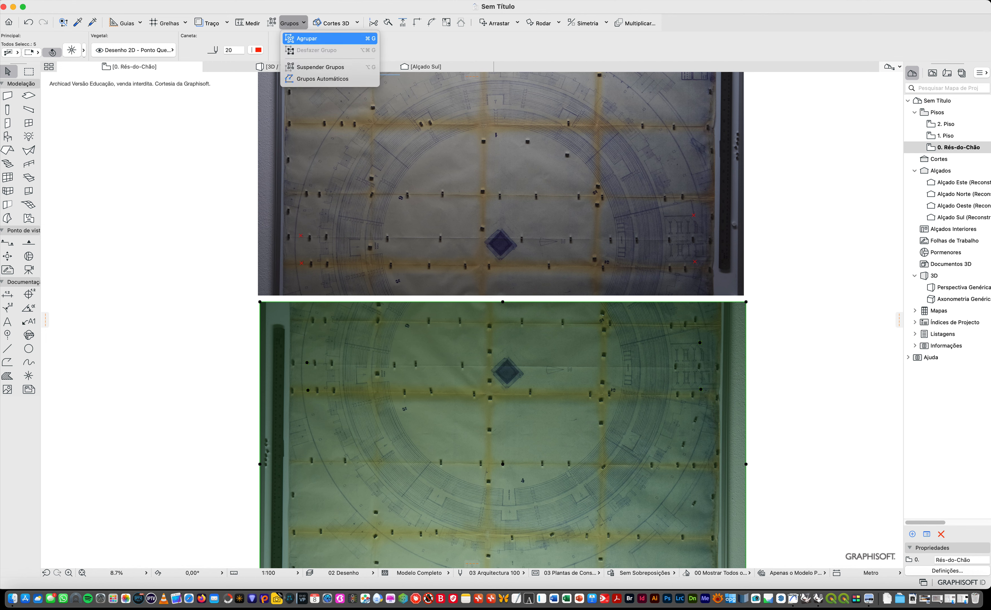
left_click(303, 39)
key("Escape")
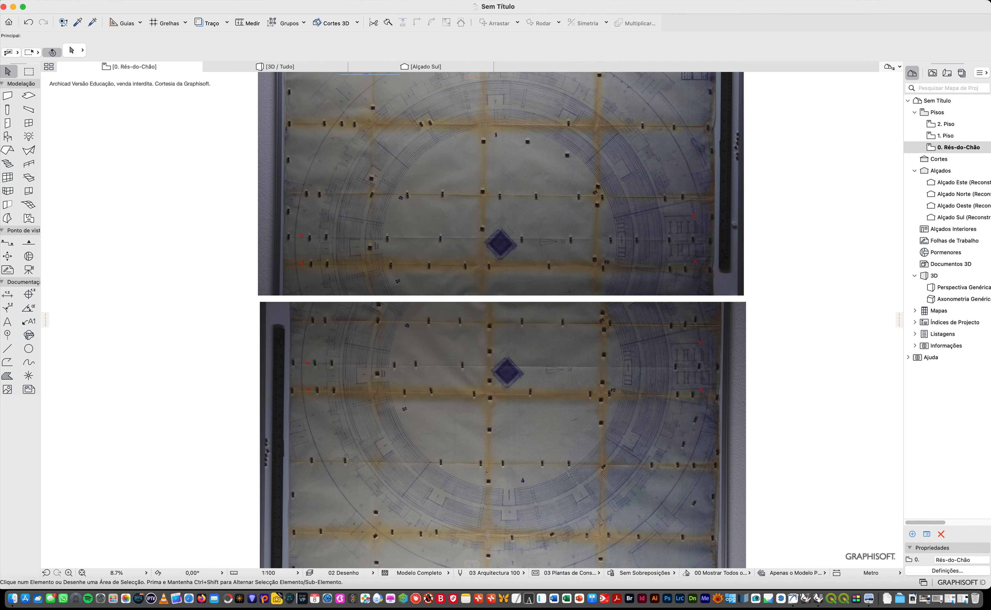
Create two new layers named planta A and Planta B.
key("super+l")
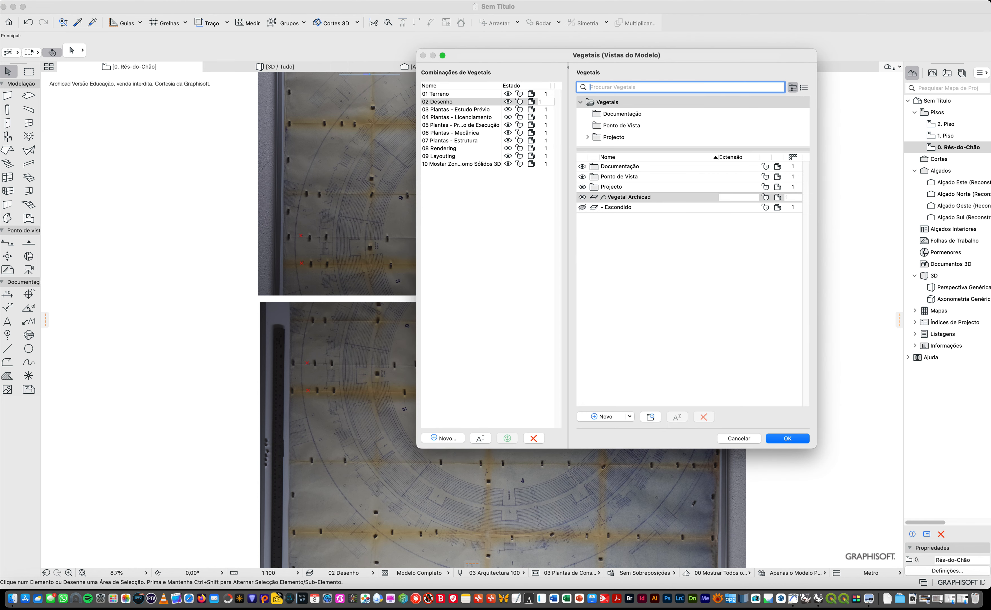
key("Tab")
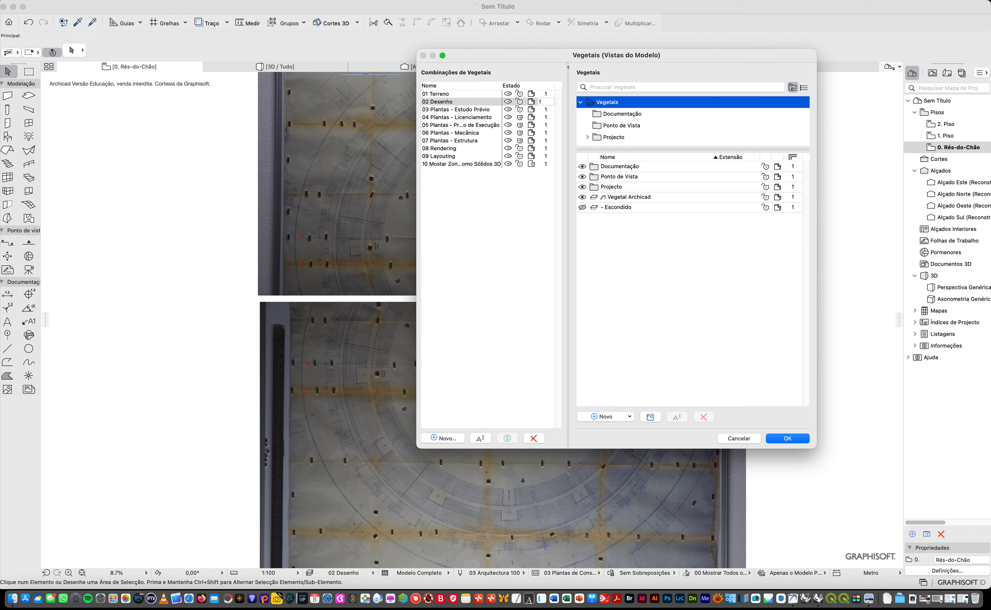
left_click(604, 416)
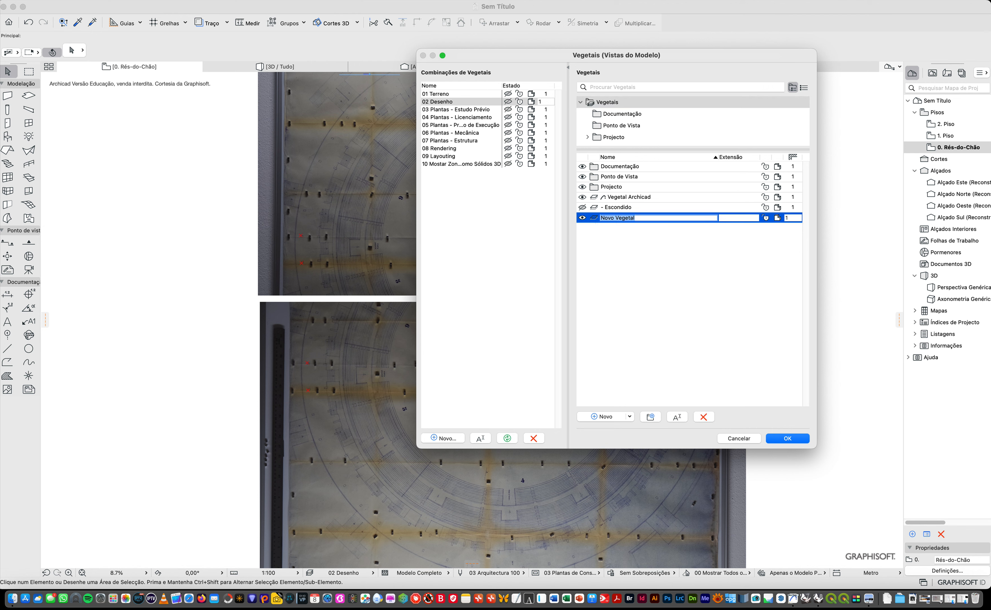
type("planta A")
key("Return")
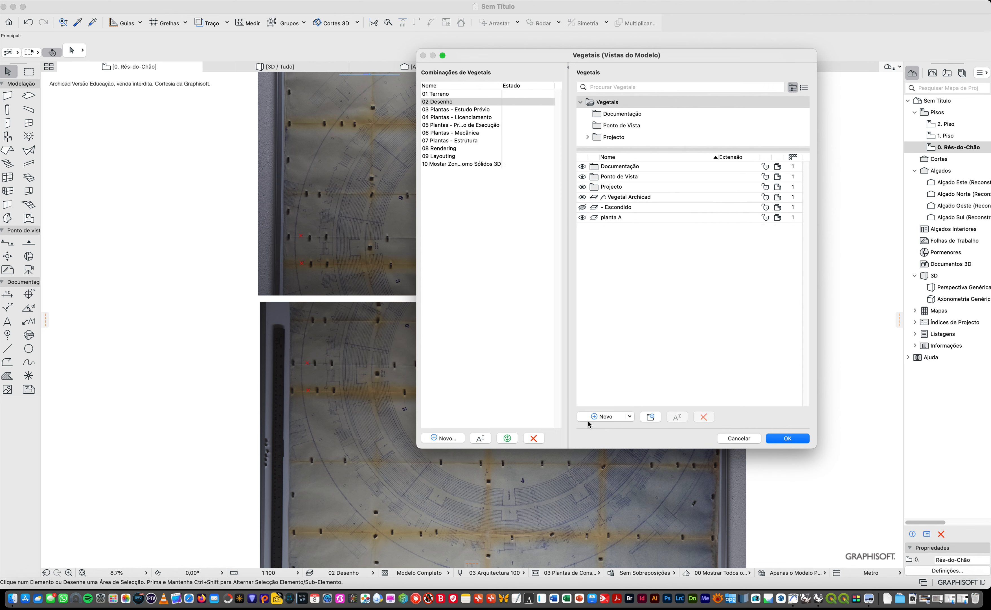
left_click(607, 417)
type("Planta B")
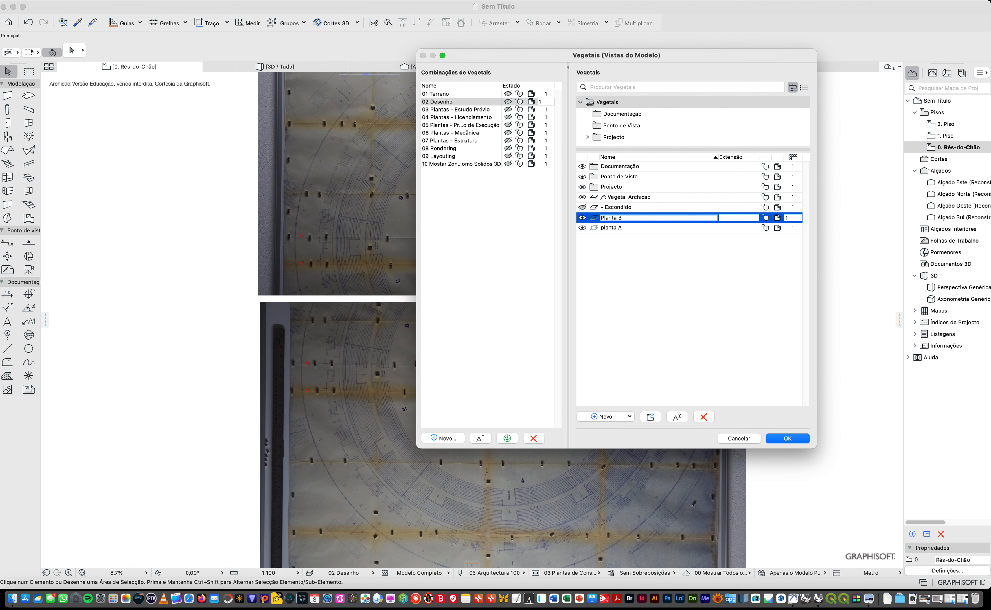
left_click(696, 368)
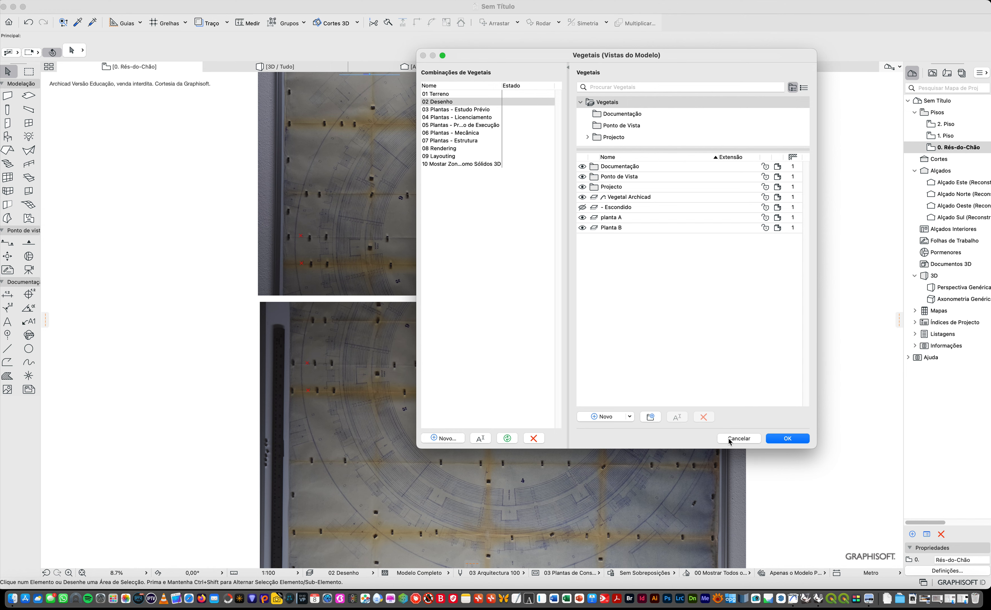
left_click(804, 441)
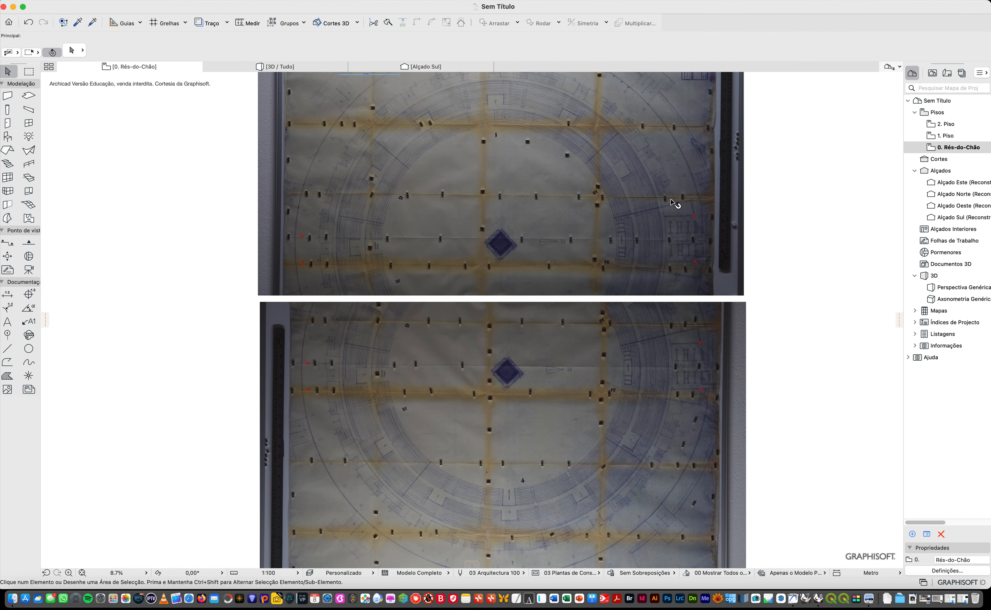
Assign the 0016 scan image to the planta A layer and deselect it.
left_click(475, 190)
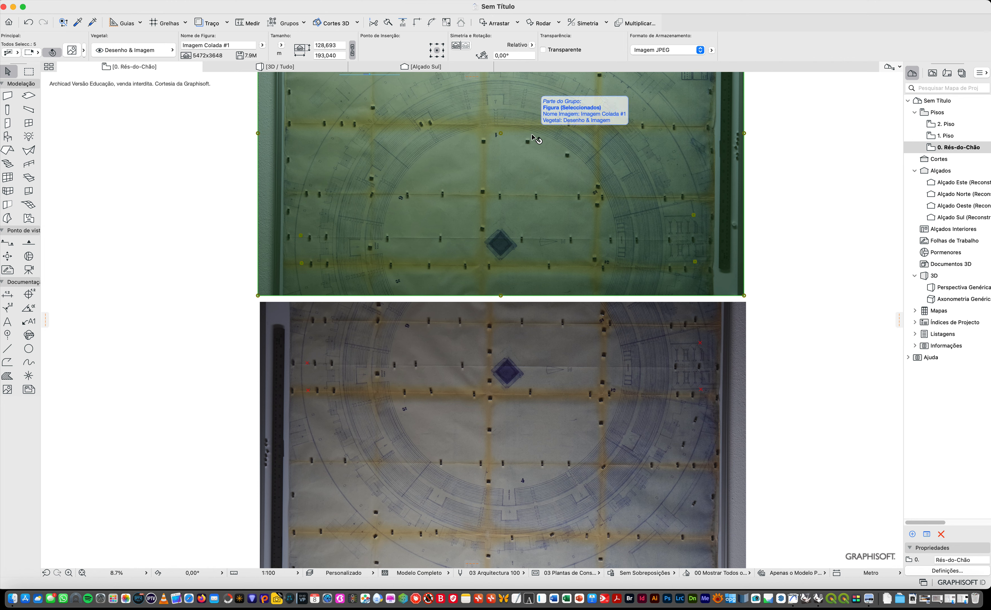
key("super+t")
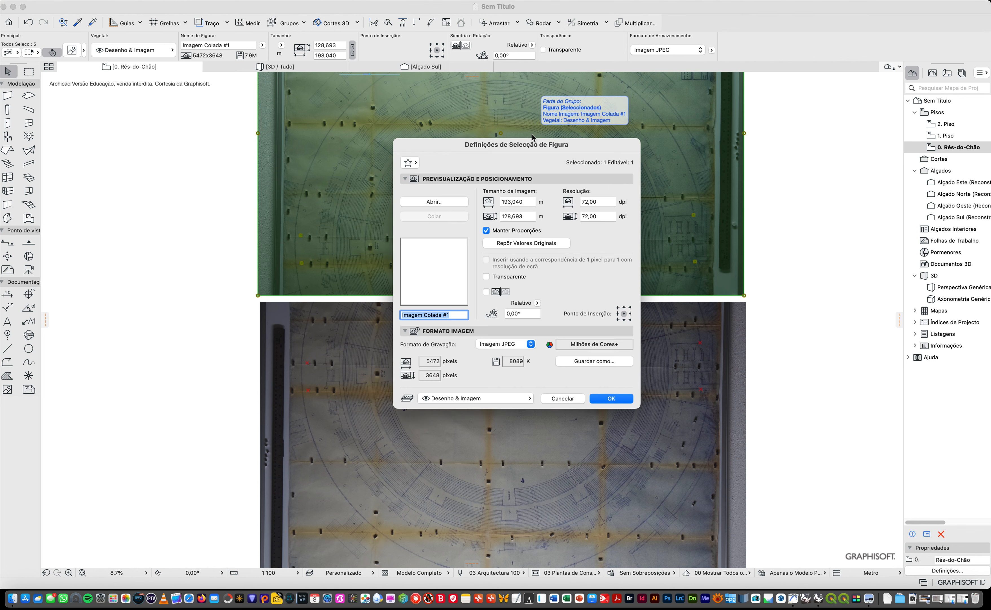
left_click(515, 400)
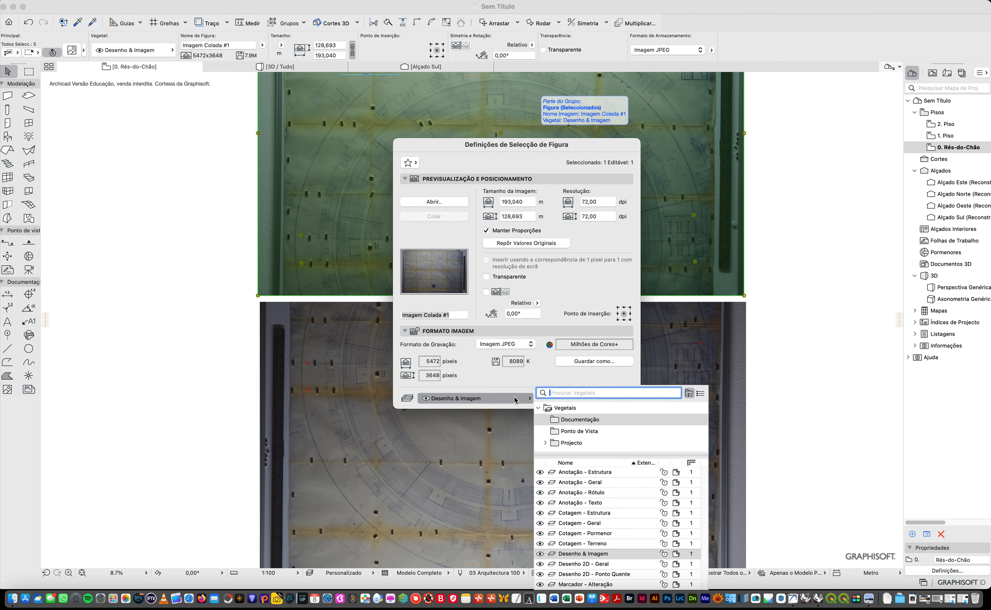
left_click(563, 409)
left_click(578, 523)
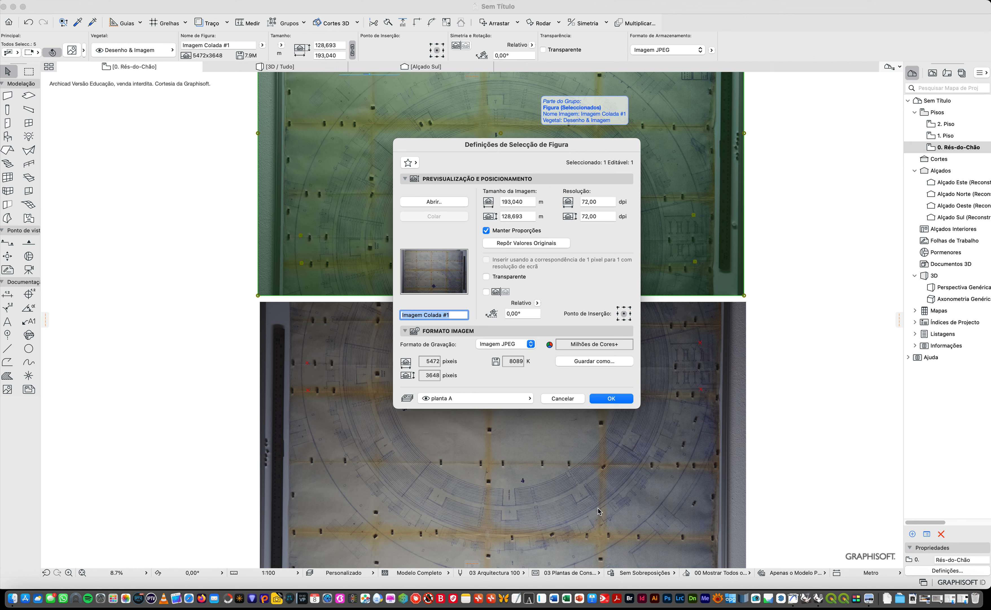
left_click(626, 400)
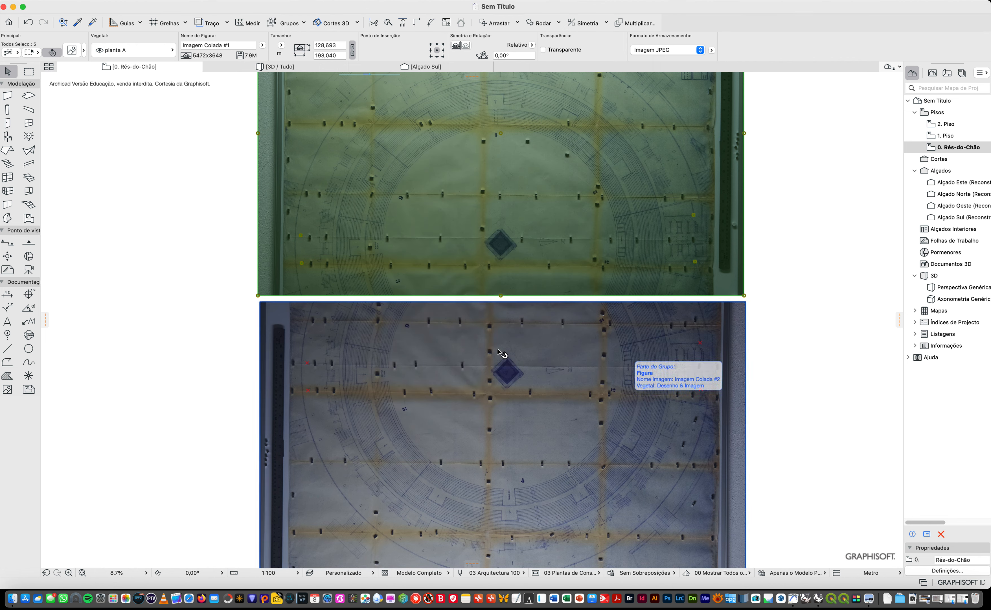
left_click(251, 351)
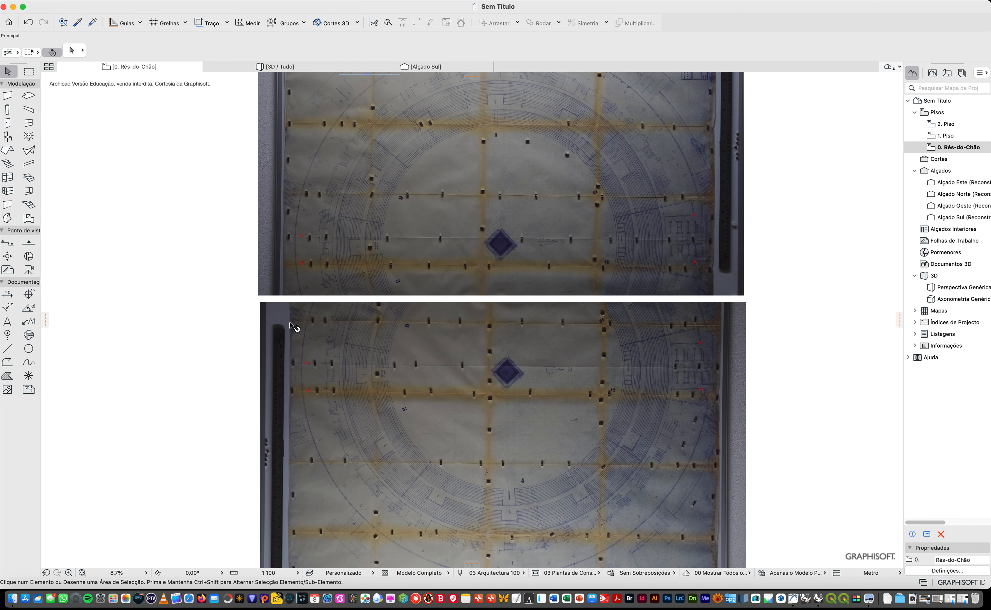
Assign the rotated 0018 scan image to the Planta B layer and deselect it.
left_click(309, 328)
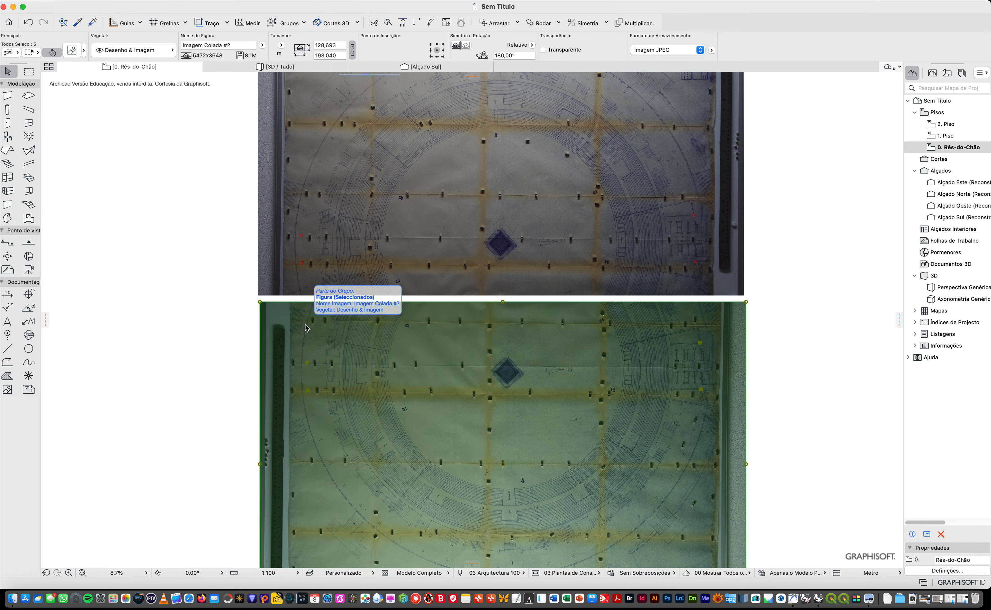
double_click(309, 328)
left_click(519, 399)
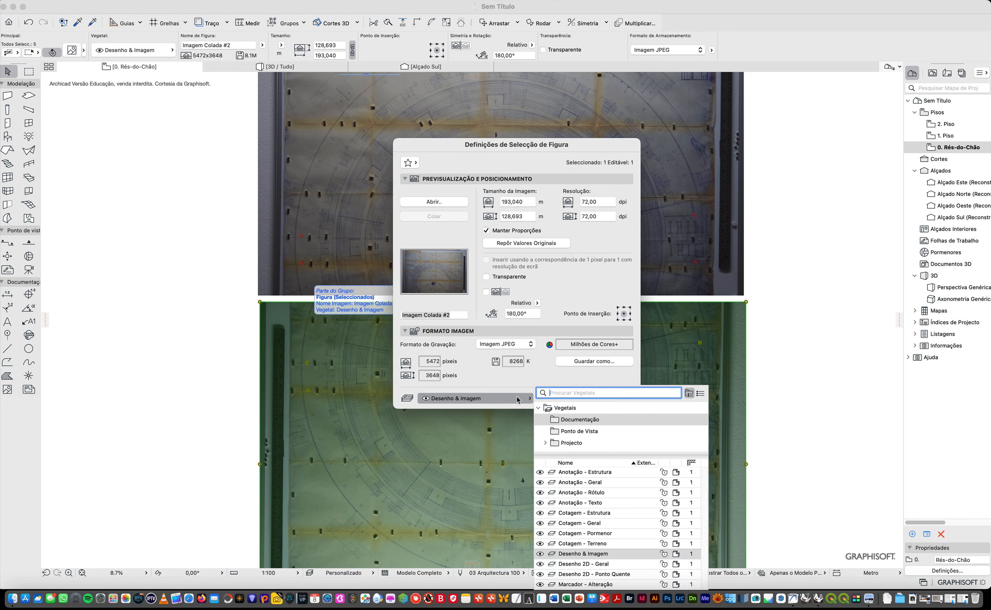
left_click(568, 411)
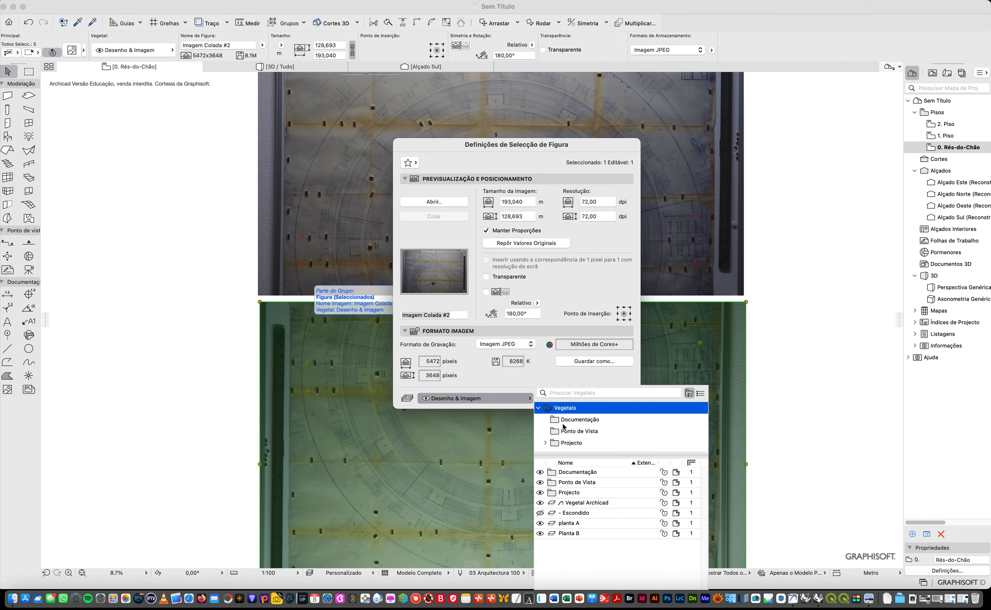
left_click(579, 534)
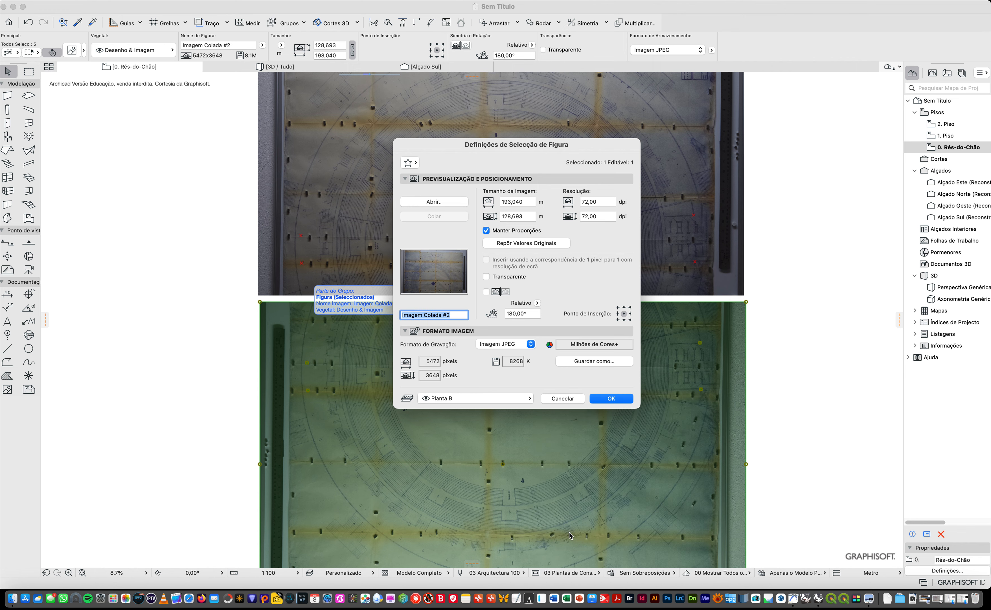
left_click(619, 399)
left_click(839, 404)
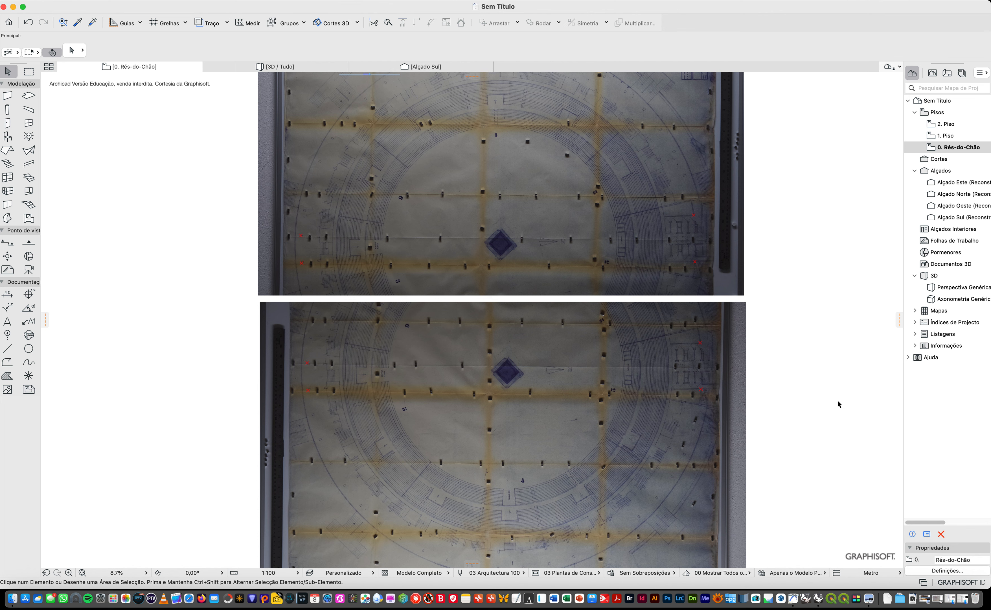
Move the Planta B scan group from its upper-left hotspot onto the matching hotspot of the planta A scan.
left_click(350, 345)
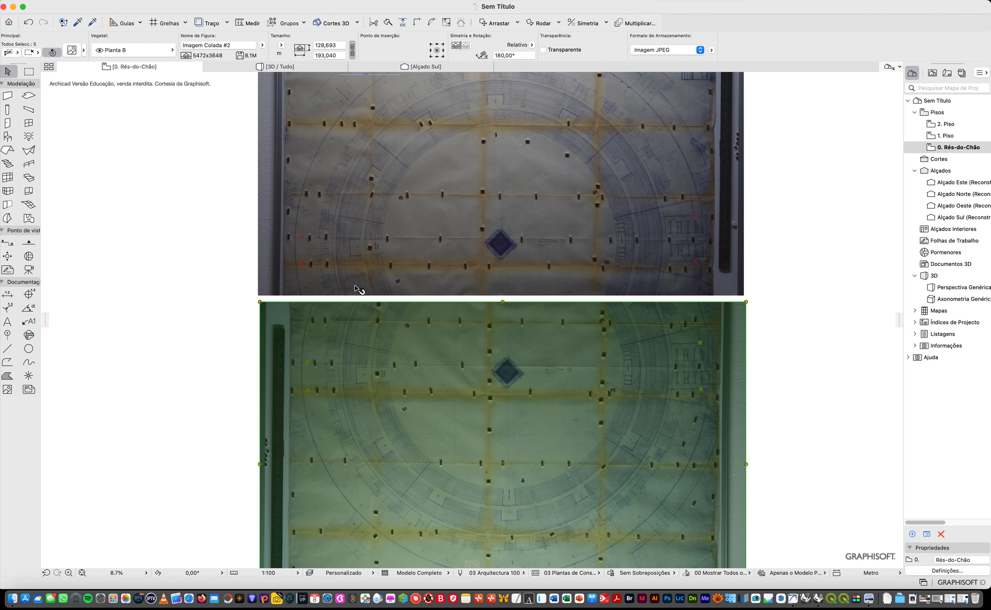
left_click(495, 22)
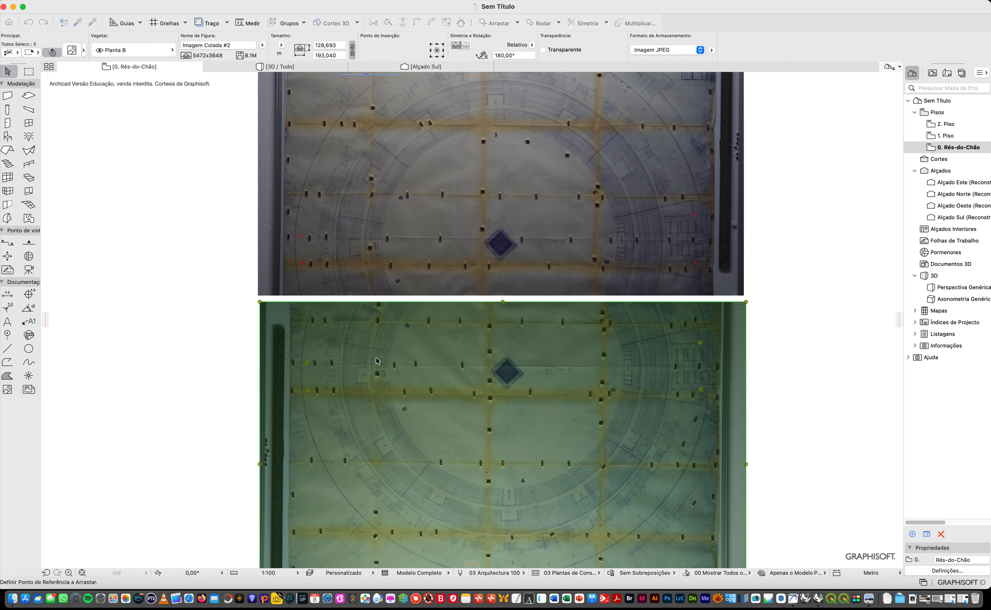
left_click(308, 363)
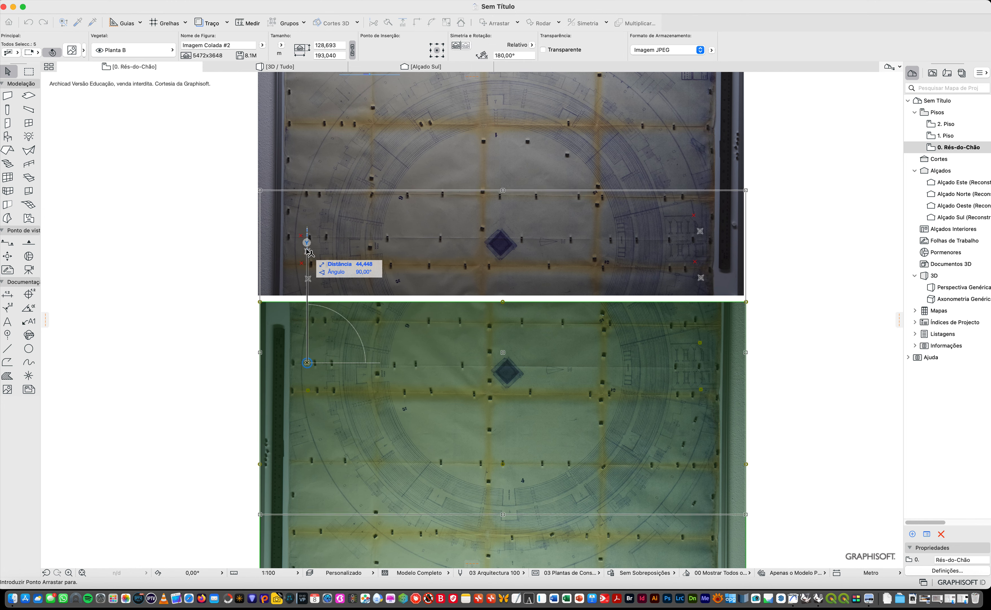
left_click(301, 237)
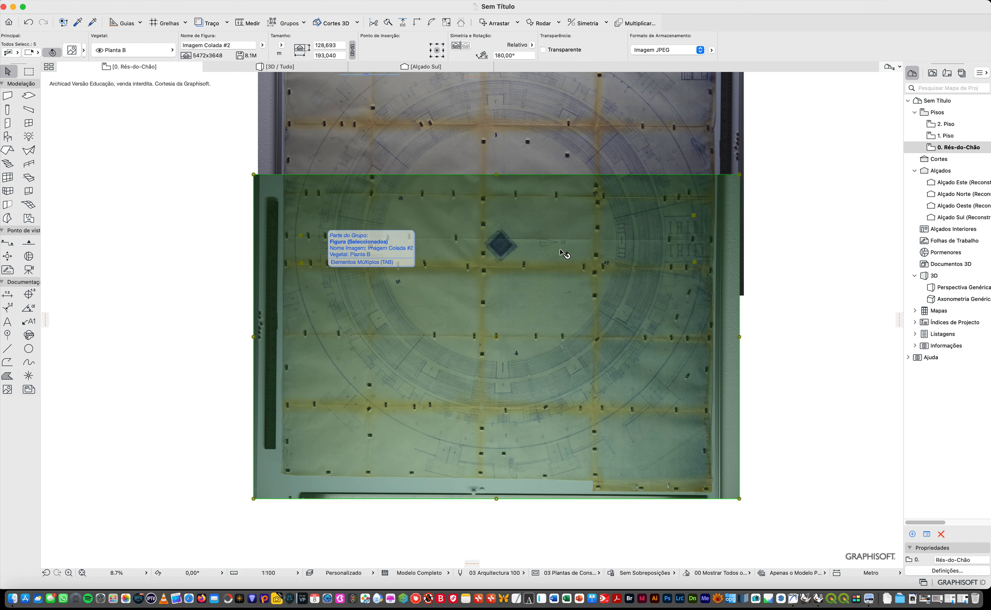
Send the Planta B scan group to the back of the display order and clear the selection.
scroll(684, 207, "down", 3)
scroll(692, 212, "up", 3)
scroll(702, 199, "up", 3)
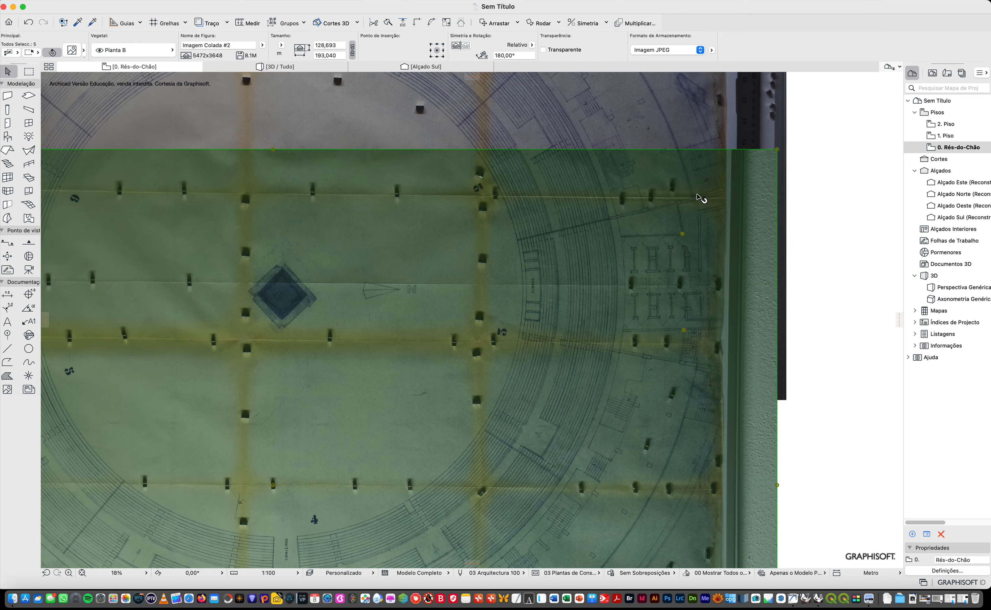
scroll(699, 204, "up", 3)
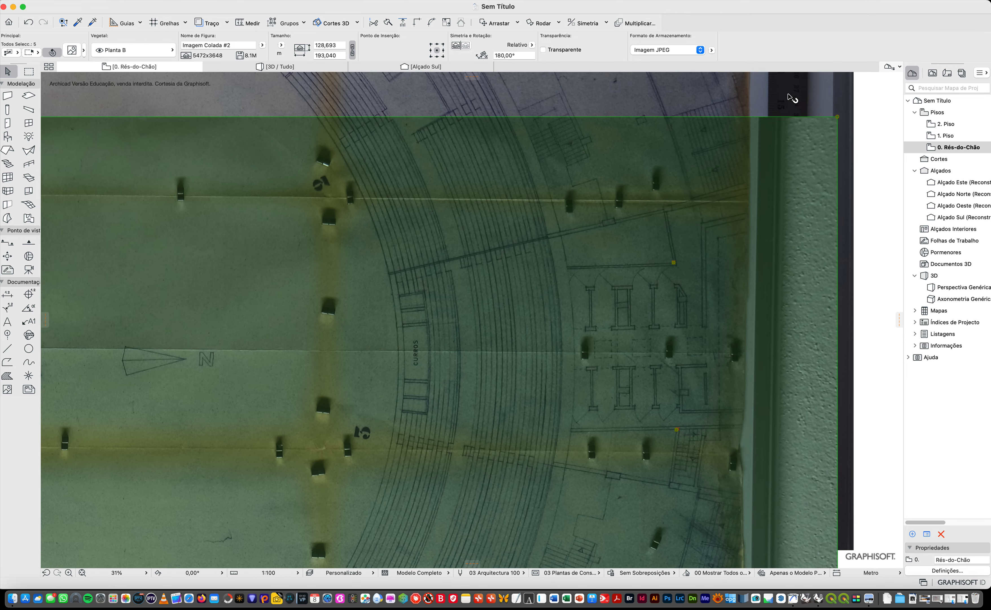
key("Escape")
left_click(804, 176)
right_click(803, 175)
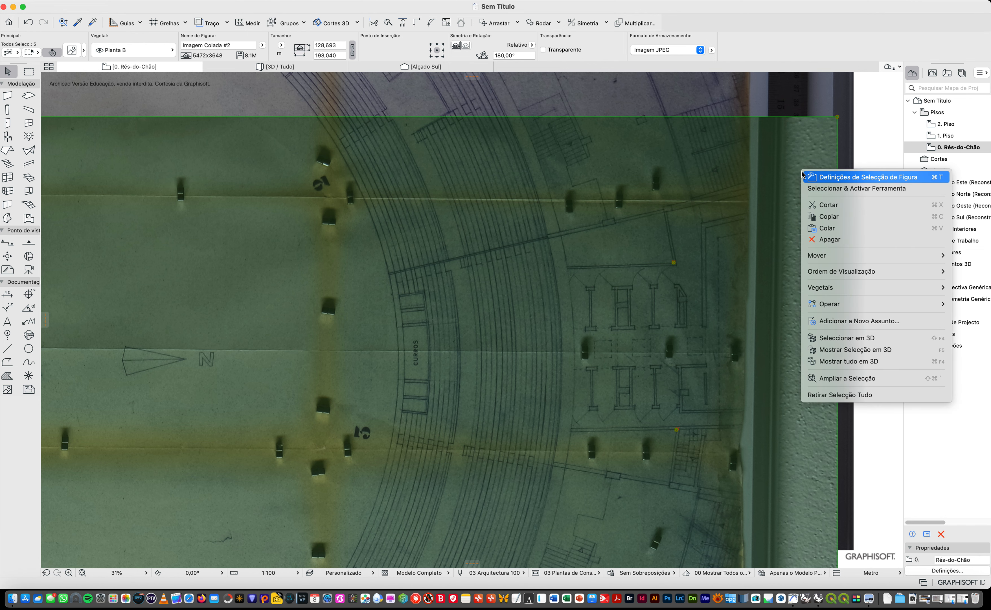
mouse_move(837, 273)
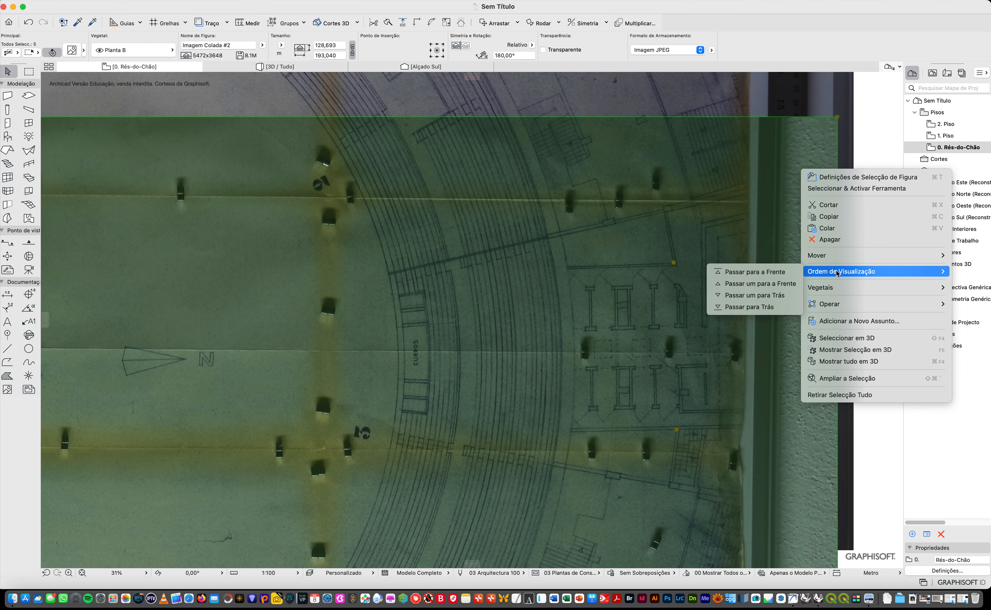
left_click(721, 307)
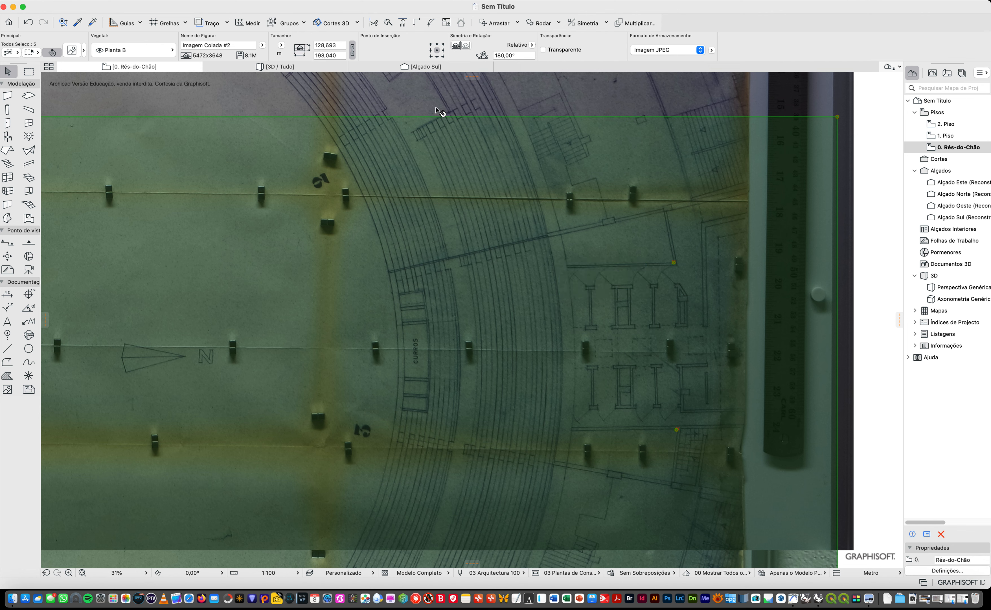
scroll(784, 275, "up", 2)
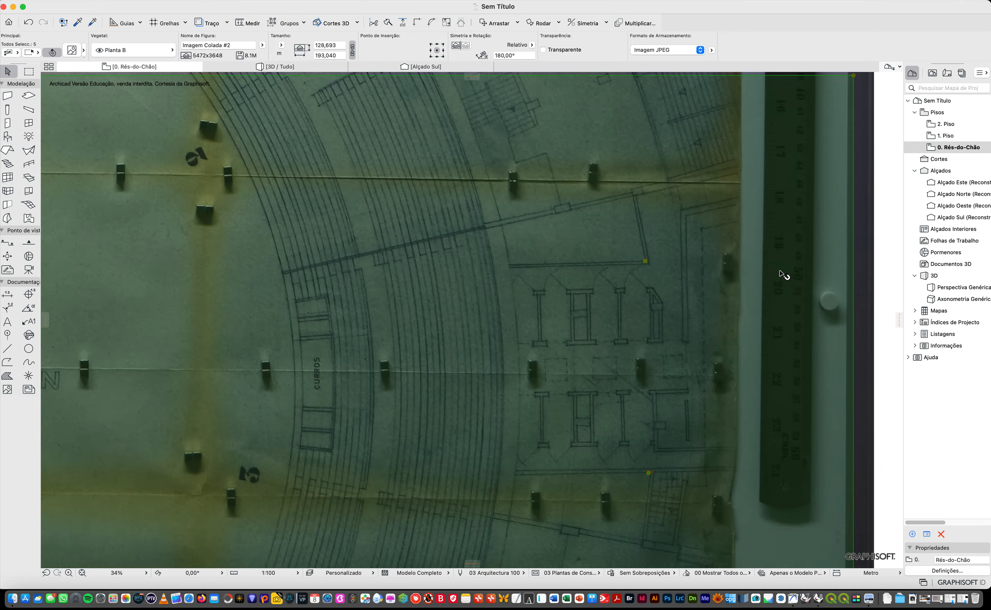
scroll(784, 275, "down", 10)
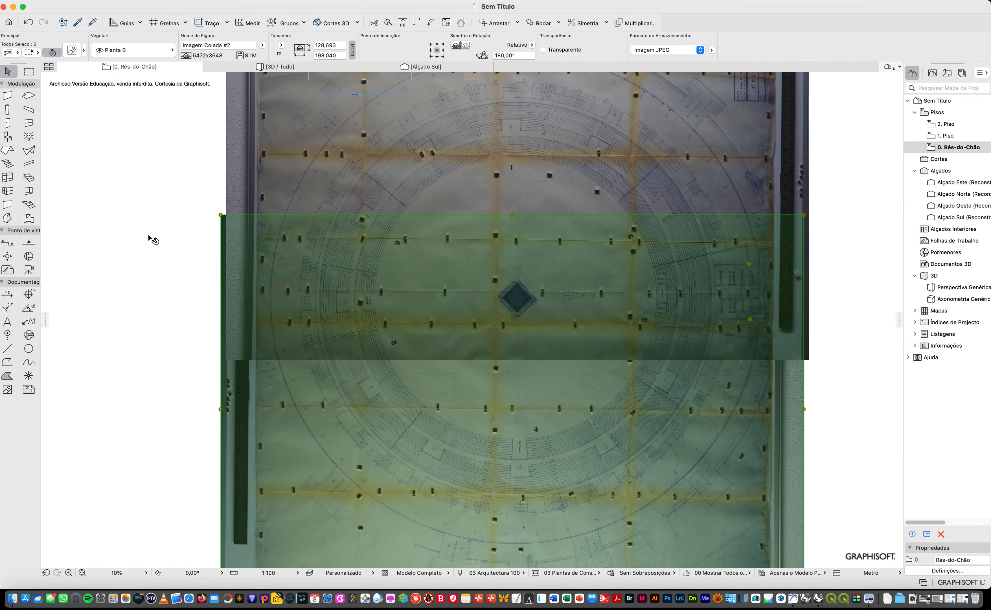
left_click(115, 234)
Examine the seam between the two overlapped plans near Porta Grande and the compass mark inside the central dark diamond.
scroll(253, 228, "up", 1)
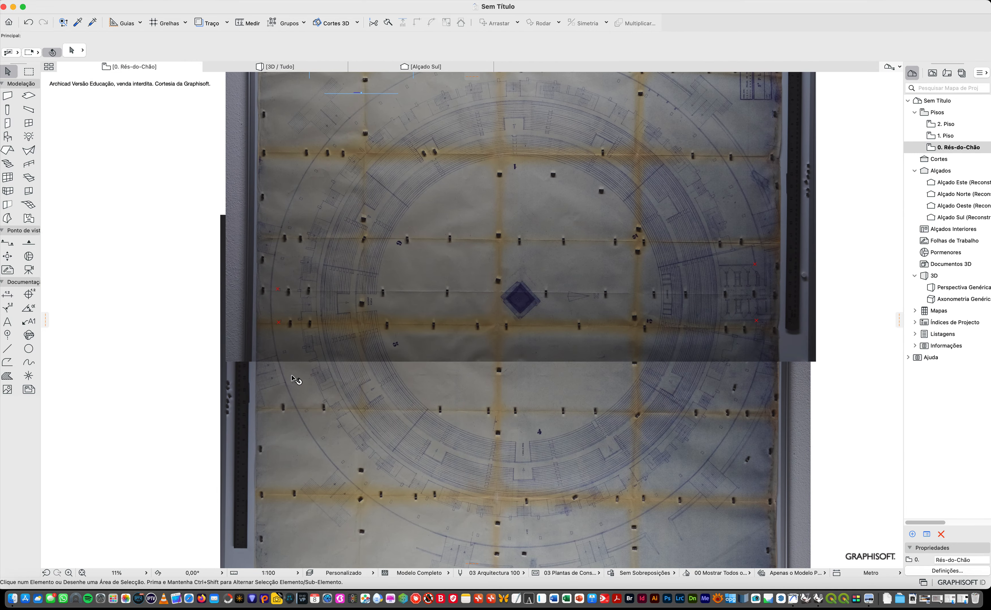
scroll(336, 365, "up", 8)
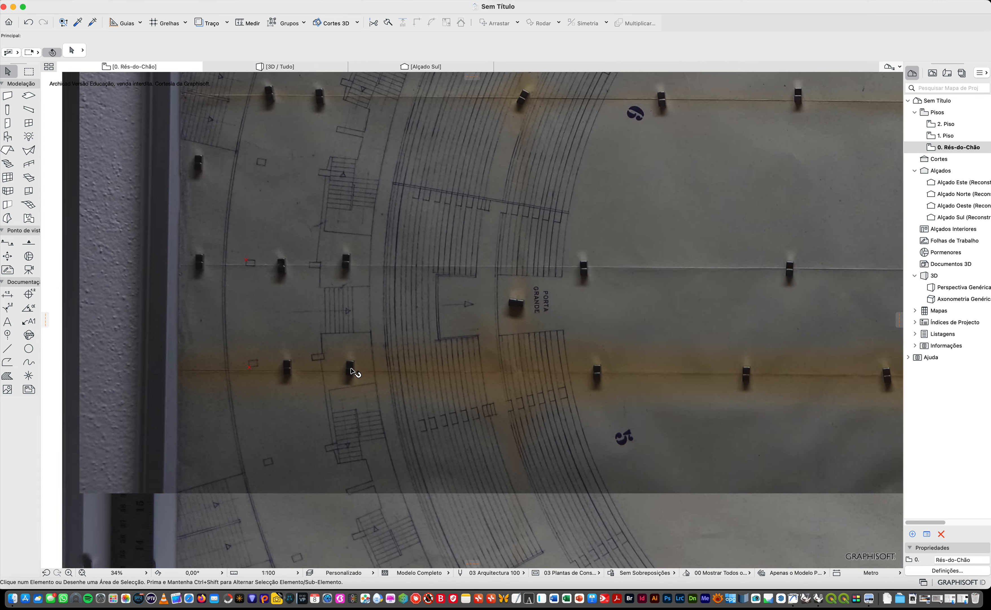
scroll(351, 371, "up", 4)
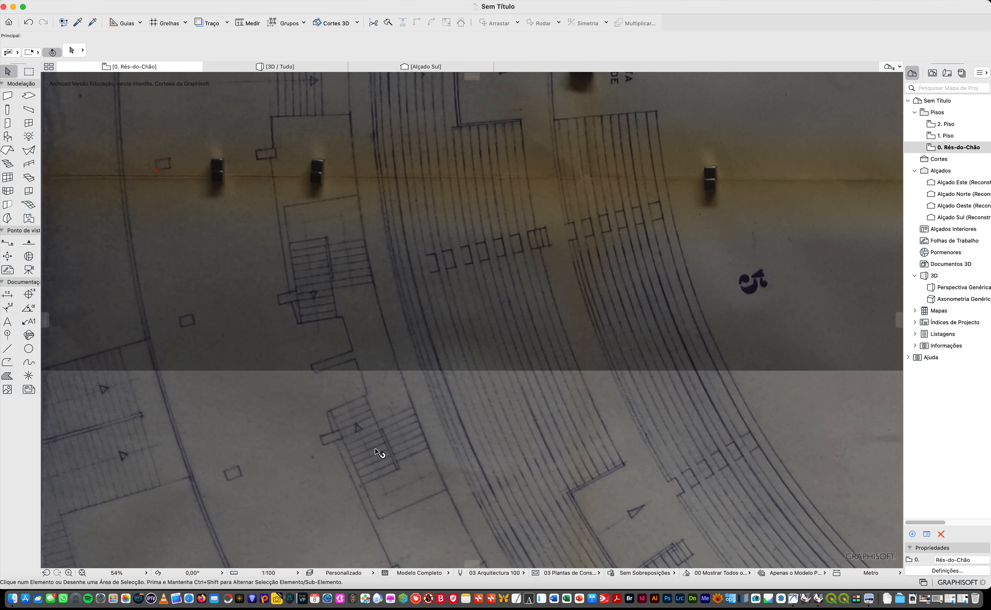
scroll(377, 446, "up", 2)
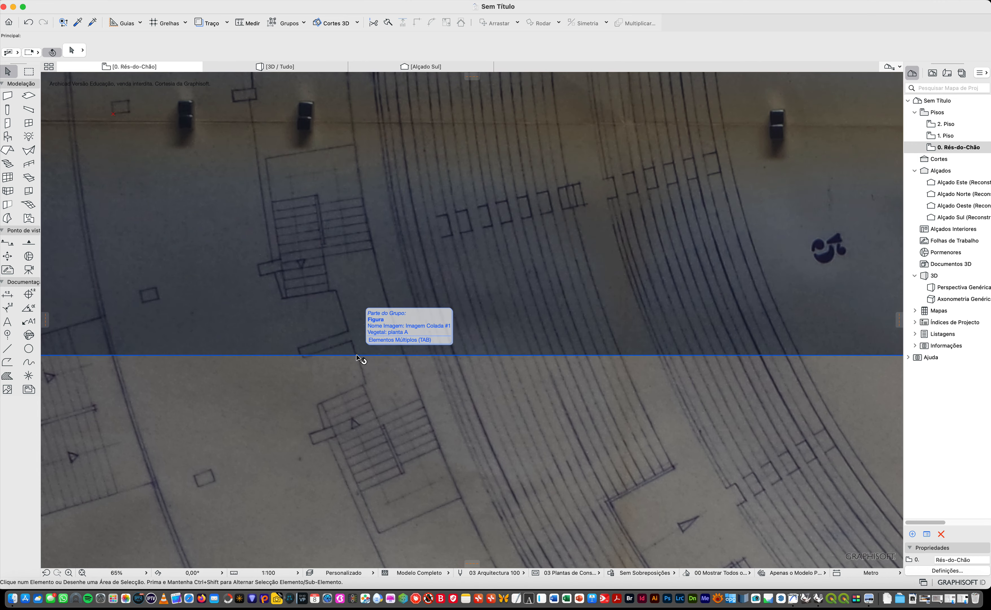
scroll(361, 359, "down", 10)
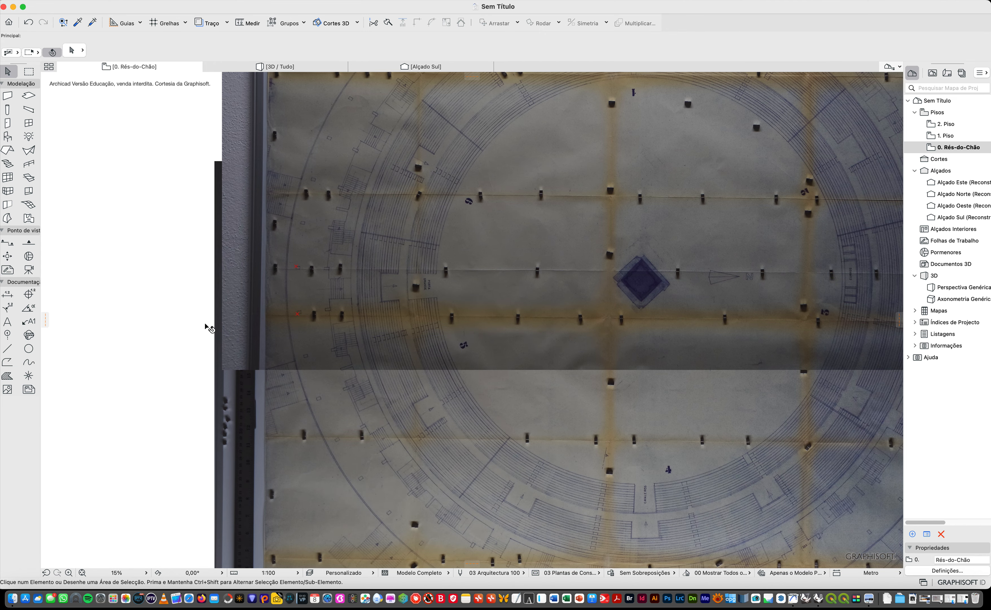
middle_click_drag(48, 336, 239, 347)
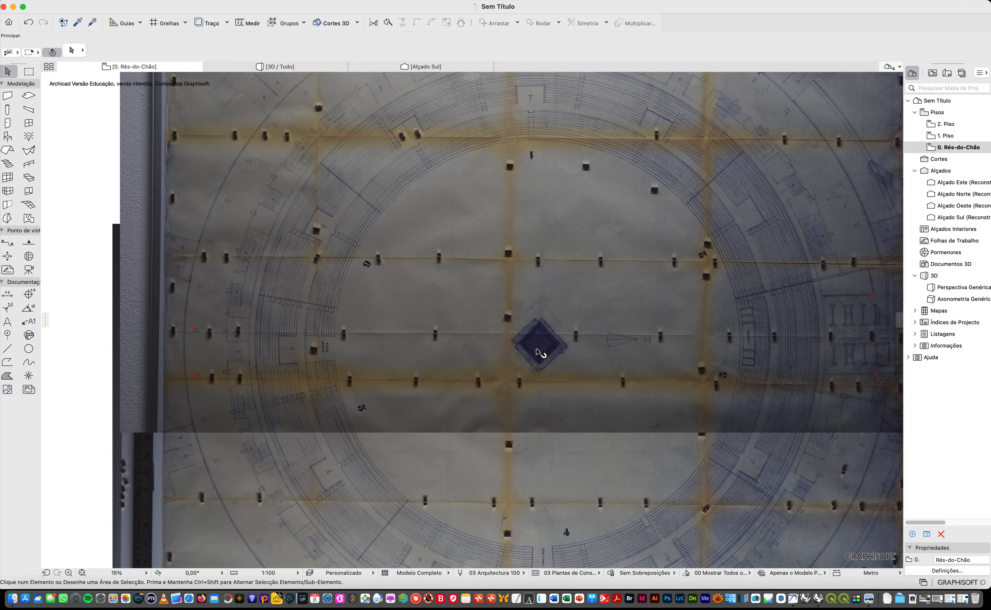
scroll(539, 351, "down", 2)
scroll(539, 351, "up", 15)
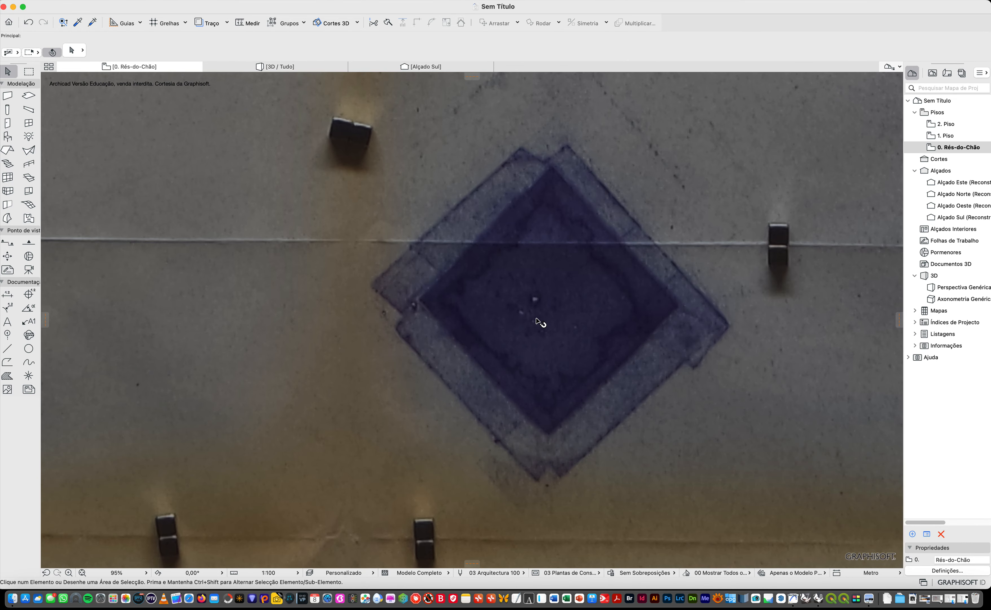
scroll(542, 310, "up", 1)
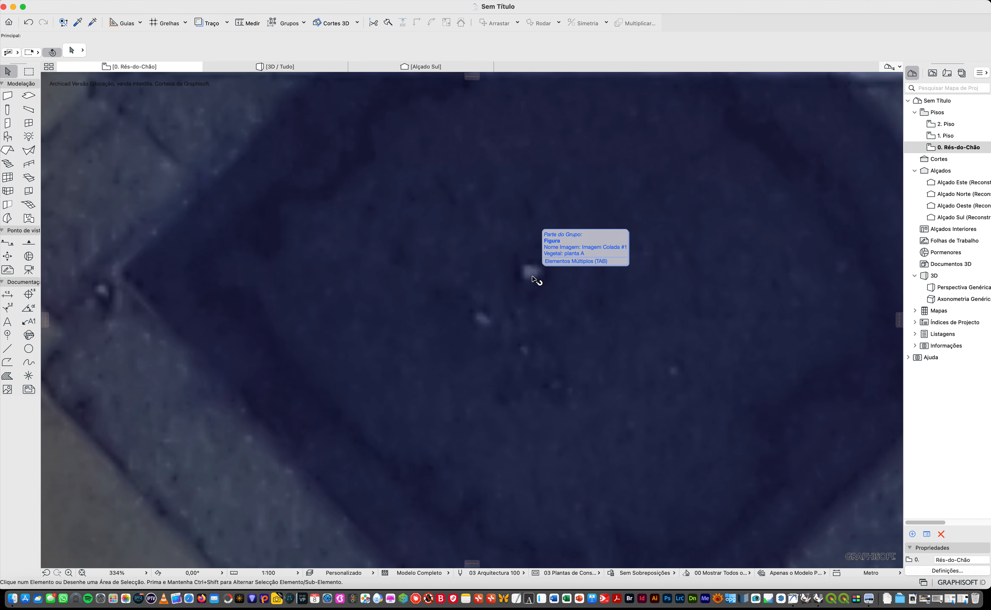
scroll(586, 303, "down", 10)
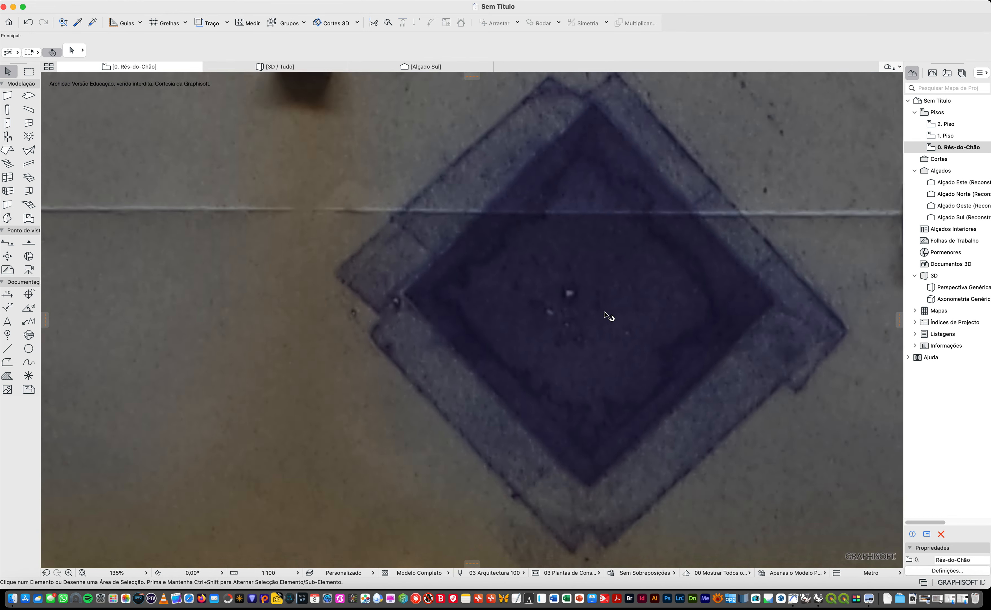
scroll(595, 312, "up", 4)
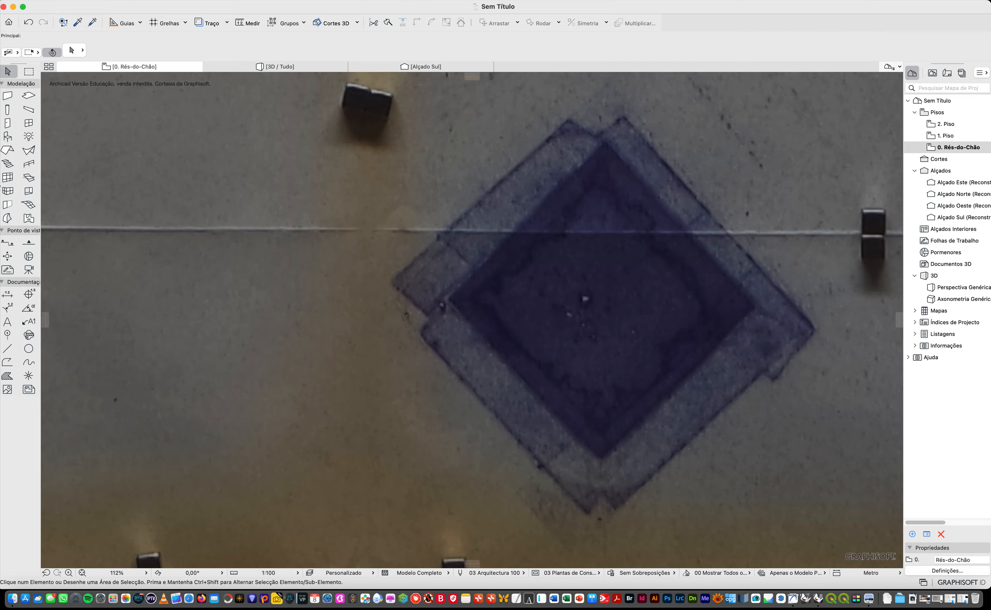
scroll(473, 314, "down", 14)
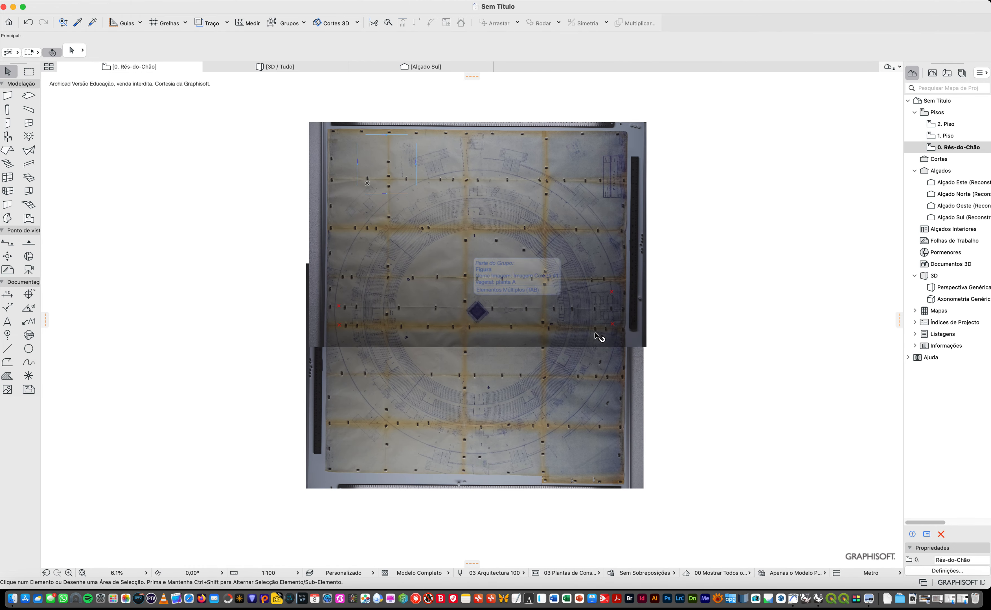
Try to move both plan groups from the centre mark inside the dark diamond to the coordinates 0,0.
left_click_drag(702, 387, 554, 312)
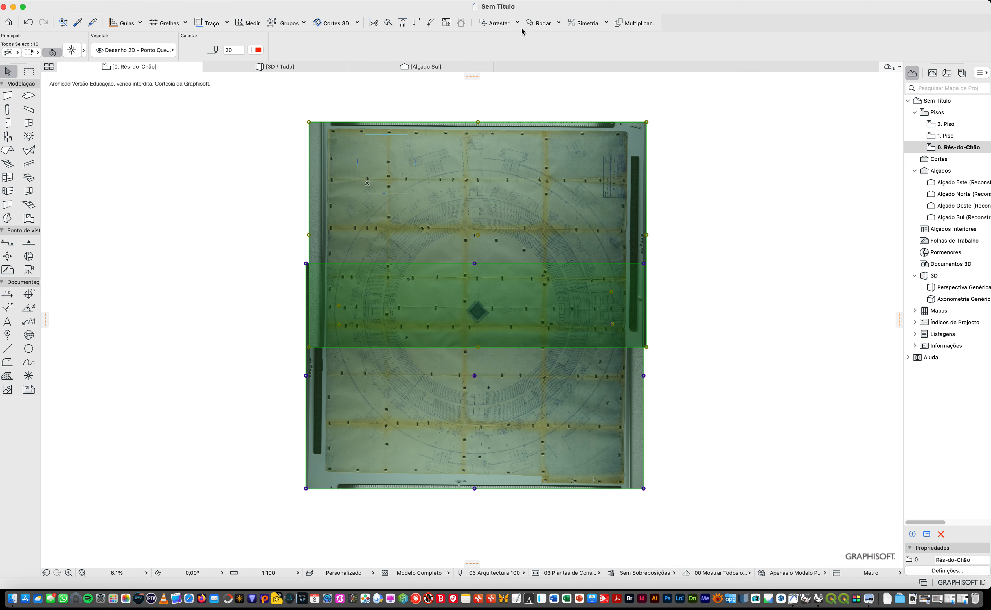
left_click(493, 23)
scroll(478, 301, "up", 8)
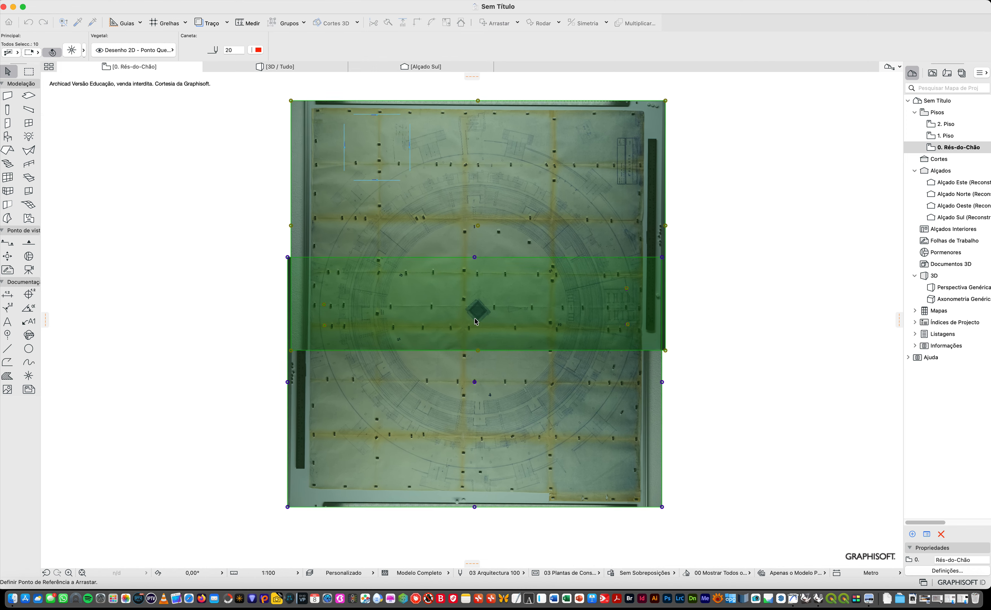
scroll(478, 297, "up", 10)
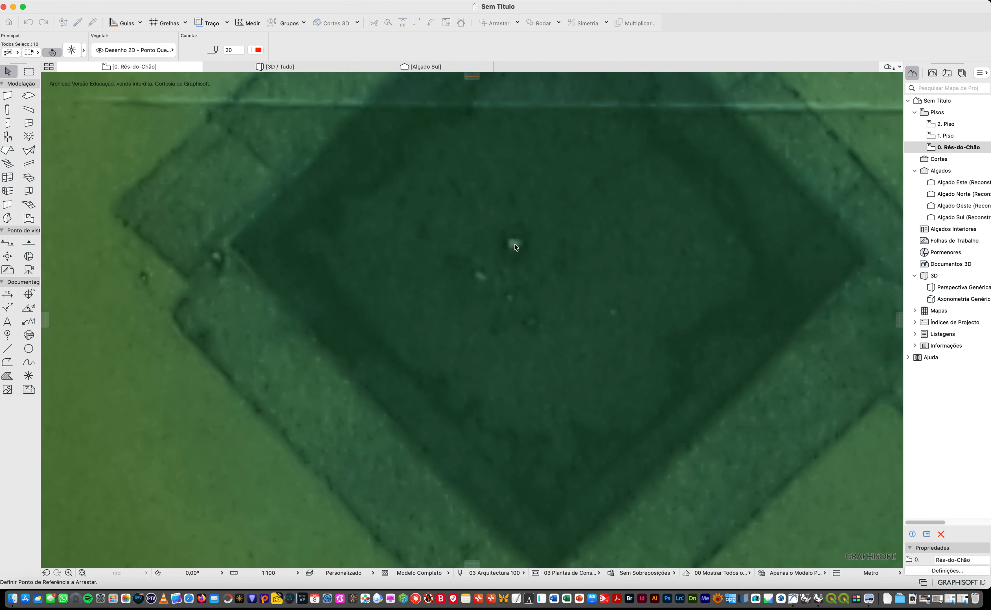
left_click(514, 244)
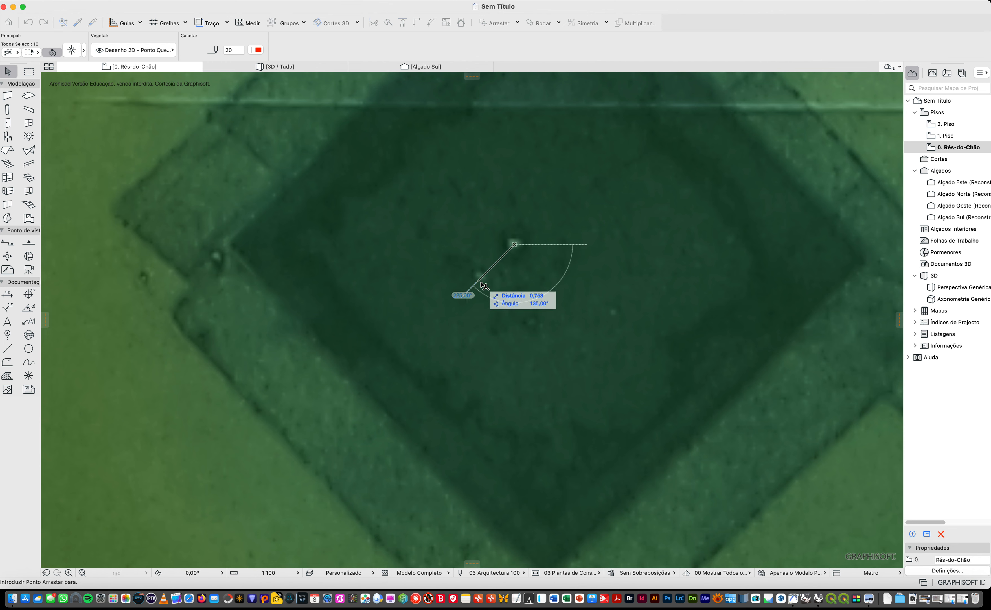
type("0,0")
key("Return")
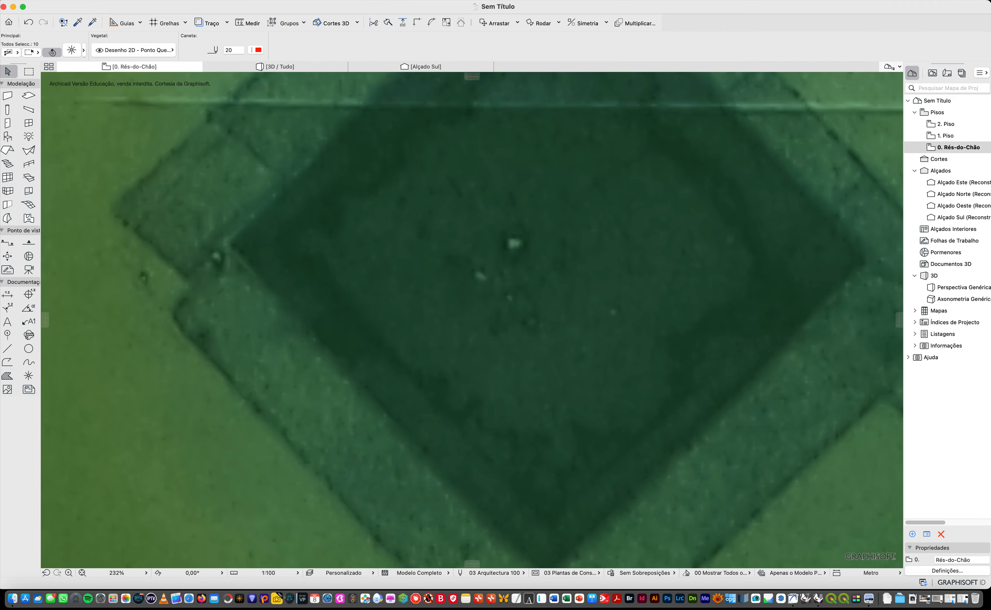
scroll(454, 237, "down", 15)
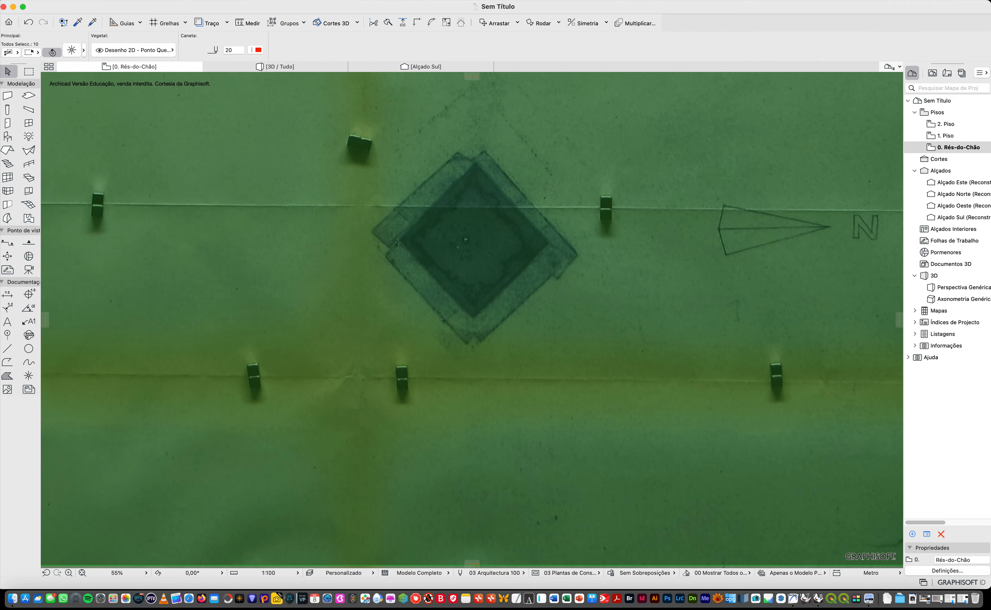
scroll(456, 235, "down", 4)
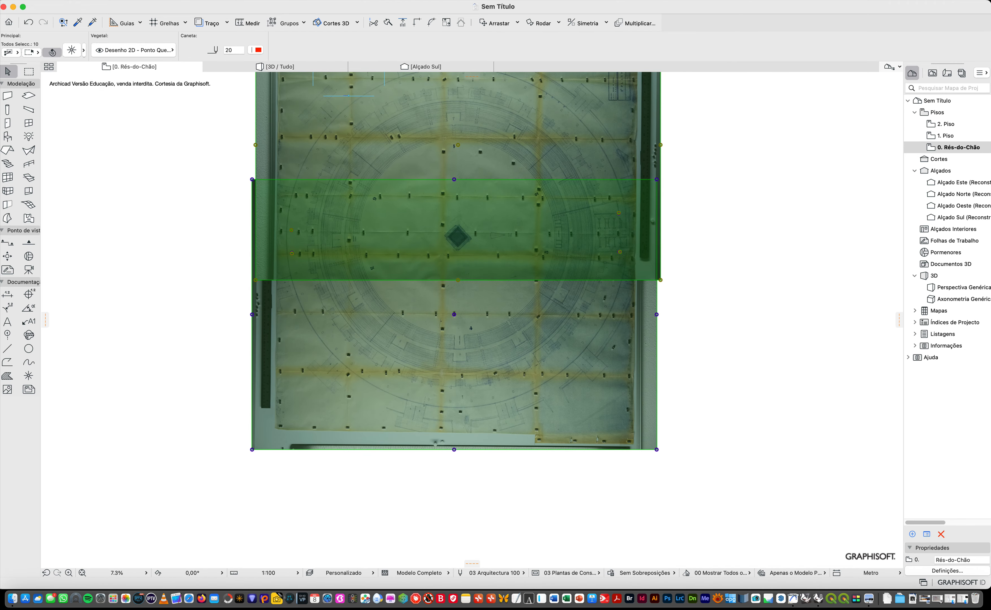
key("Escape")
Select both plan groups, move them together to the empty area right of the elevation markers, and clear the selection.
left_click(454, 358)
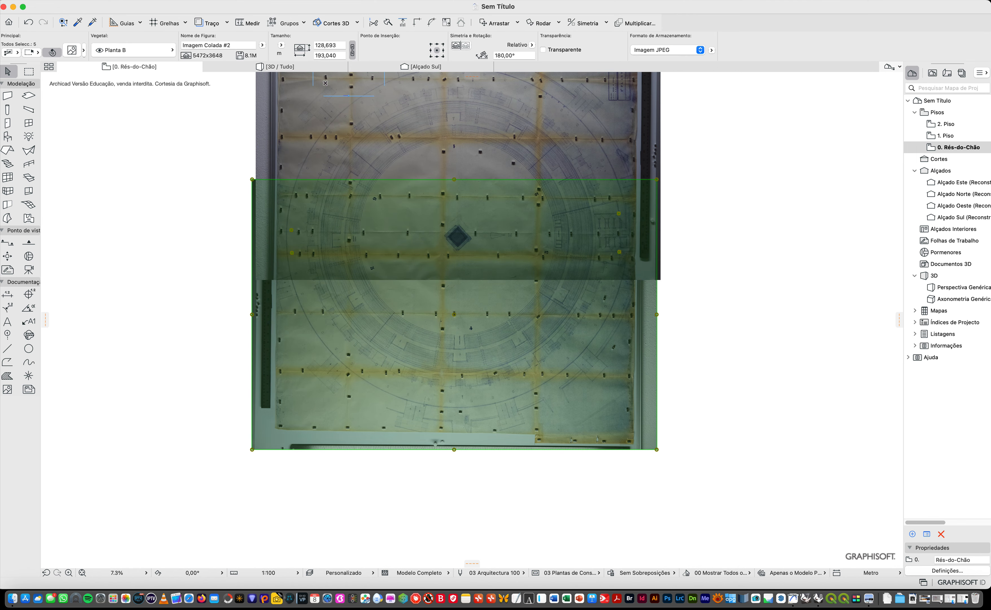
left_click(377, 169, "shift")
key("super+d")
left_click(376, 169)
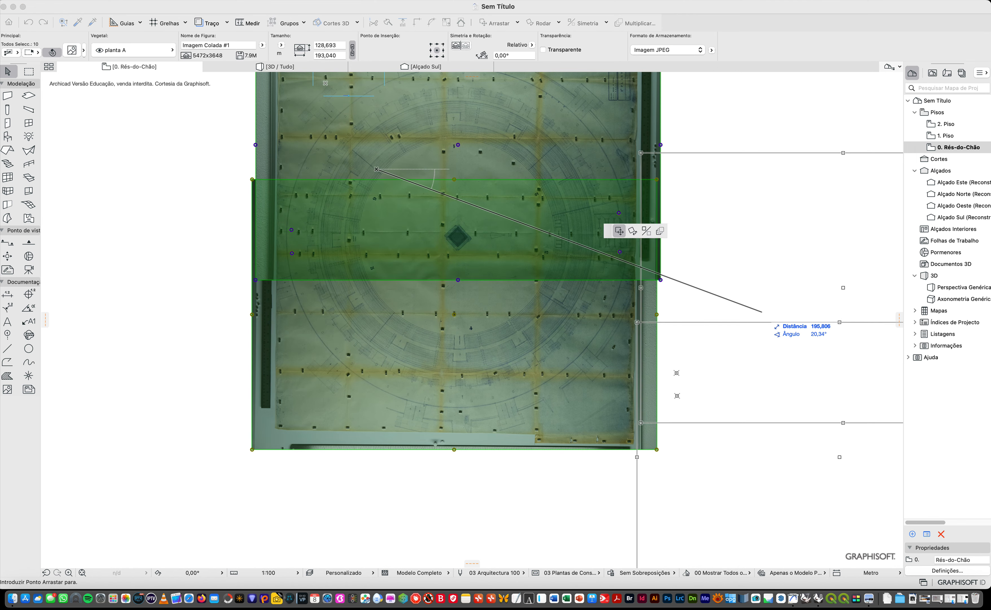
left_click(796, 306)
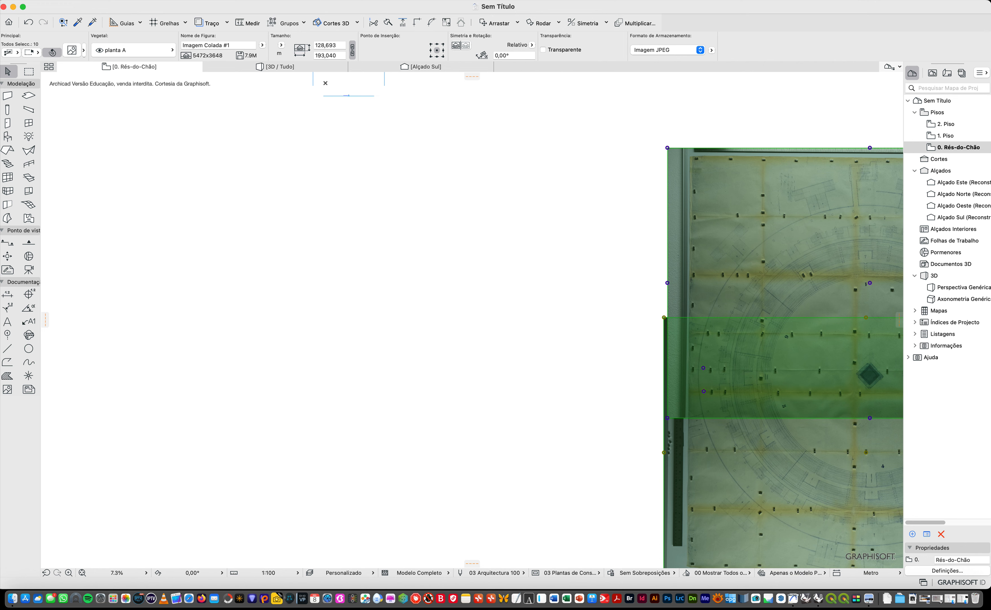
key("Escape")
scroll(350, 285, "up", 4)
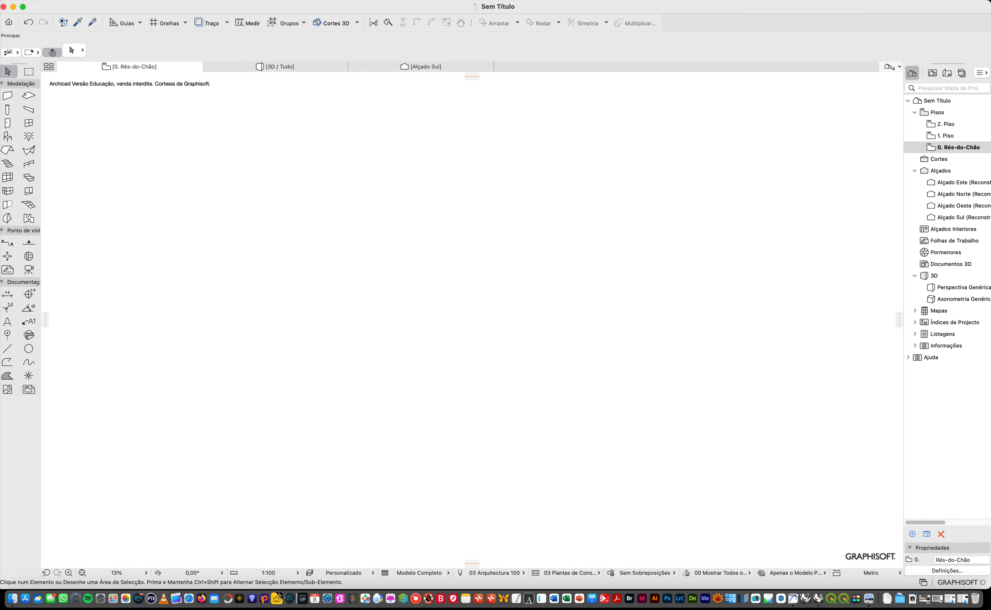
scroll(343, 248, "down", 8)
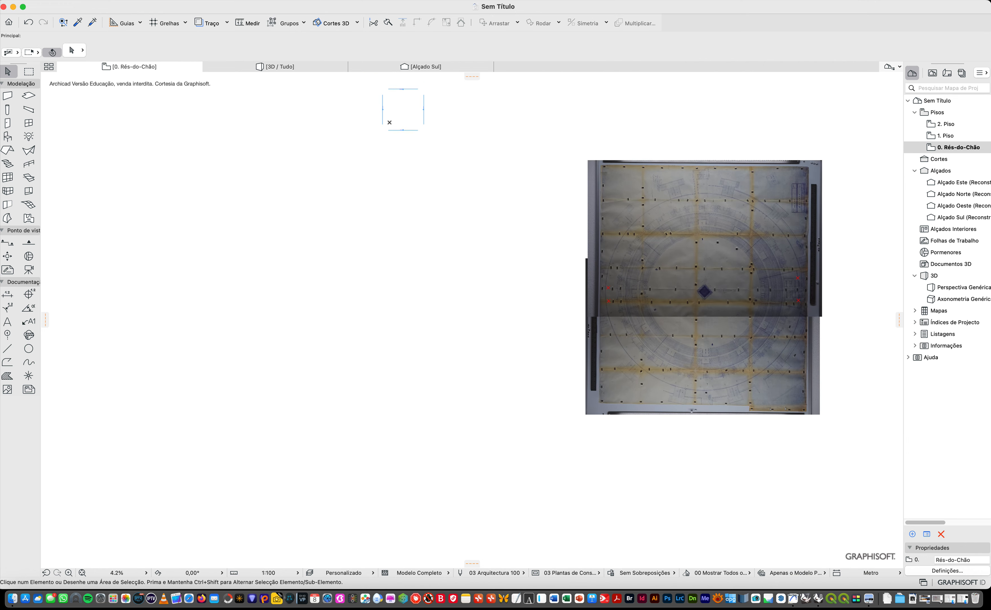
scroll(709, 292, "up", 15)
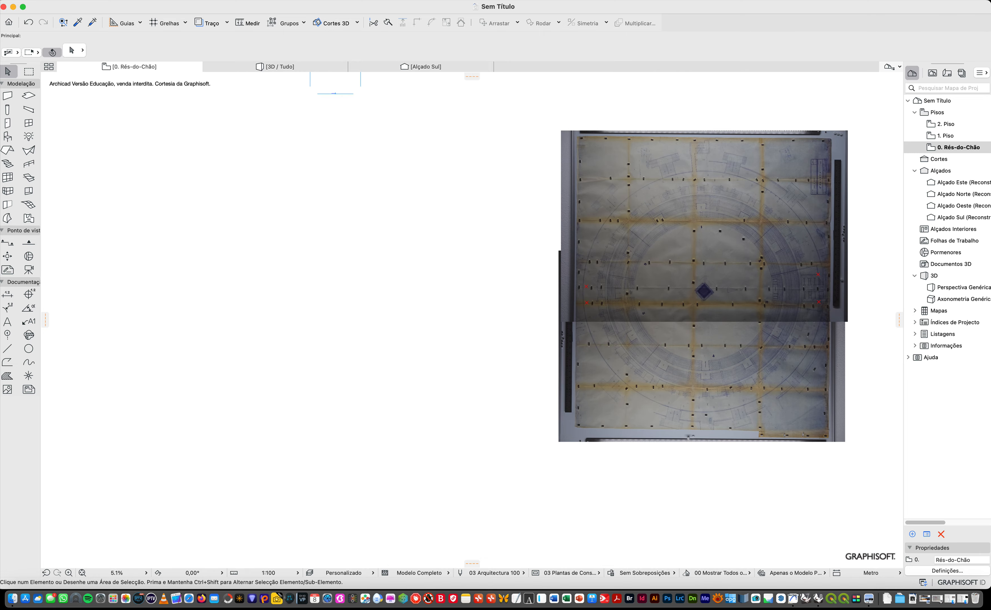
Select both overlapped plan groups, combine them into a single group, and clear the selection.
scroll(683, 295, "up", 2)
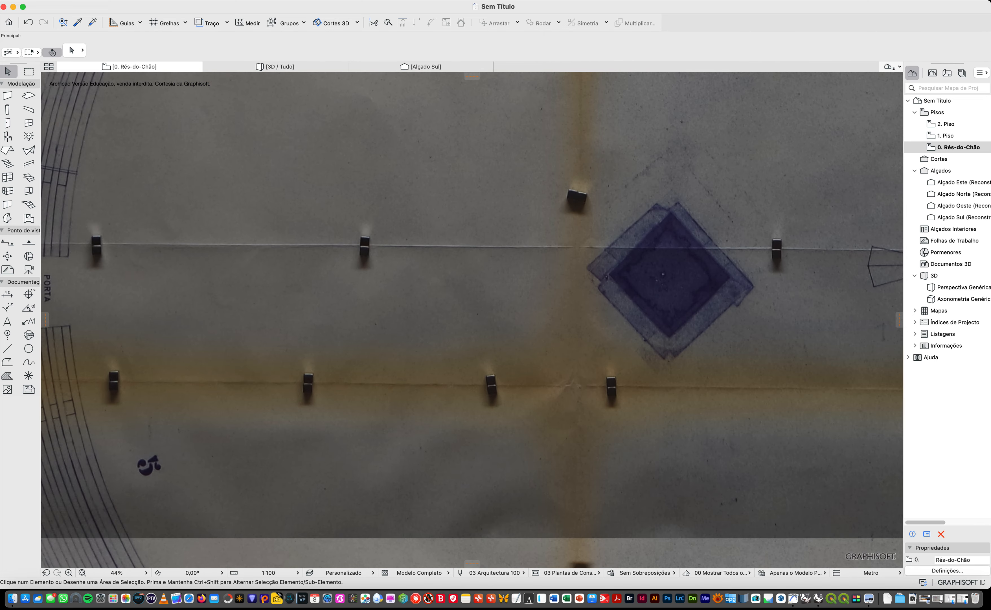
scroll(583, 311, "down", 11)
scroll(464, 411, "down", 3)
left_click(464, 411)
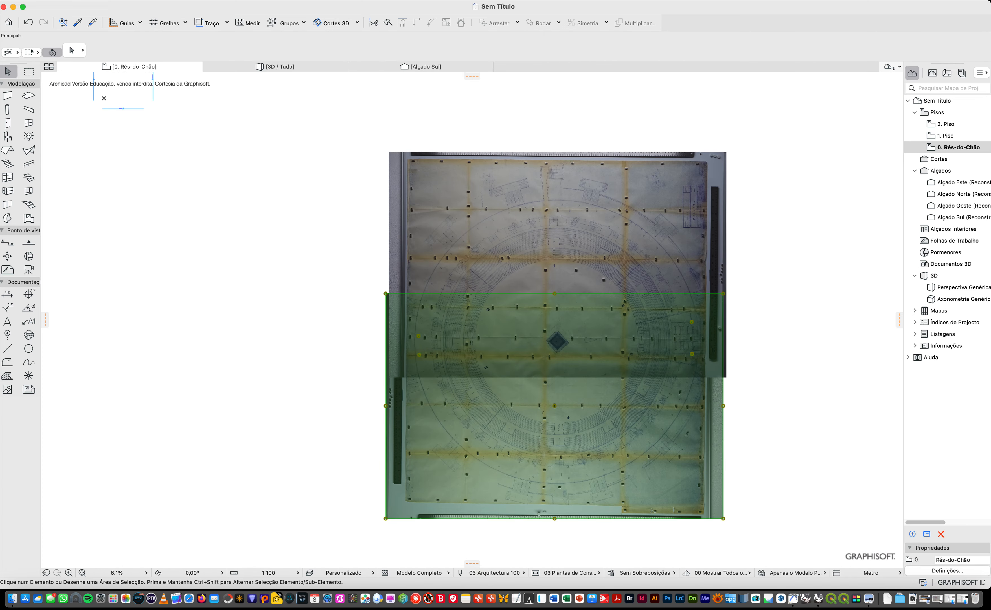
left_click(476, 175, "shift")
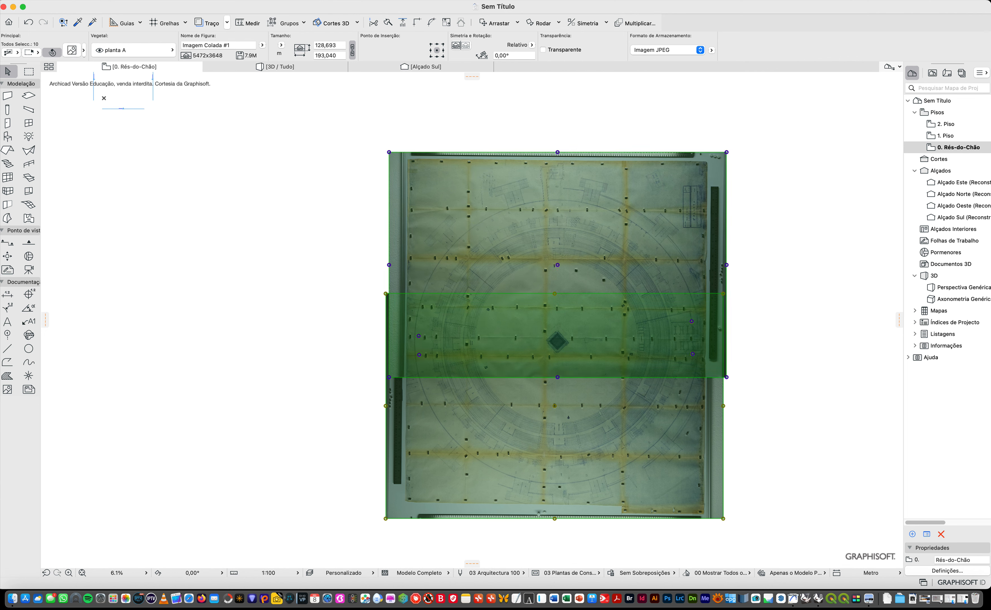
left_click(292, 23)
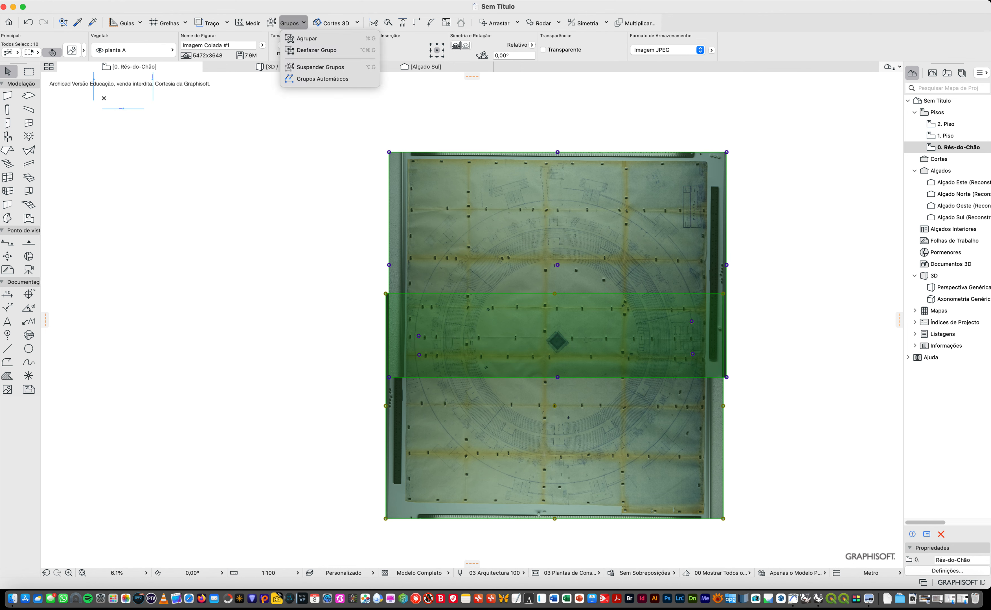
left_click(309, 37)
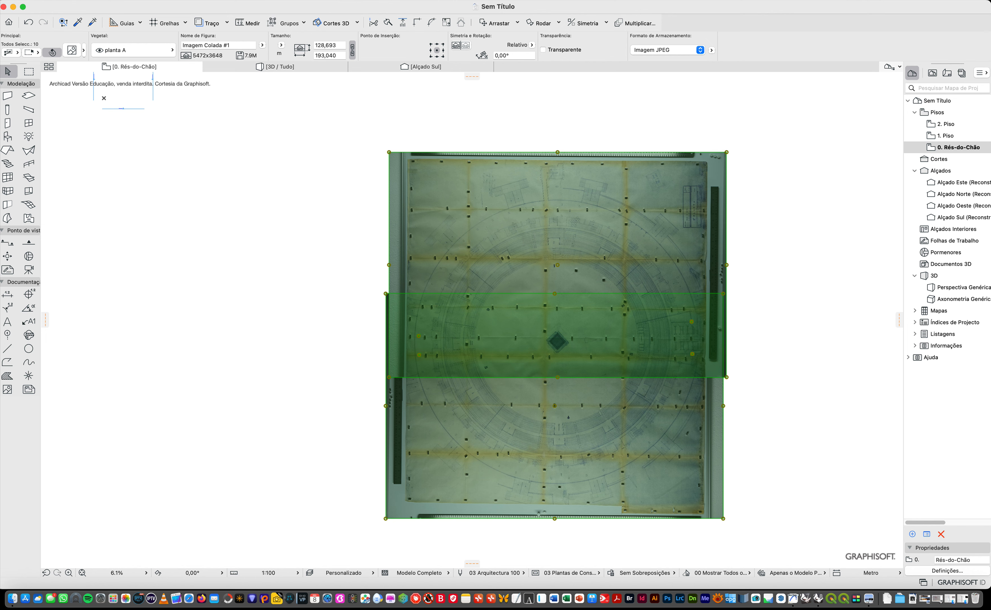
key("Escape")
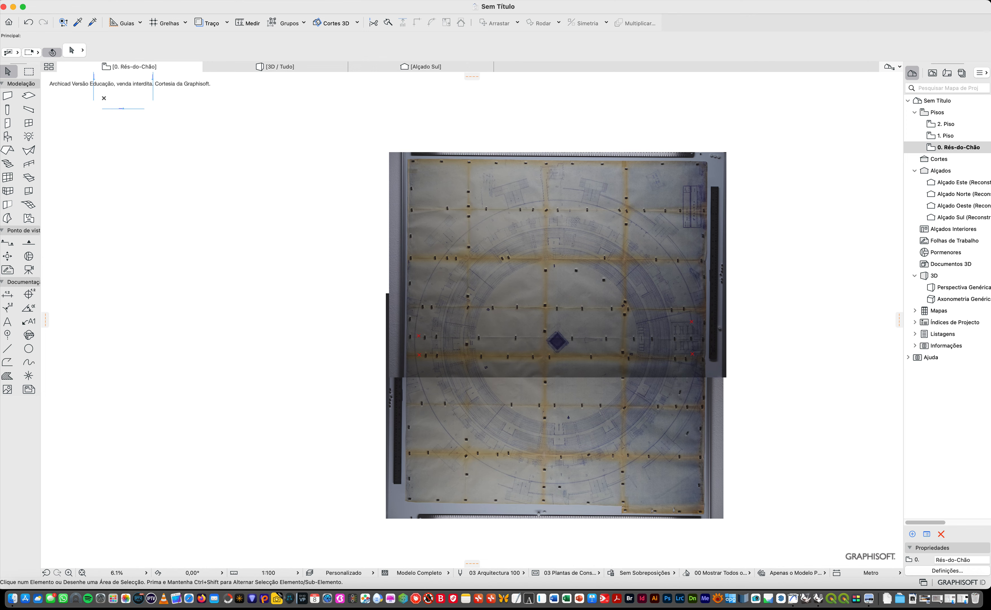
Place a hotspot on the centre mark inside the dark diamond of the plan.
left_click(29, 375)
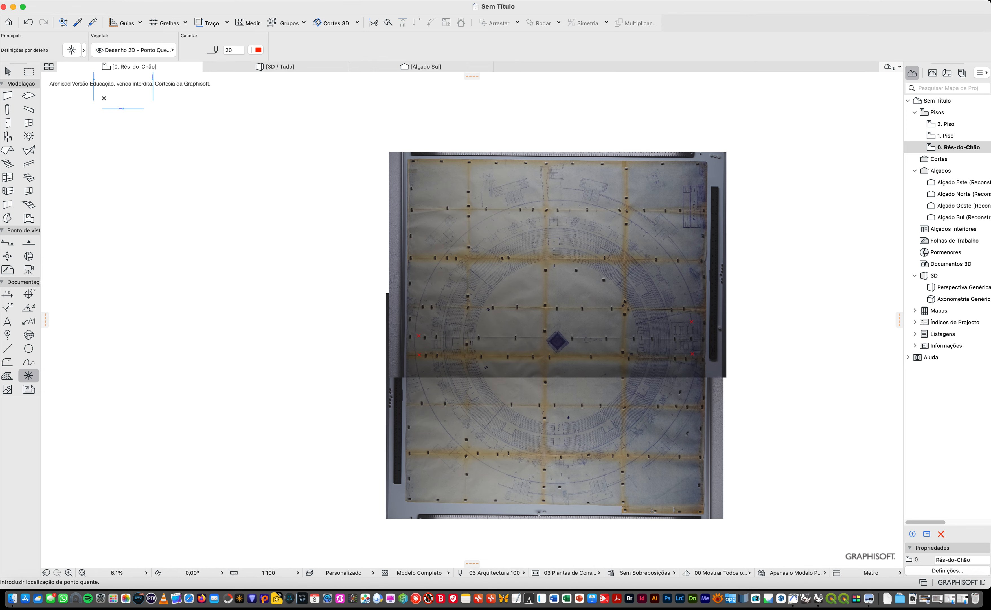
scroll(558, 345, "up", 10)
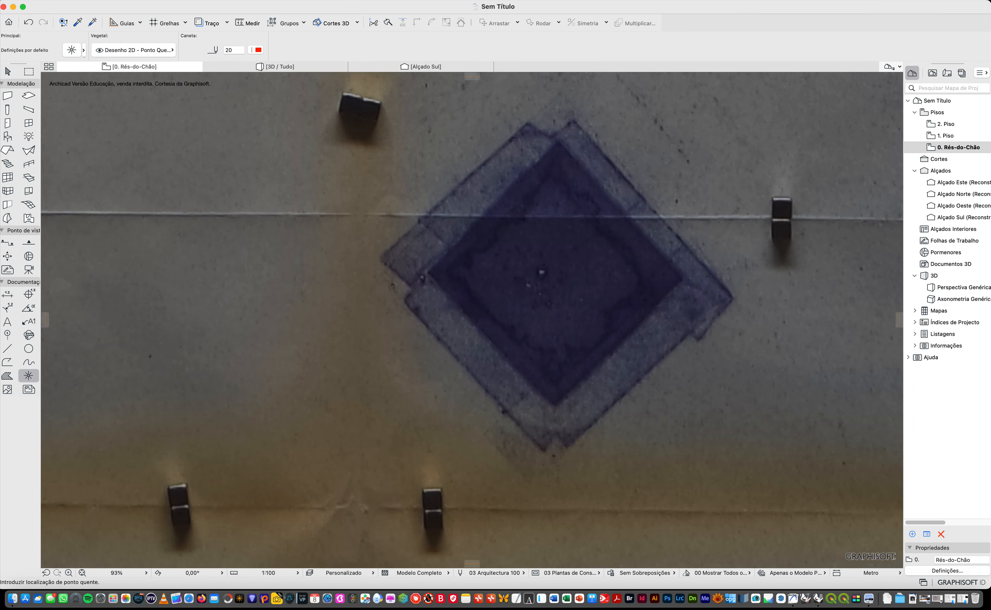
scroll(537, 265, "up", 5)
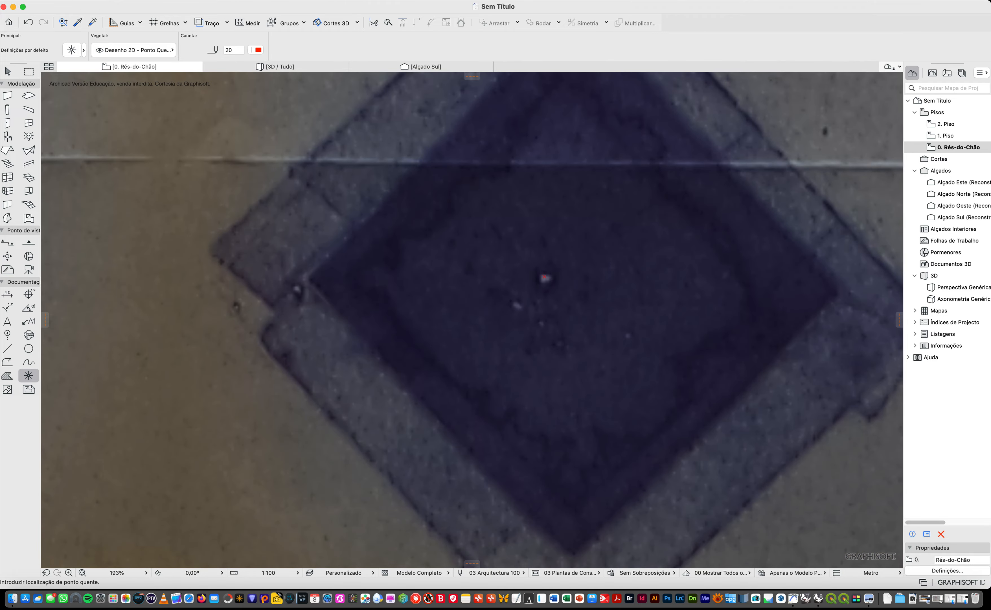
scroll(544, 279, "down", 15)
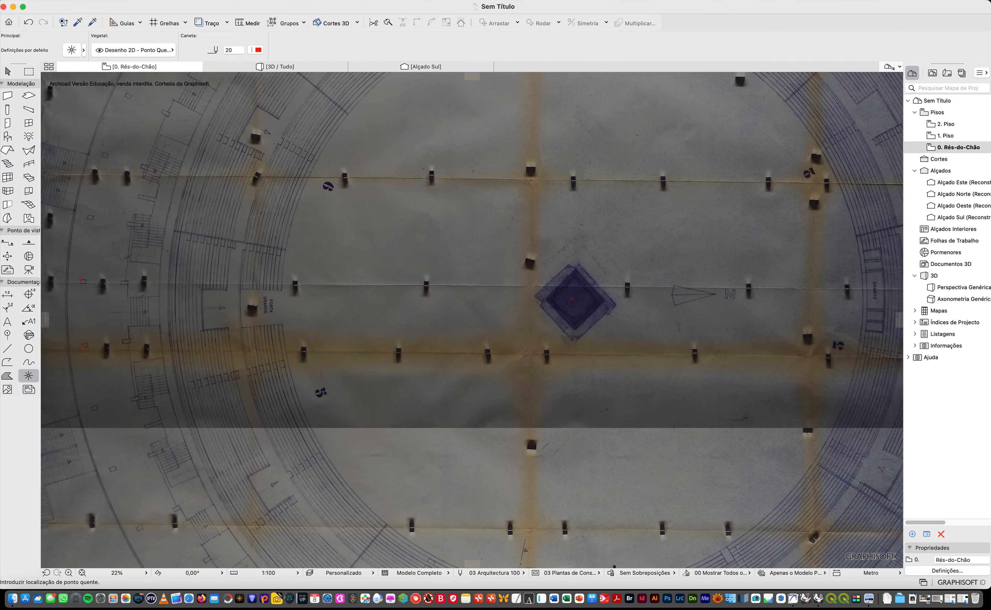
scroll(582, 305, "down", 1)
key("Escape")
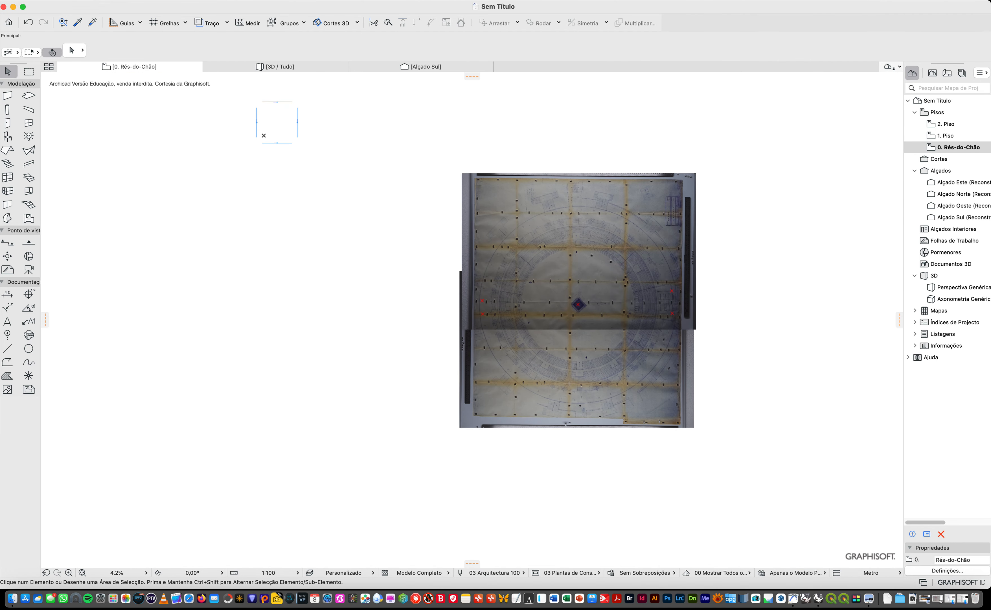
Move the grouped plans from the hotspot in the dark diamond to the project origin and clear the selection.
left_click(570, 179)
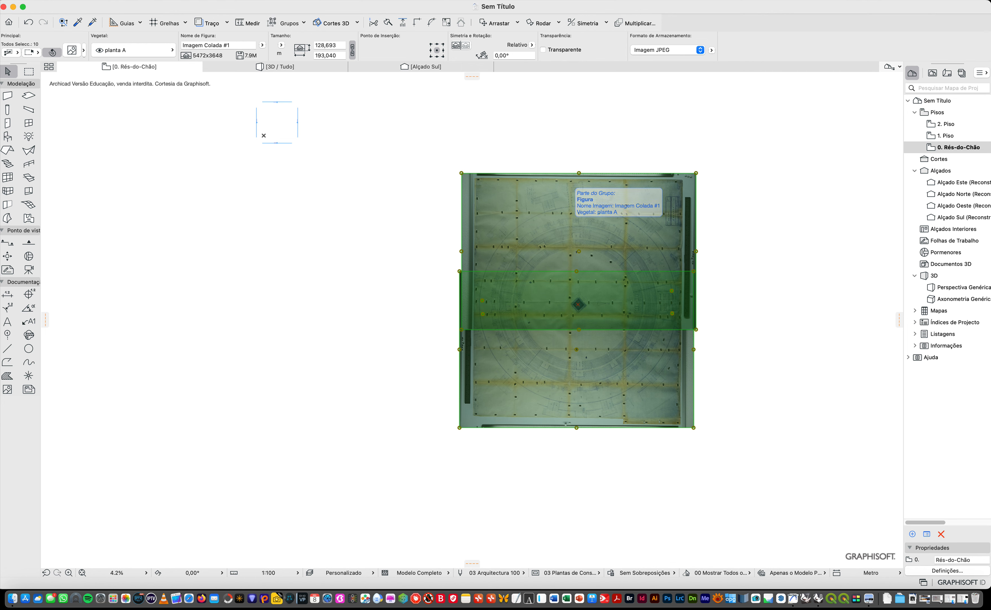
left_click(495, 23)
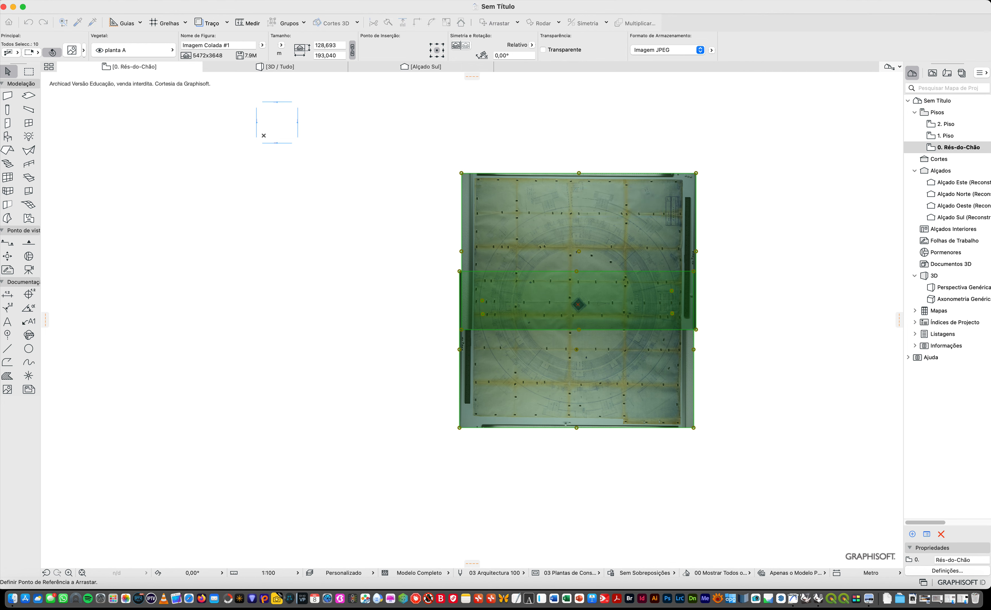
left_click(578, 304)
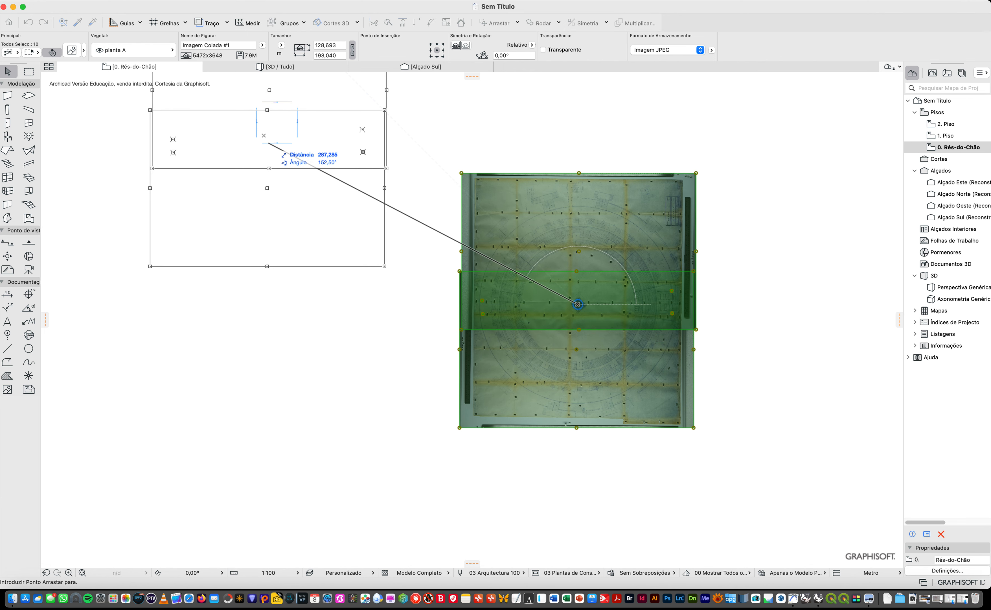
left_click(264, 136)
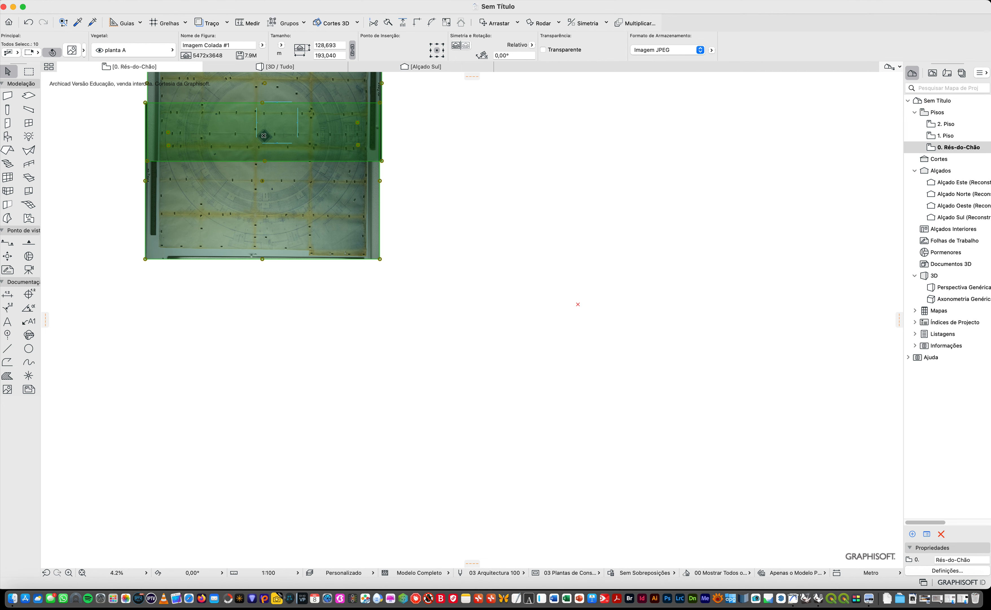
key("Escape")
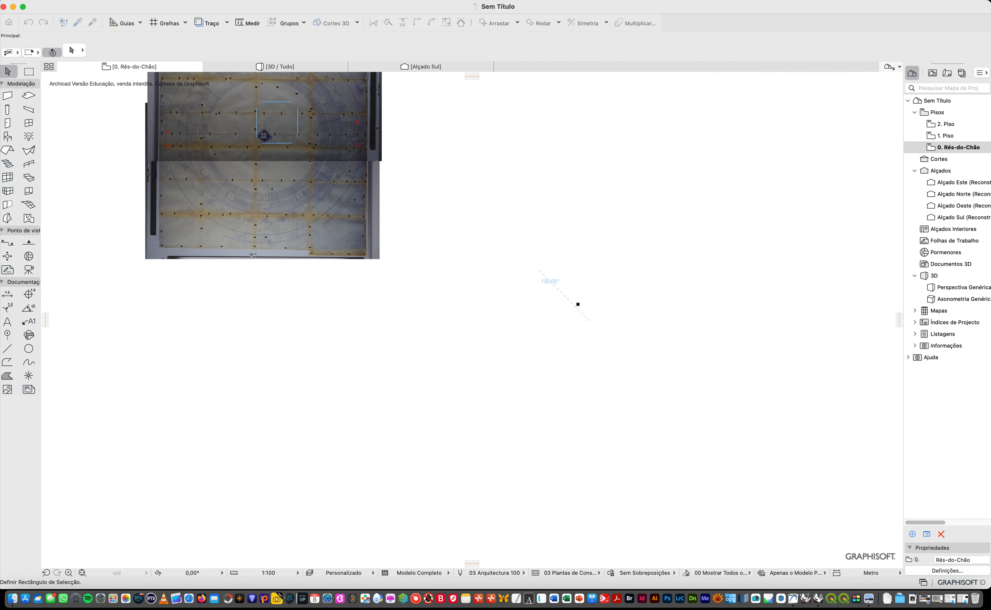
Delete the stray hotspot at the plans' former centre and fit all content in the window.
left_click(578, 304)
key("Escape")
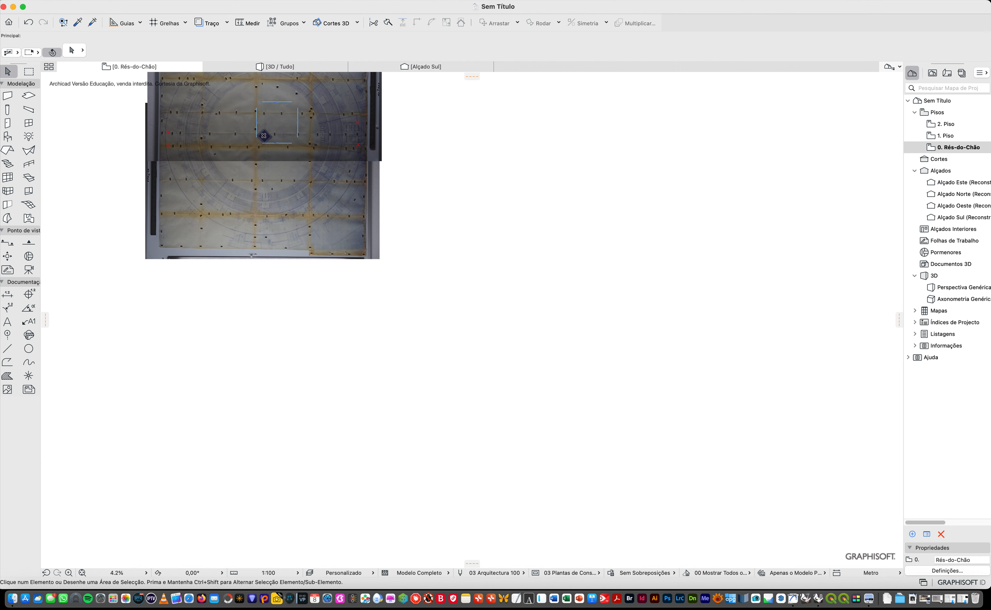
right_click(420, 189)
key("Escape")
scroll(358, 322, "down", 2)
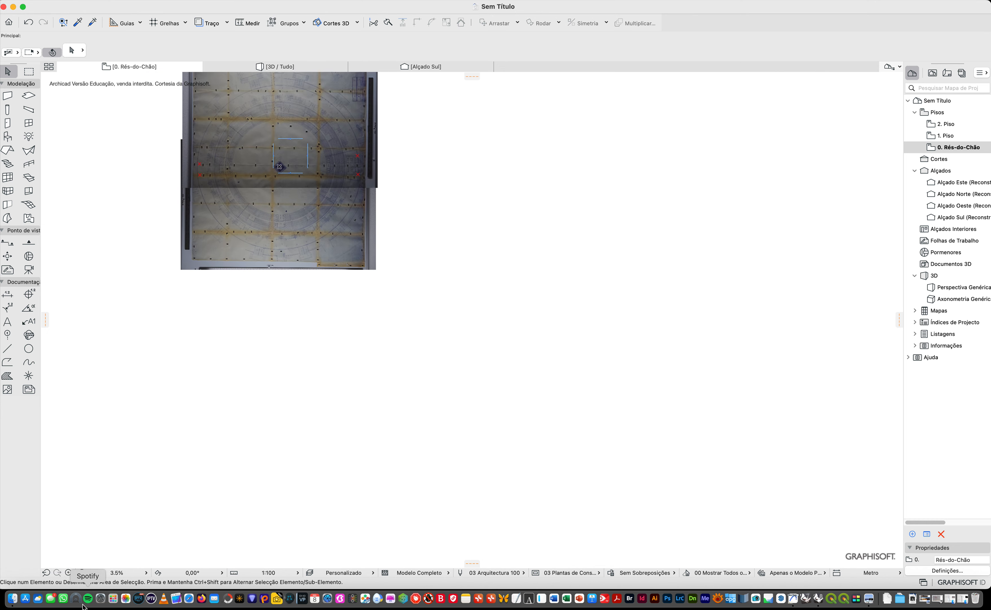
left_click(82, 572)
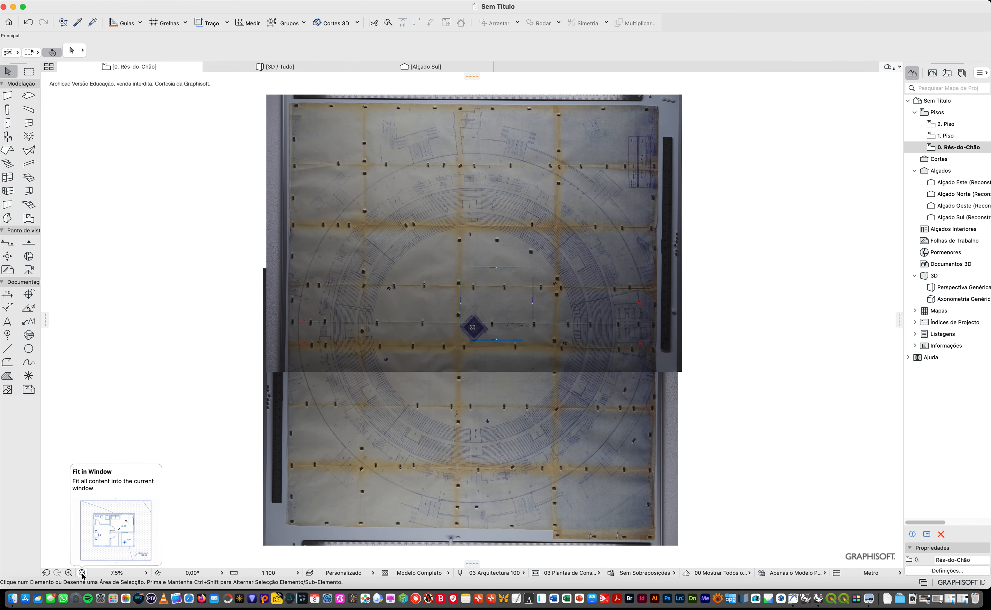
scroll(464, 328, "up", 1)
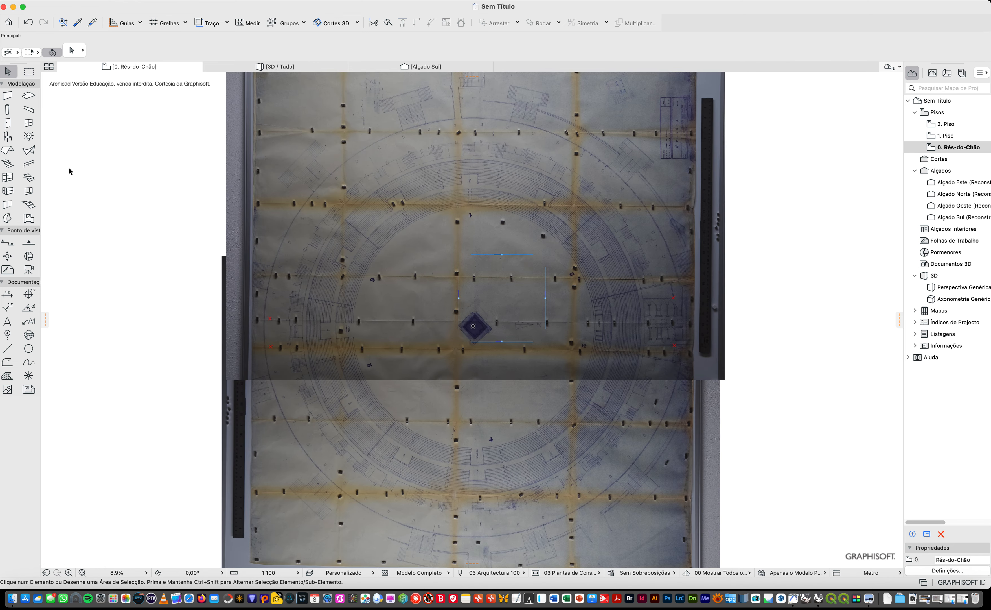
left_click(29, 350)
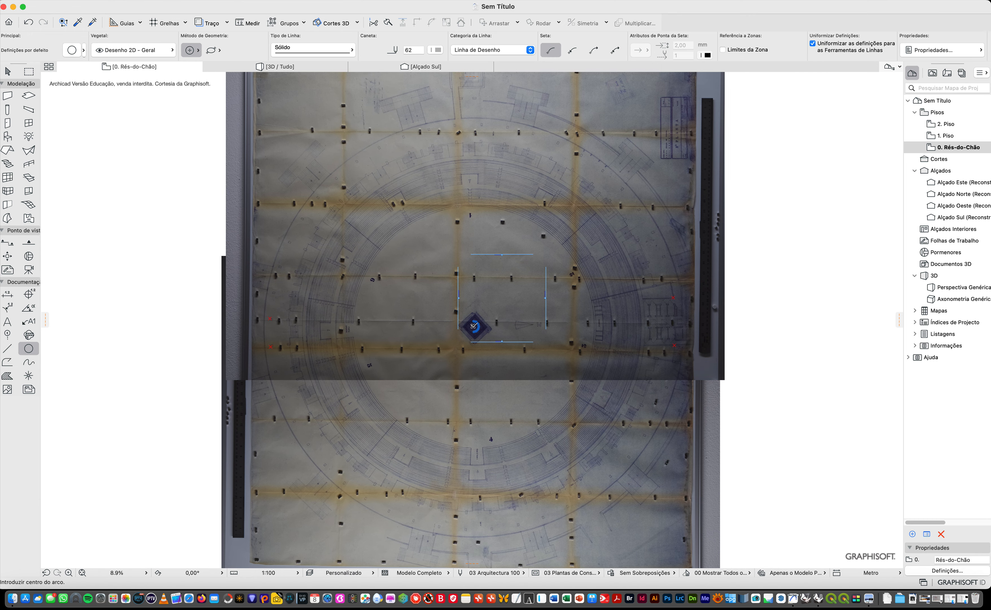
left_click(474, 327)
scroll(335, 332, "down", 4)
scroll(430, 314, "up", 2)
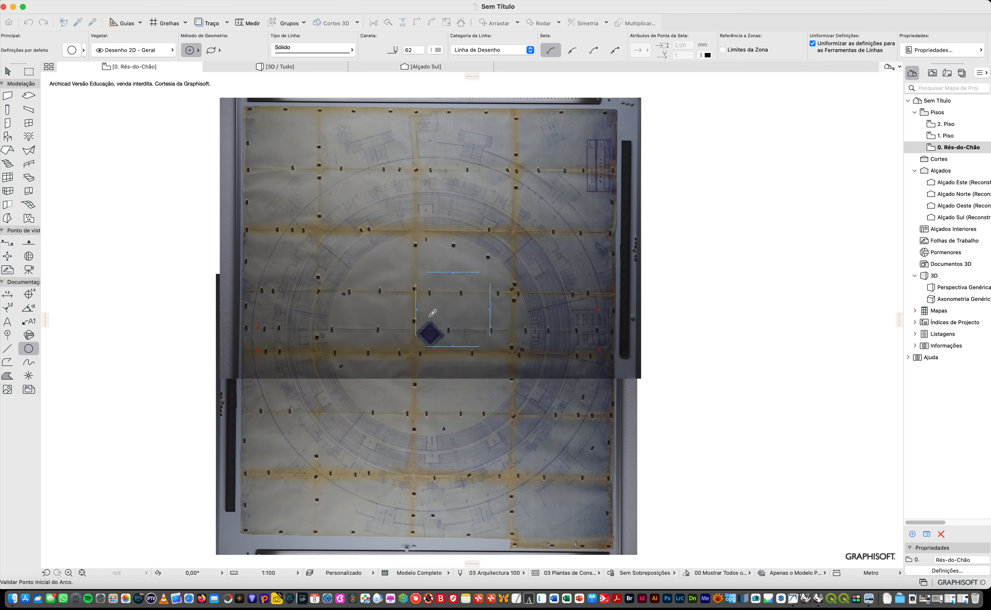
scroll(407, 314, "up", 3)
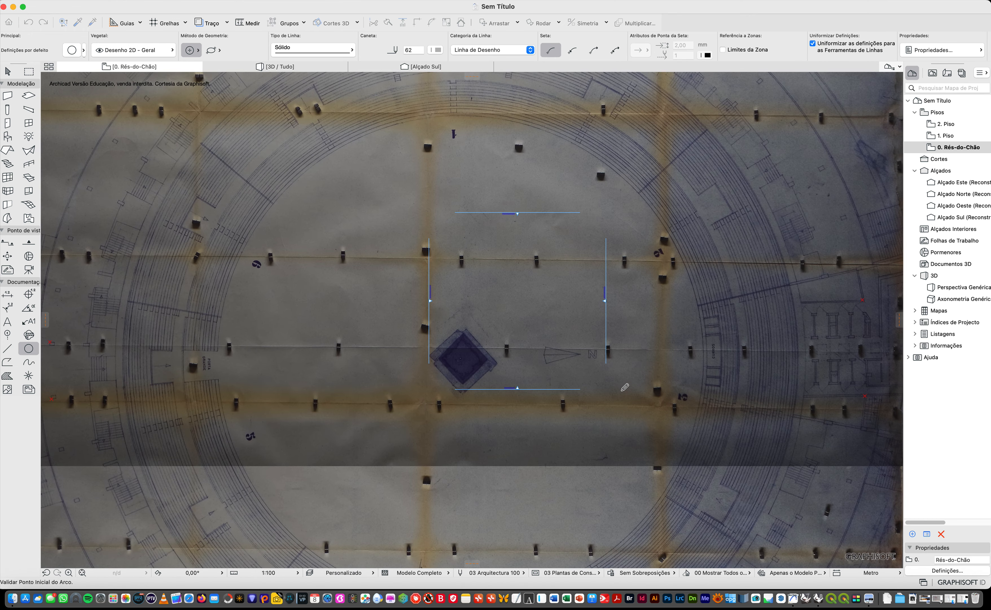
scroll(615, 389, "up", 4)
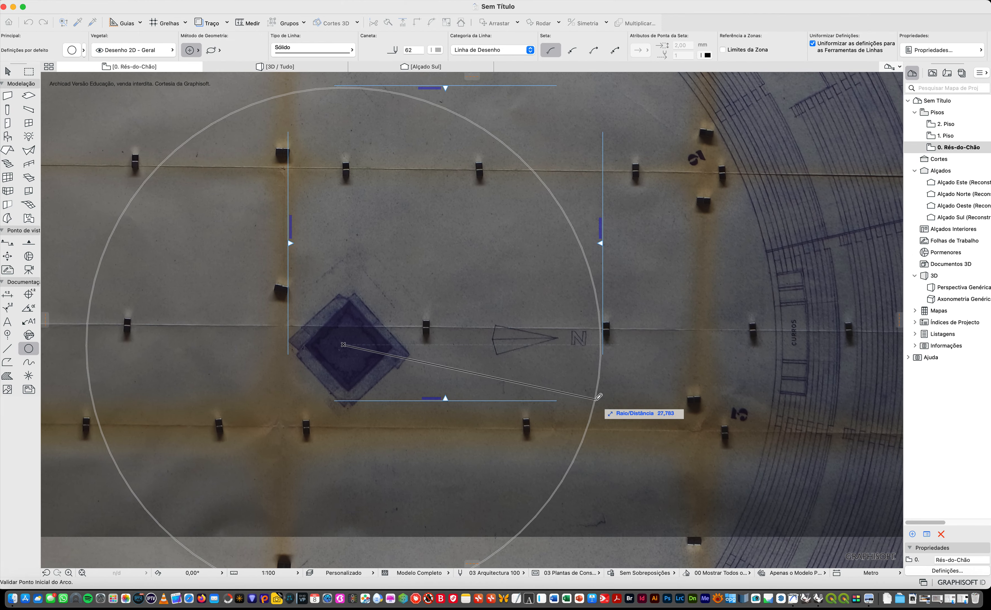
key("Escape")
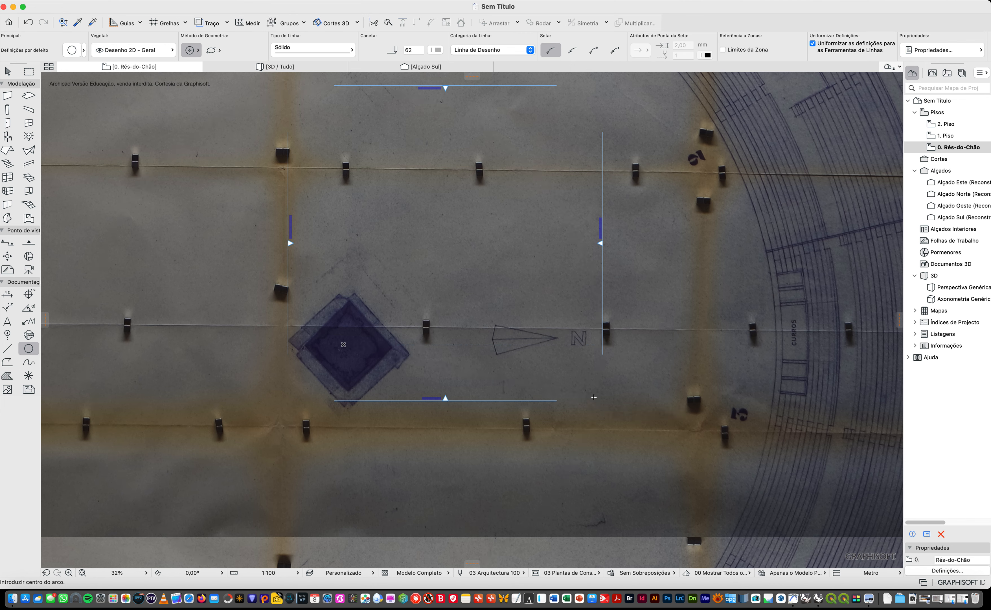
Rotate the grouped plans about 88.46° around the centre mark in the dark diamond so the north arrow points straight up.
scroll(535, 343, "up", 7)
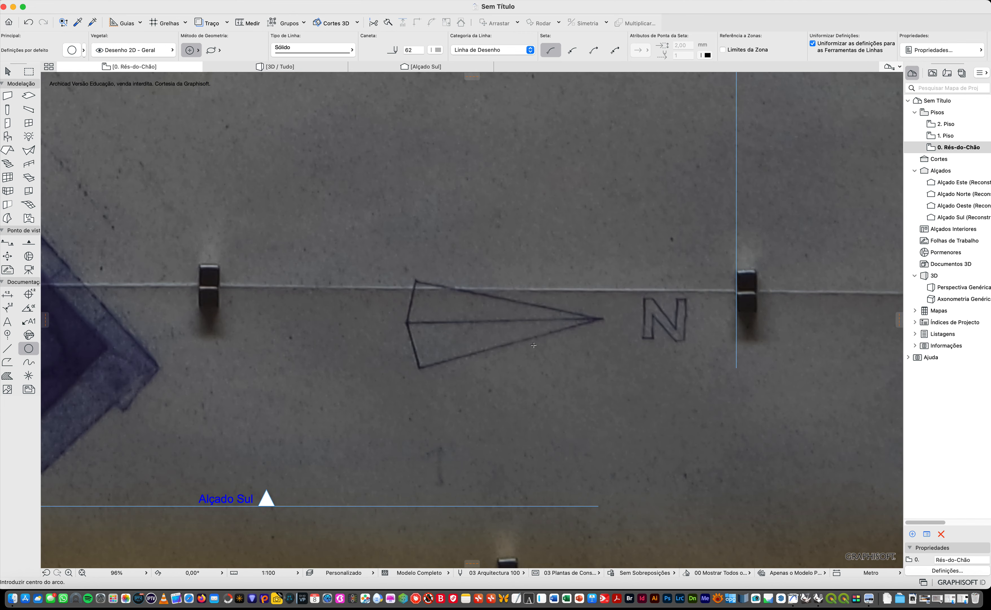
scroll(534, 343, "down", 5)
scroll(338, 350, "down", 2)
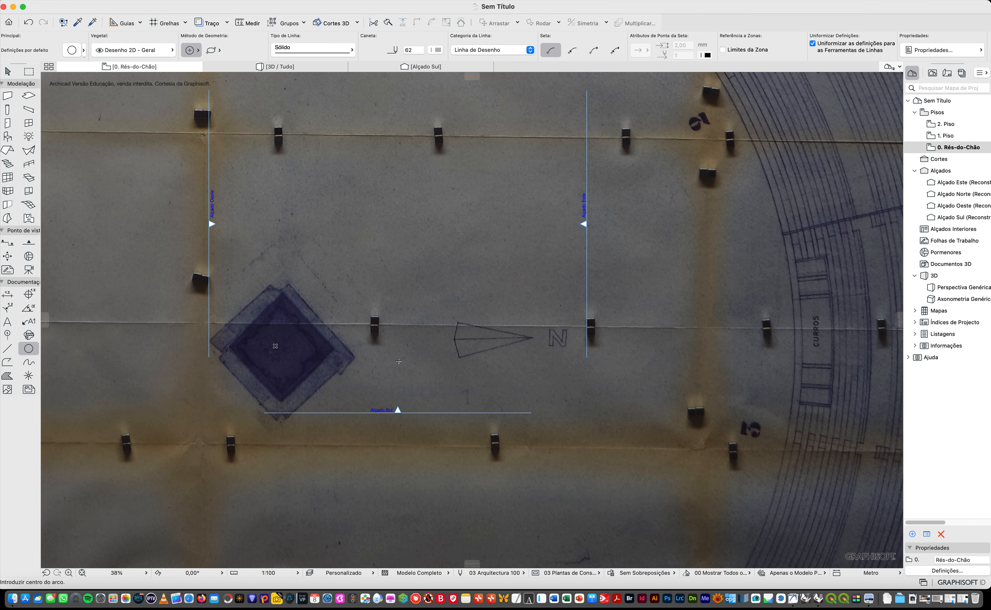
key("super+a")
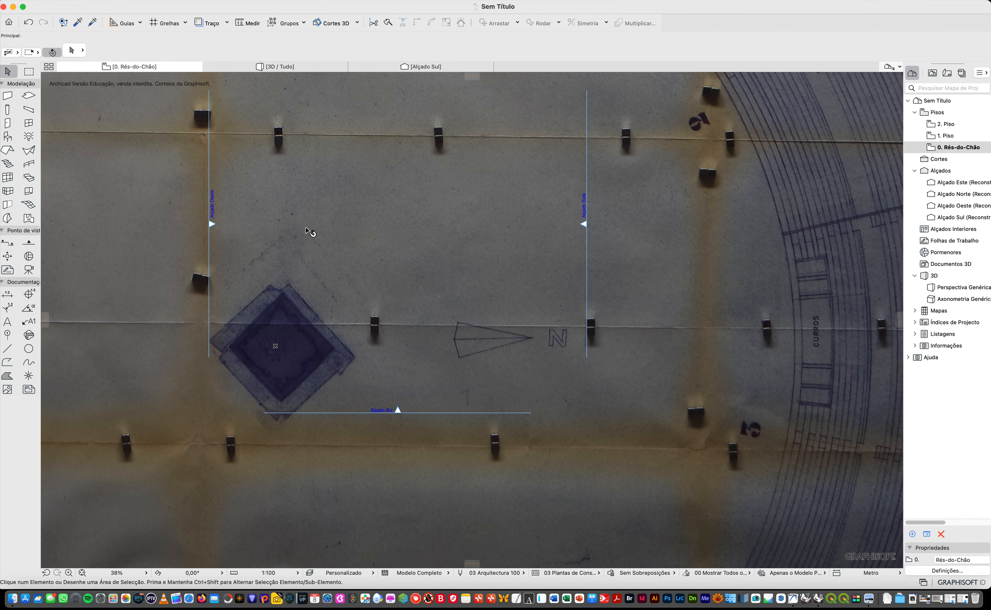
left_click(539, 23)
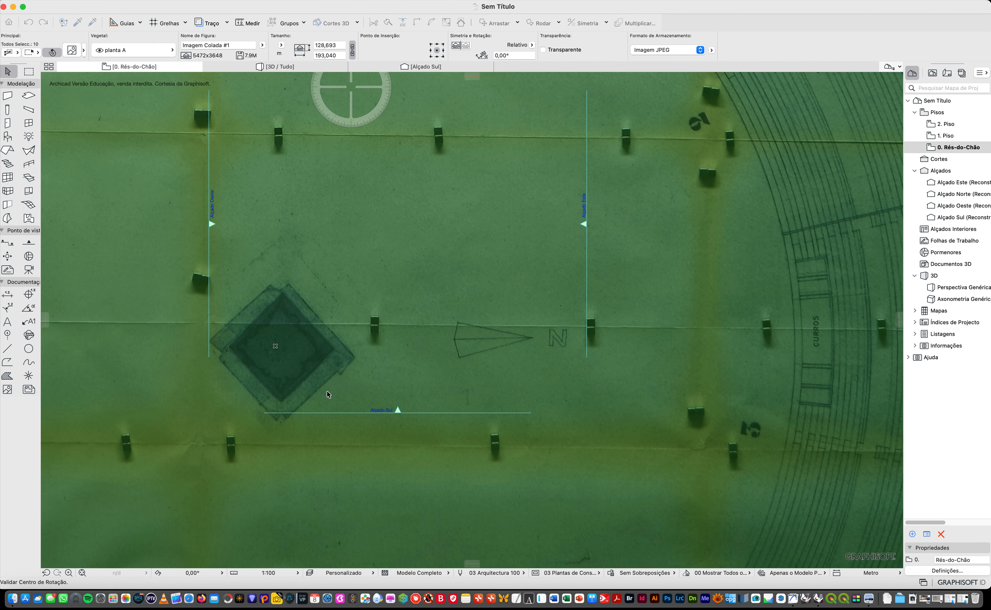
left_click(276, 346)
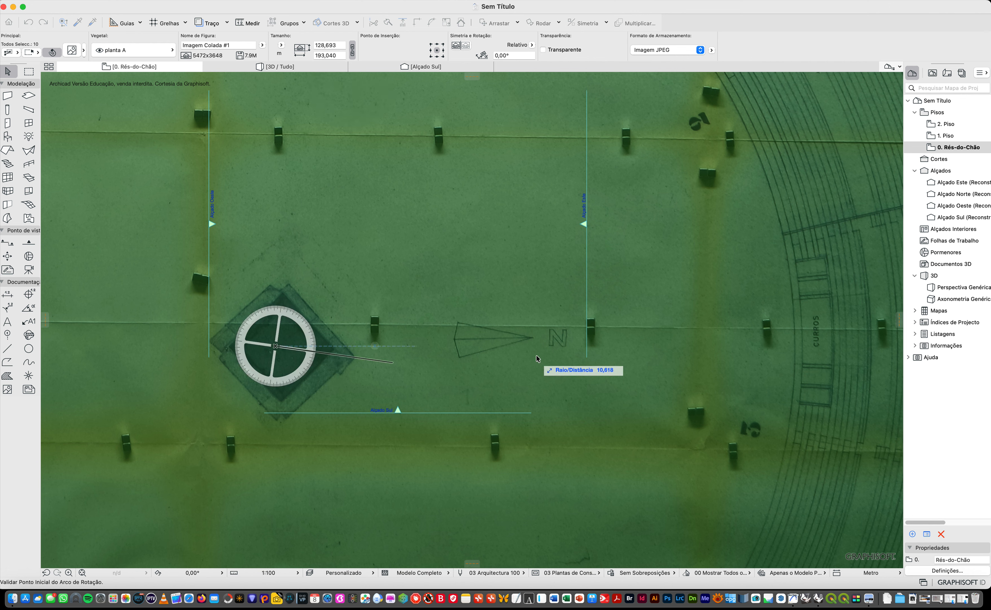
left_click(535, 340)
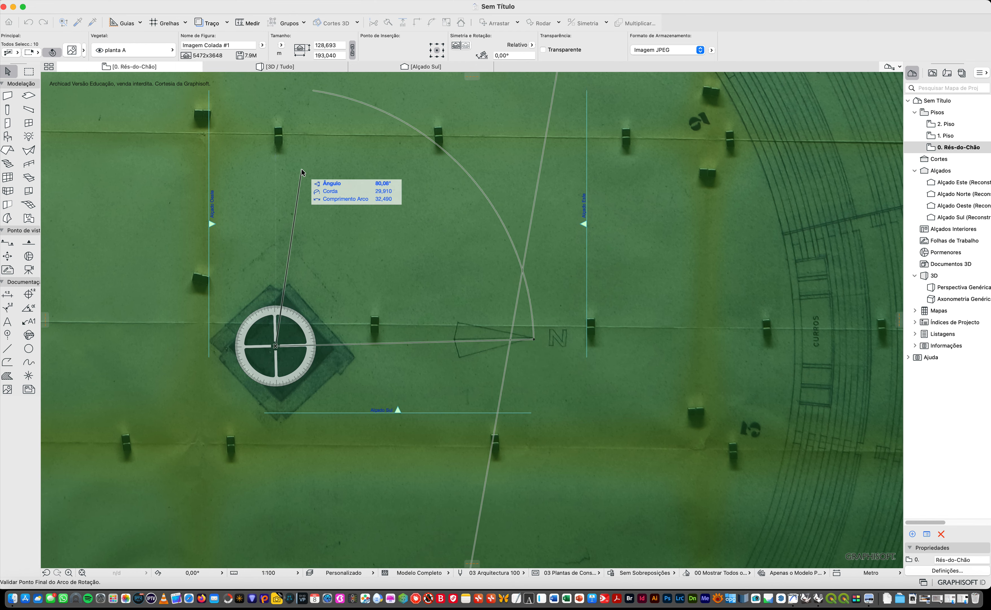
left_click(279, 179)
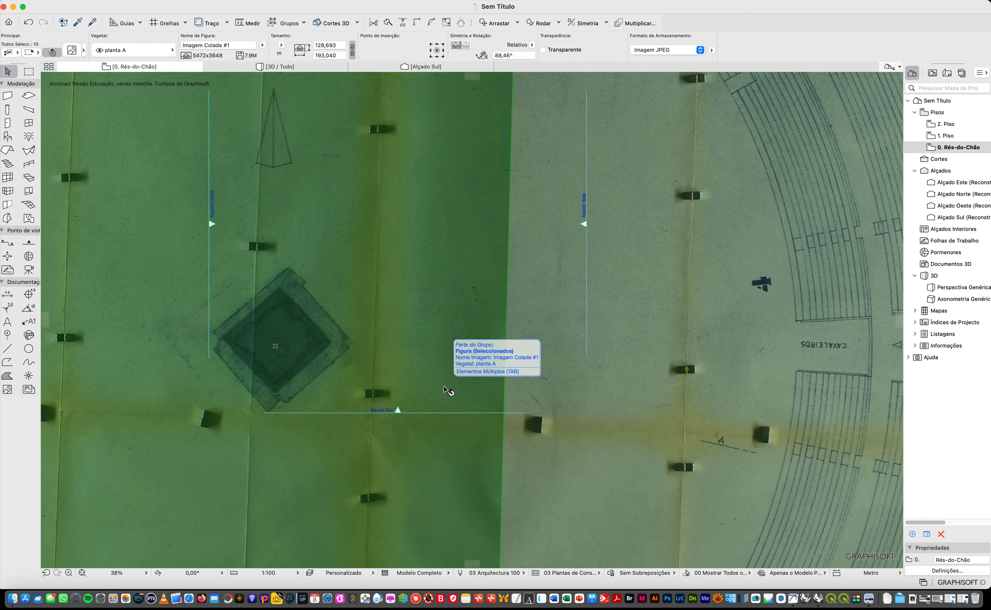
scroll(558, 401, "up", 5)
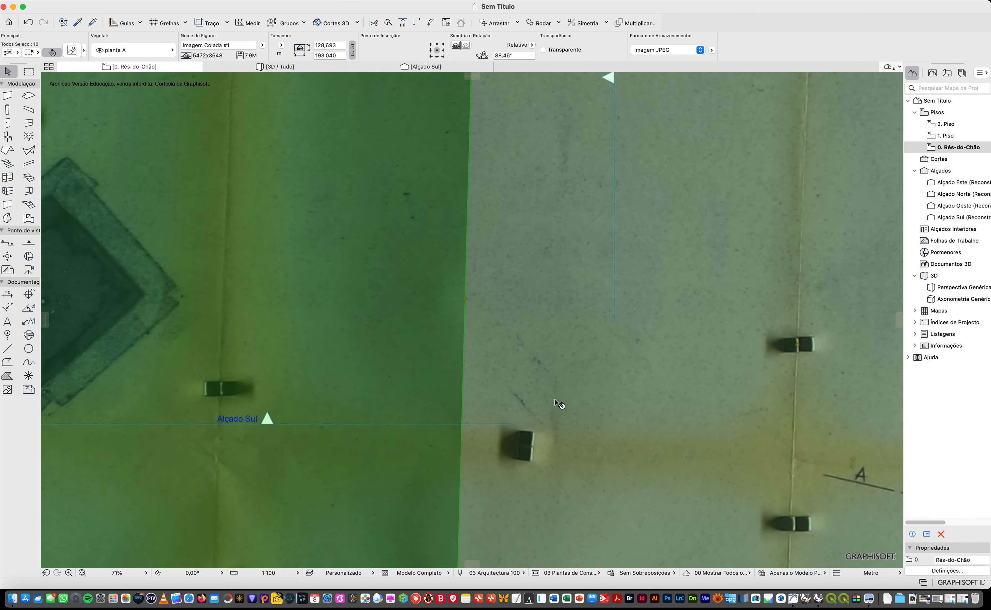
scroll(558, 401, "down", 5)
scroll(516, 380, "down", 5)
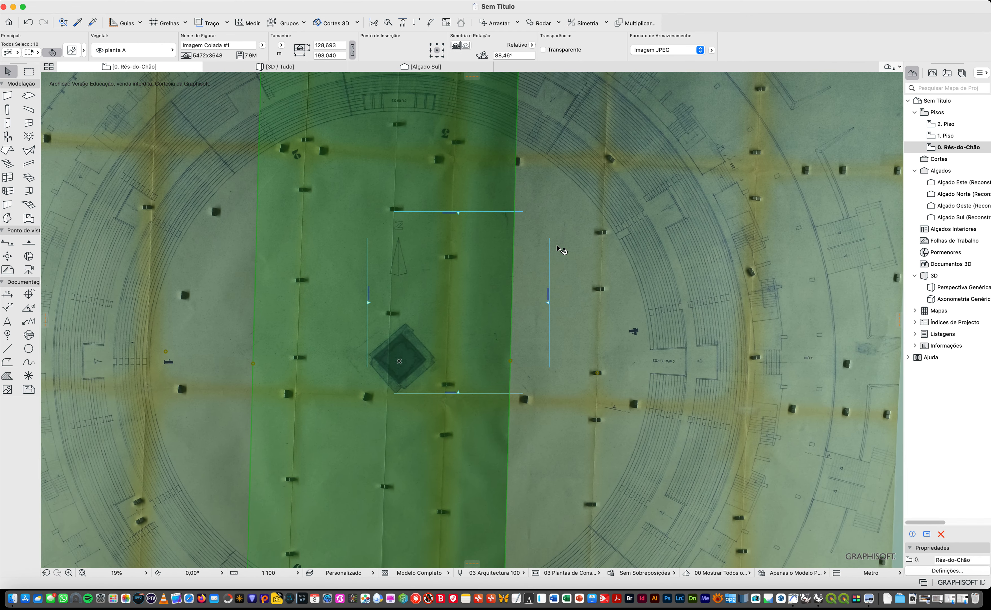
scroll(651, 347, "up", 5)
scroll(664, 358, "down", 5)
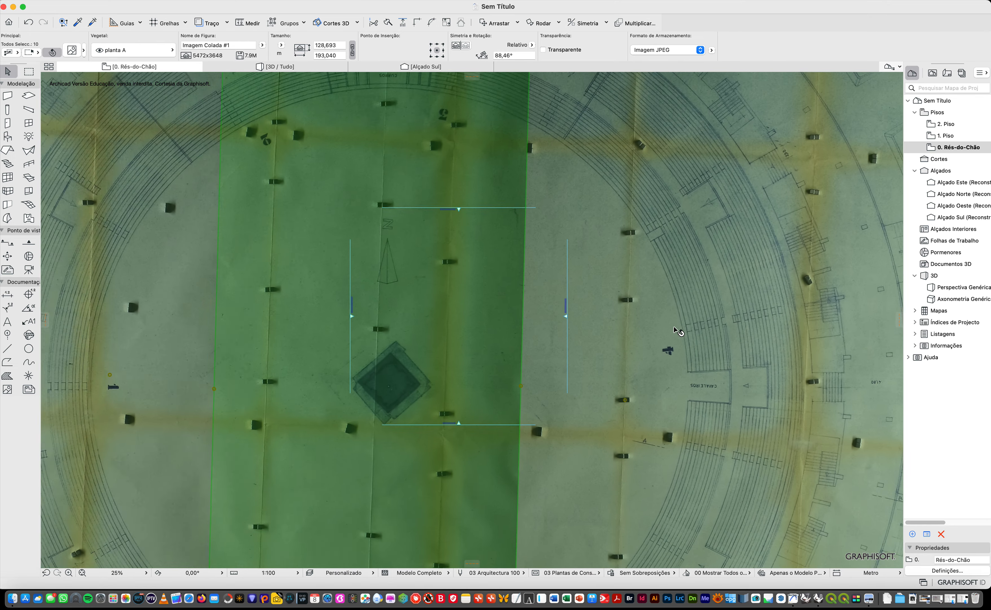
Examine the joined, north-oriented plans around the dark diamond, seating rings, numbered sectors and Curros area, up to the scanned ruler.
scroll(610, 483, "down", 3)
scroll(676, 414, "up", 6)
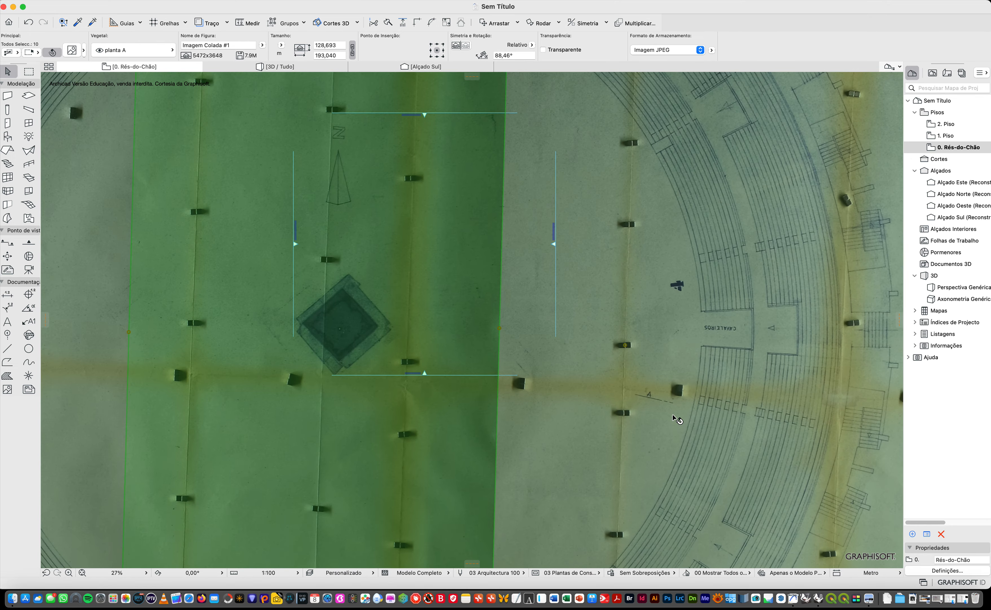
scroll(676, 416, "down", 5)
scroll(482, 513, "up", 3)
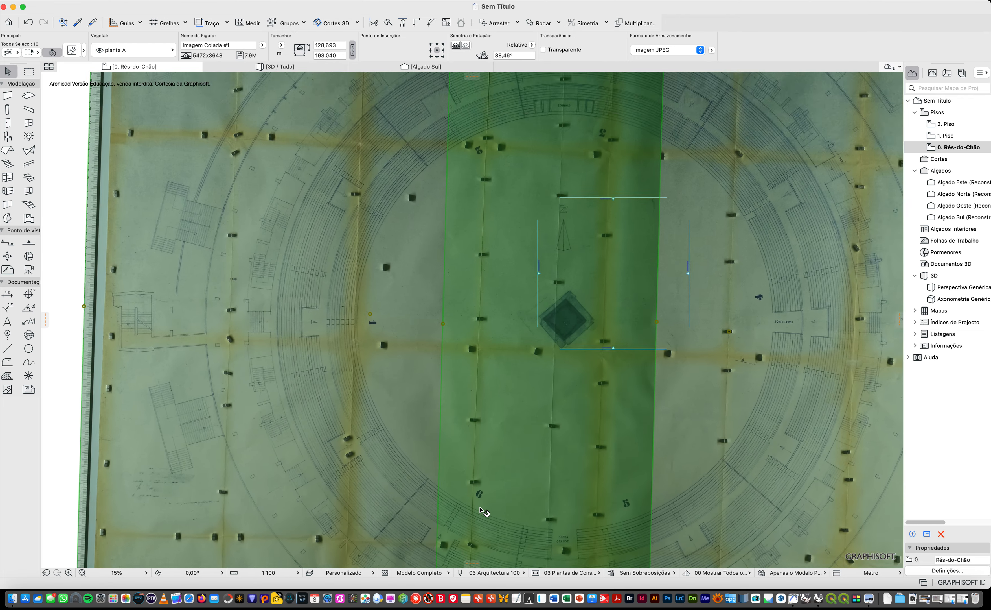
scroll(482, 509, "up", 4)
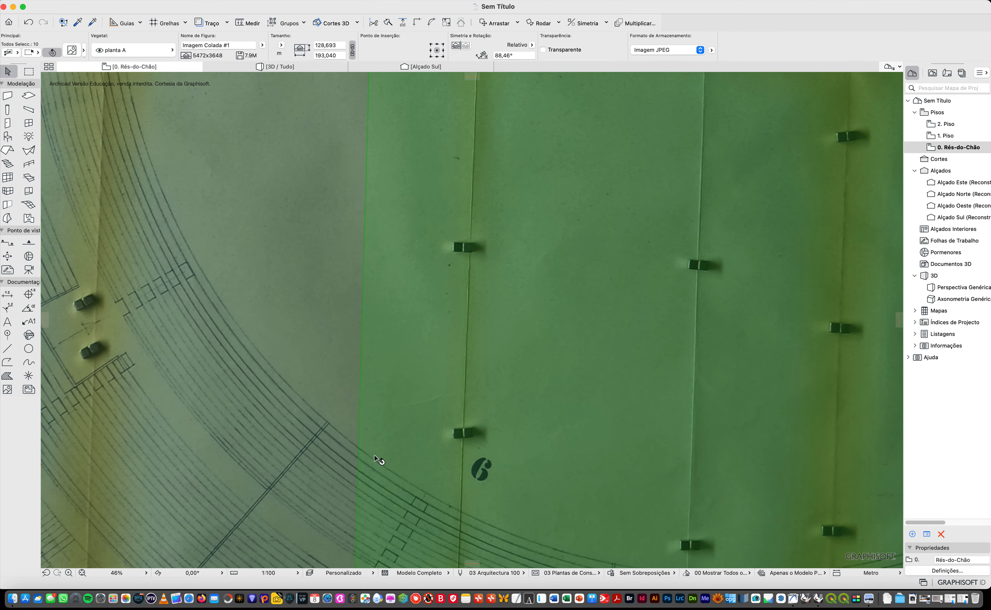
scroll(379, 460, "down", 4)
scroll(287, 207, "up", 6)
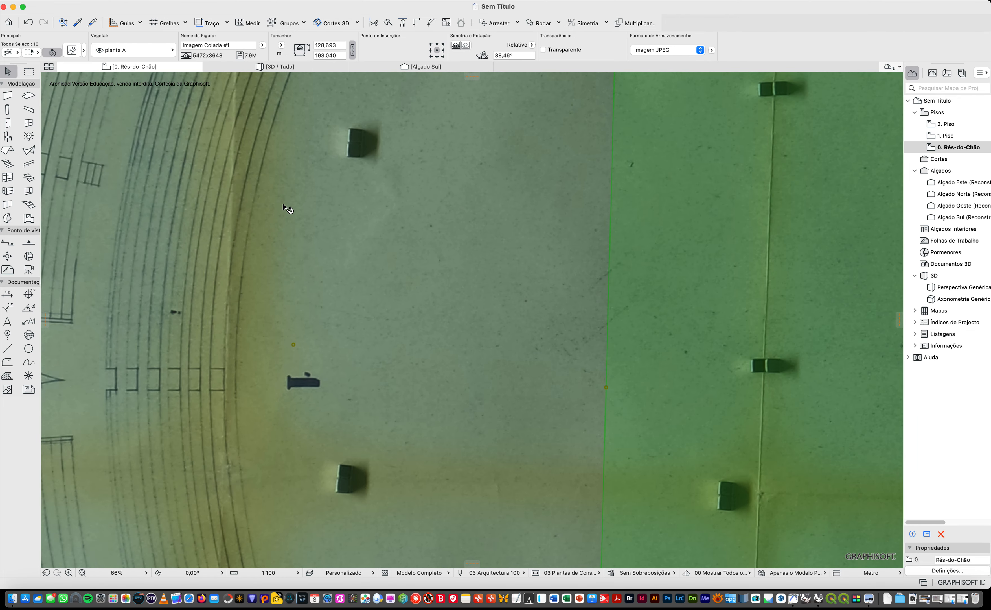
scroll(285, 208, "down", 8)
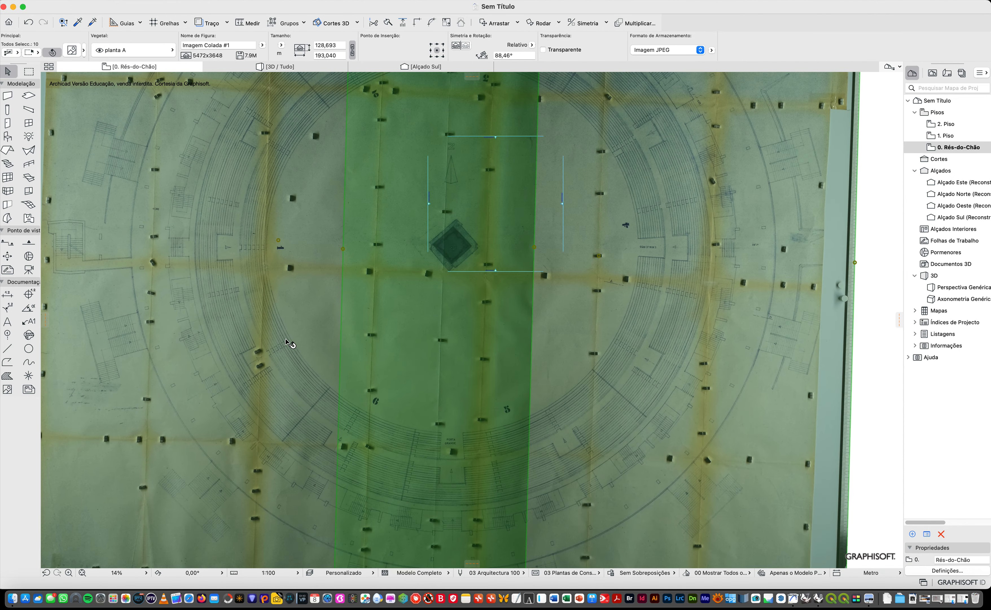
scroll(351, 106, "down", 2)
scroll(359, 195, "up", 5)
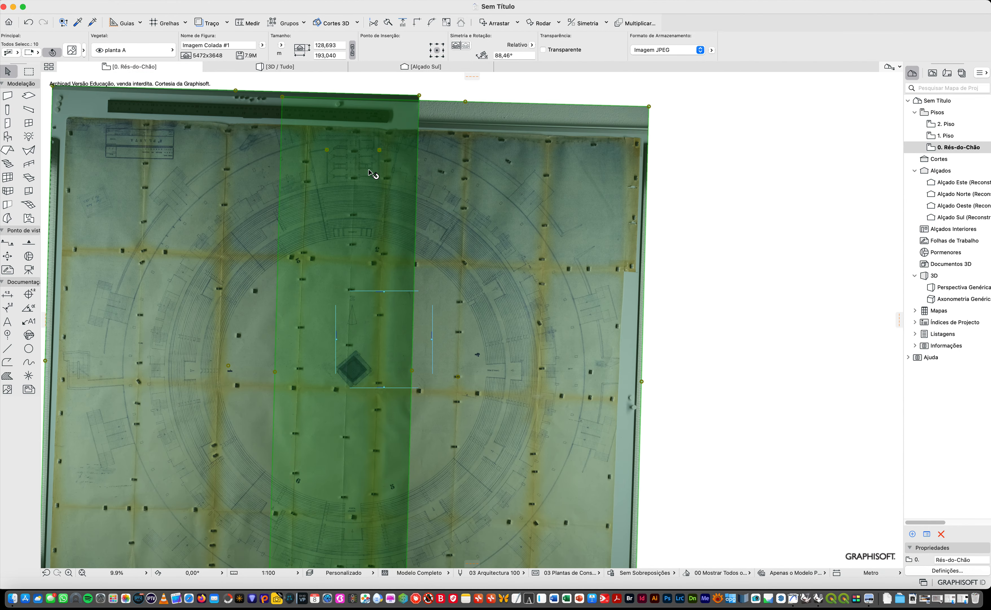
scroll(364, 197, "up", 6)
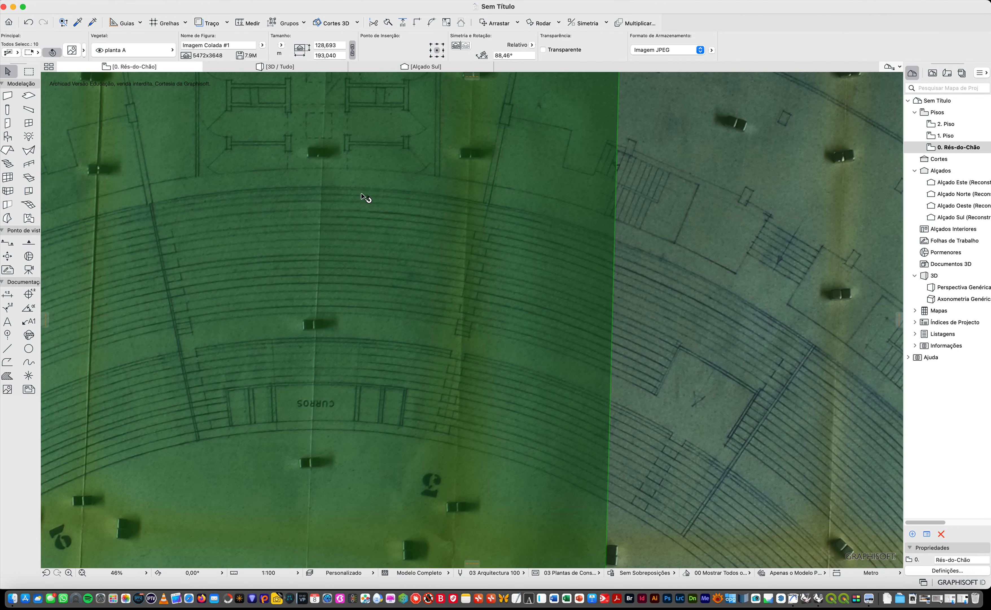
scroll(366, 197, "down", 1)
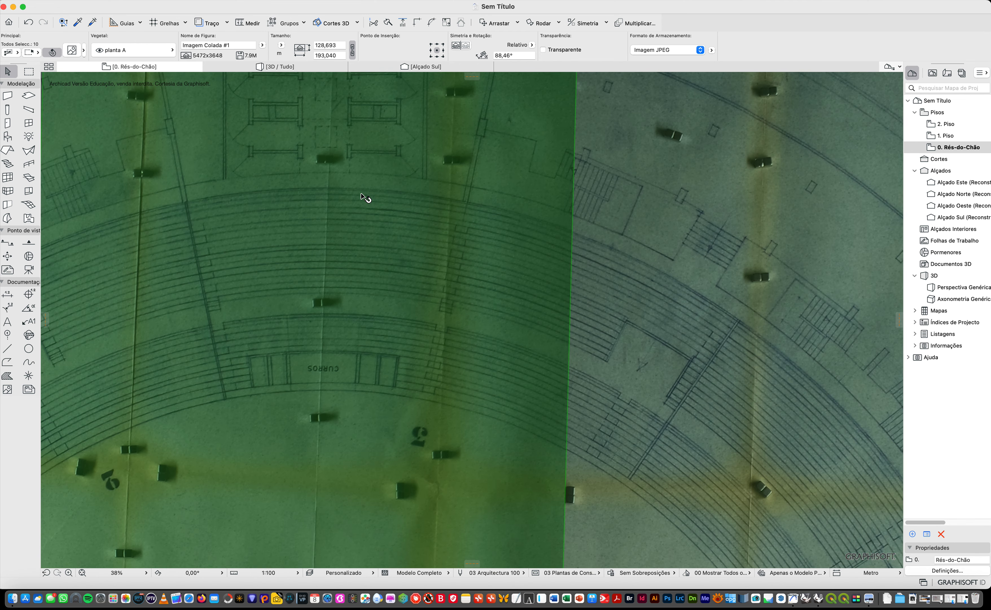
scroll(828, 331, "down", 1)
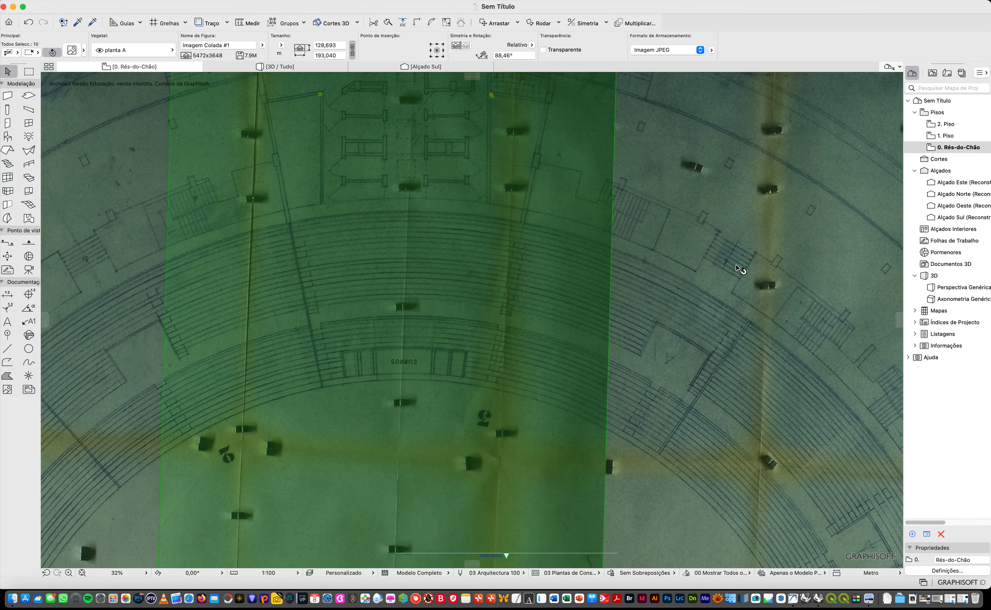
scroll(729, 261, "up", 5)
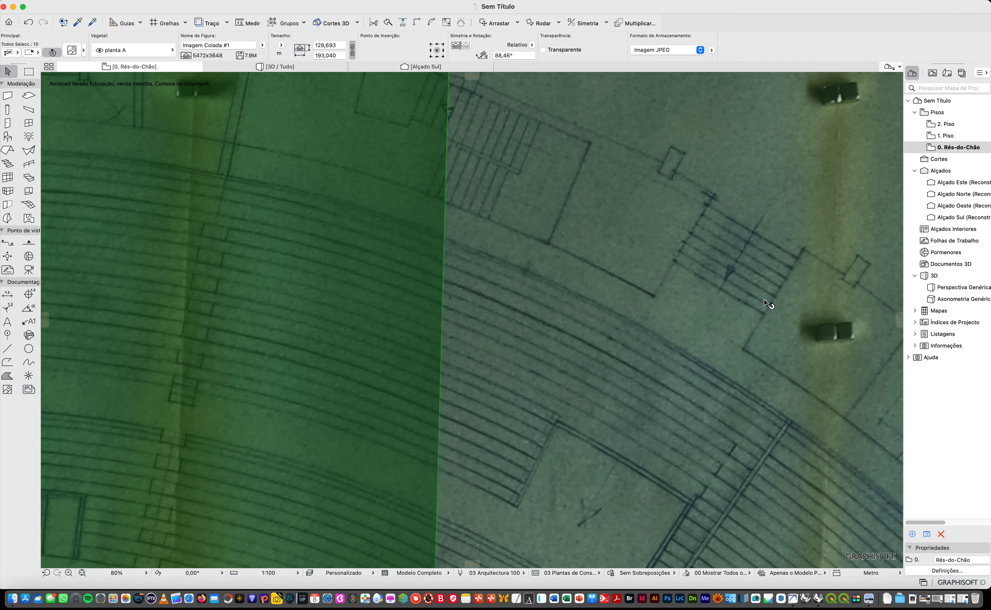
scroll(770, 305, "down", 7)
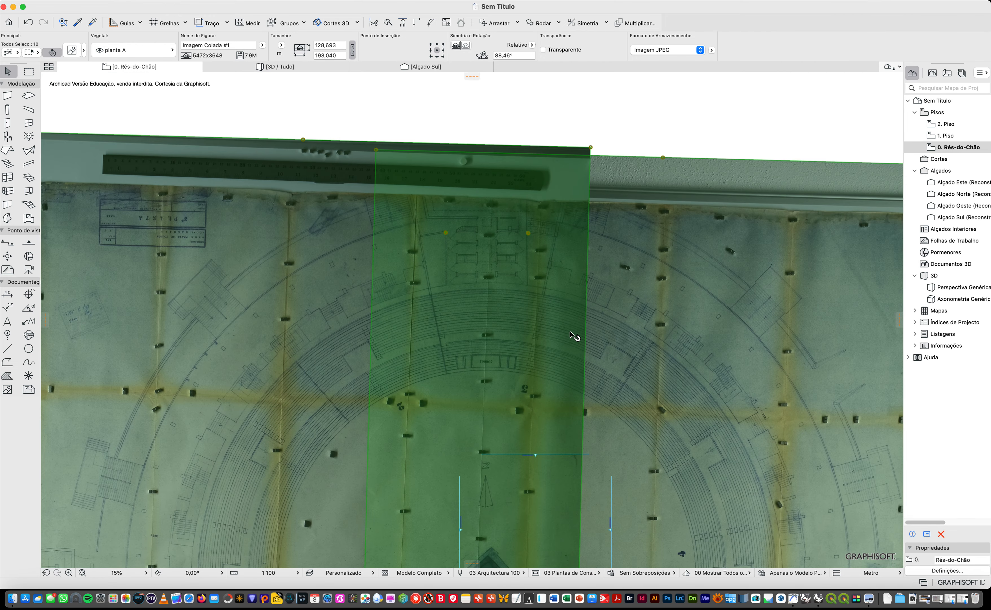
scroll(301, 283, "down", 5)
scroll(243, 235, "up", 10)
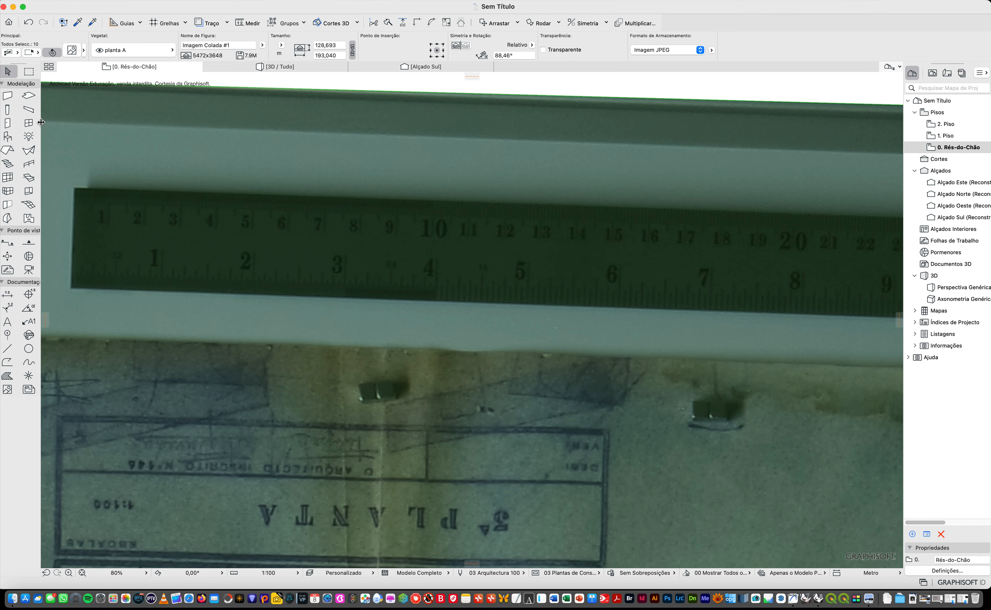
left_click(10, 349)
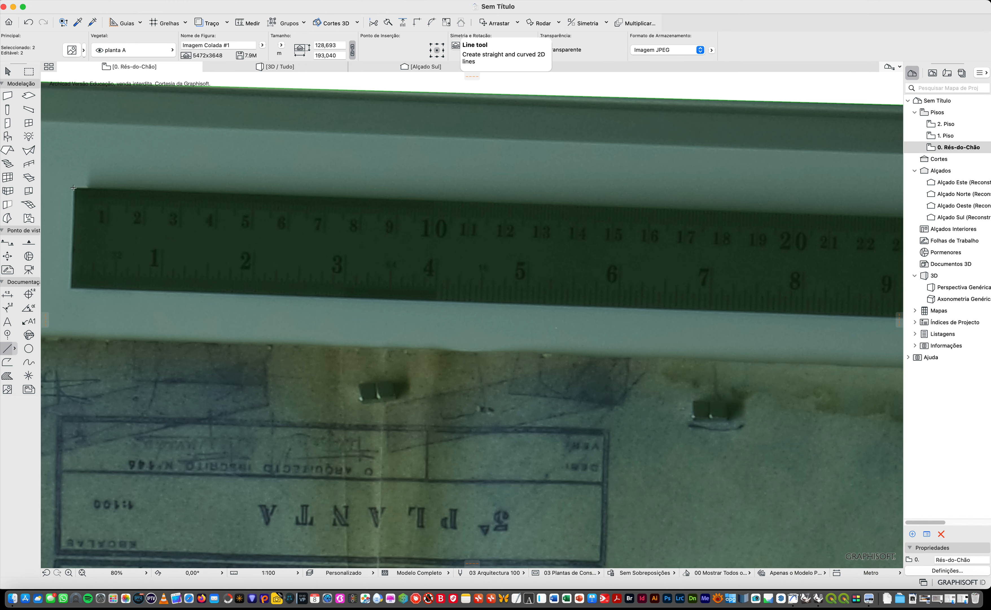
key("Escape")
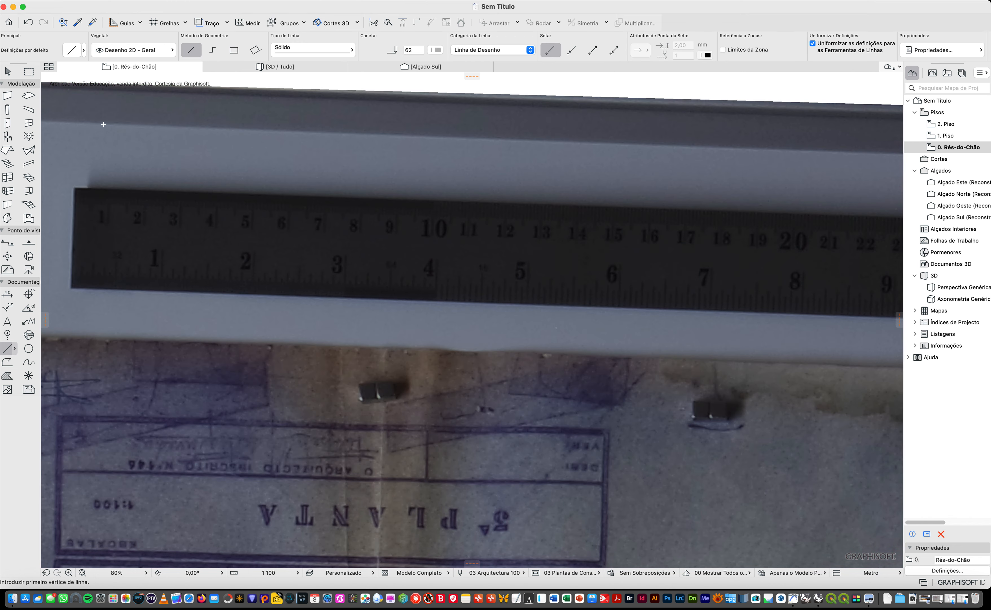
left_click(165, 162)
left_click(289, 139)
key("Escape")
left_click(238, 150)
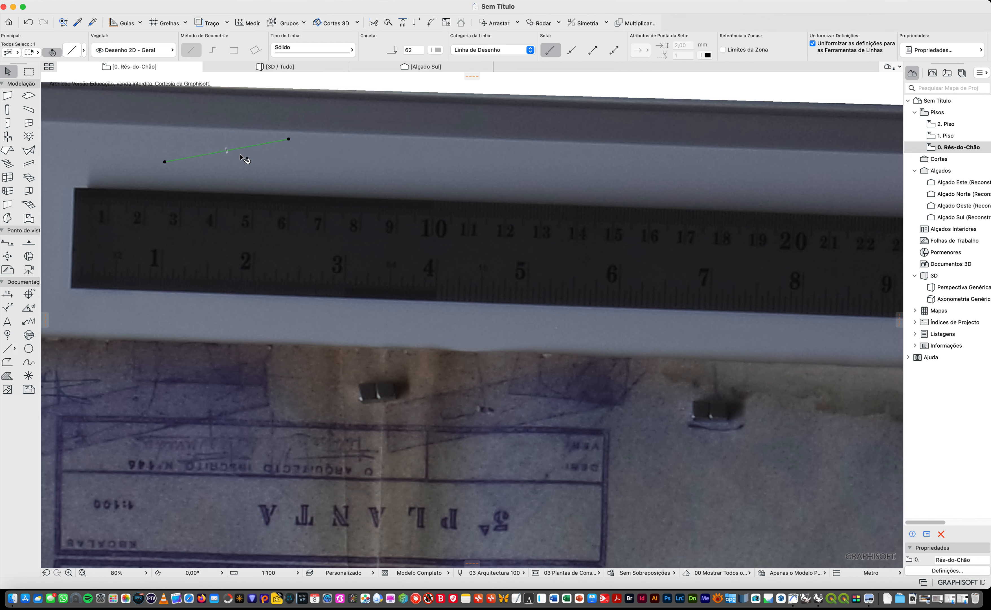
key("Delete")
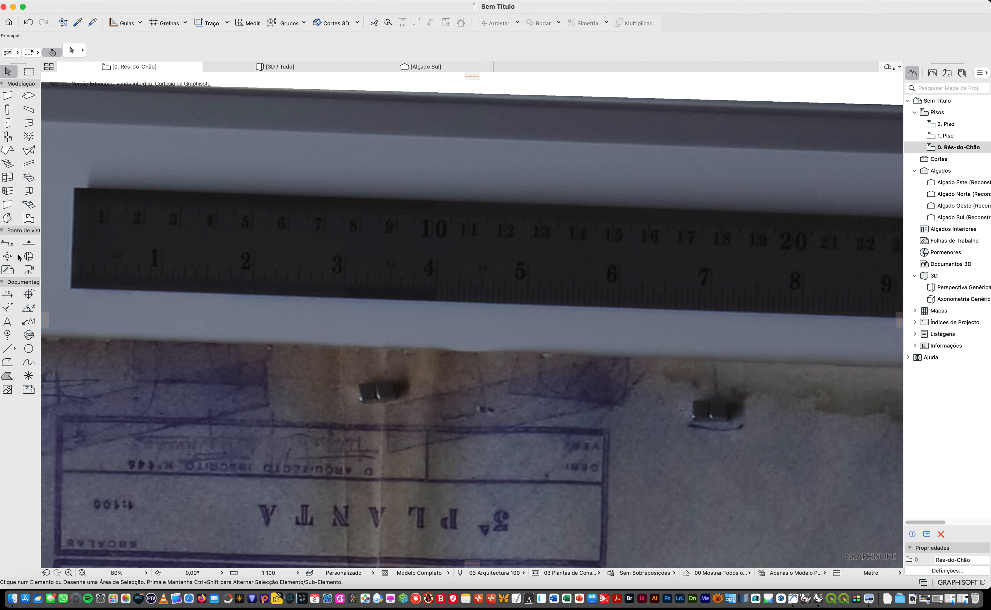
Draw a straight line along the scanned ruler's upper edge from its zero end to the 60 cm mark.
left_click(8, 348)
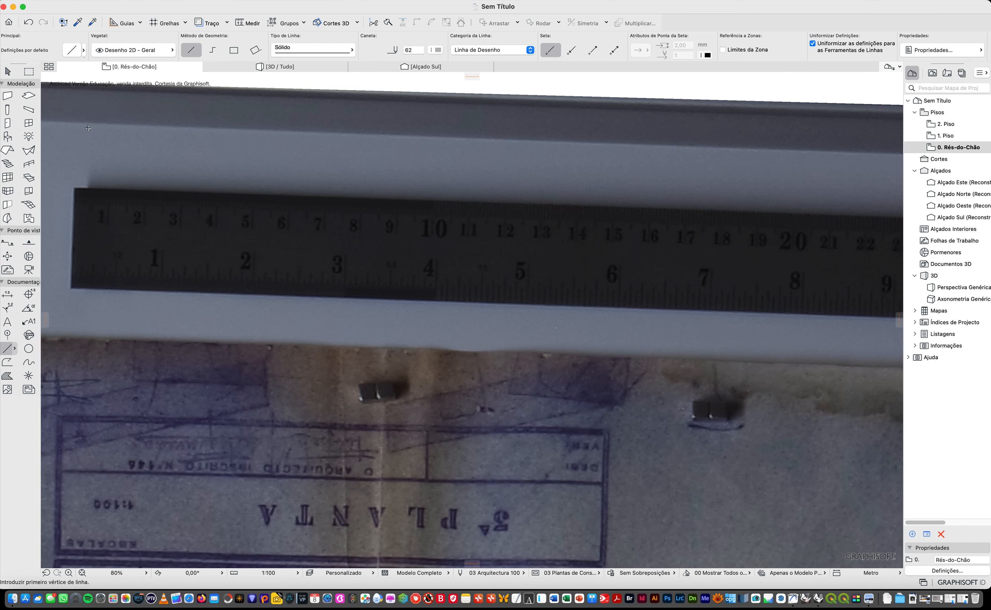
left_click(74, 188)
scroll(103, 241, "down", 3)
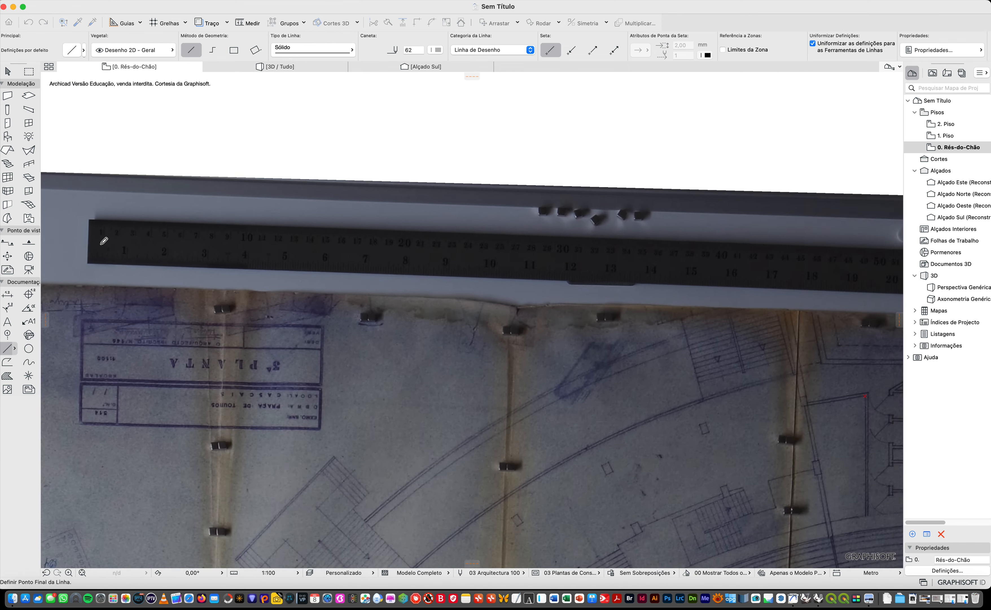
scroll(104, 241, "down", 4)
scroll(535, 237, "up", 8)
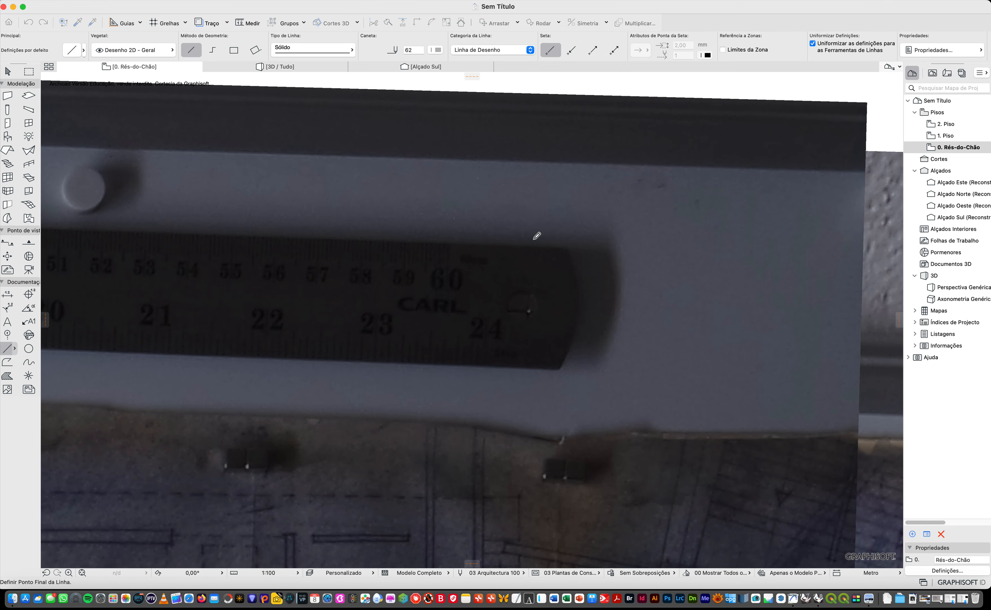
scroll(450, 246, "up", 3)
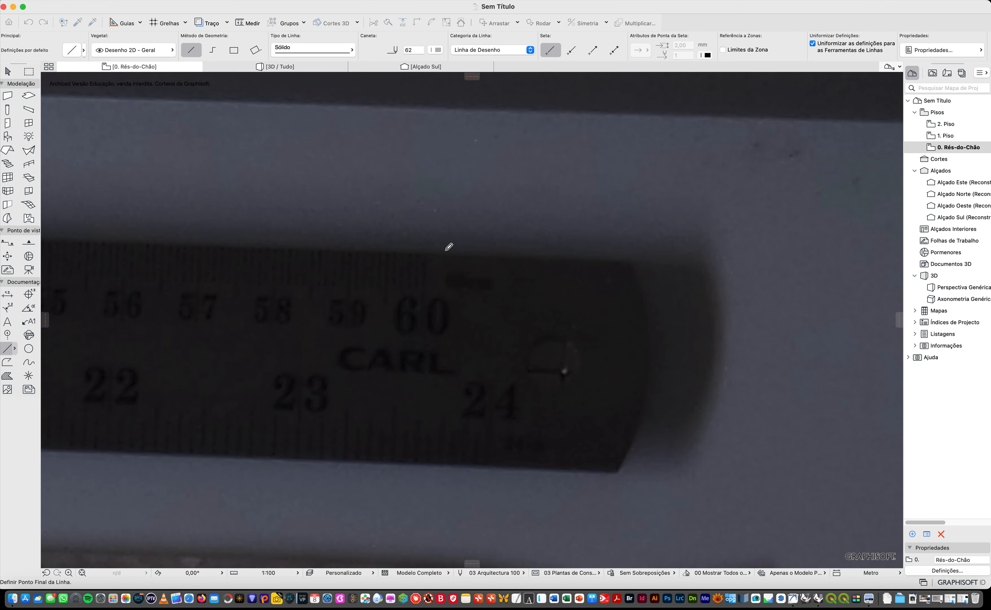
left_click(427, 251)
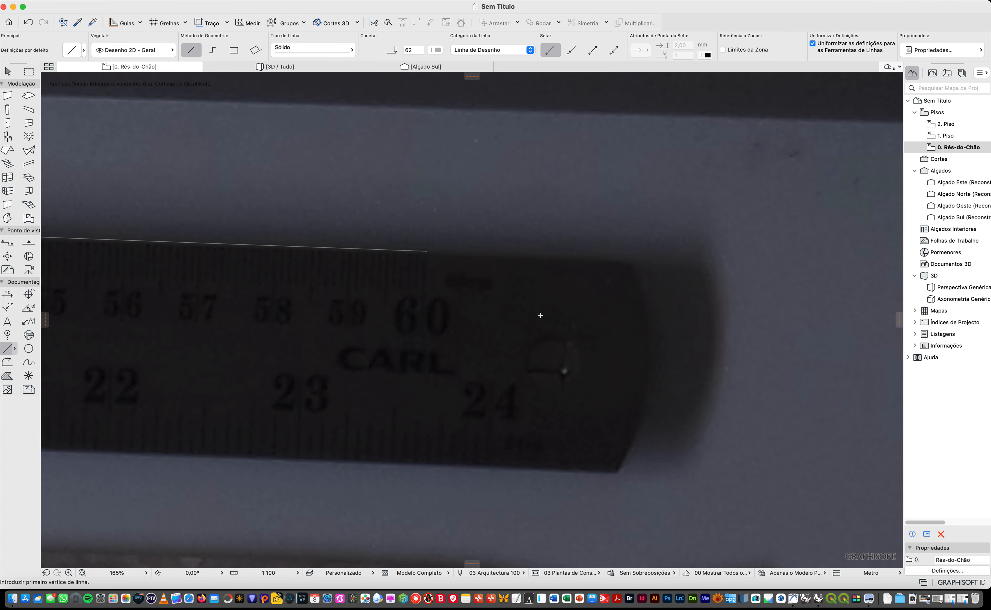
scroll(650, 287, "down", 10)
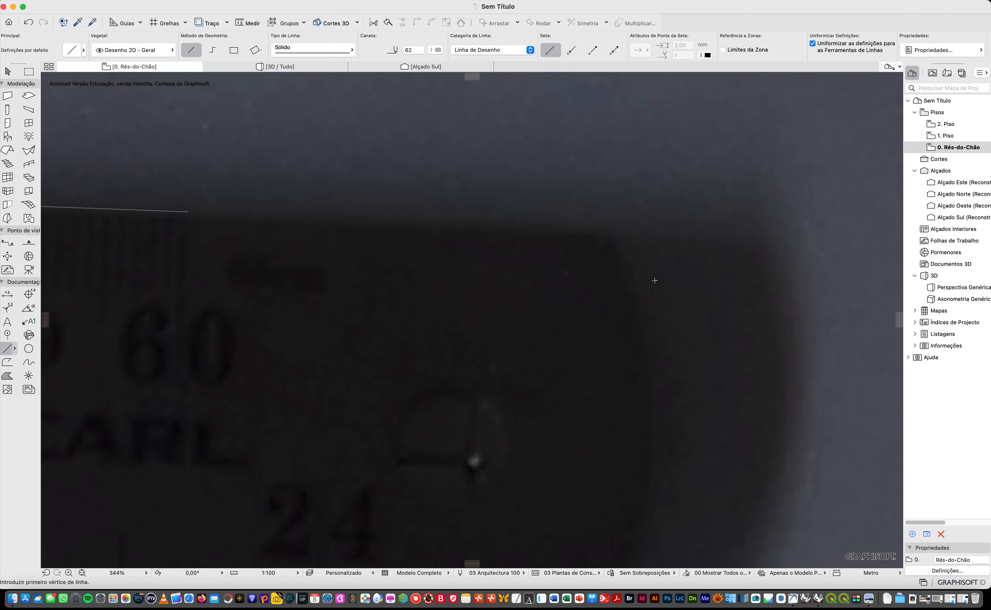
scroll(659, 278, "down", 1)
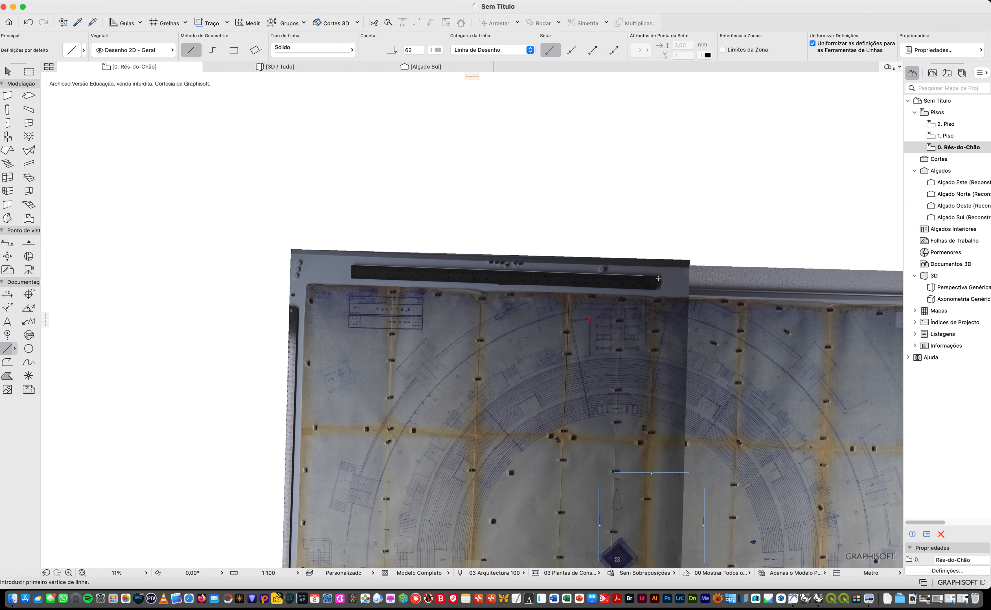
key("Escape")
left_click_drag(552, 190, 214, 417)
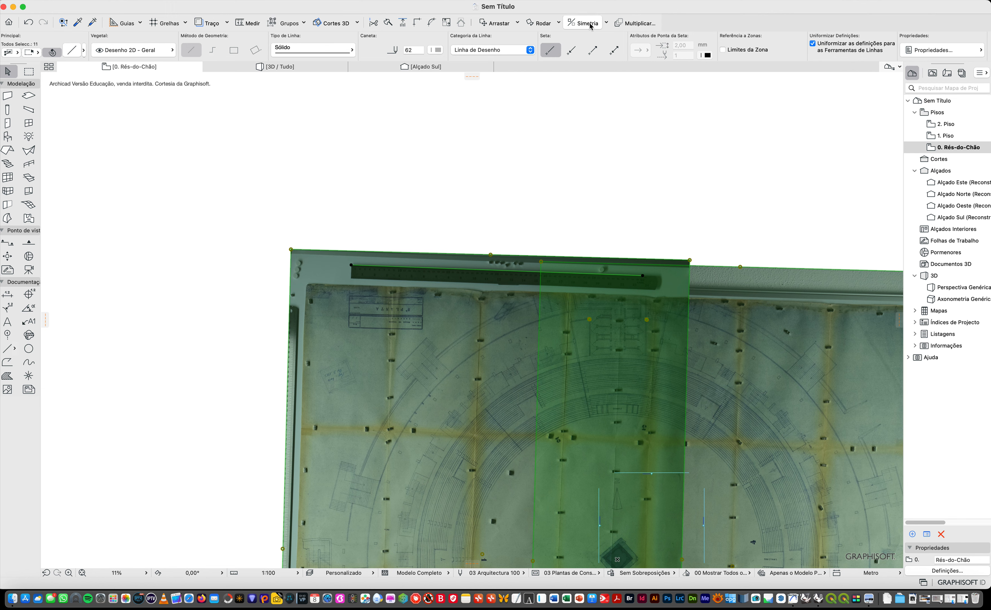
left_click(607, 23)
left_click(518, 23)
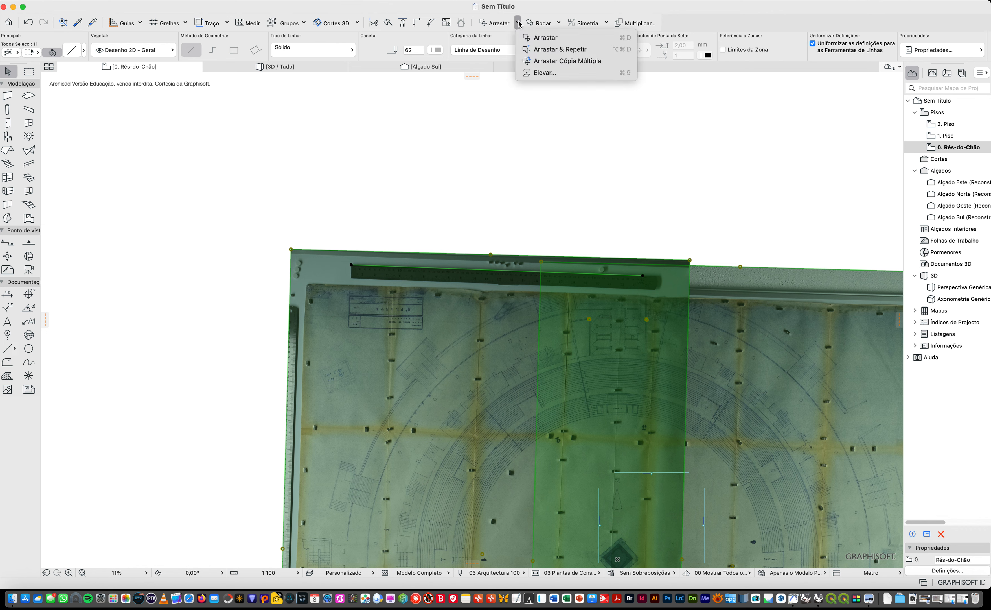
left_click(559, 24)
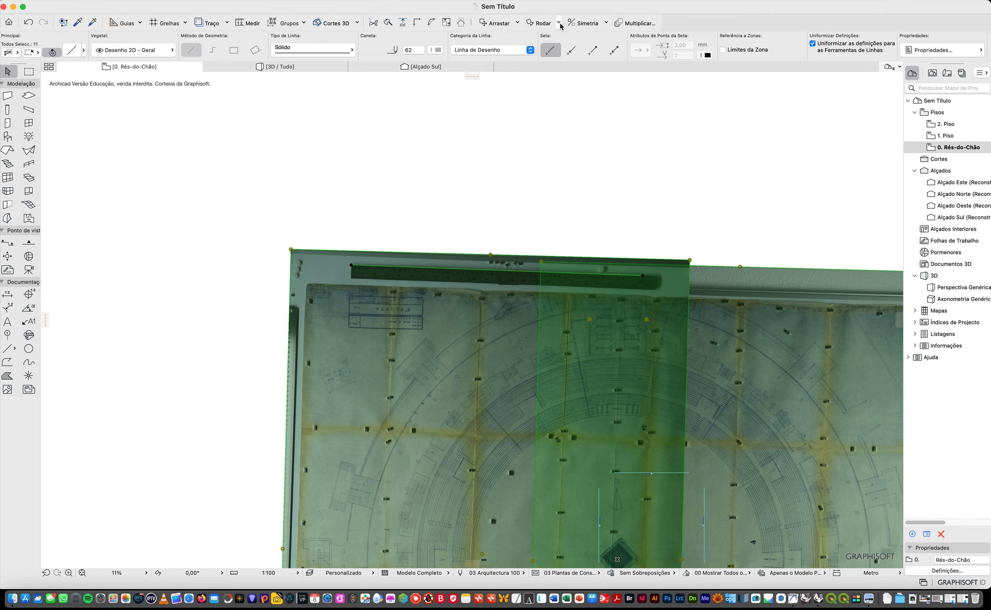
left_click(559, 24)
left_click(607, 23)
left_click(608, 23)
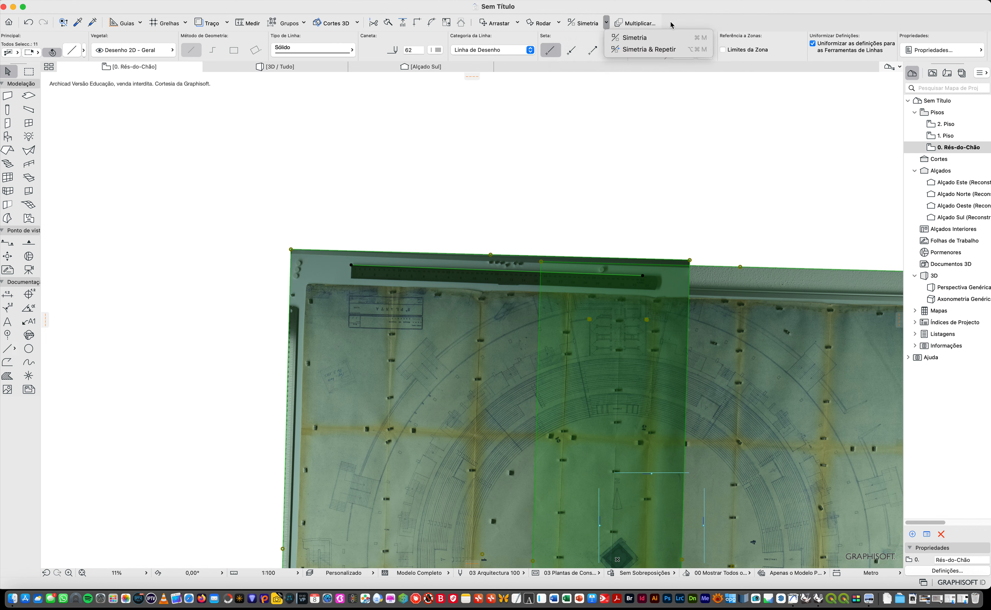
left_click(678, 21)
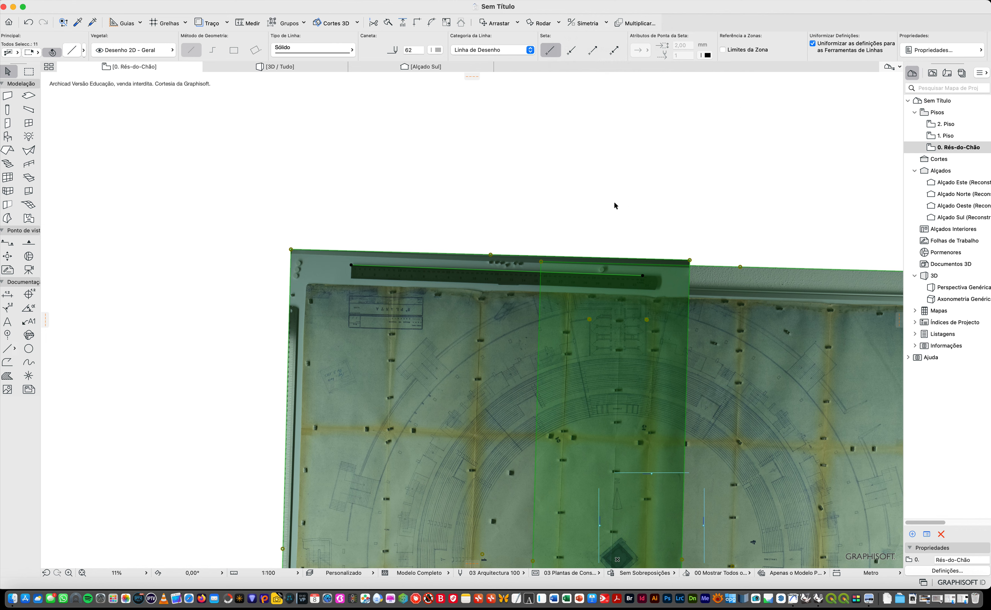
left_click(565, 192)
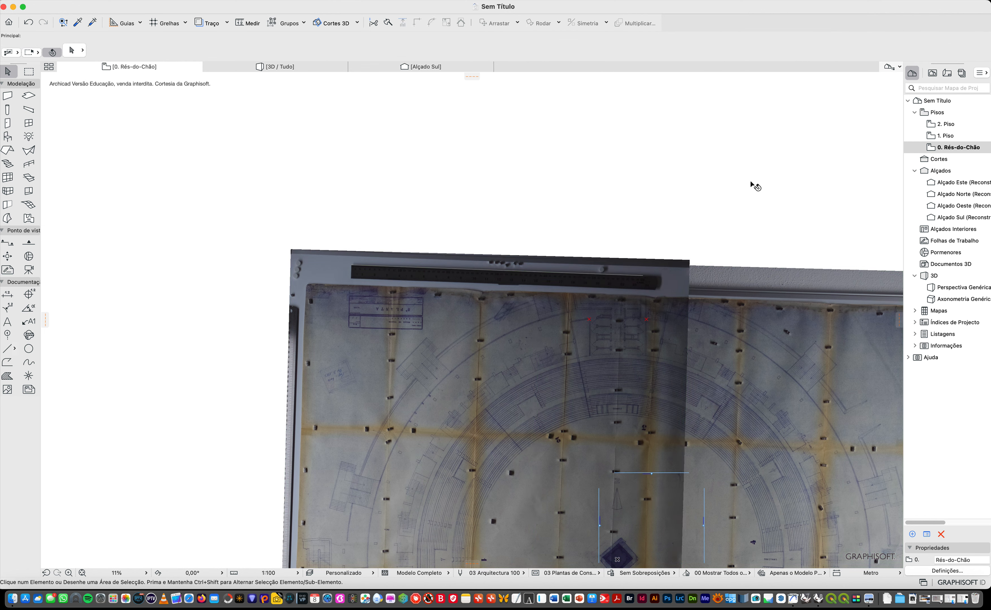
Graphically resize the plans and the ruler line together from the ruler's zero end, scaling the line's length to 60 m.
mouse_move(666, 161)
left_mouse_down()
mouse_move(347, 376)
mouse_move(238, 387)
left_mouse_up()
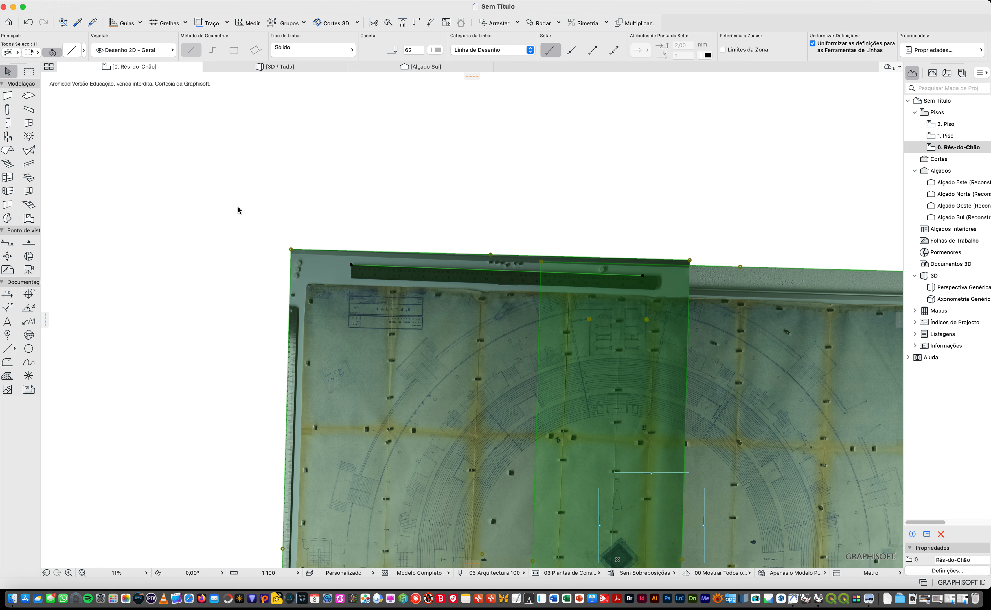
key("super+s")
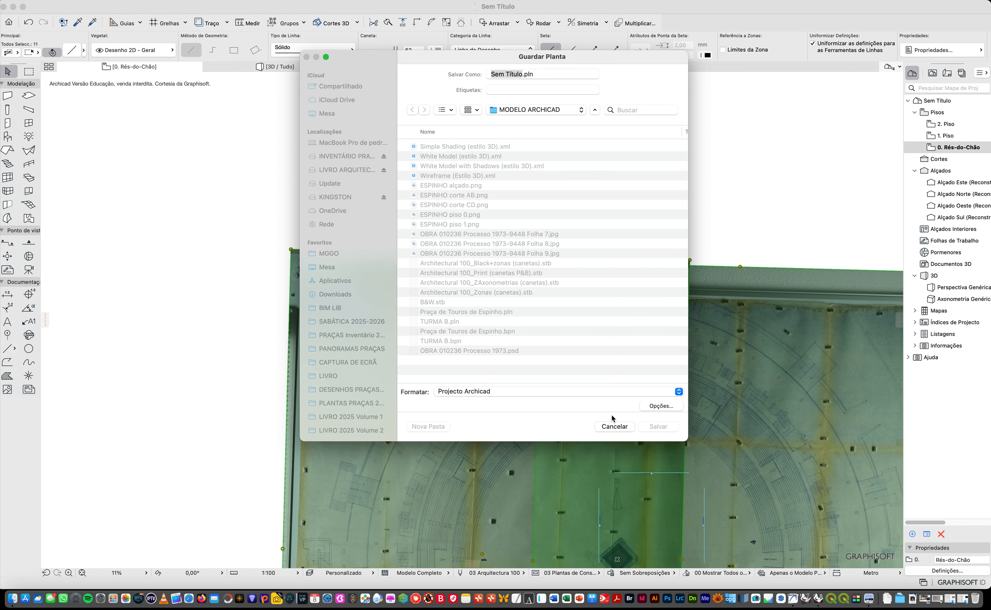
left_click(617, 427)
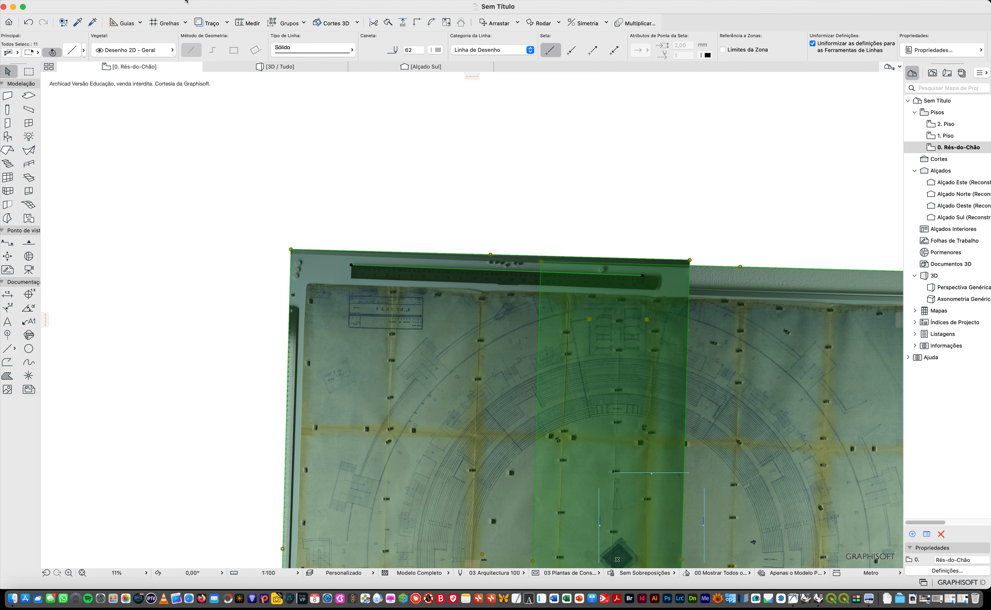
left_click(105, 2)
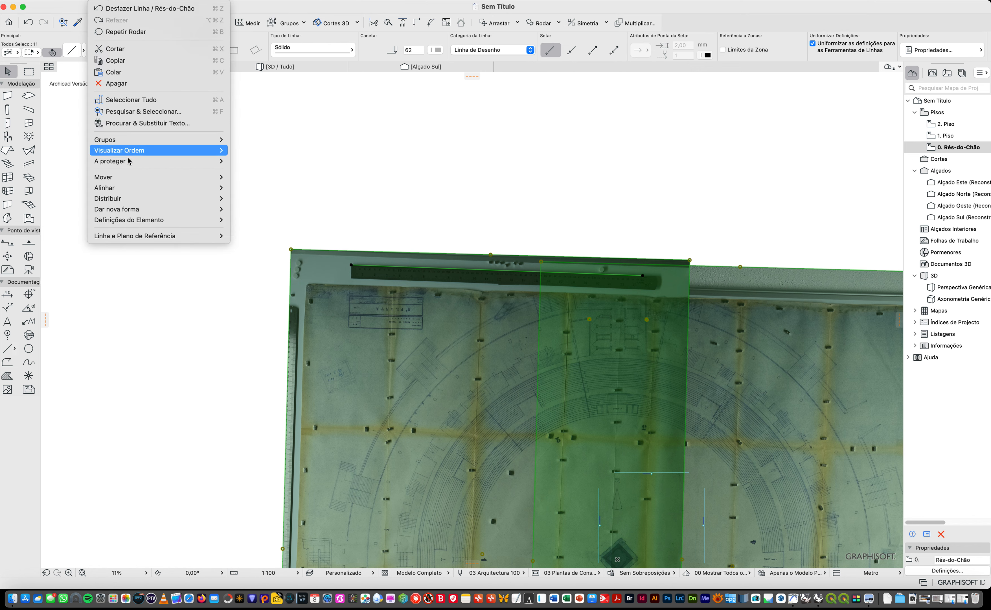
mouse_move(144, 181)
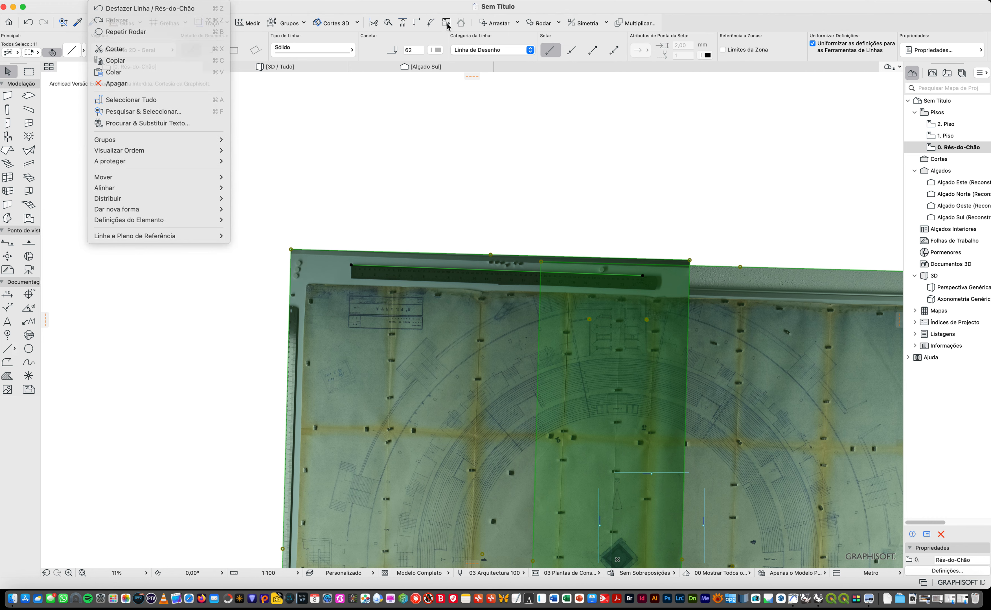
left_click(448, 27)
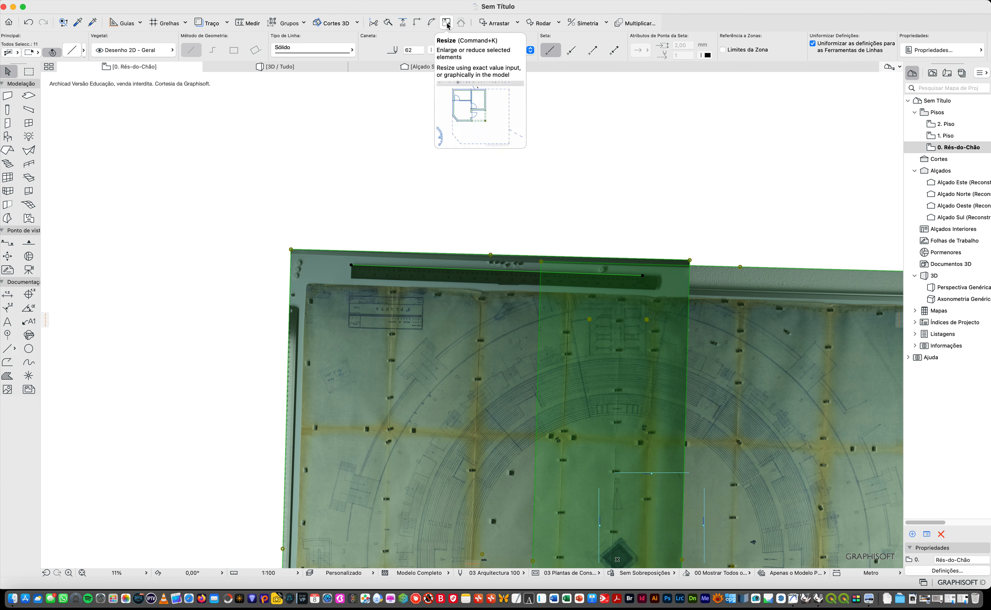
left_click(448, 27)
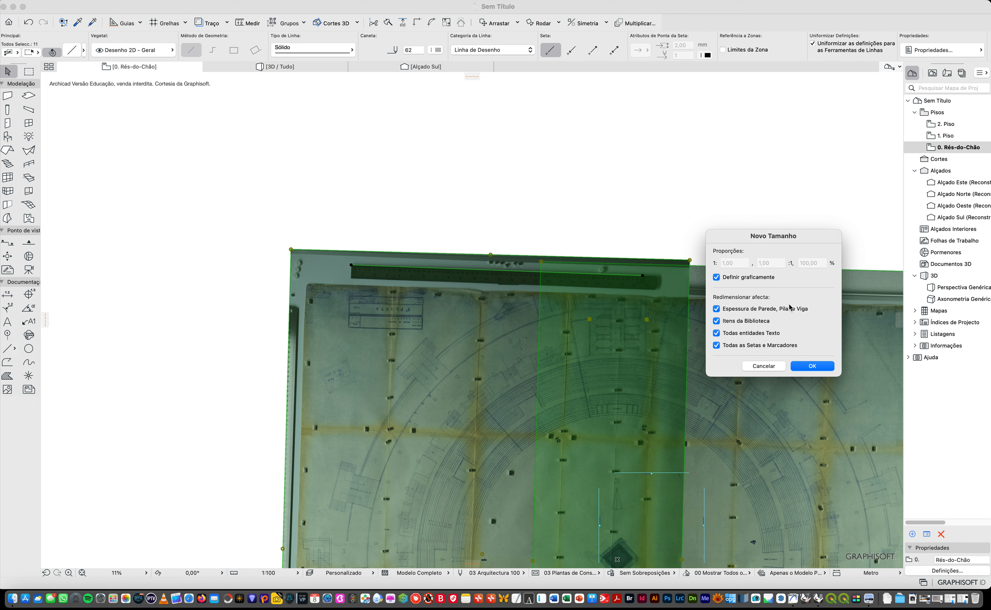
left_click(817, 366)
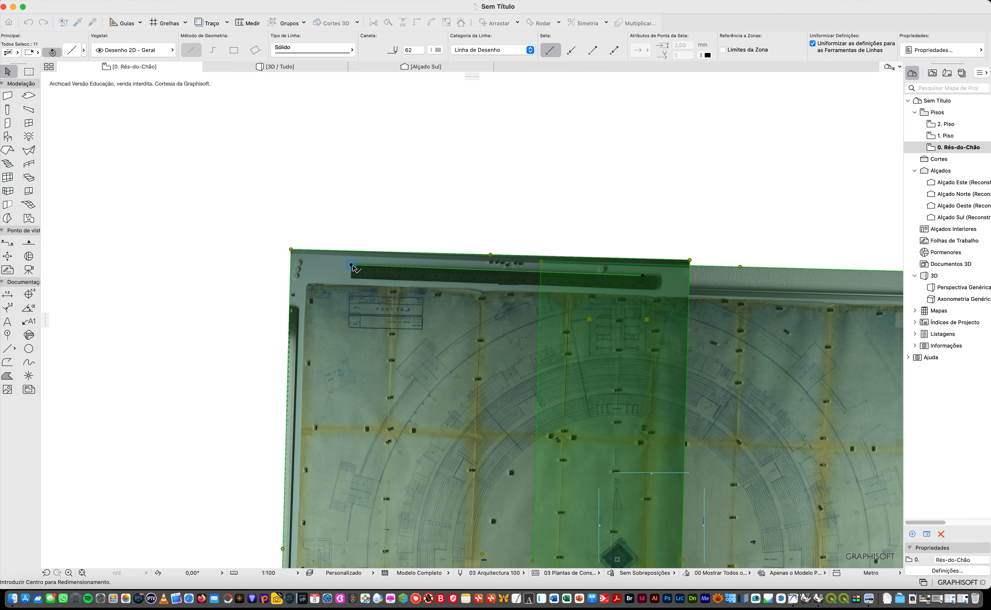
left_click(352, 265)
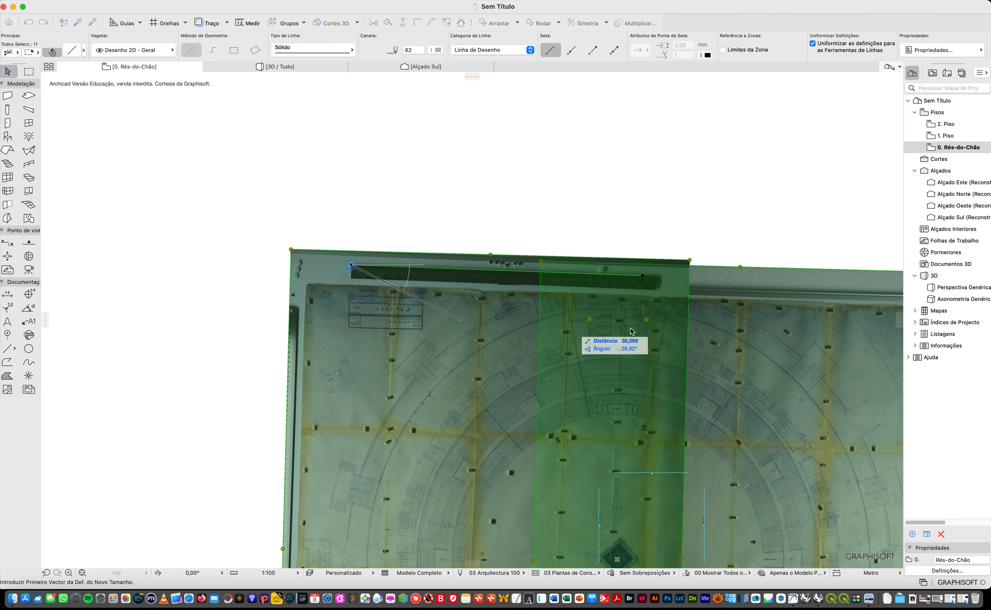
left_click(642, 276)
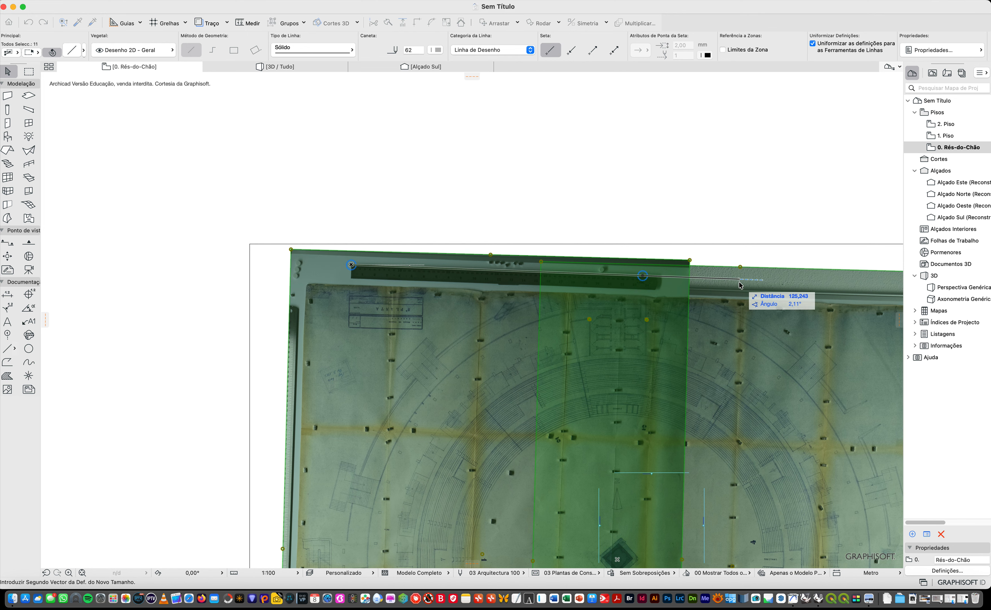
type("60")
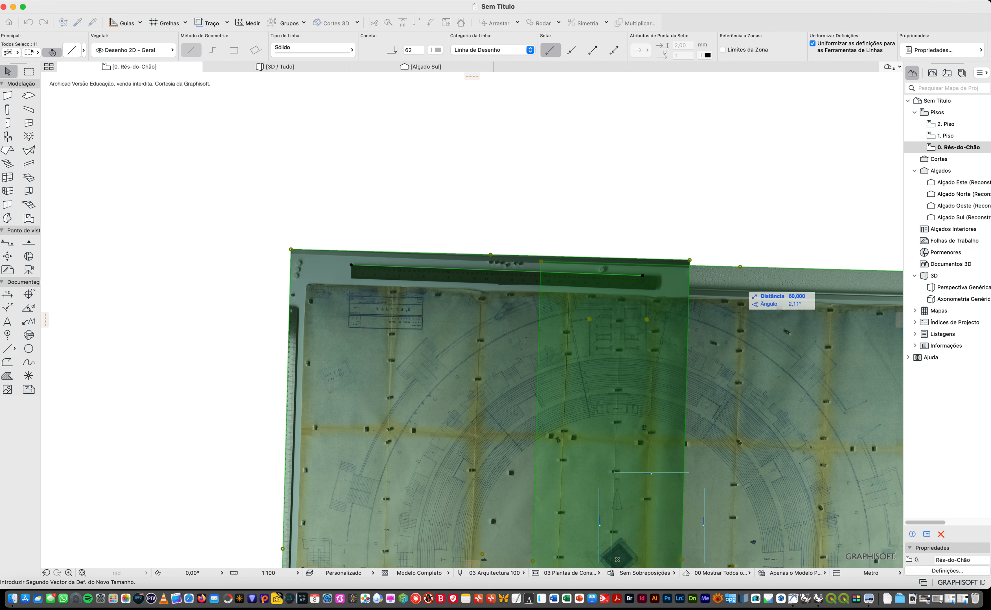
key("Return")
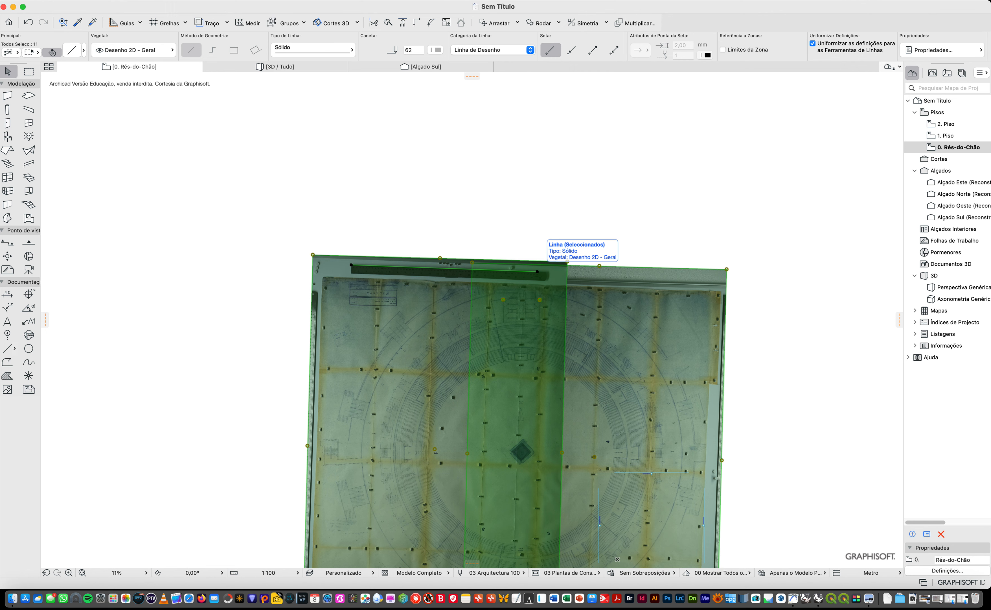
key("Escape")
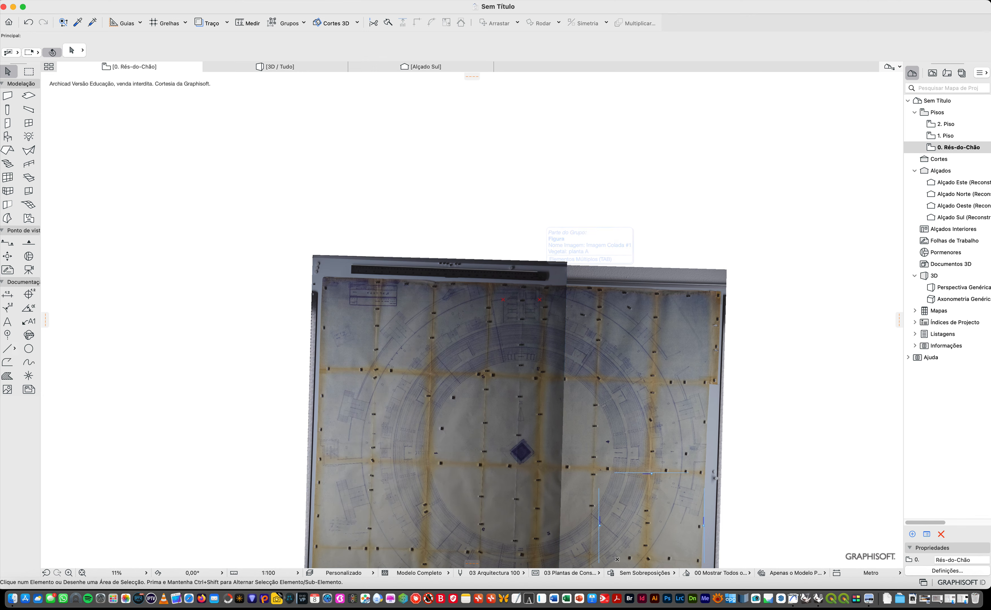
Move the scaled plans and ruler line together, using the centre mark in the dark diamond as the reference point.
scroll(452, 446, "up", 3)
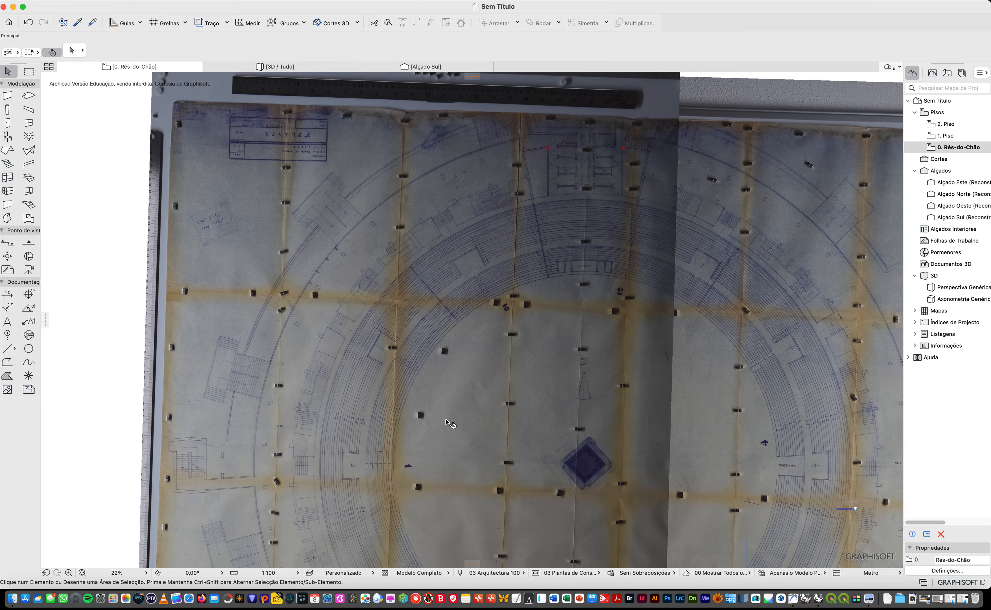
scroll(425, 426, "up", 10)
scroll(399, 403, "up", 2)
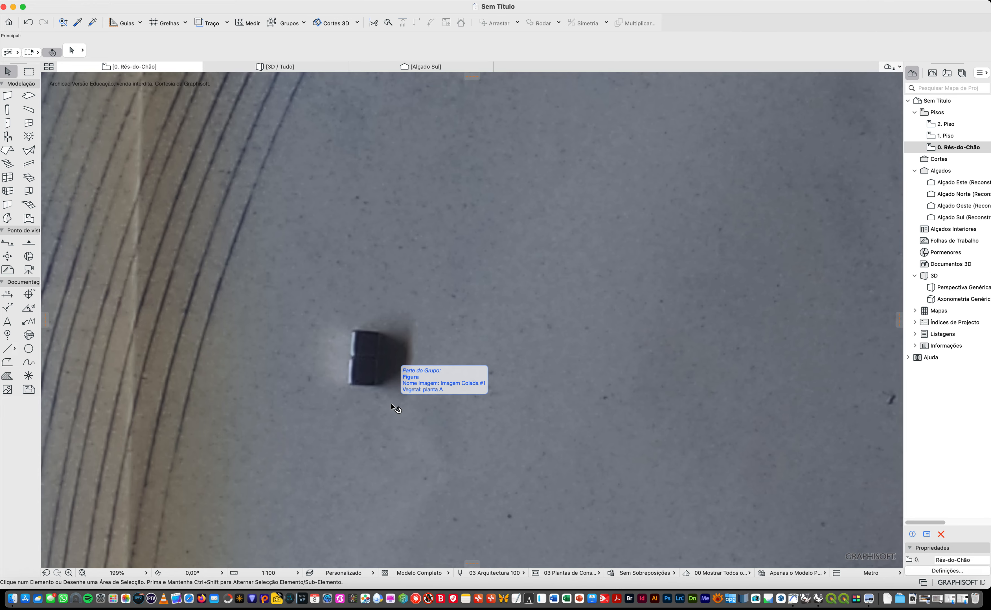
scroll(324, 328, "down", 10)
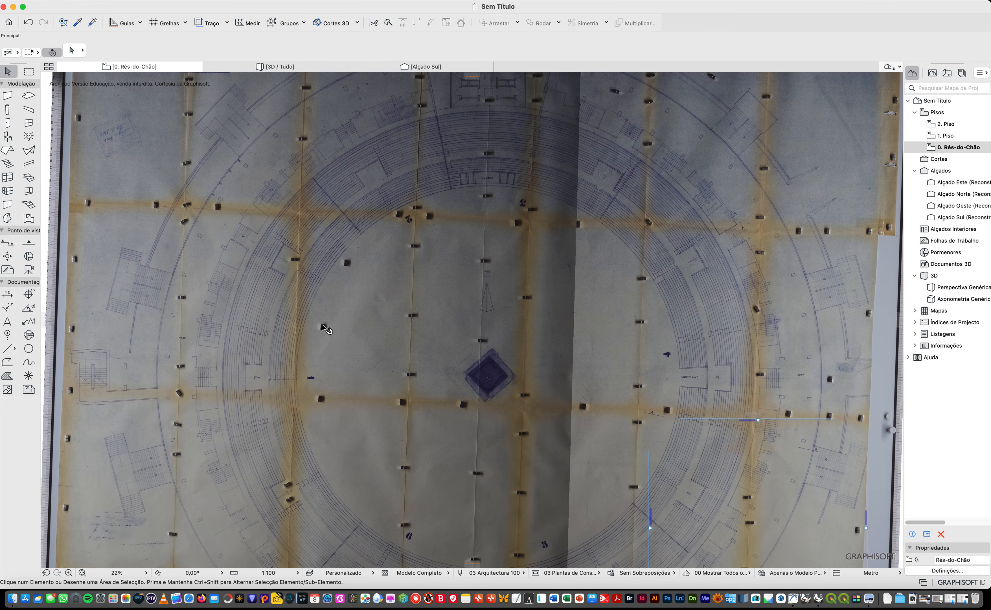
scroll(324, 329, "down", 4)
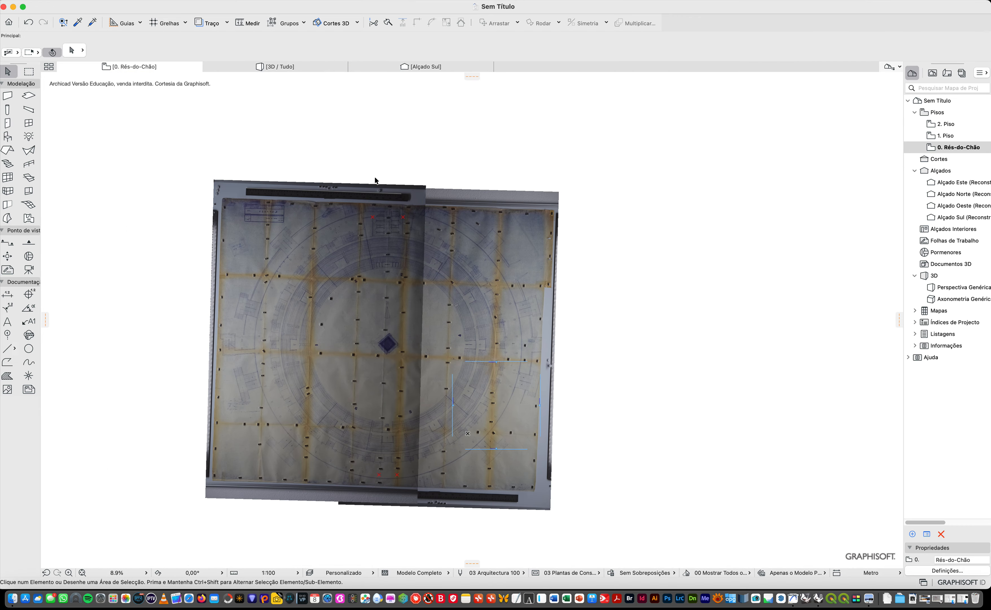
left_click_drag(411, 136, 303, 214)
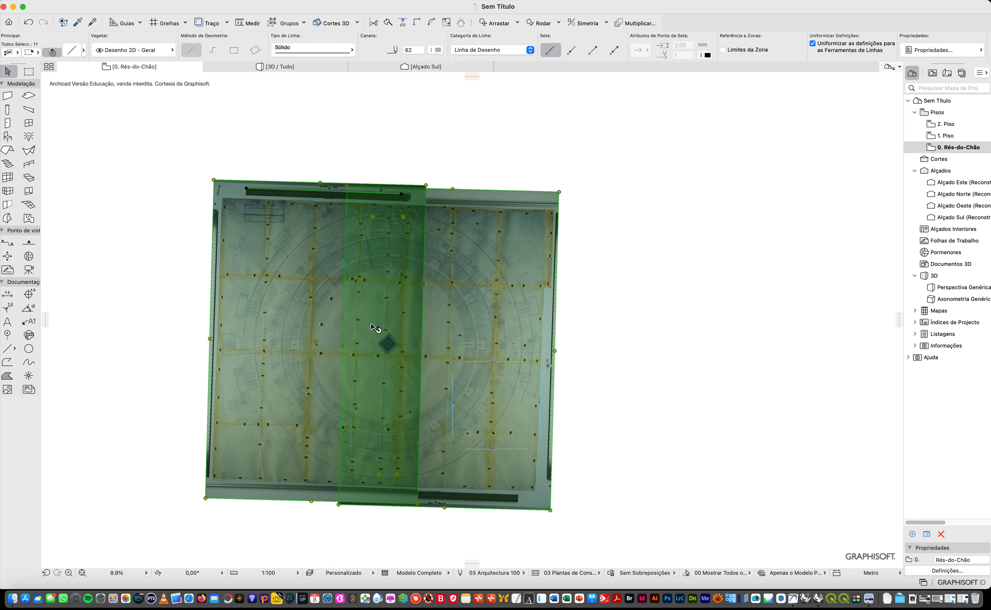
key("super+d")
scroll(387, 354, "down", 6)
scroll(388, 355, "up", 5)
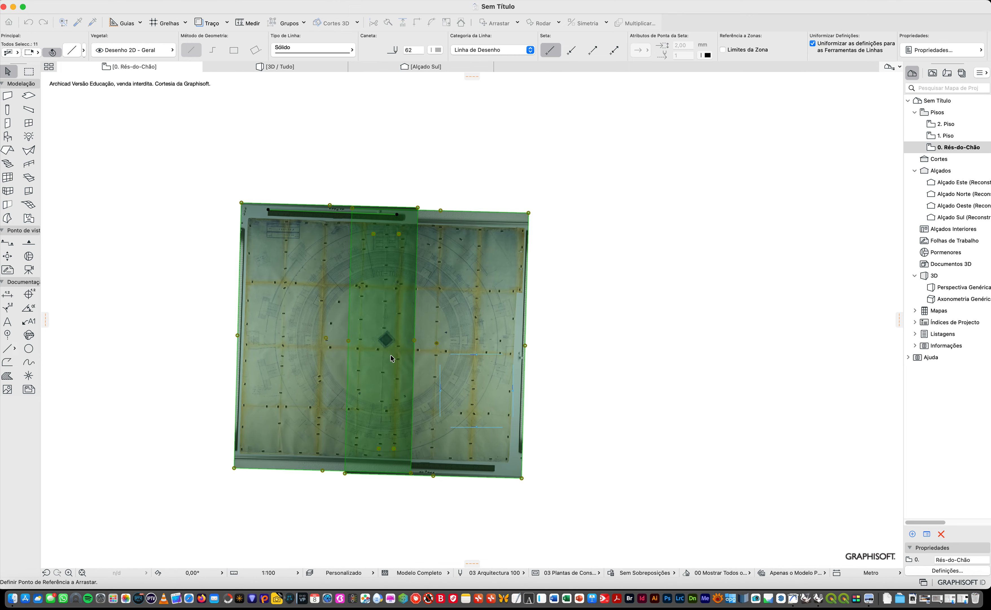
scroll(382, 336, "up", 10)
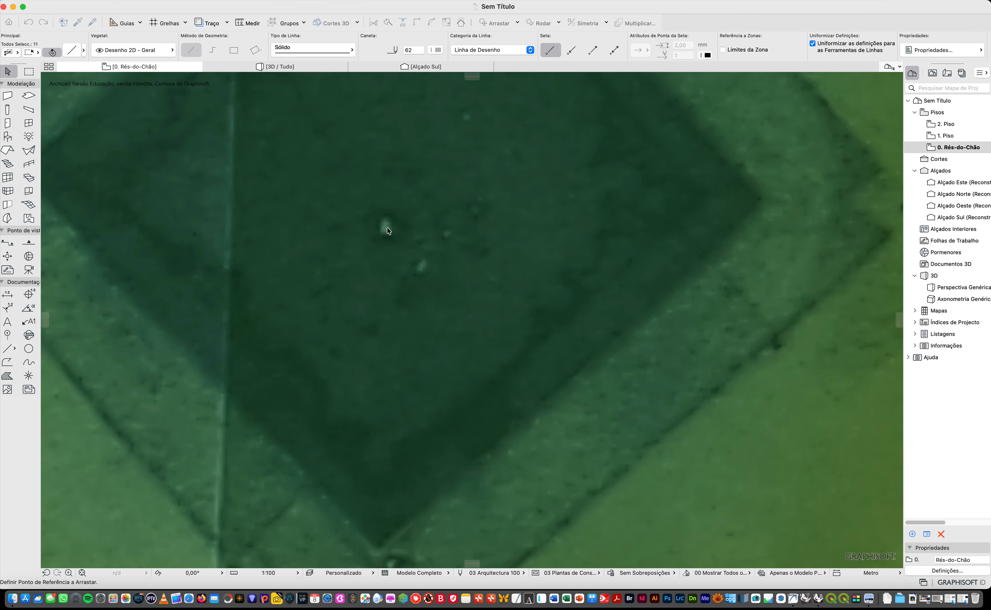
left_click(388, 228)
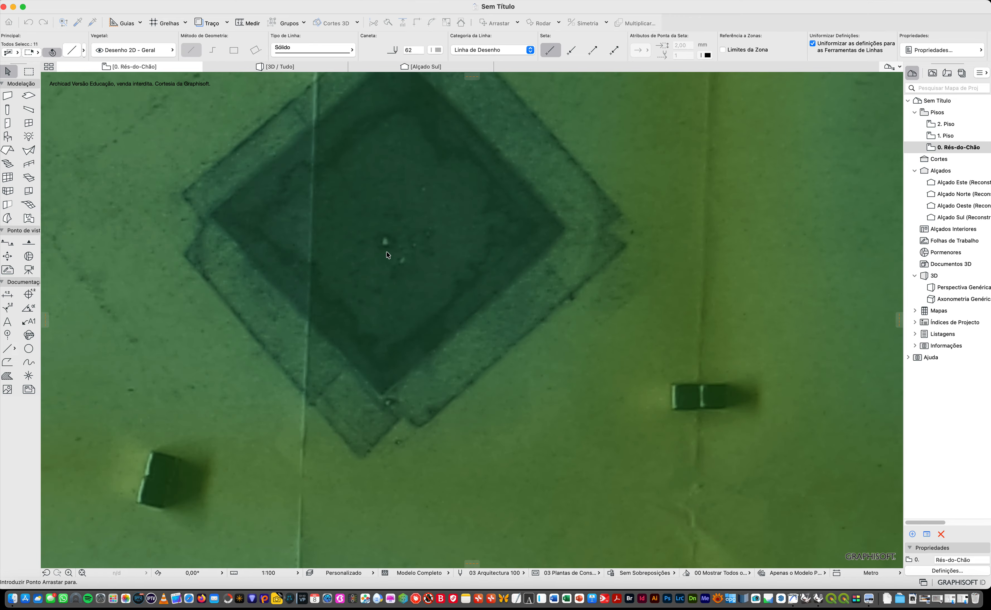
Move the selected plan images by their centre point to an empty area well away from the elevation lines.
scroll(387, 254, "down", 15)
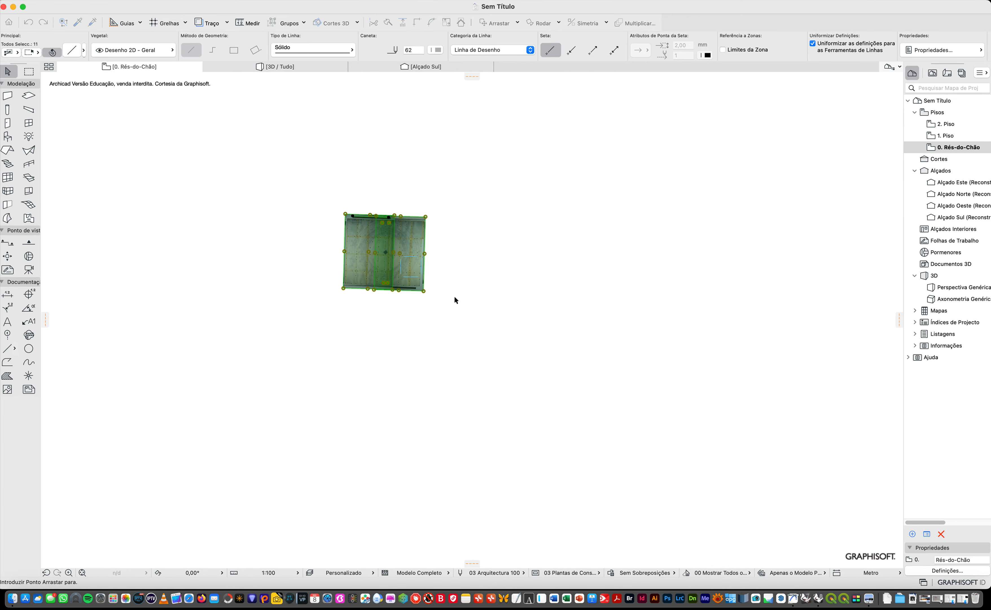
scroll(560, 375, "down", 8)
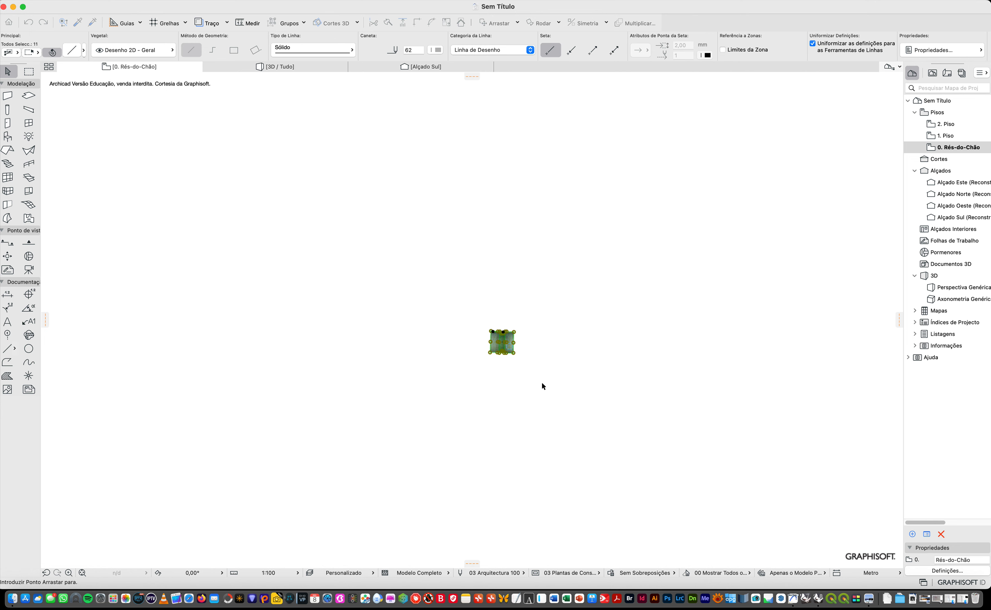
scroll(416, 357, "down", 3)
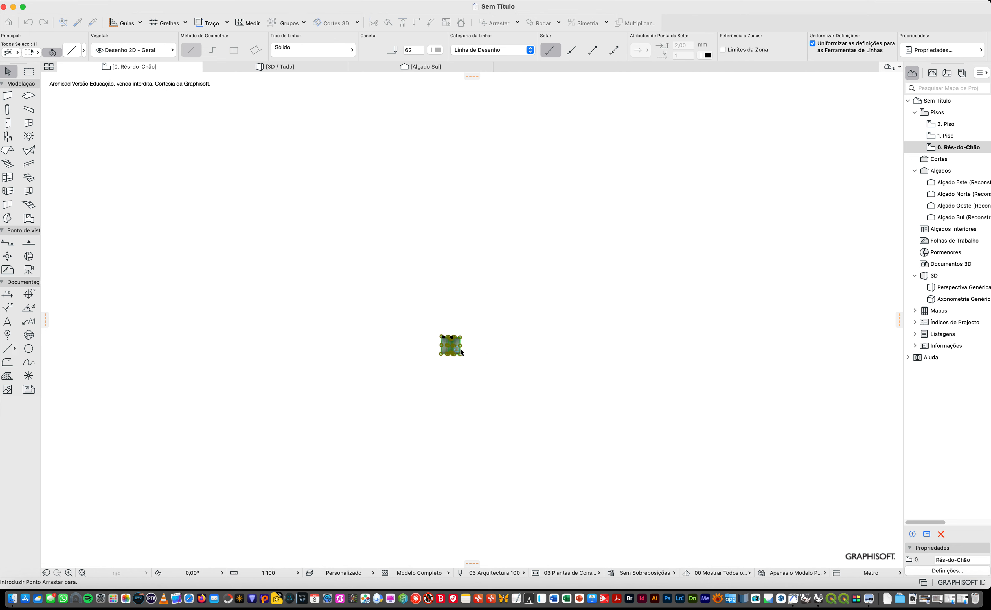
scroll(460, 350, "up", 15)
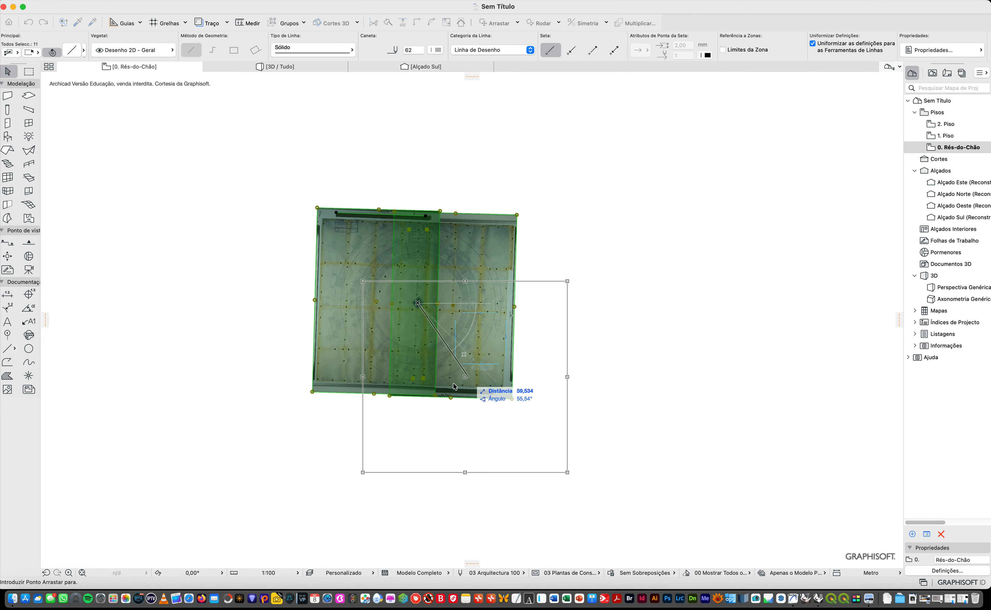
left_click(766, 337)
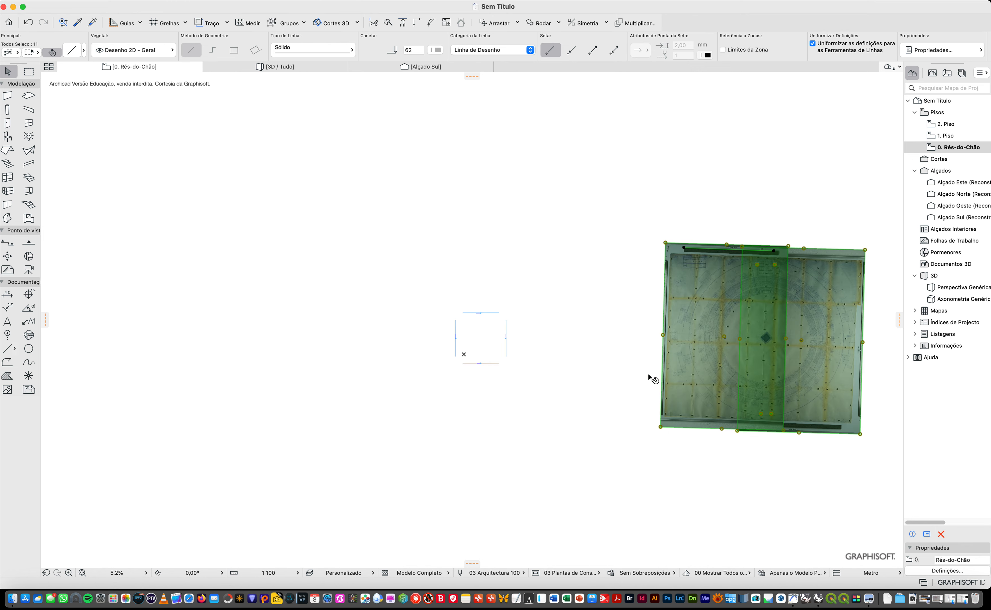
Move the selected plan images from the small mark inside the dark central diamond to the project origin, and clear the selection.
scroll(887, 354, "down", 2)
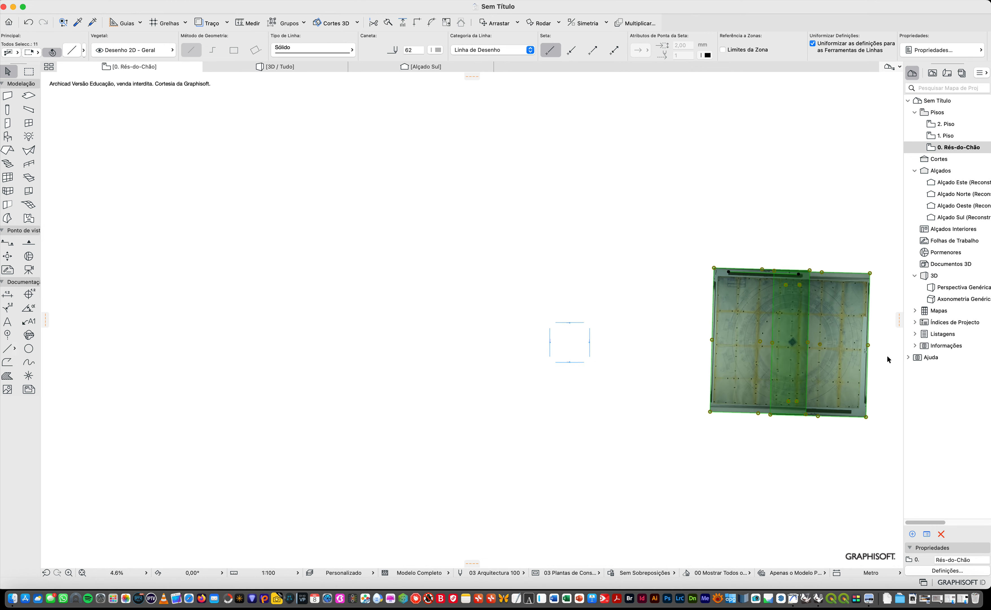
scroll(887, 354, "up", 14)
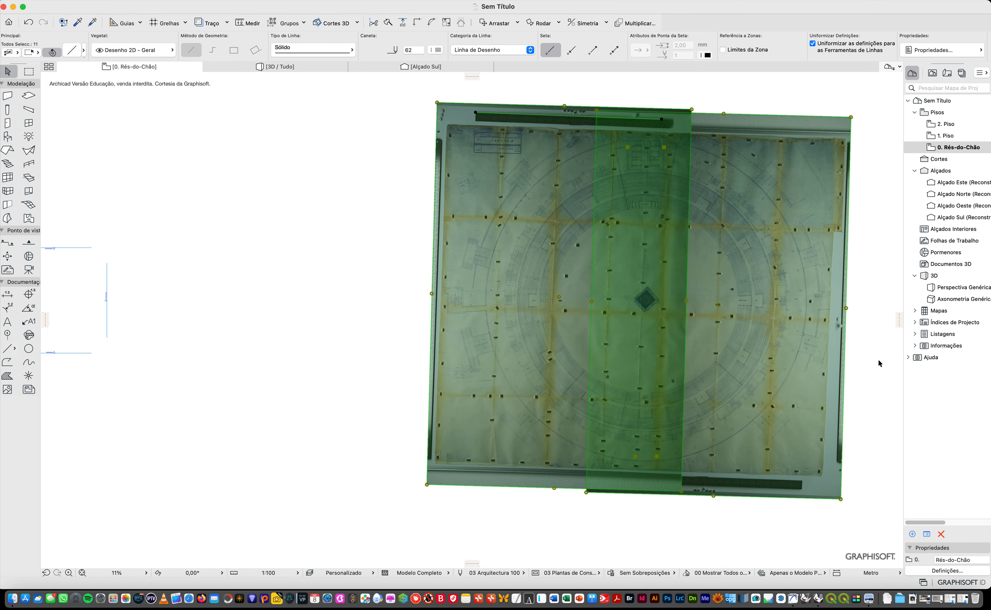
left_click(499, 23)
scroll(625, 302, "up", 20)
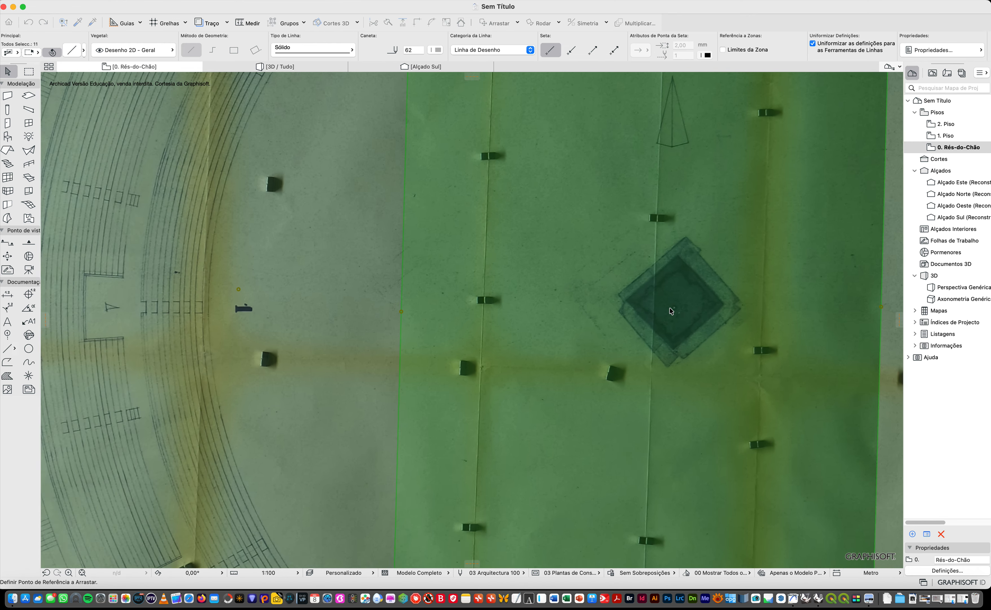
scroll(688, 311, "up", 5)
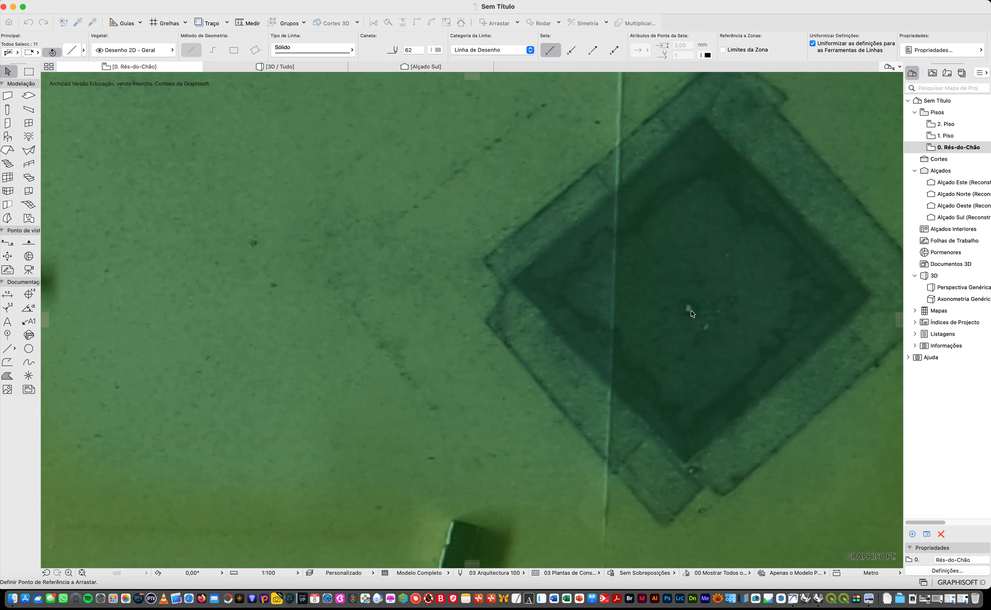
left_click(691, 311)
scroll(698, 319, "down", 15)
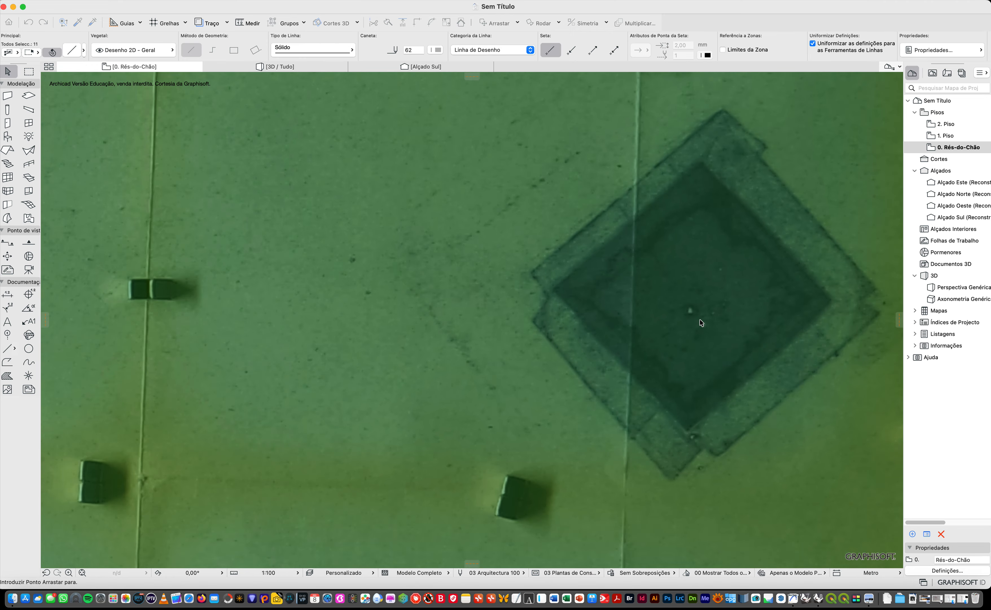
scroll(698, 321, "down", 10)
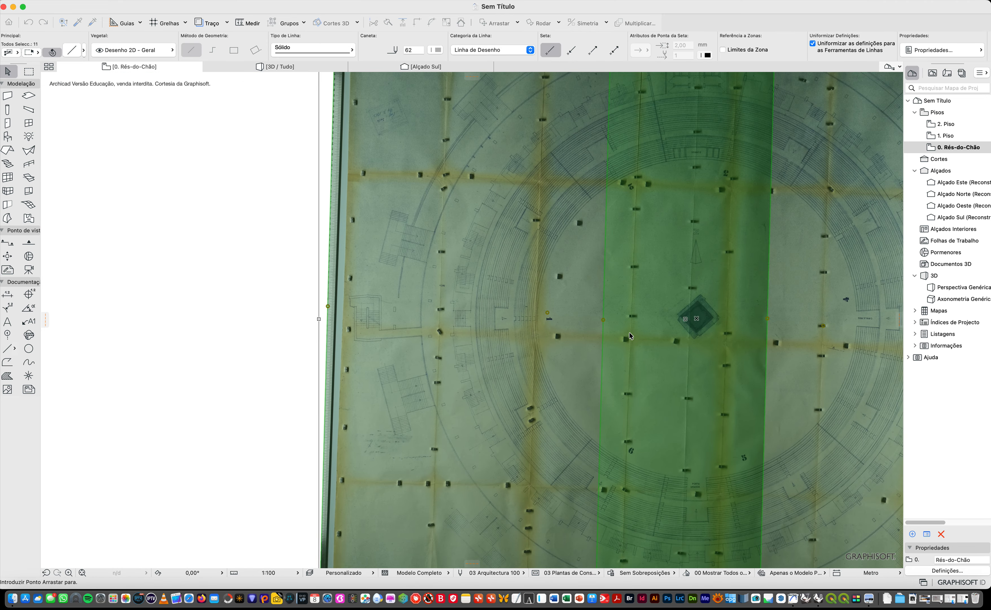
scroll(618, 342, "down", 3)
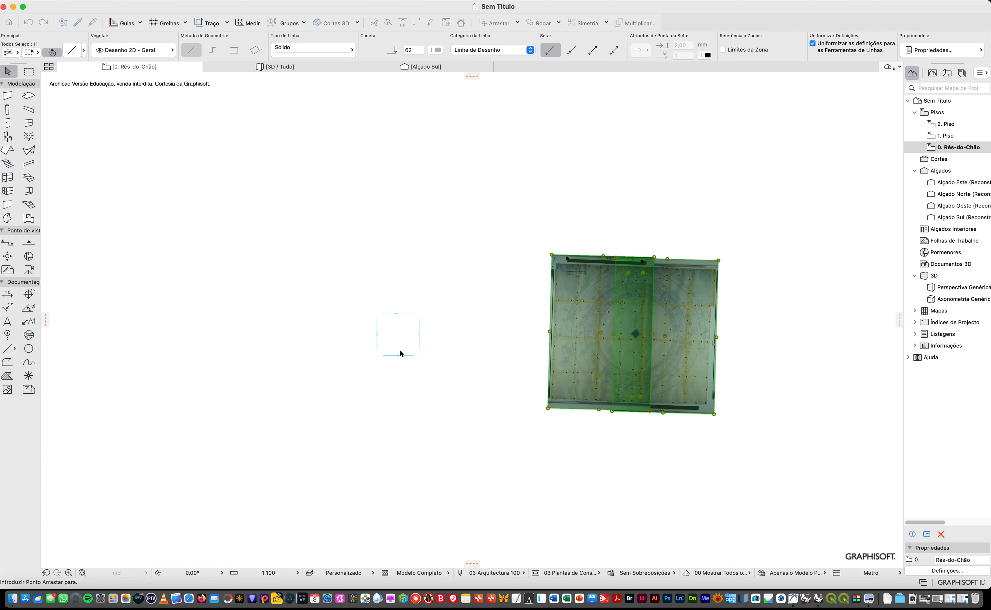
scroll(376, 347, "up", 7)
scroll(376, 348, "up", 3)
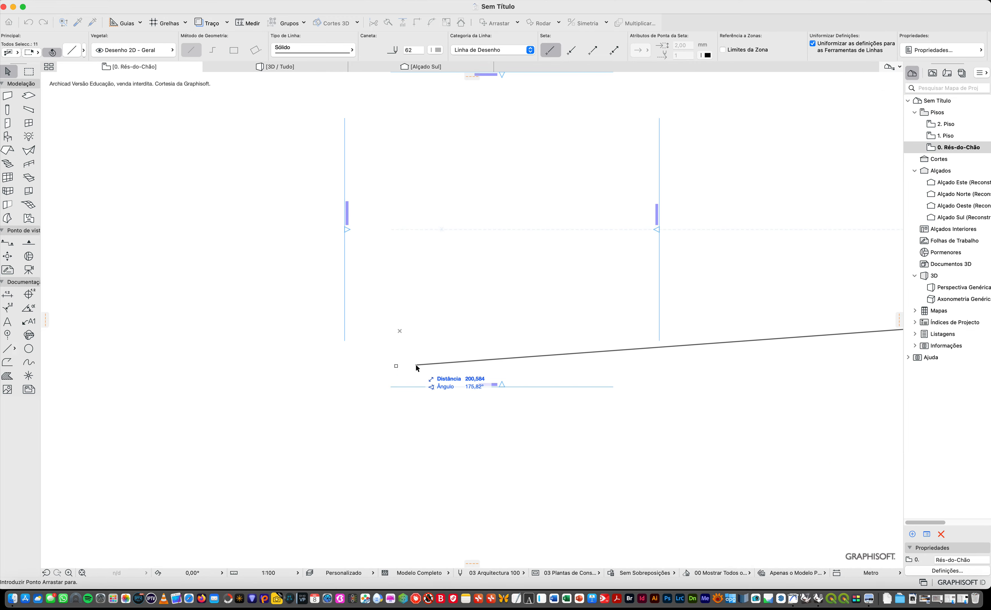
left_click(401, 333)
scroll(556, 354, "down", 5)
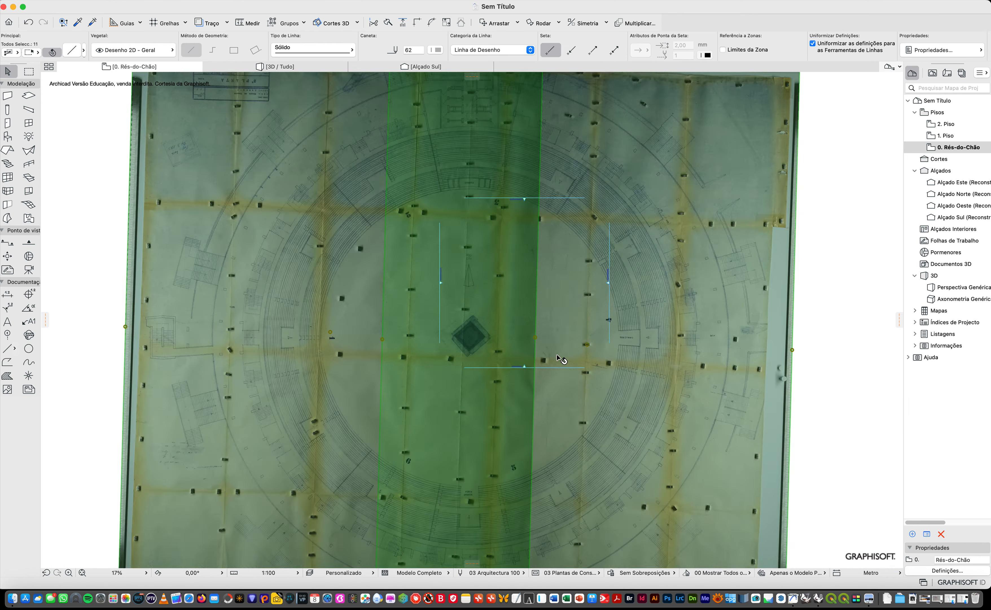
key("Escape")
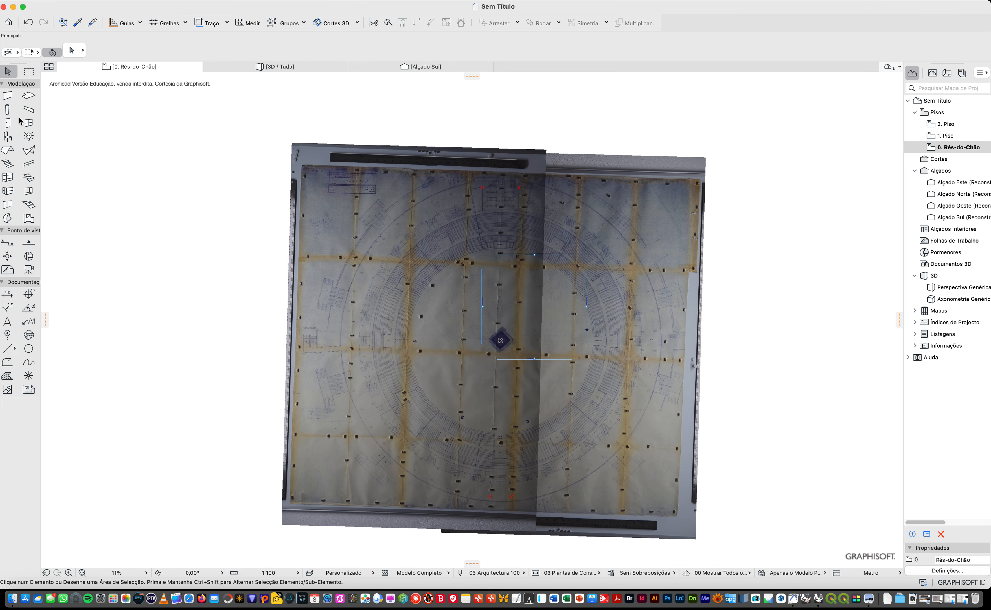
left_click(28, 349)
scroll(544, 329, "down", 2)
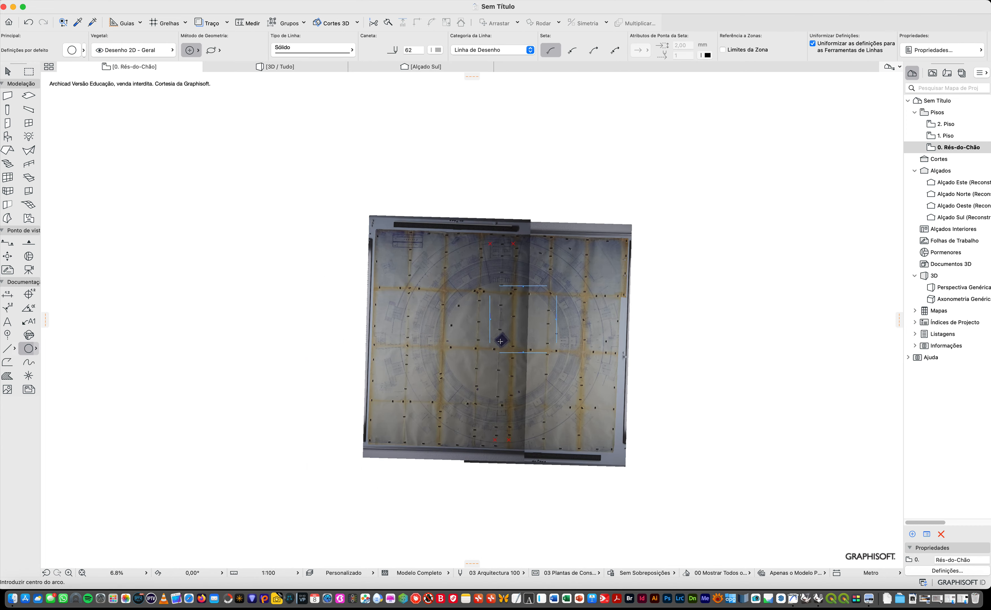
scroll(502, 350, "up", 10)
scroll(502, 349, "up", 2)
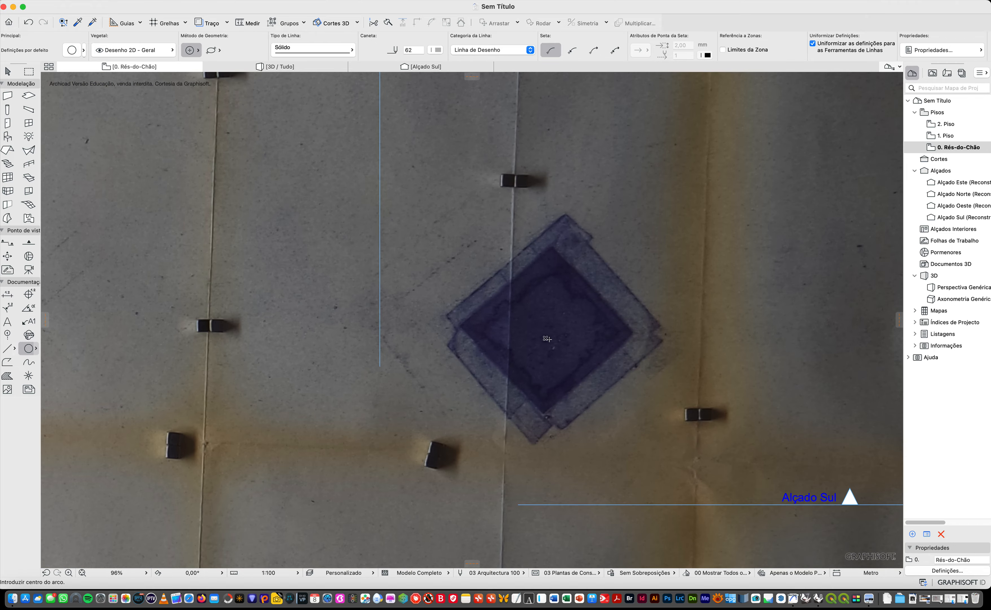
left_click(546, 338)
scroll(613, 339, "down", 6)
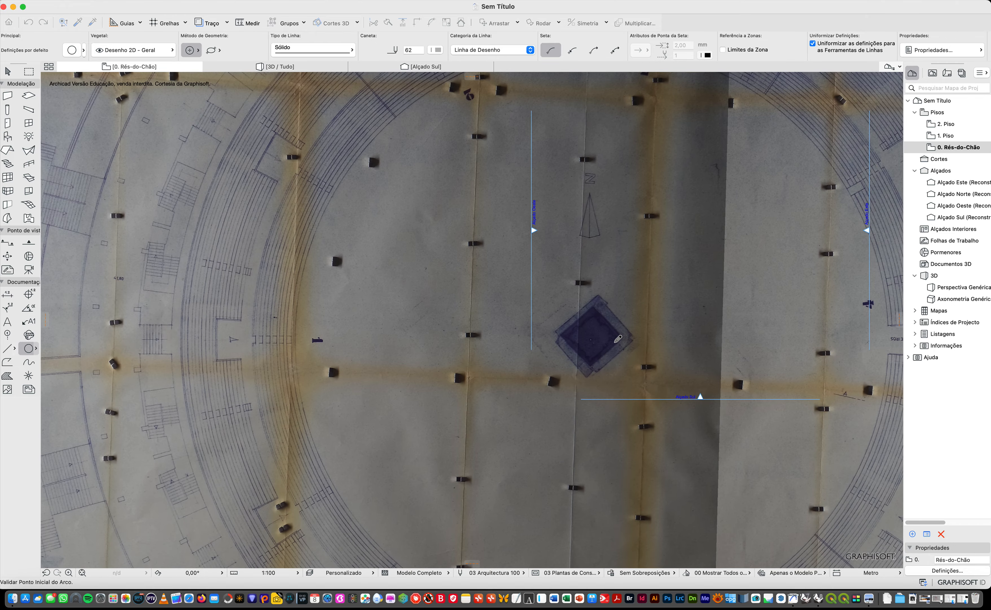
scroll(325, 318, "up", 7)
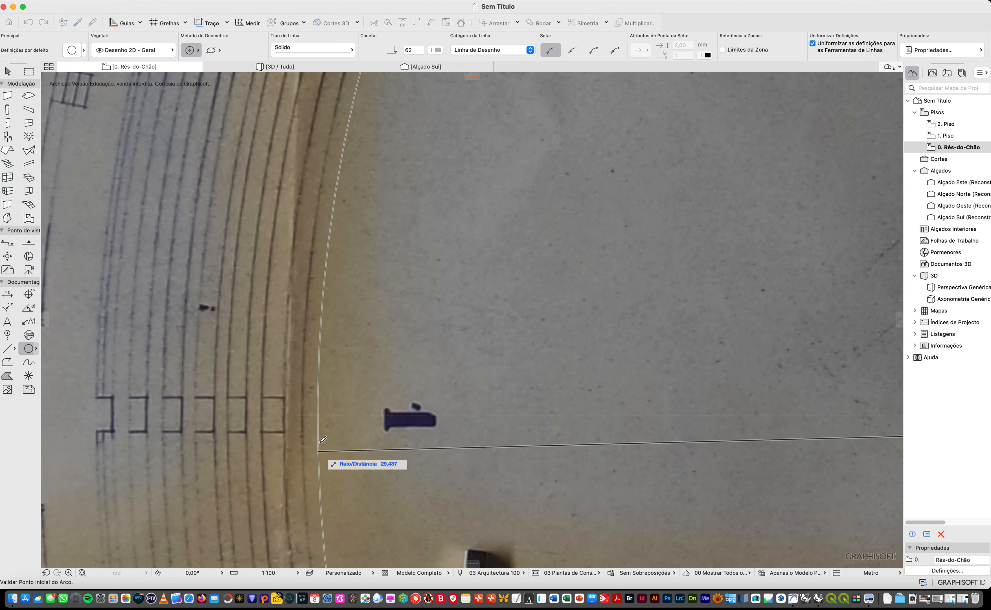
scroll(302, 432, "down", 4)
scroll(304, 432, "up", 1)
scroll(306, 429, "up", 4)
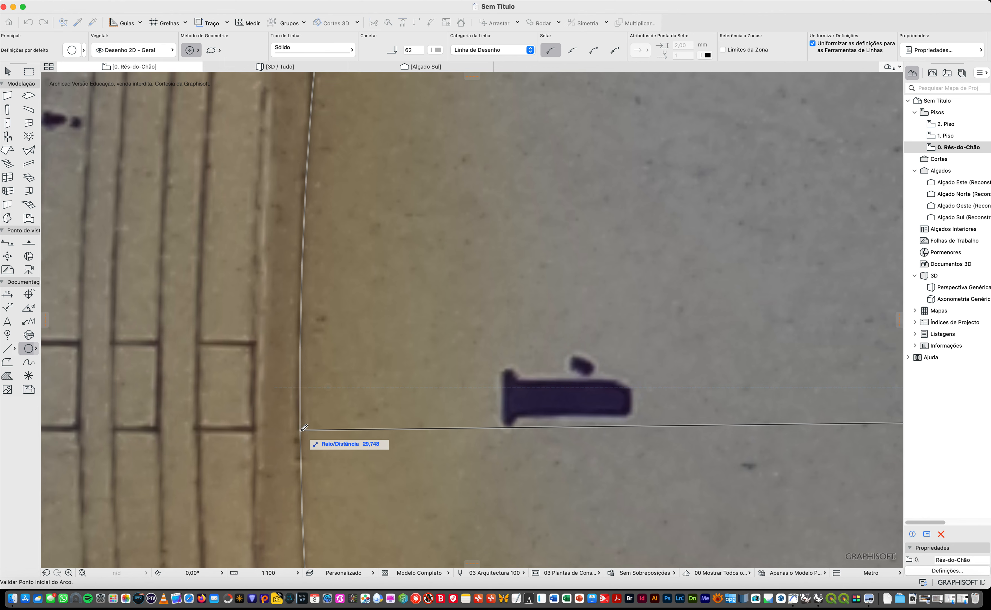
type("29")
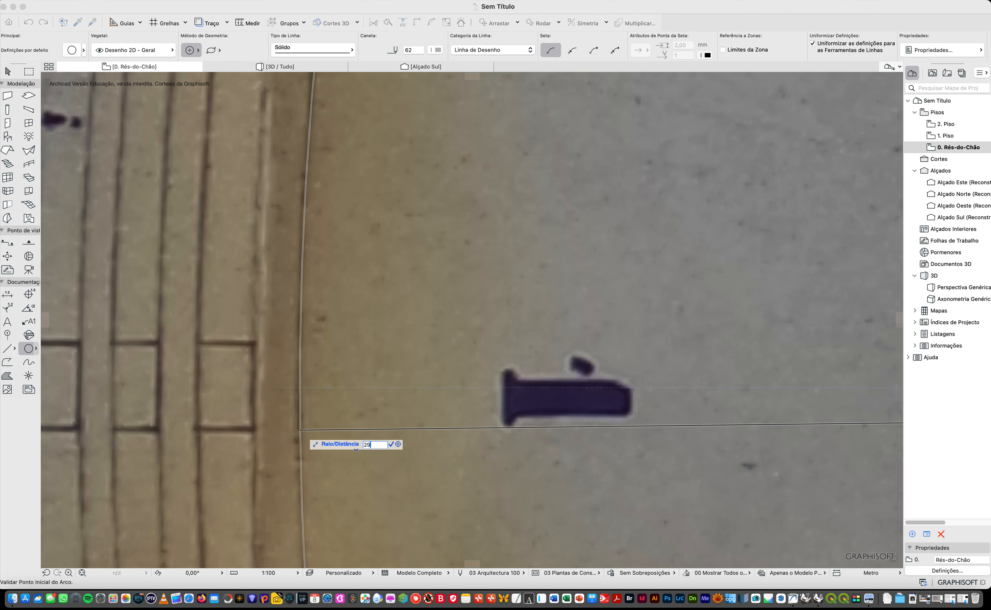
type("75")
key("Return")
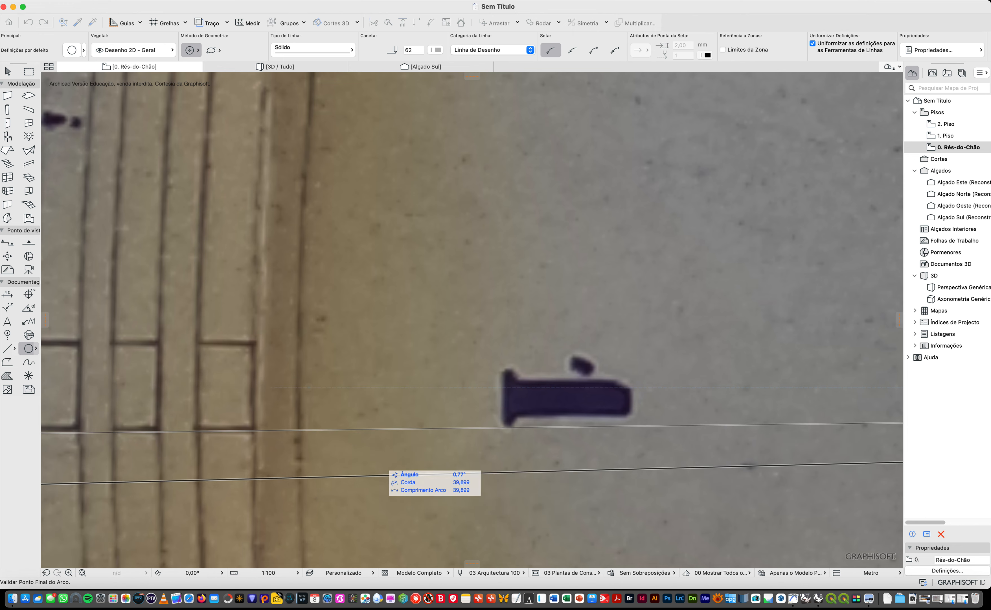
scroll(384, 441, "up", 1)
scroll(384, 443, "up", 3)
scroll(317, 412, "down", 14)
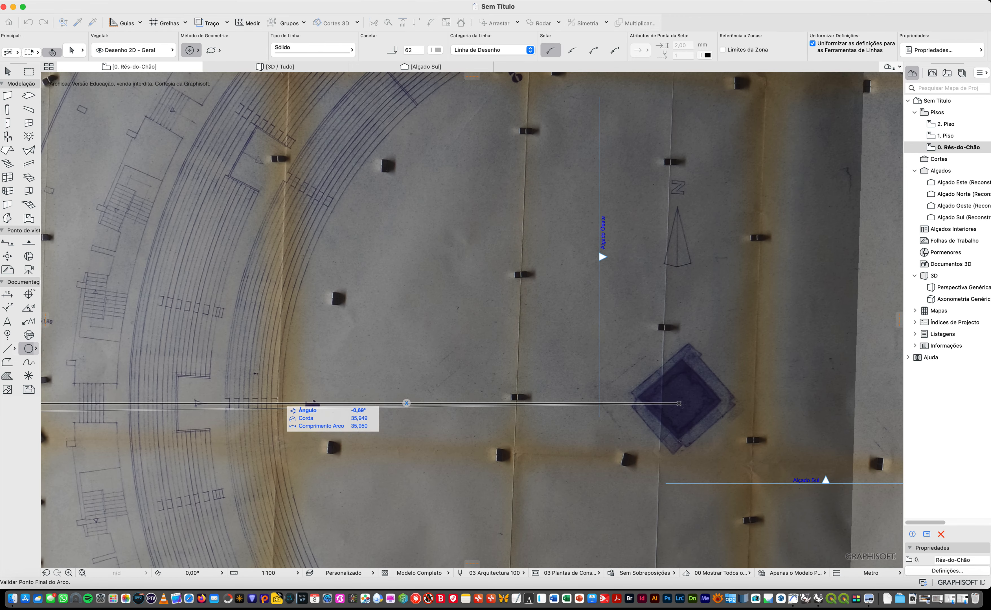
key("Escape")
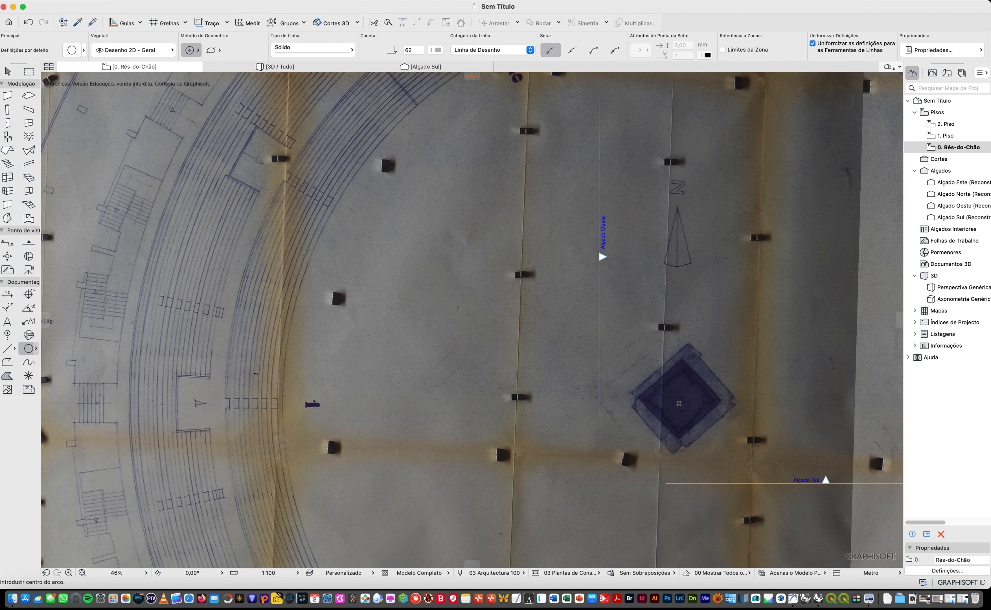
key("Escape")
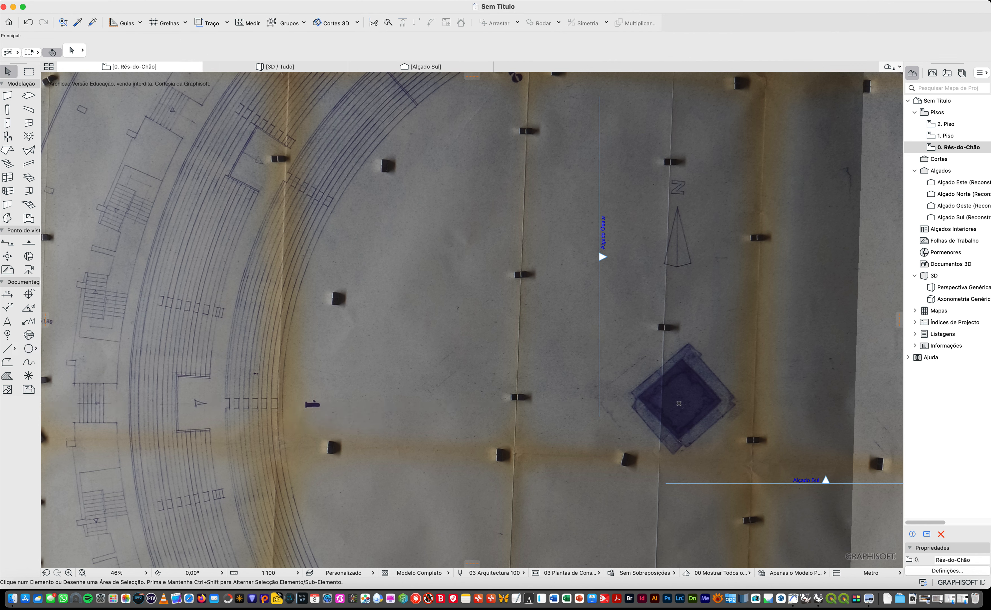
Select all elements on the floor plan, send them to the back of the display order, and deselect them.
key("super+a")
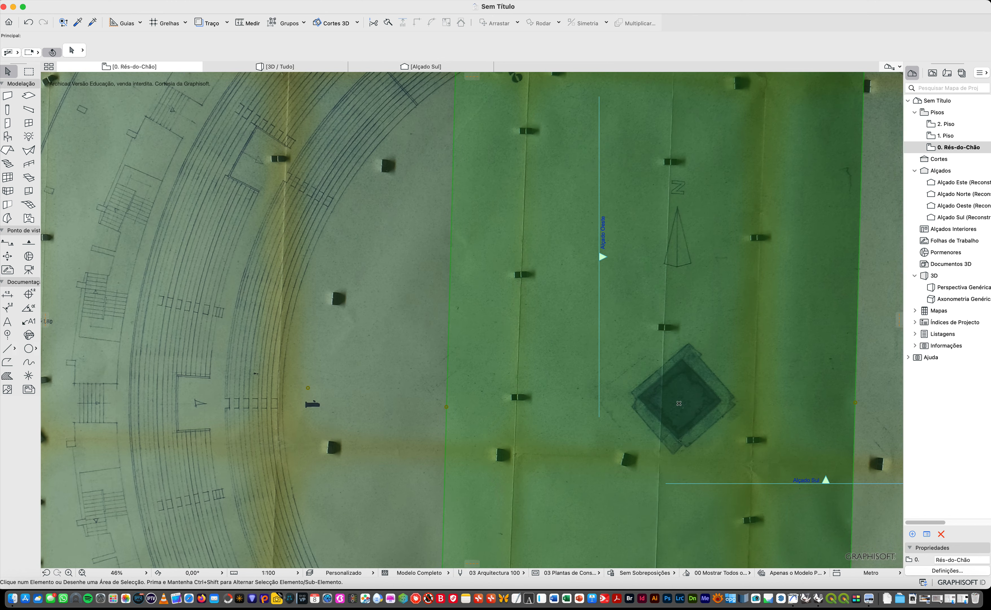
right_click(353, 360)
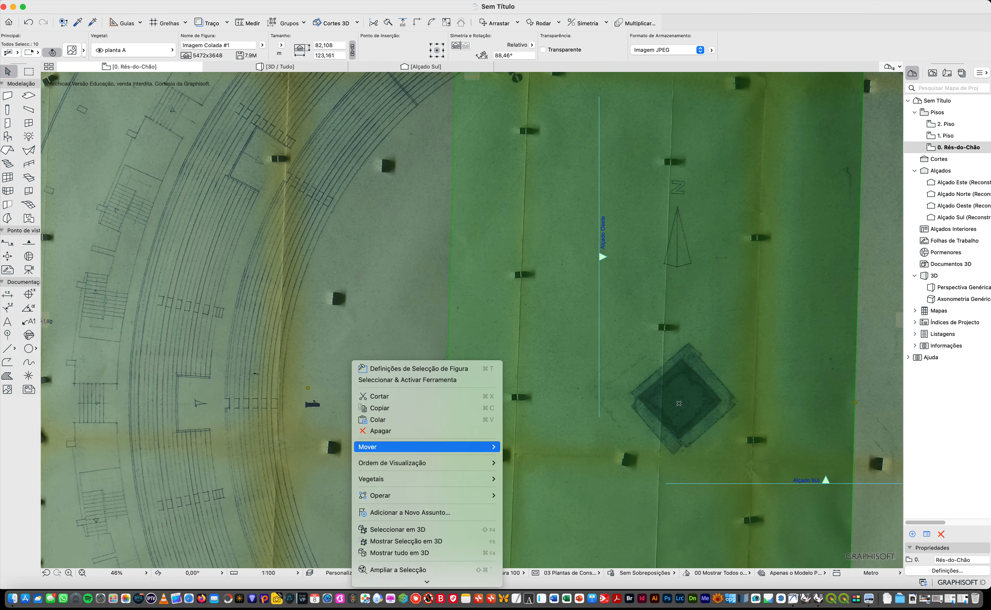
mouse_move(407, 462)
left_click(544, 498)
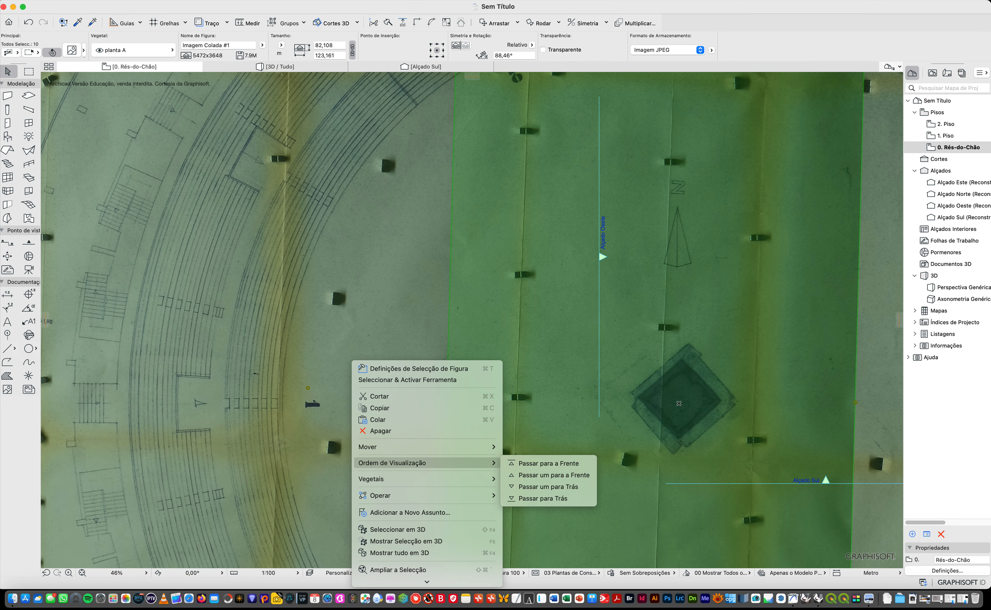
key("Escape")
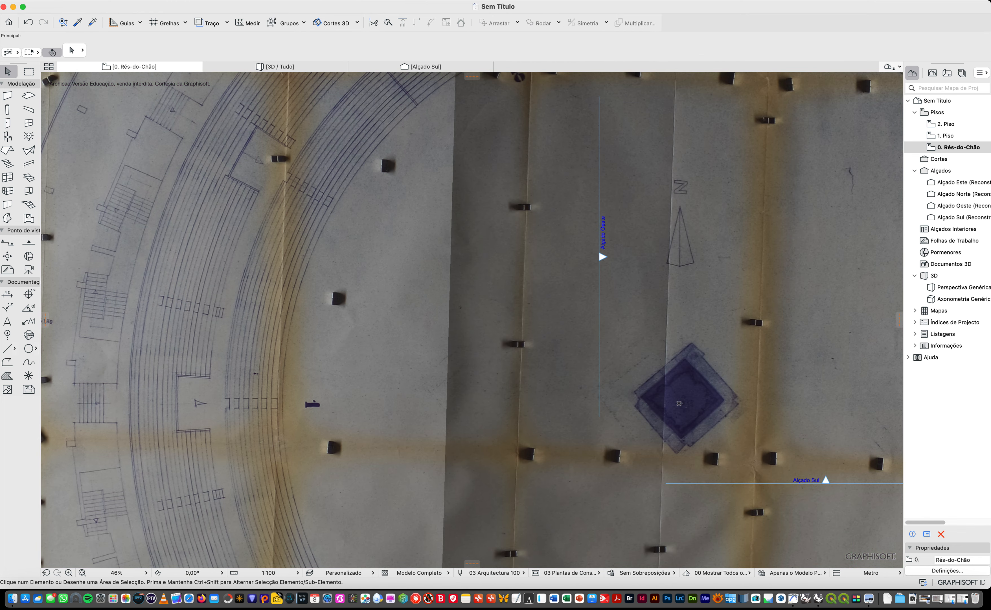
left_click(28, 348)
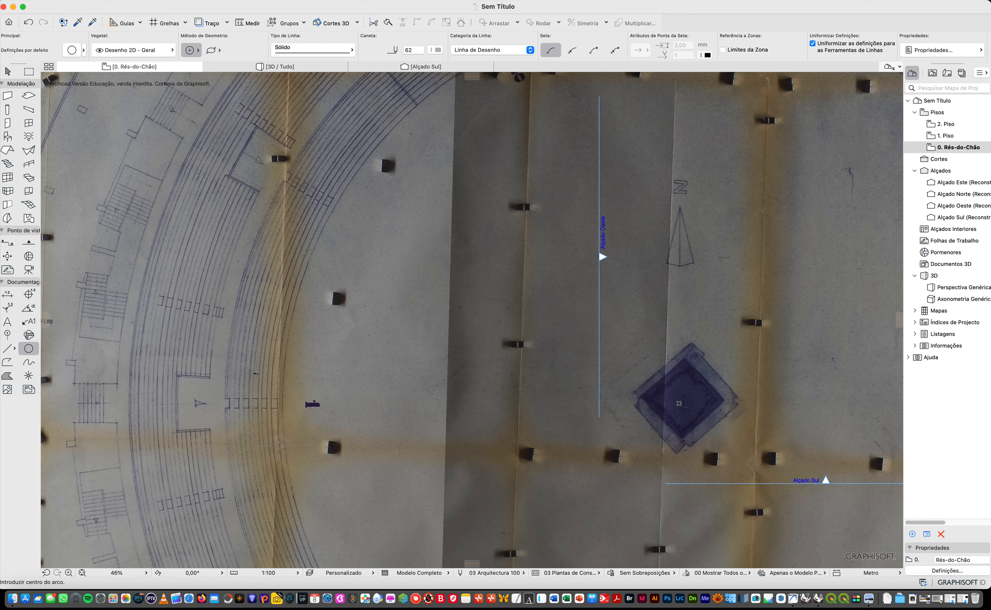
key("Escape")
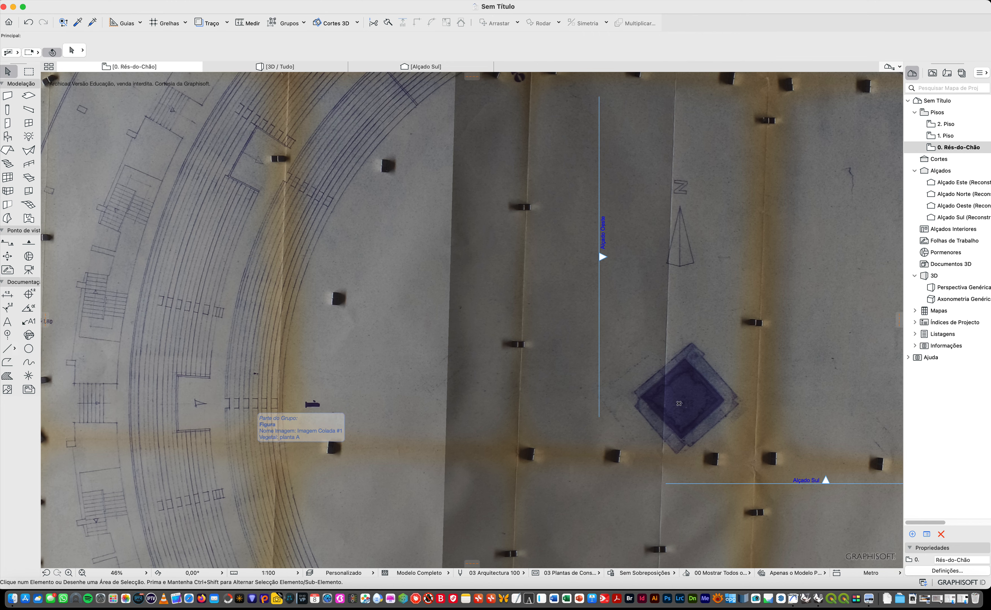
Create a new layer named AUX in the model view layer settings and apply the change.
key("super+l")
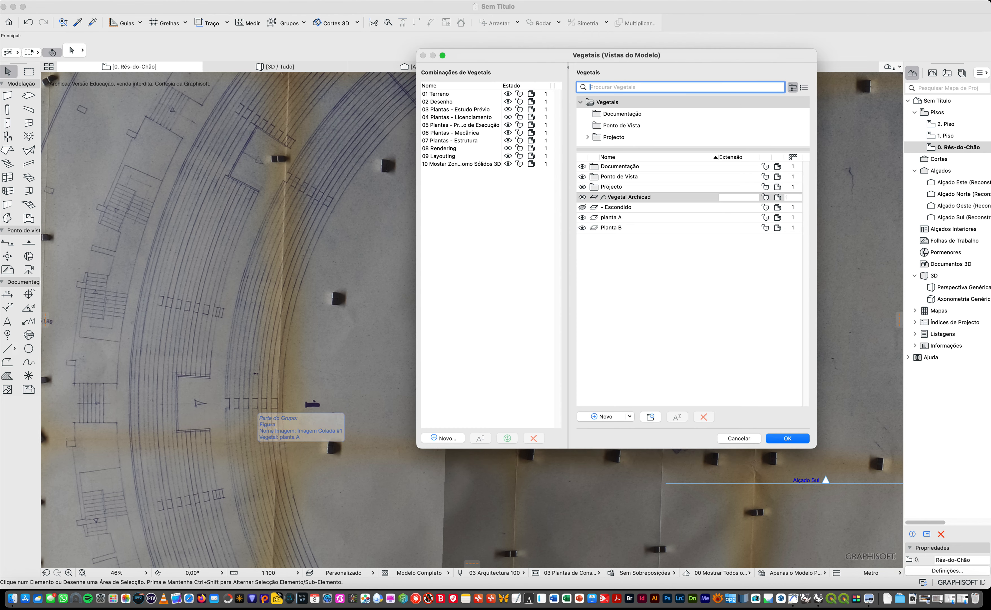
left_click(606, 416)
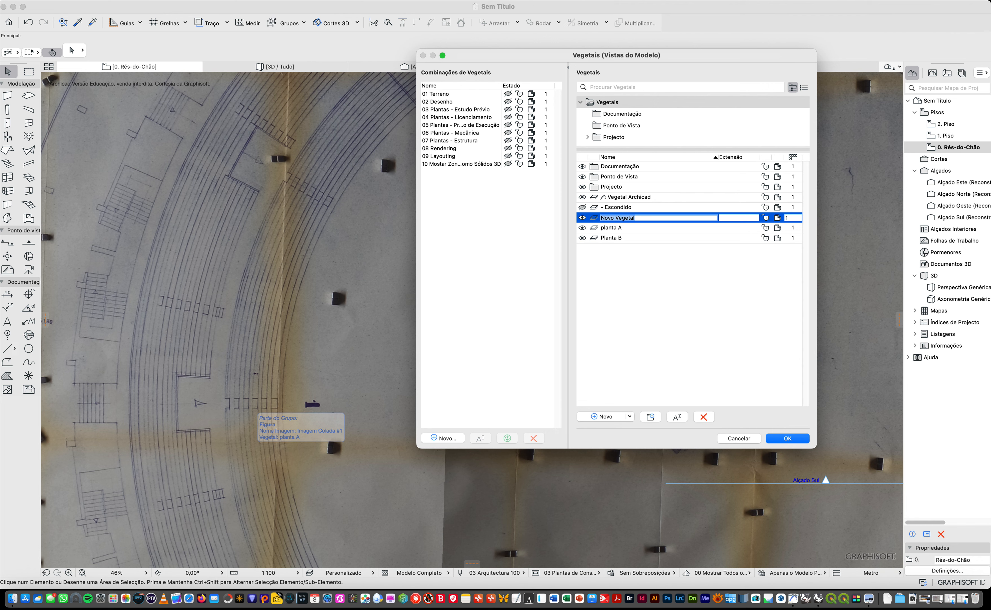
type("AUX")
left_click(729, 307)
left_click(614, 220)
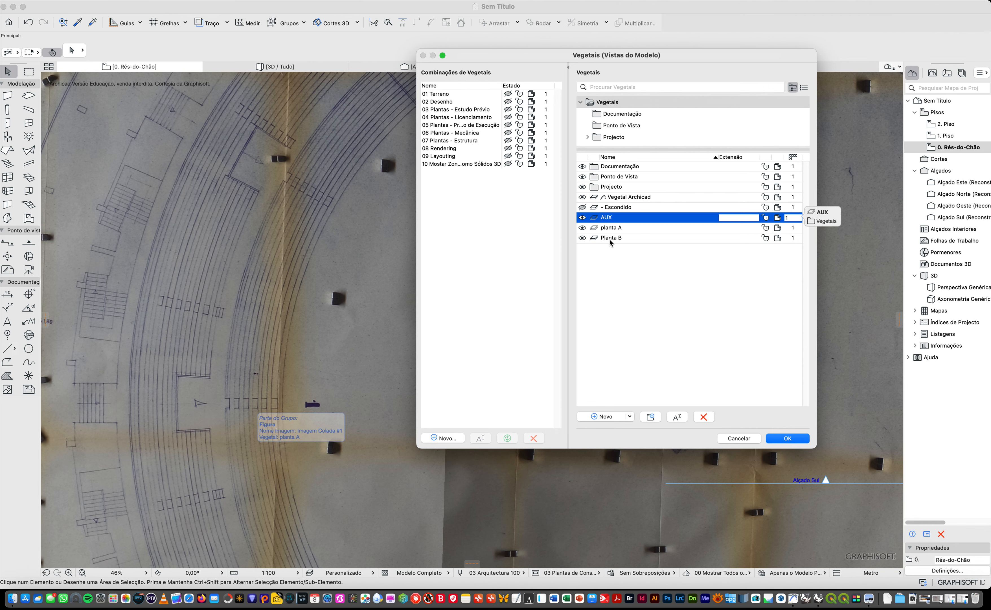
left_click(790, 439)
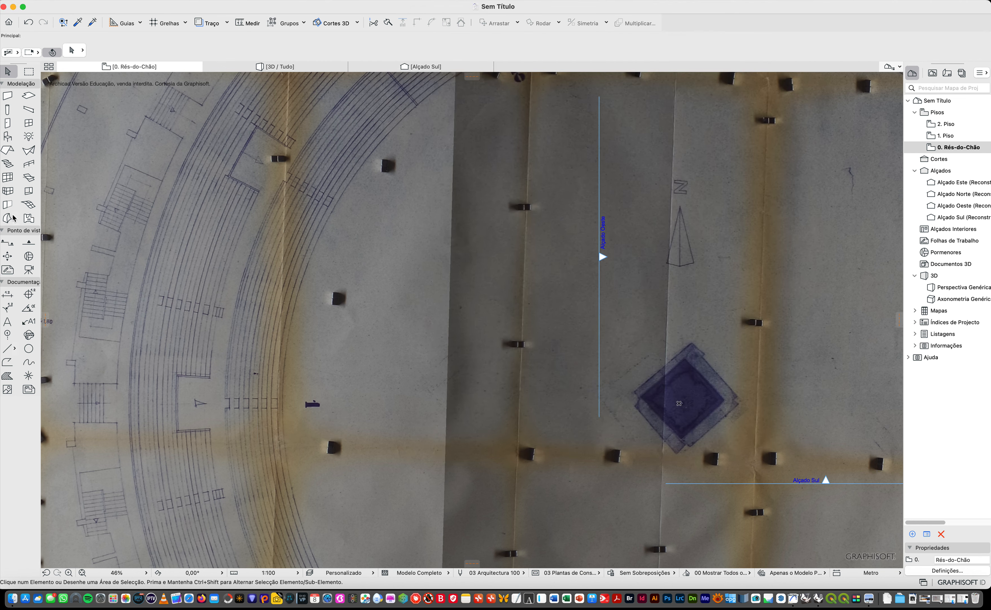
Draw a full 360° circle of radius 29,75 centred on the project origin inside the dark central diamond.
left_click(29, 349)
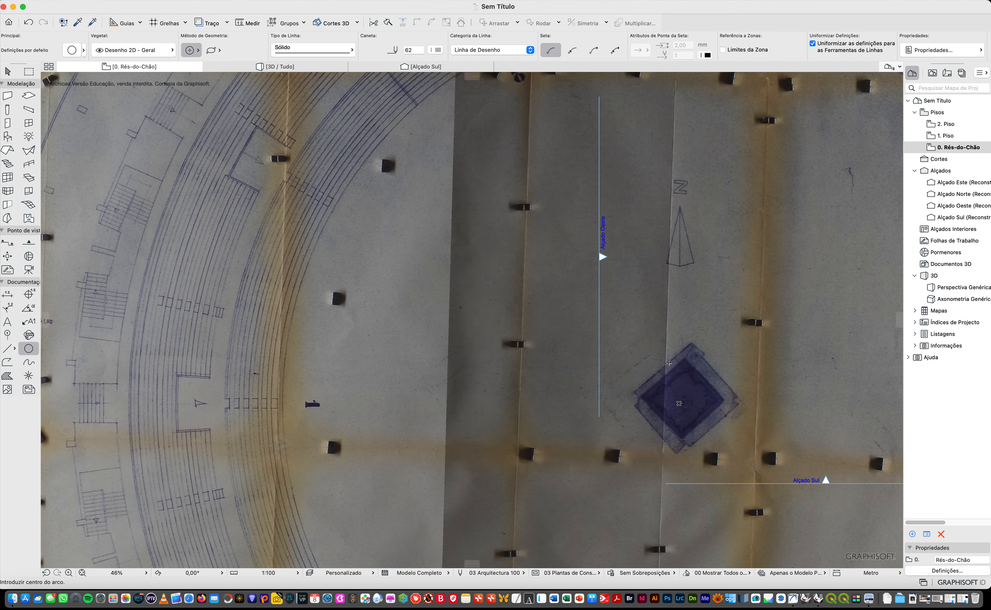
left_click(680, 404)
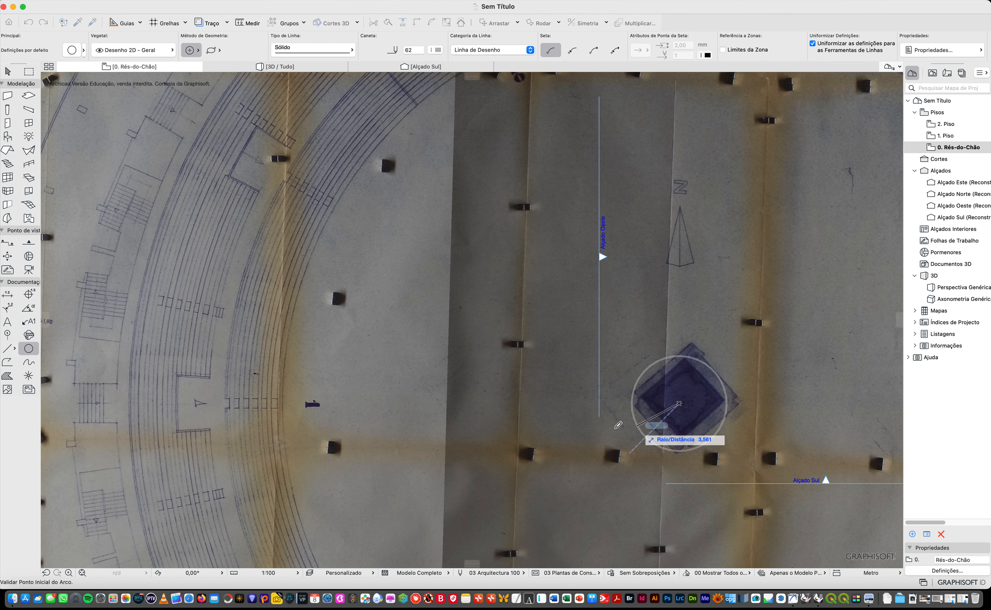
type("29")
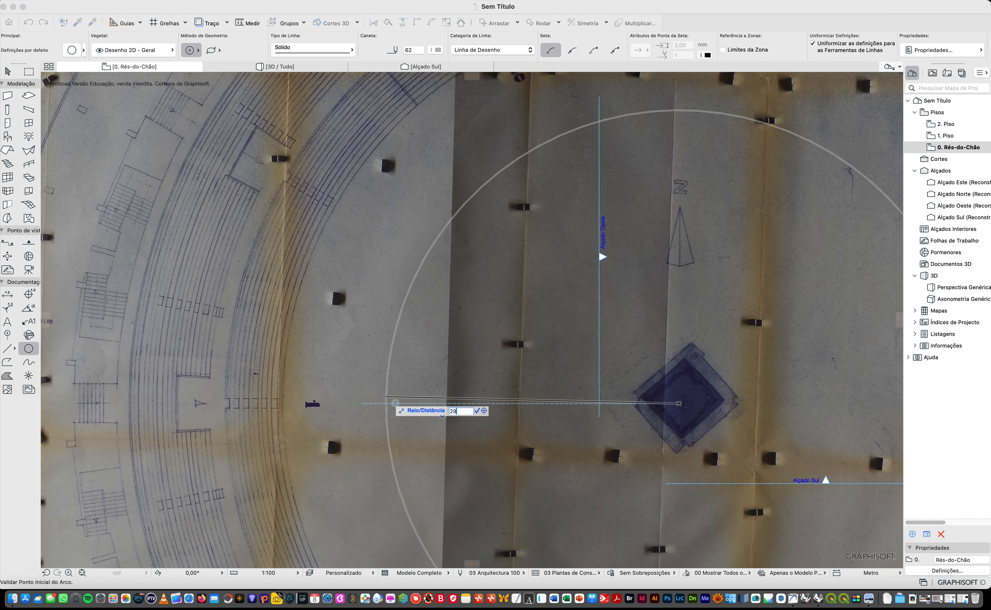
type(",75")
key("Return")
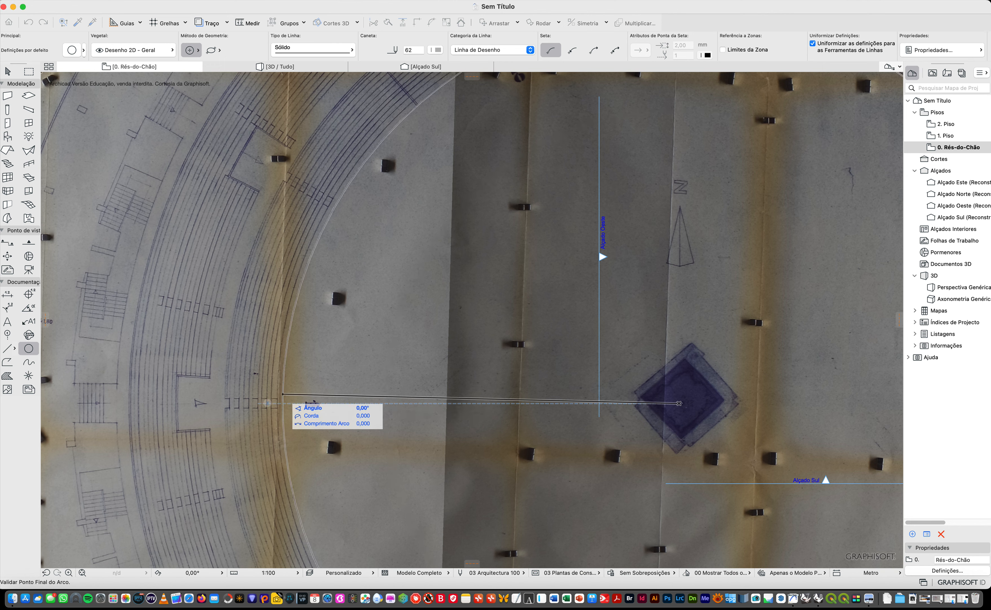
type("360")
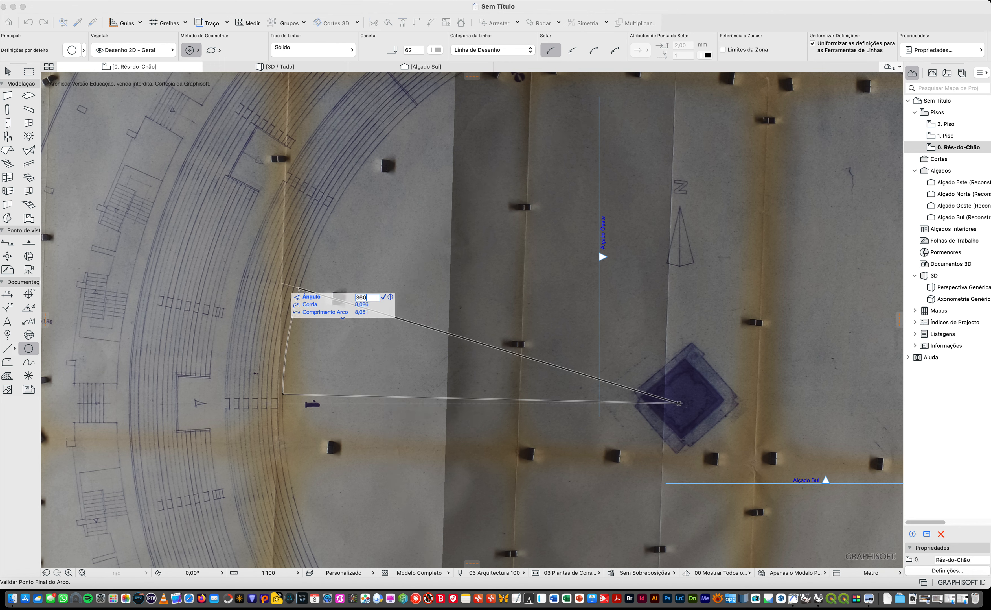
key("Return")
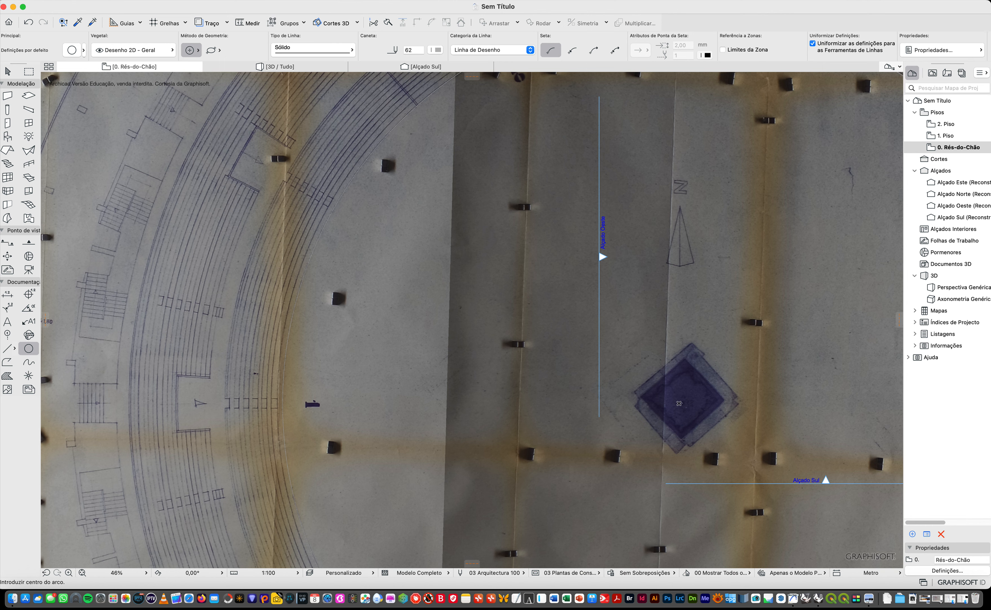
key("Escape")
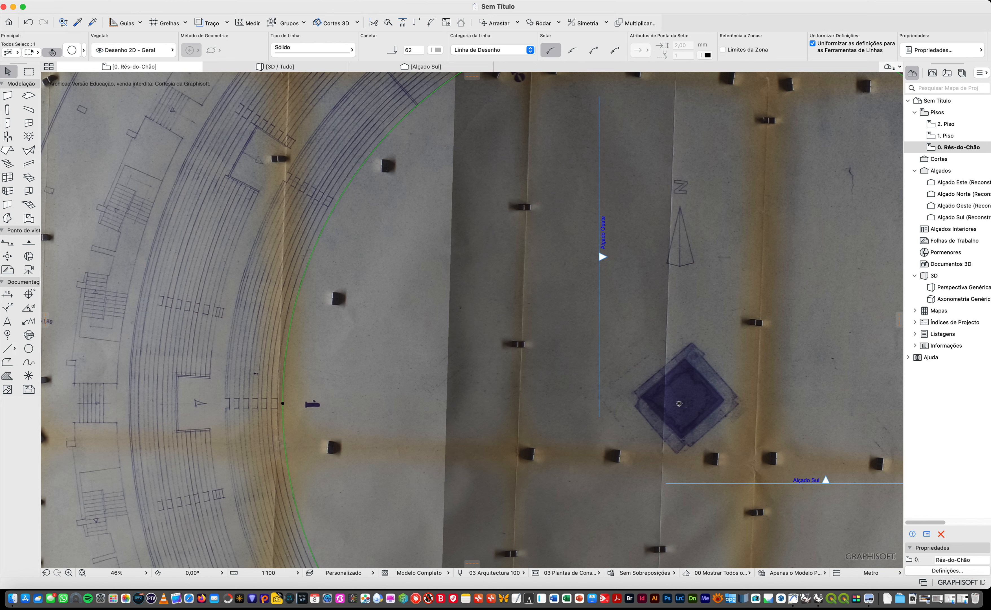
Assign the selected circle to the AUX layer with line pen 20, and clear the selection.
key("super+t")
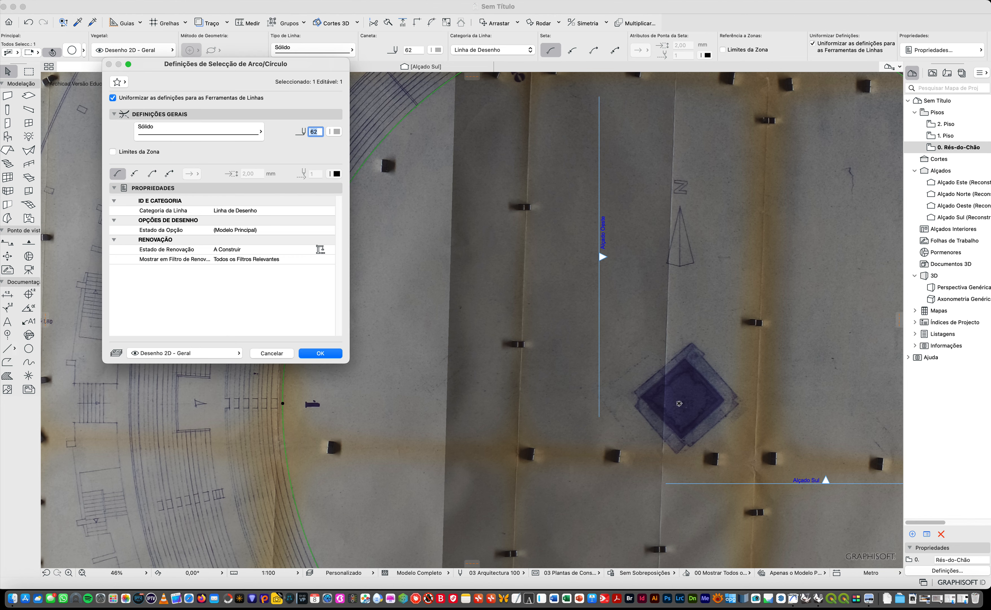
left_click(184, 353)
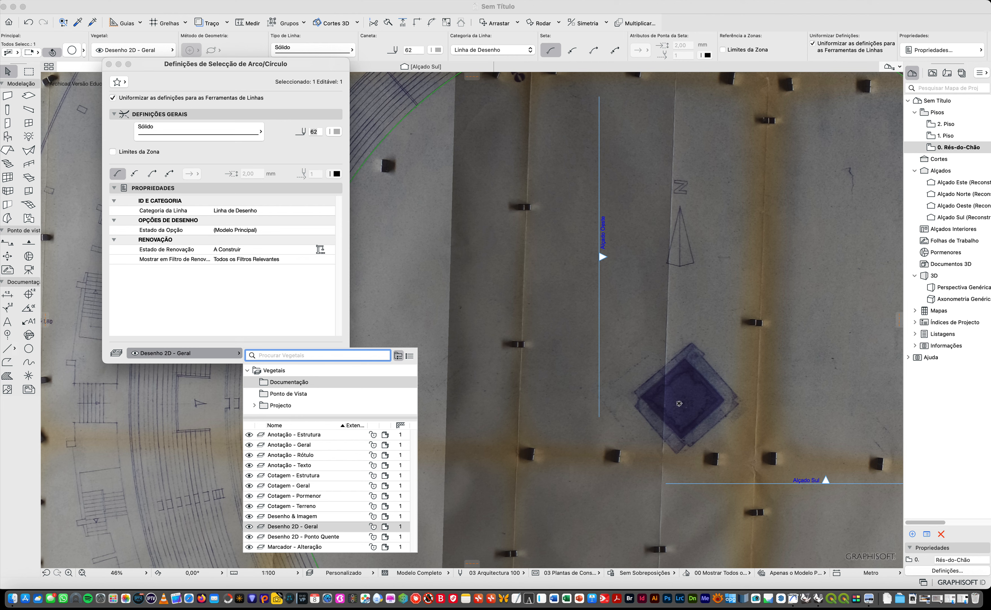
left_click(274, 370)
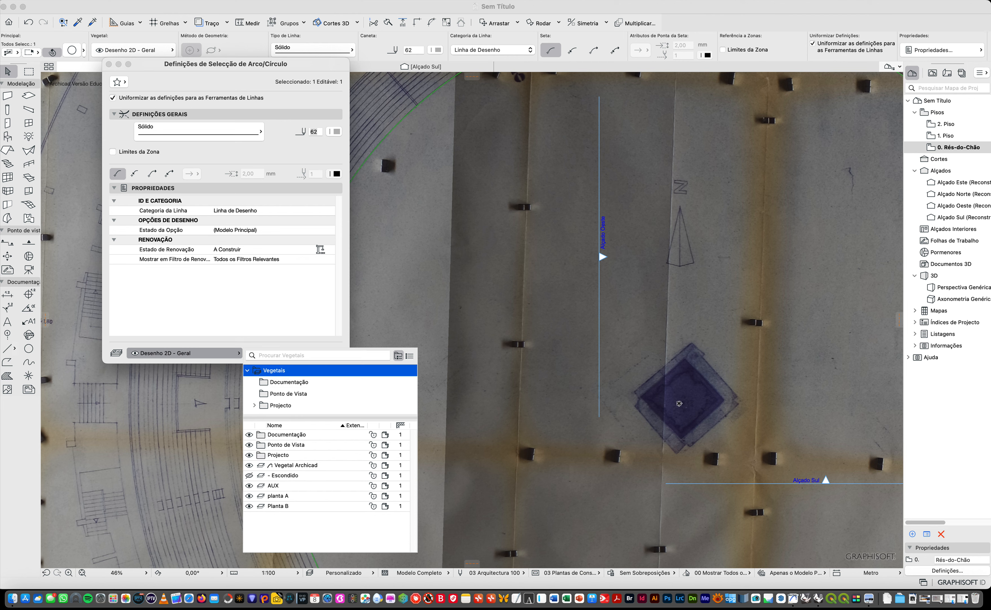
left_click(276, 486)
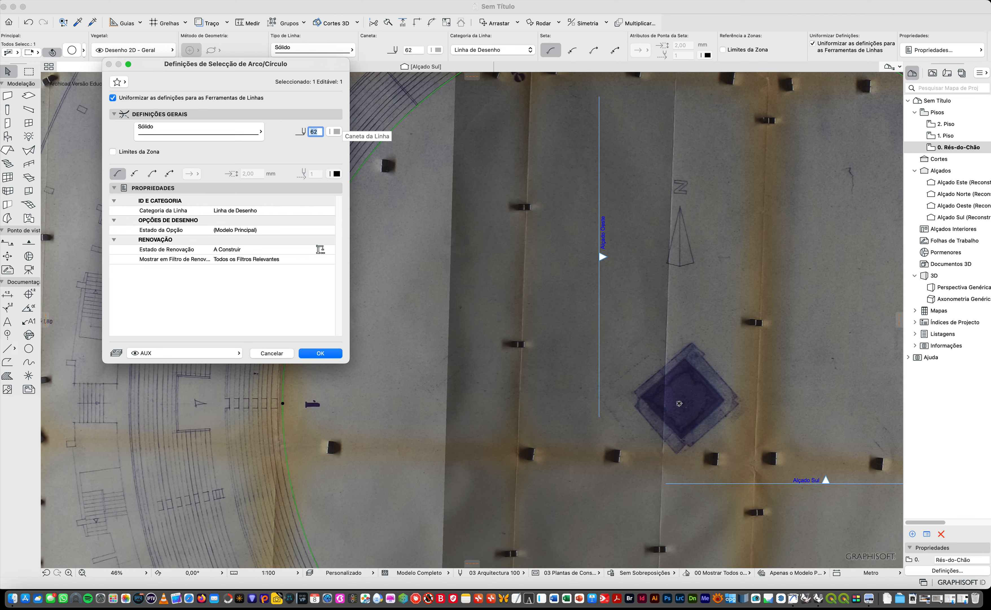
left_click(335, 131)
type("20")
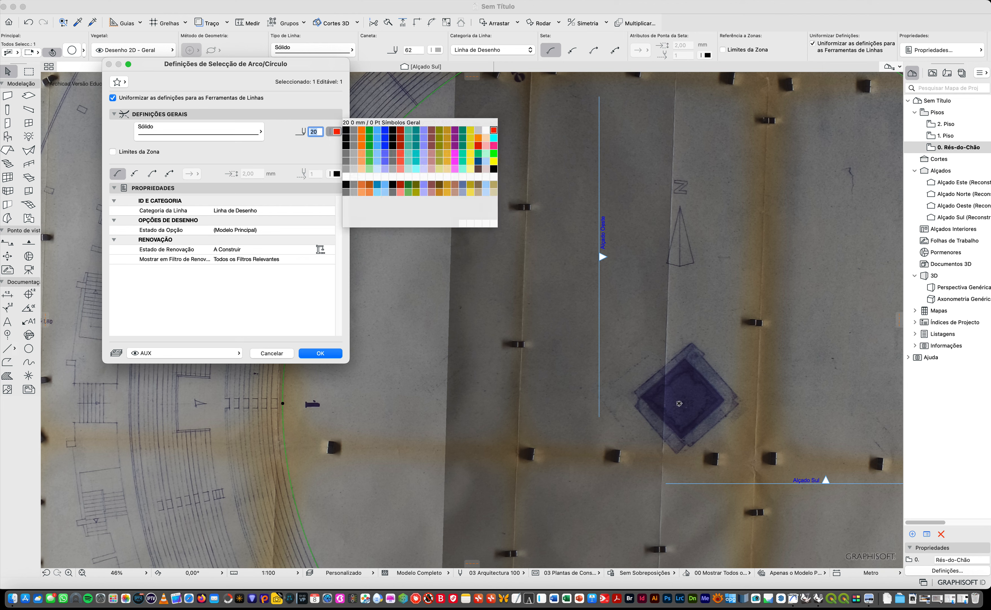
key("Return")
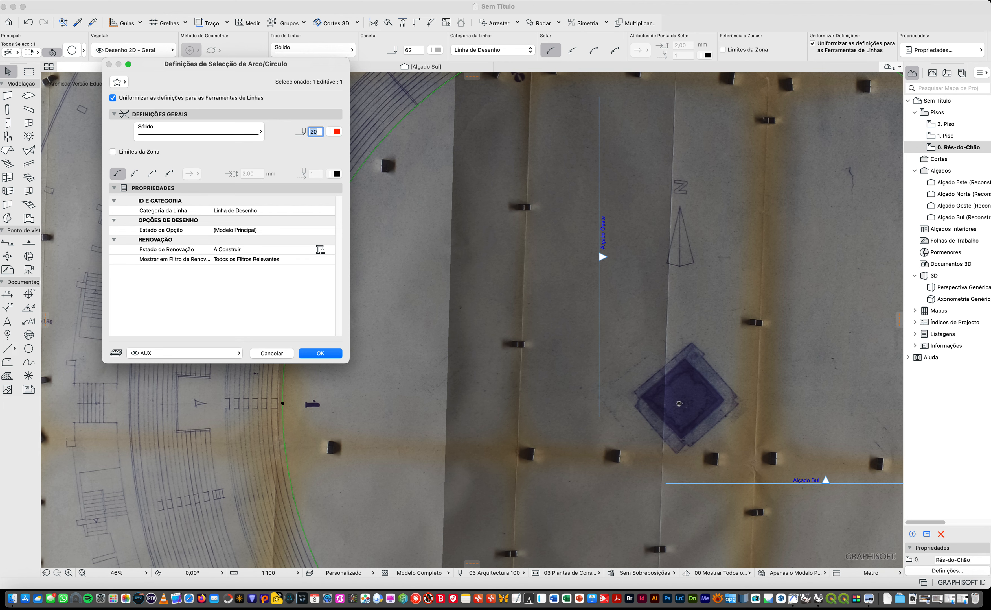
key("Return")
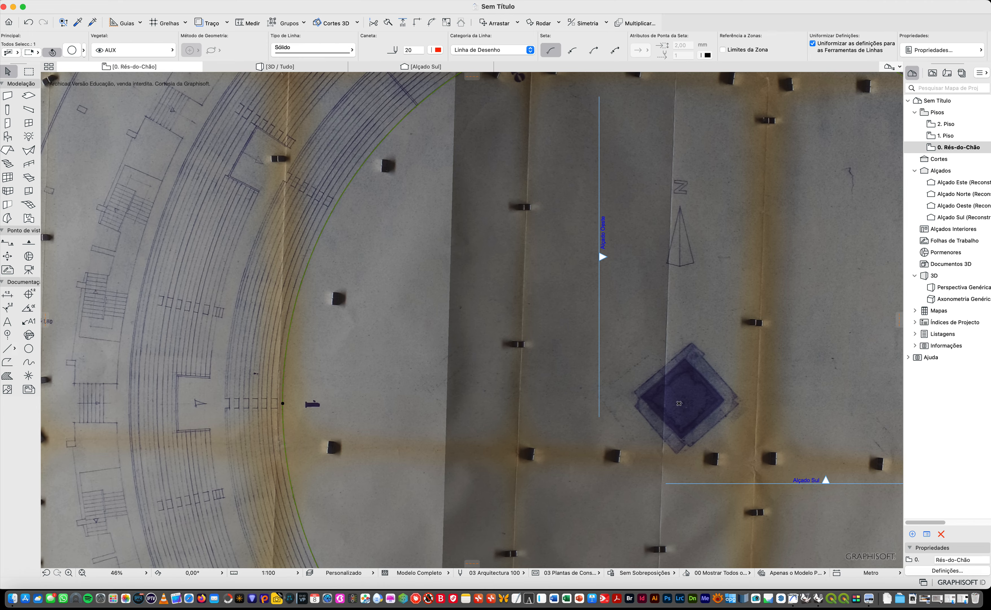
key("Escape")
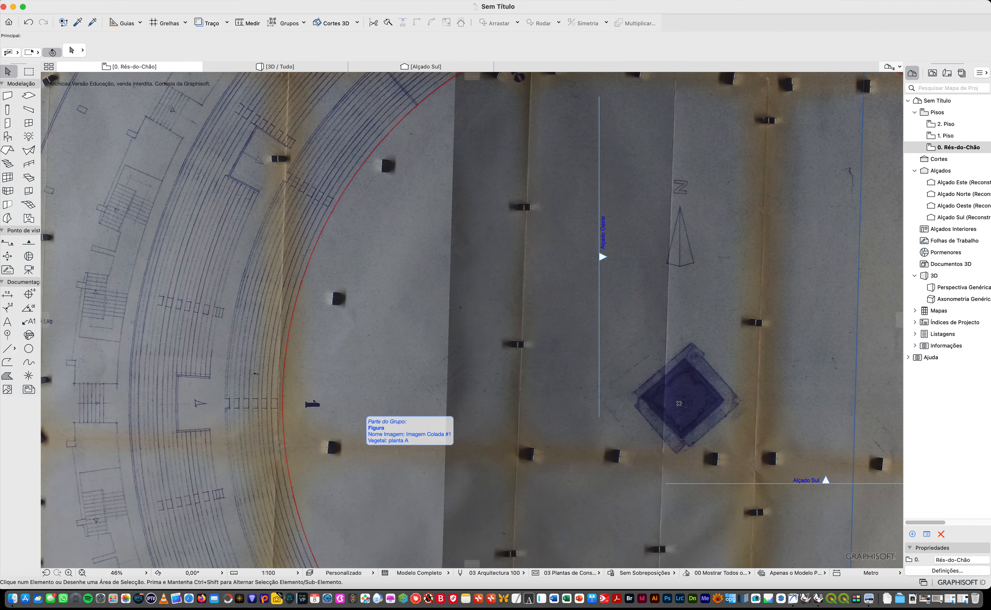
Examine how the red circle fits the innermost ring of the scanned plan and the surrounding curved walls.
scroll(215, 409, "down", 3)
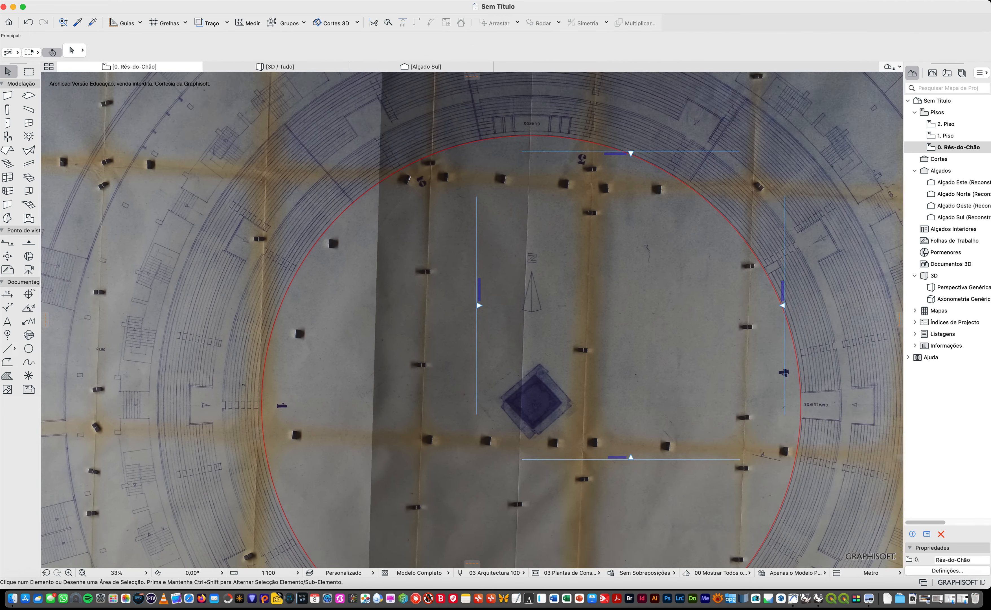
scroll(214, 411, "up", 8)
scroll(234, 368, "up", 1)
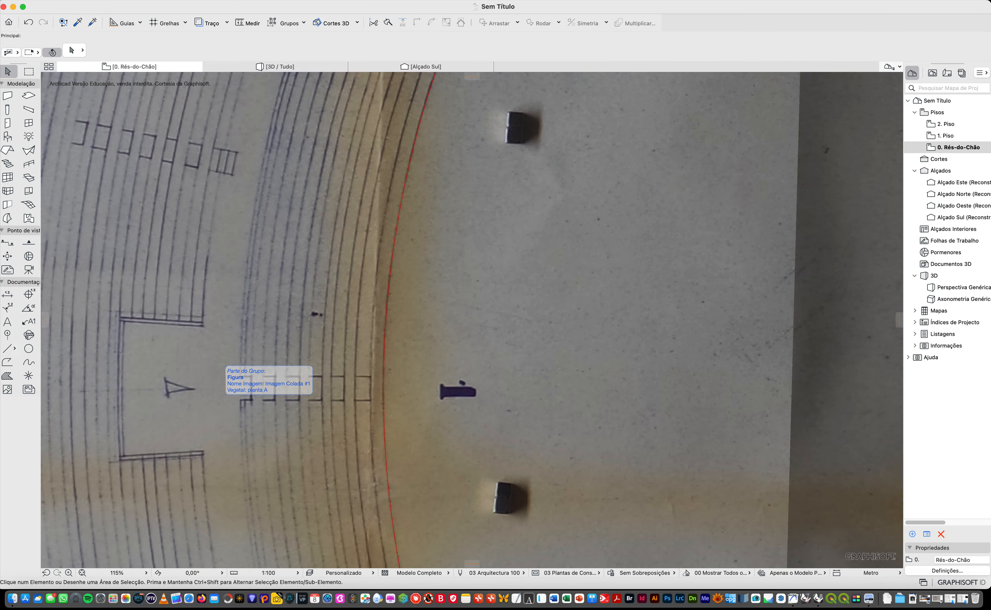
scroll(234, 368, "down", 15)
scroll(454, 400, "up", 8)
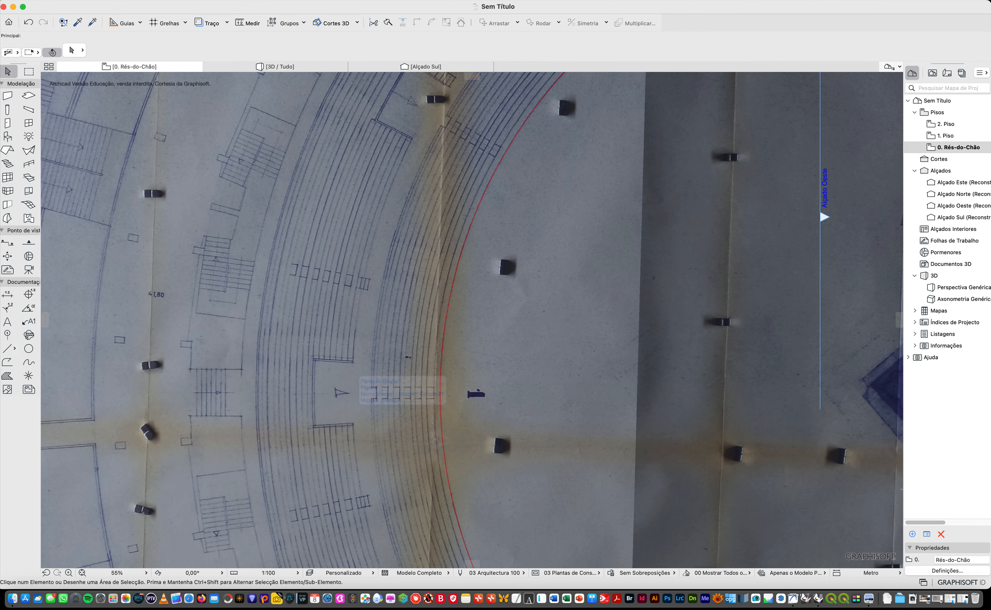
scroll(57, 414, "up", 2)
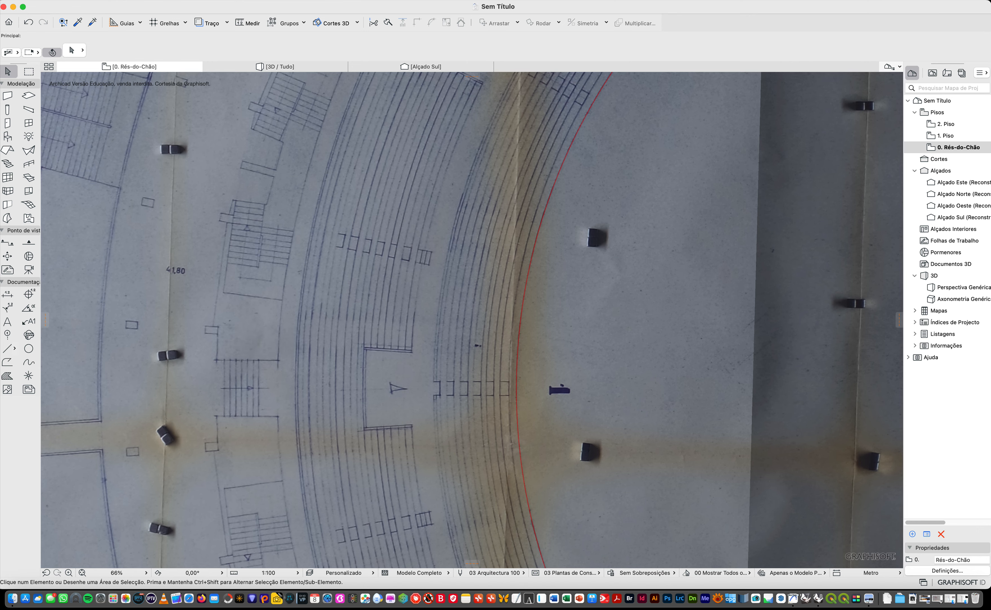
scroll(88, 419, "down", 2)
Measure the thickness of the double-line curved wall at its corner beside the corridor opening.
scroll(87, 419, "up", 12)
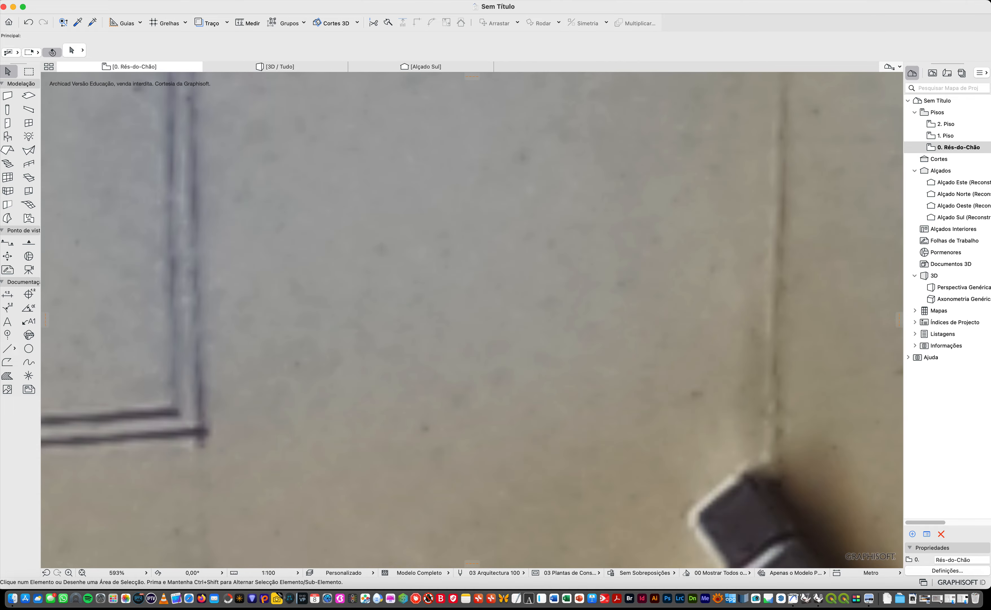
left_click(248, 23)
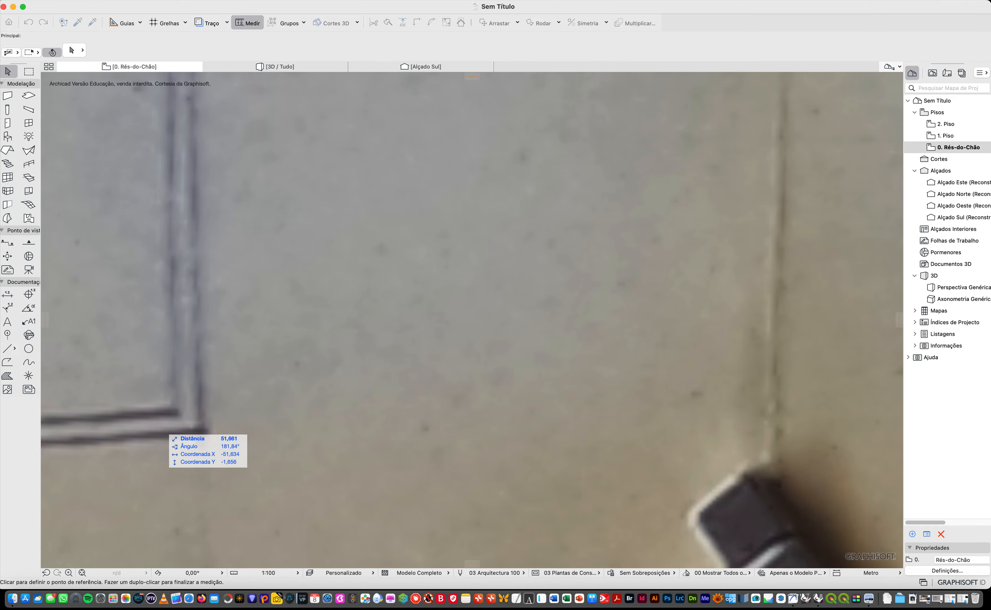
left_click(176, 410)
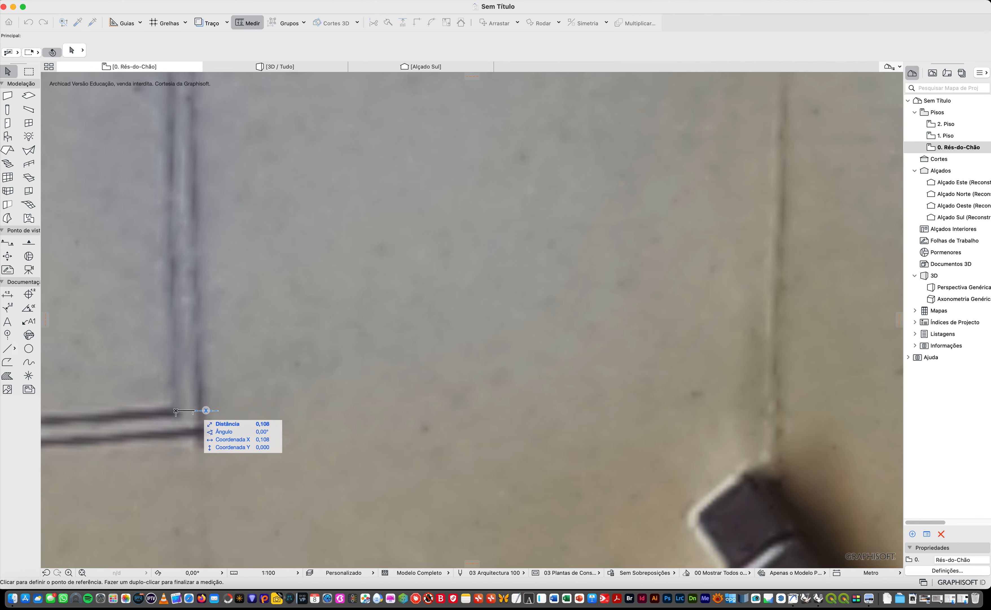
scroll(206, 410, "up", 3)
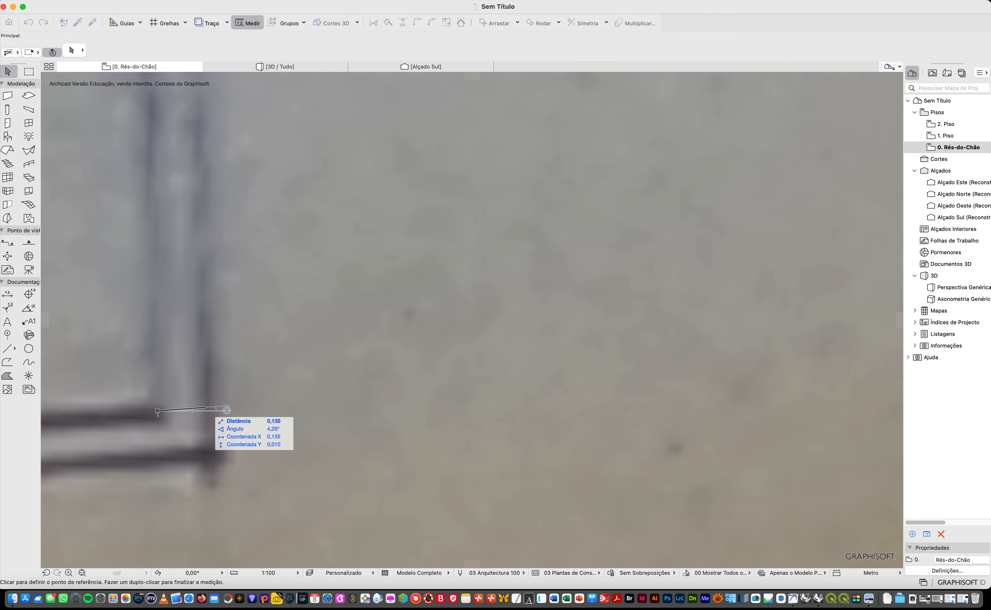
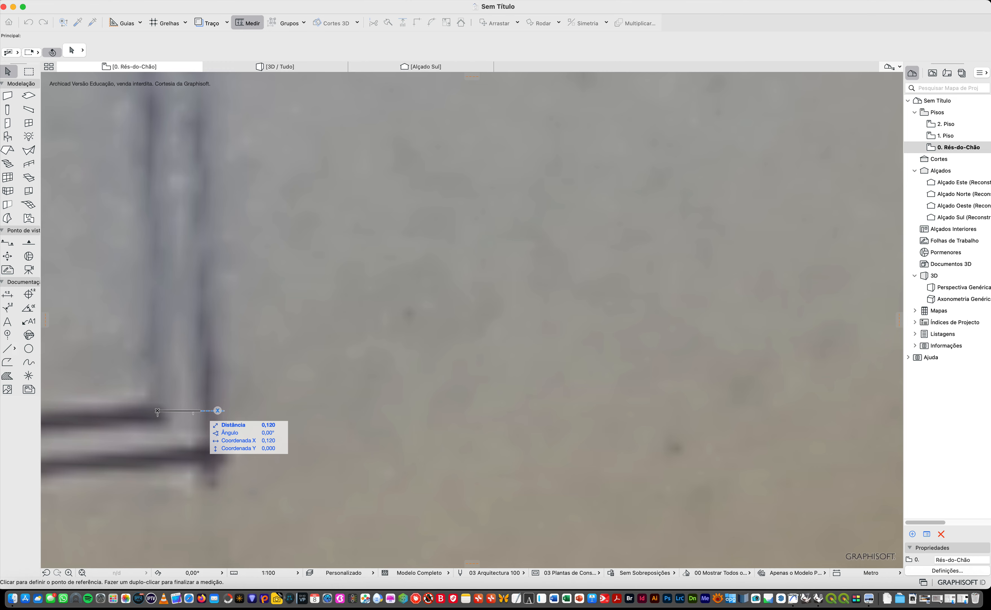
key("Escape")
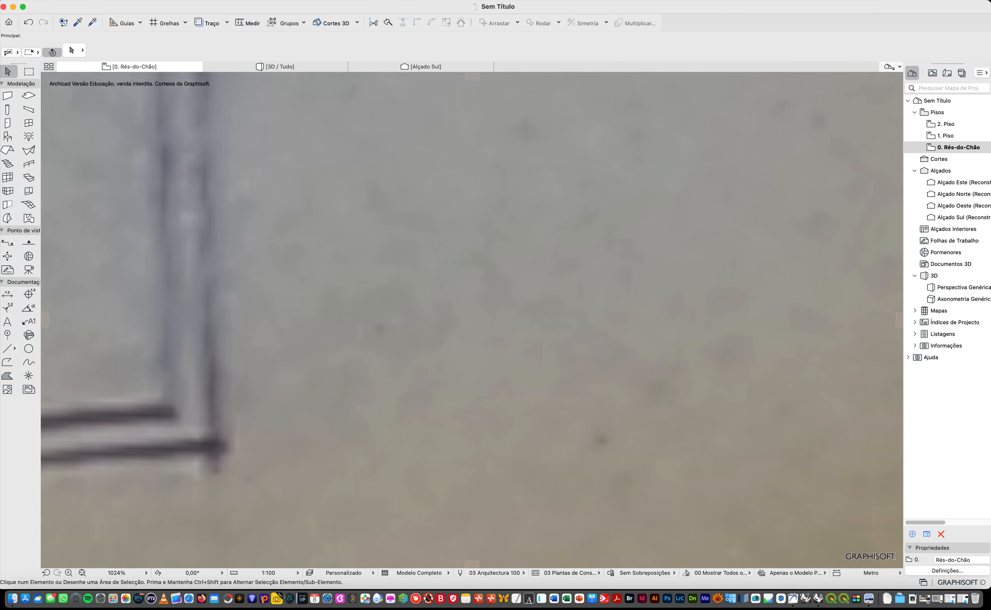
Set up the Wall tool for curved walls defined by centre, with a basic structure and a thickness of 0,150.
scroll(219, 410, "down", 12)
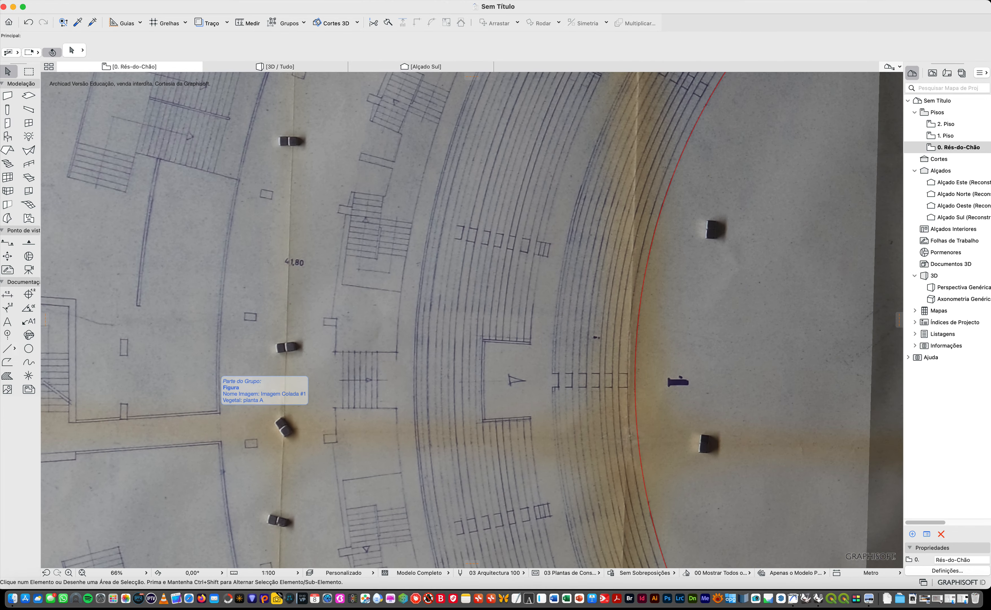
scroll(220, 418, "up", 4)
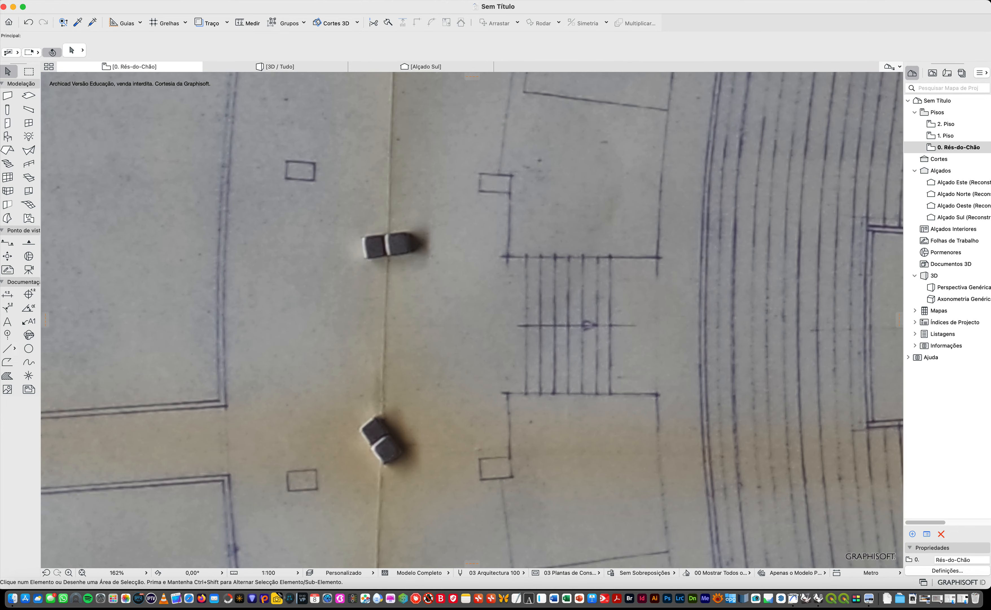
scroll(221, 399, "up", 3)
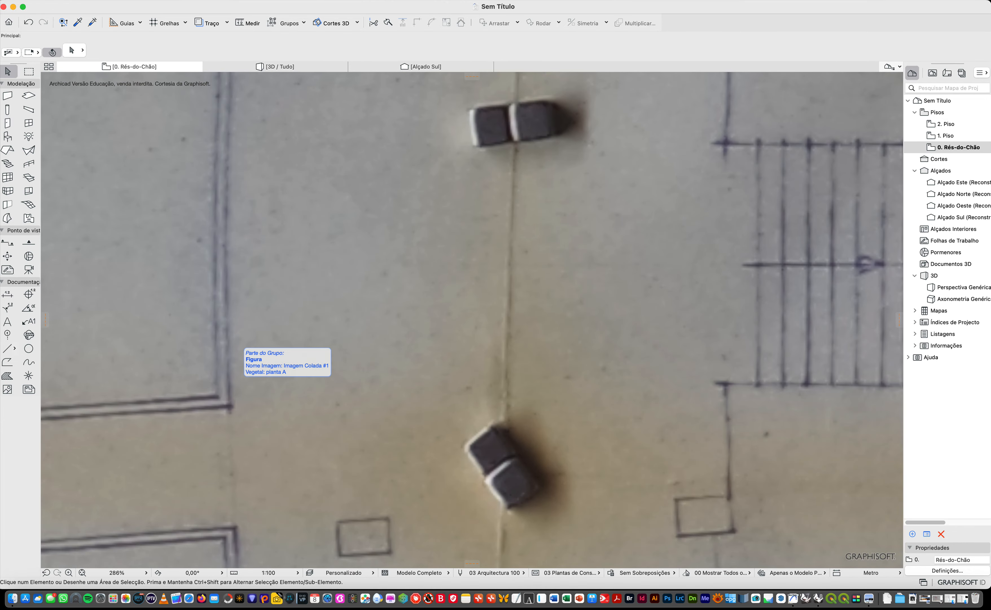
left_click(7, 95)
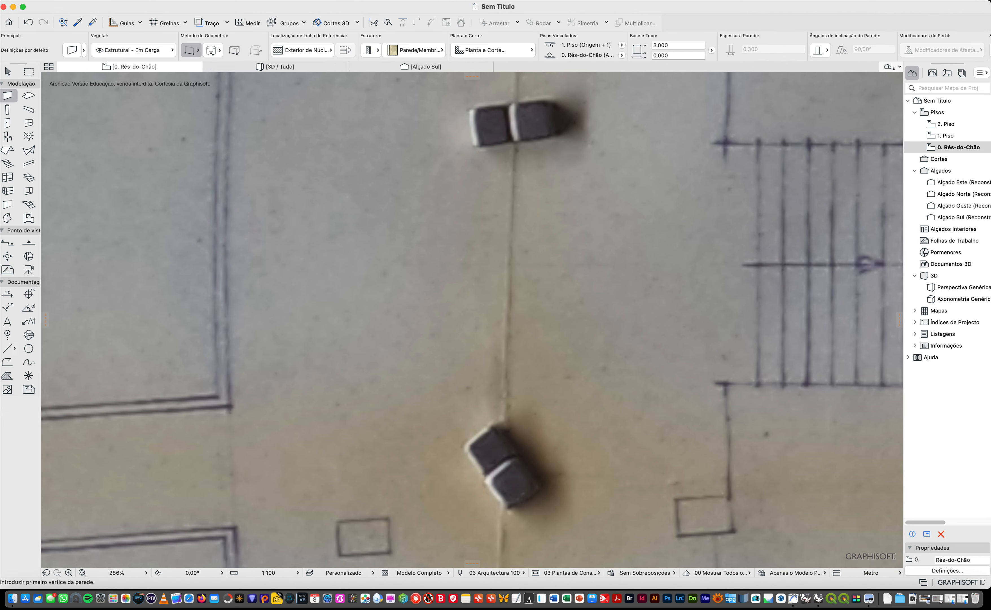
left_click(210, 50)
left_click(370, 49)
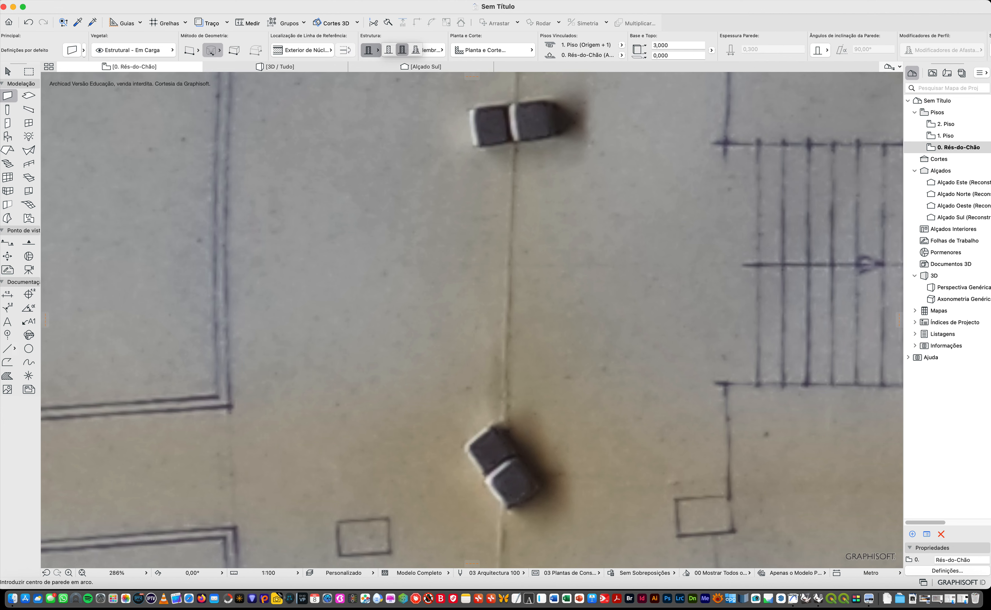
left_click(389, 50)
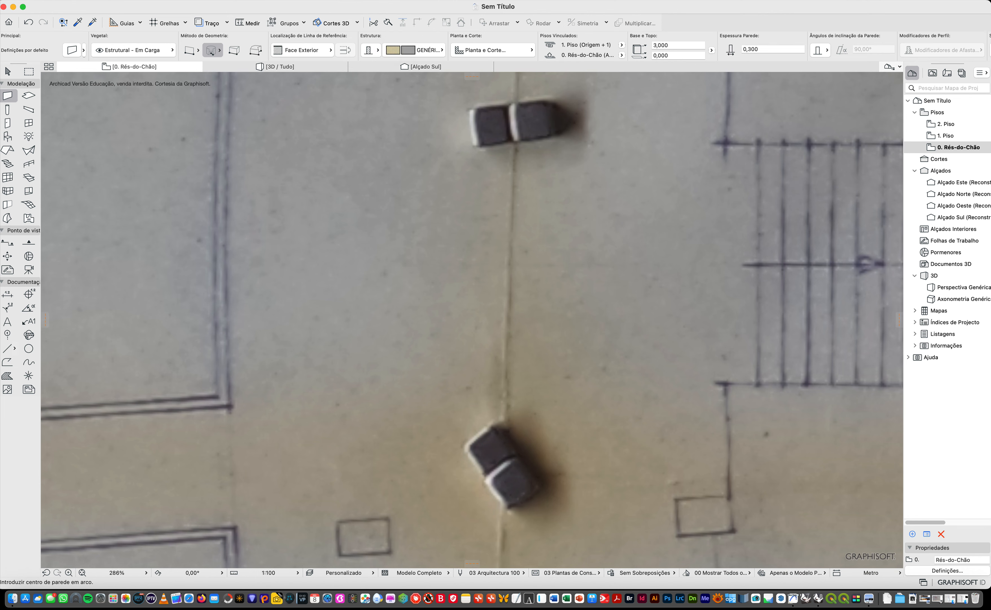
left_click_drag(748, 49, 760, 49)
type("15")
Start a curved wall centred on the project origin, aligning its radius with the scanned double-line wall near the corridor.
scroll(381, 340, "down", 10)
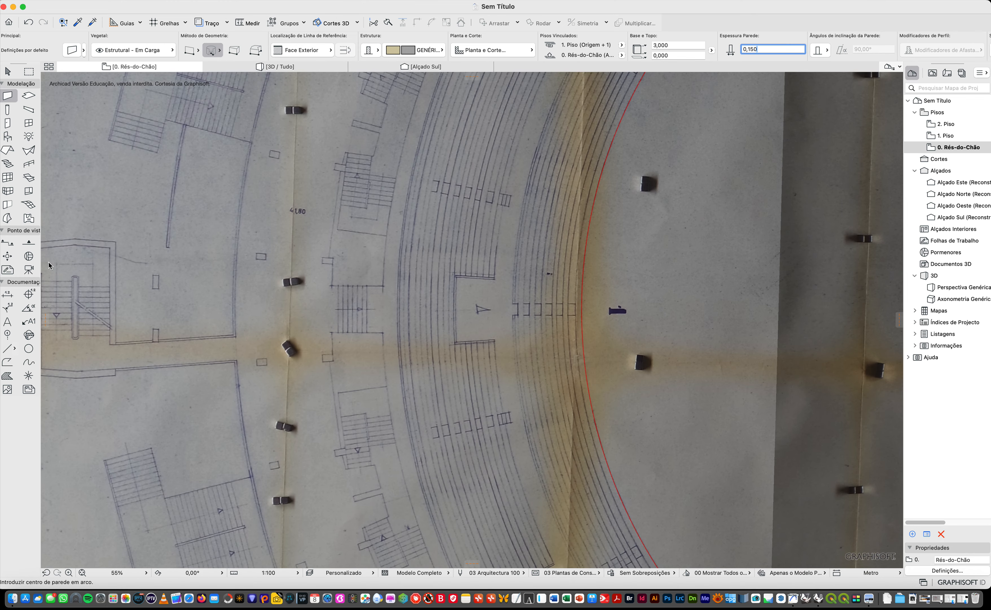
scroll(49, 266, "down", 2)
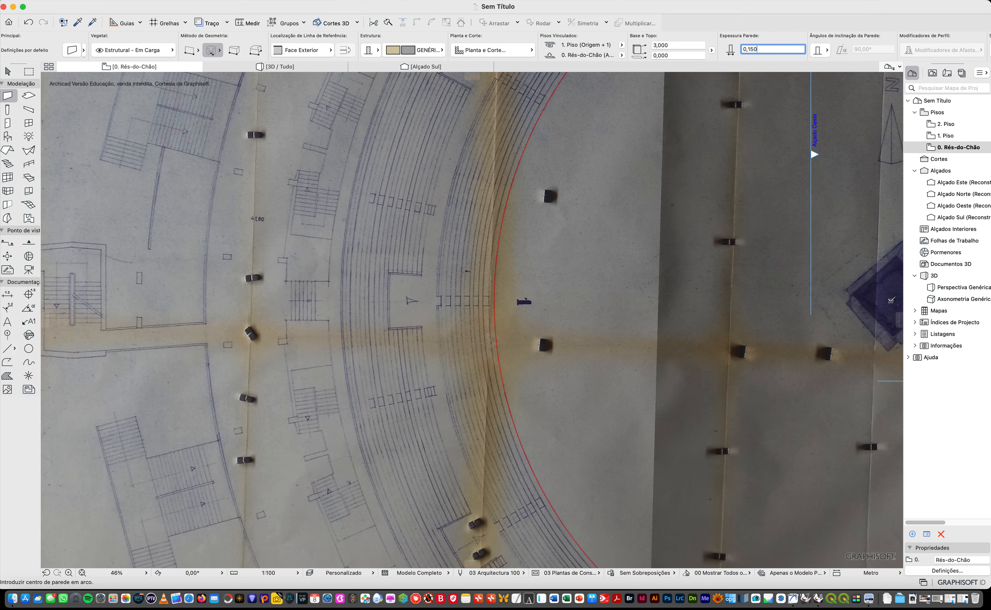
left_click(891, 301)
scroll(171, 313, "up", 10)
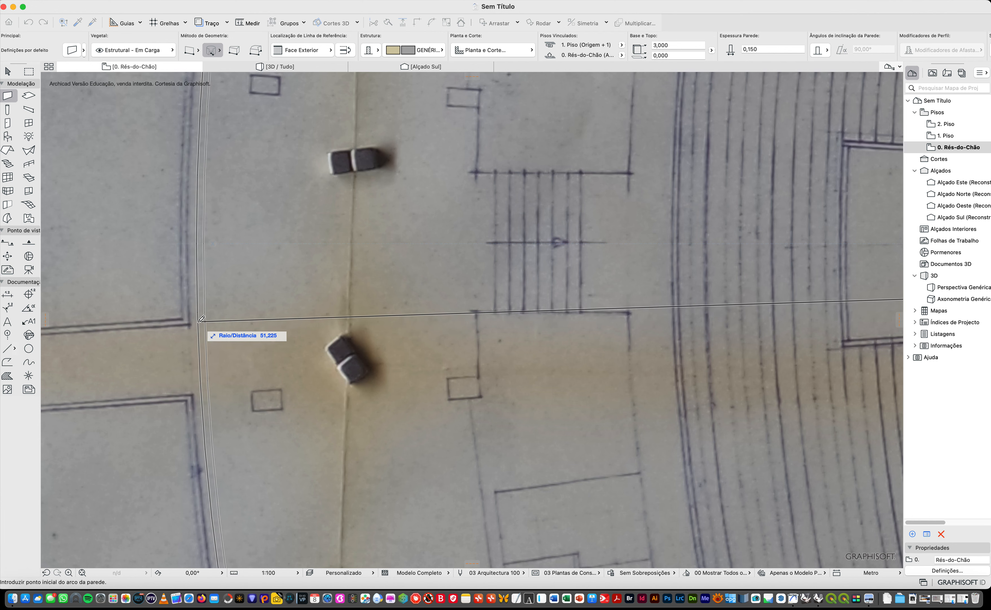
scroll(201, 318, "down", 10)
scroll(239, 331, "up", 6)
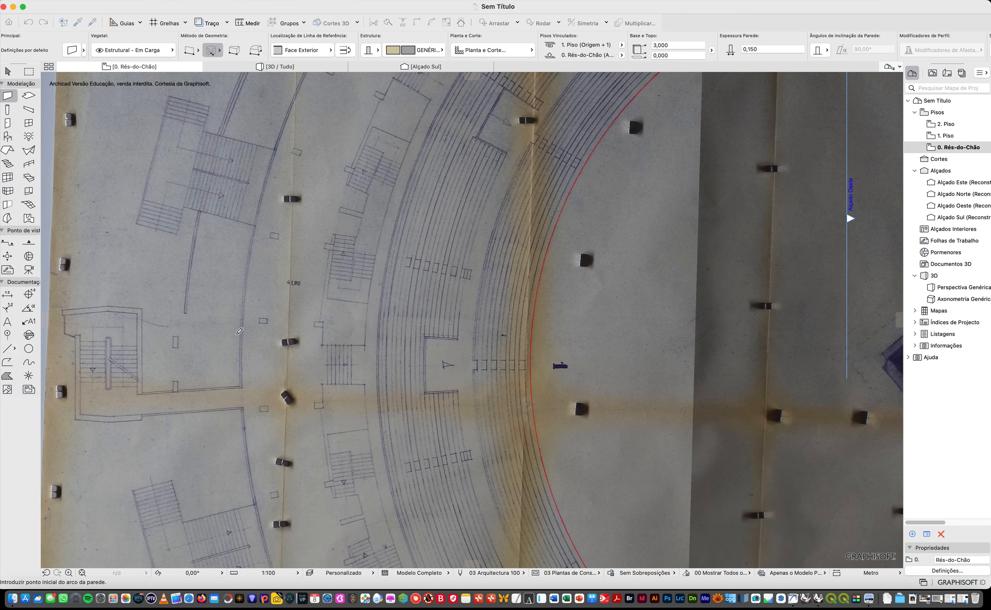
scroll(240, 331, "up", 5)
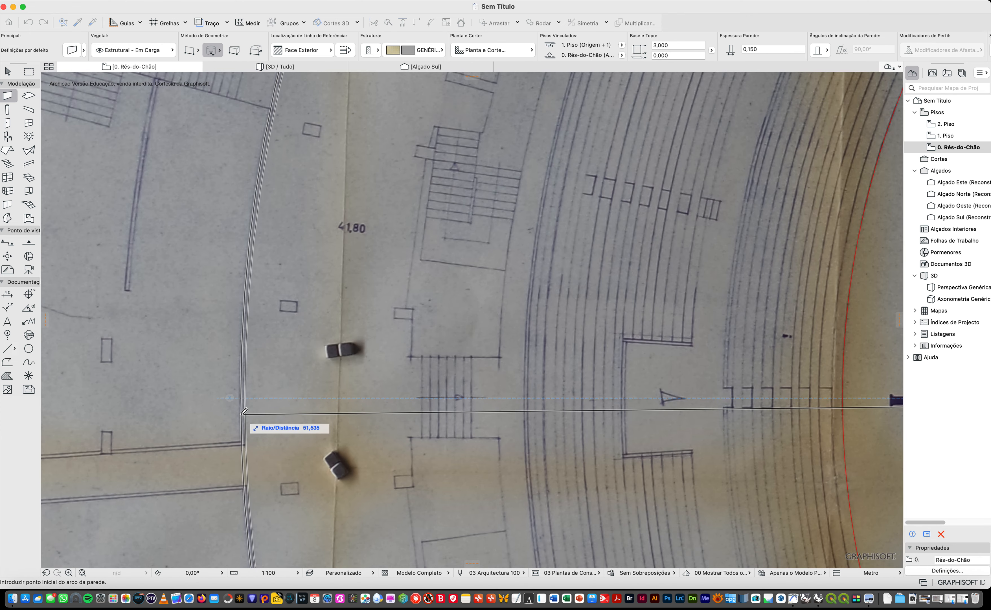
scroll(244, 411, "up", 5)
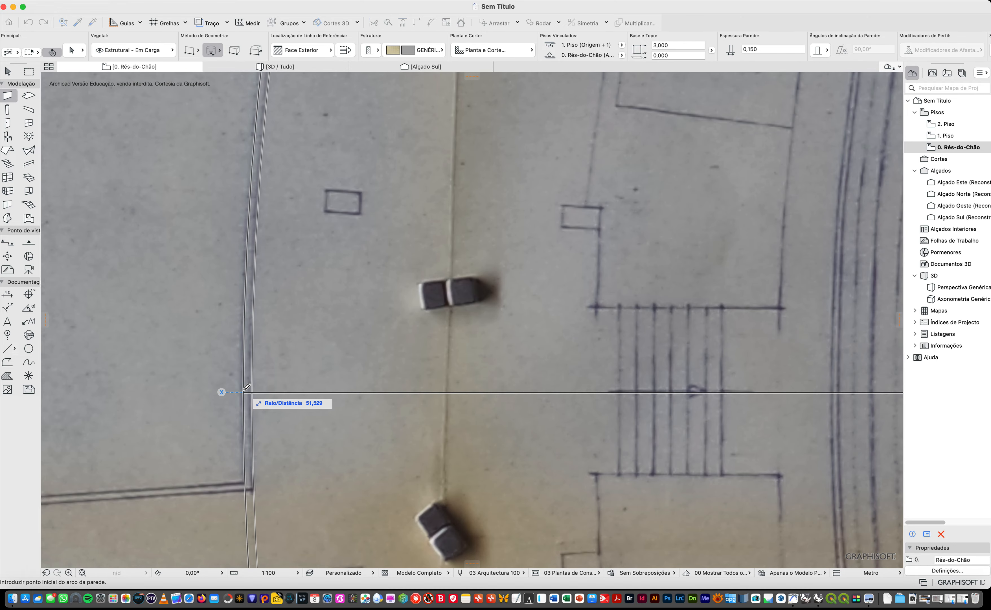
left_click(244, 391)
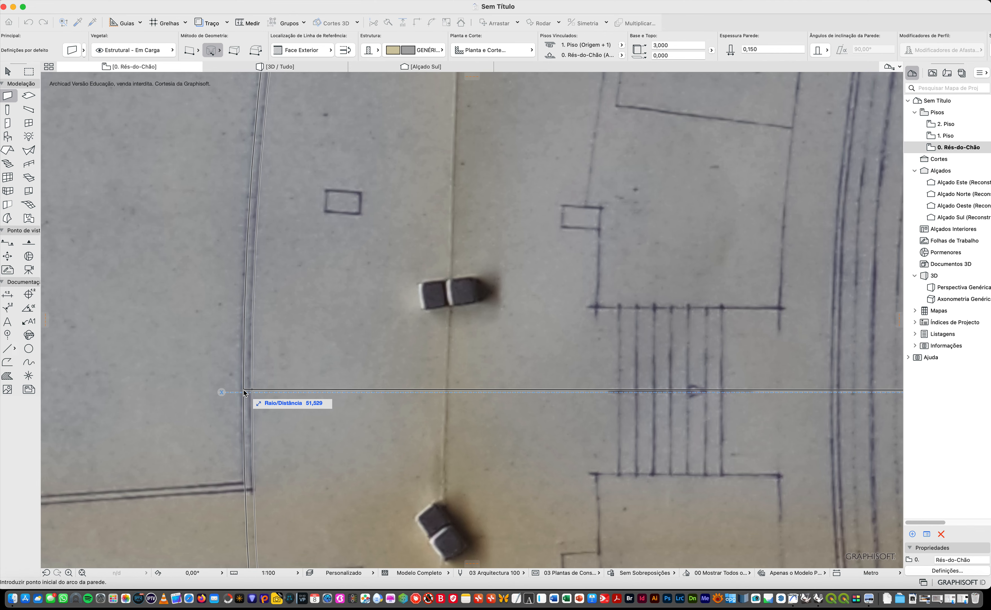
Complete the curved wall as a full circle with a radius of 51,50 and an angle of 360°.
scroll(244, 392, "up", 10)
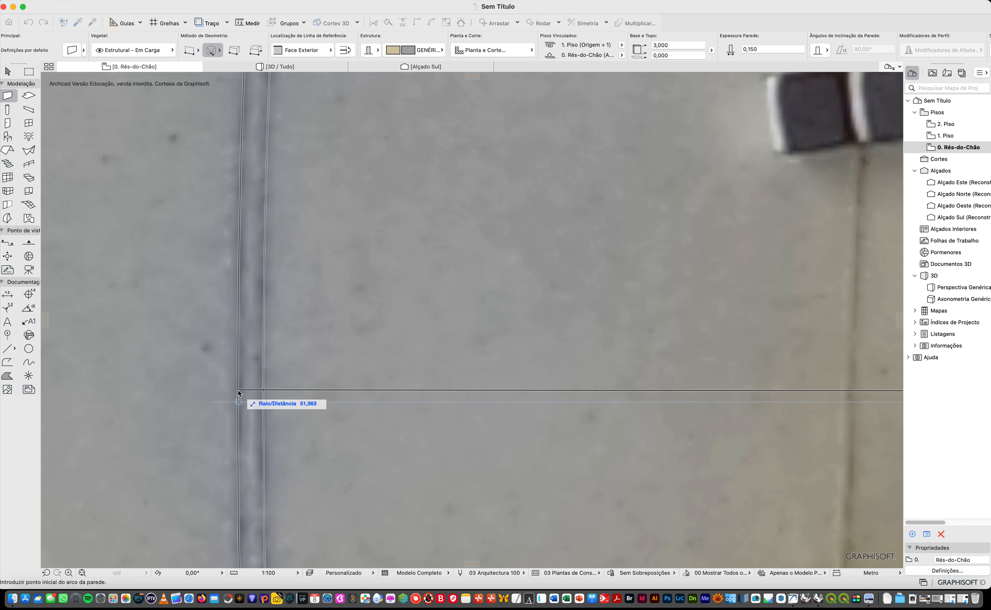
type("51,50")
key("Return")
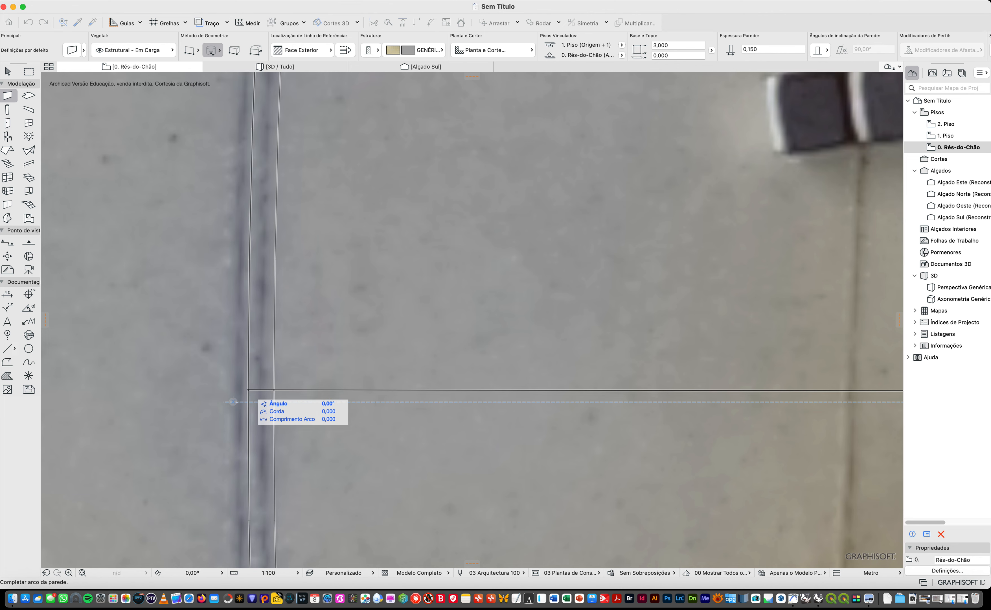
type("360")
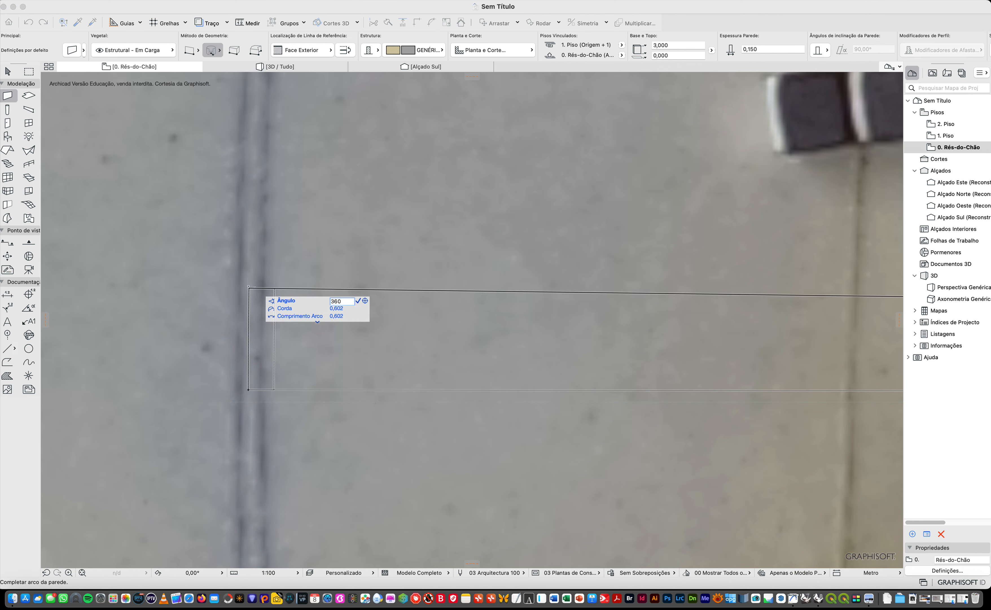
key("Return")
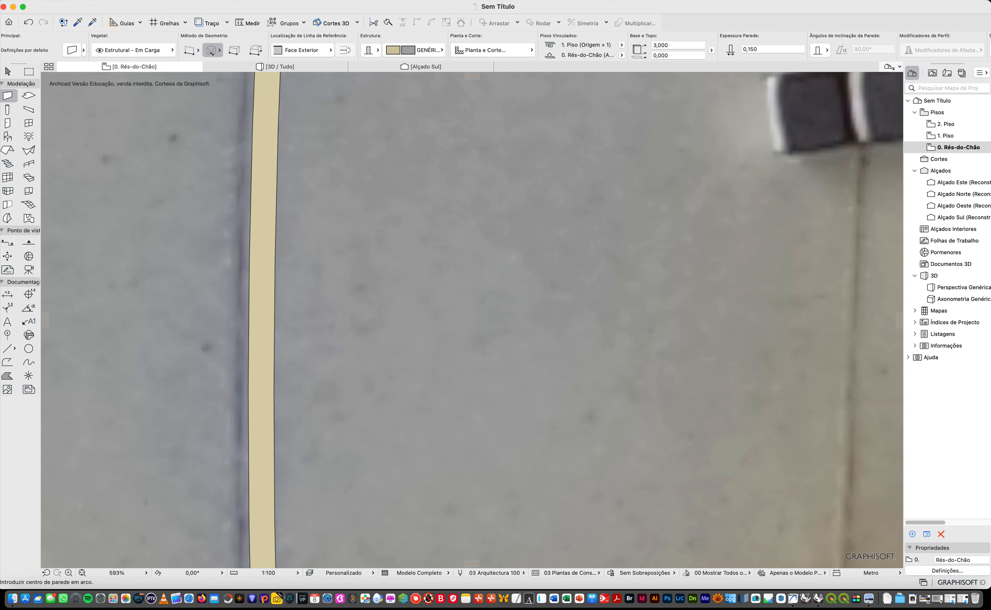
Choose the rectangular empty door opening (Vão de Porta Rectangular) as the default door type.
scroll(309, 357, "down", 10)
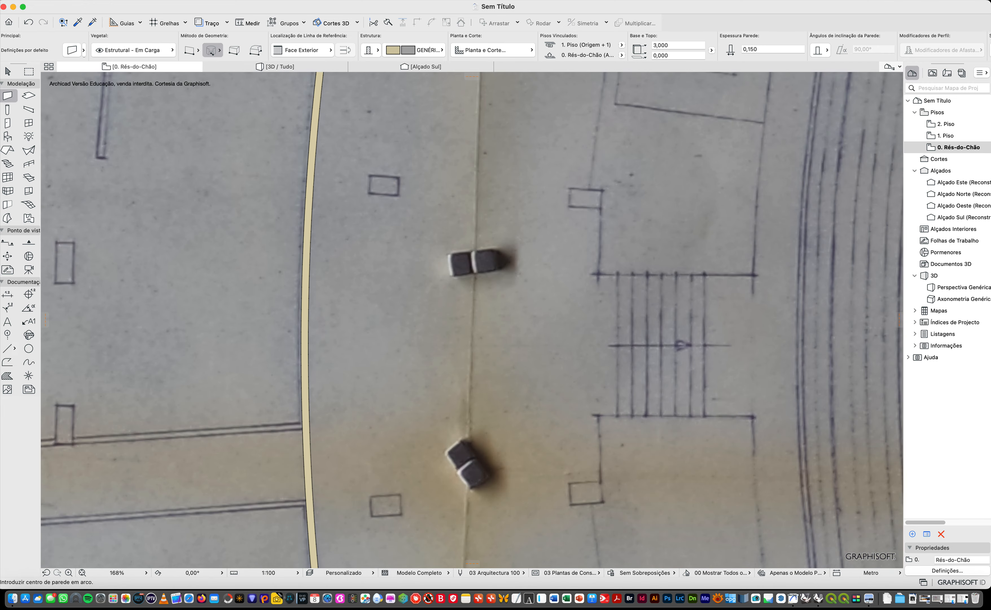
scroll(279, 446, "down", 2)
scroll(279, 446, "up", 5)
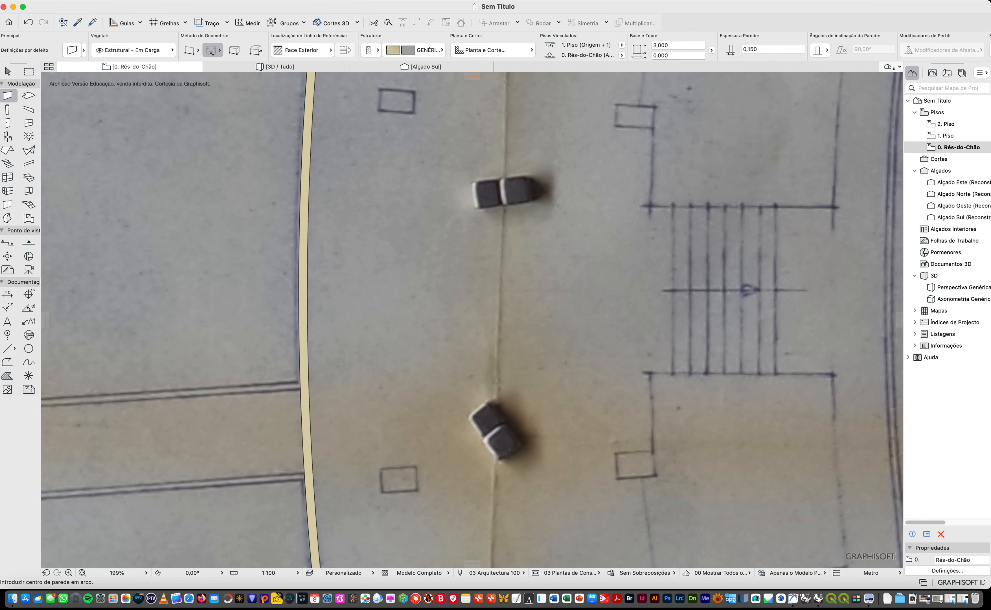
left_click(7, 122)
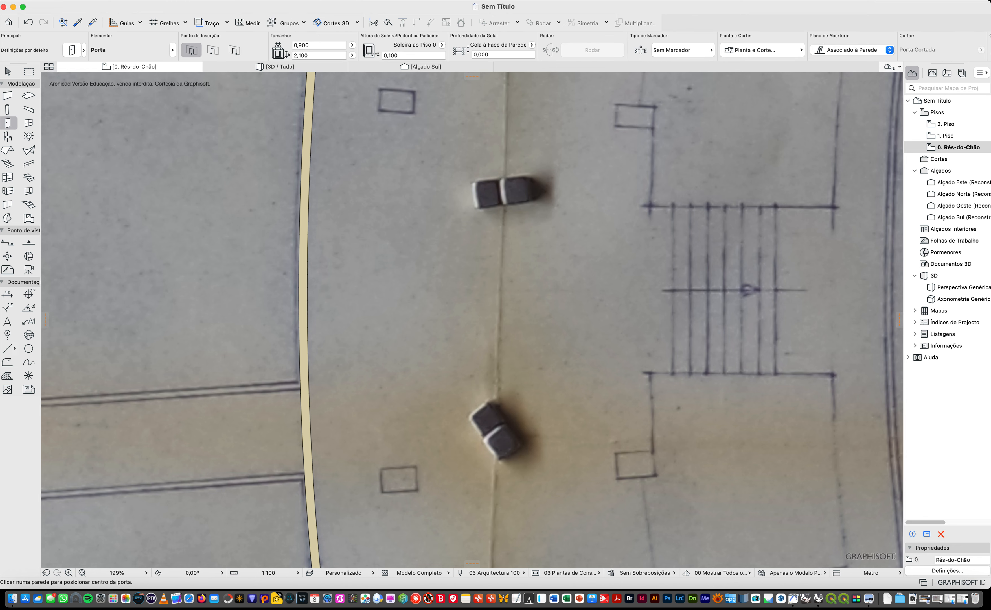
left_click(72, 50)
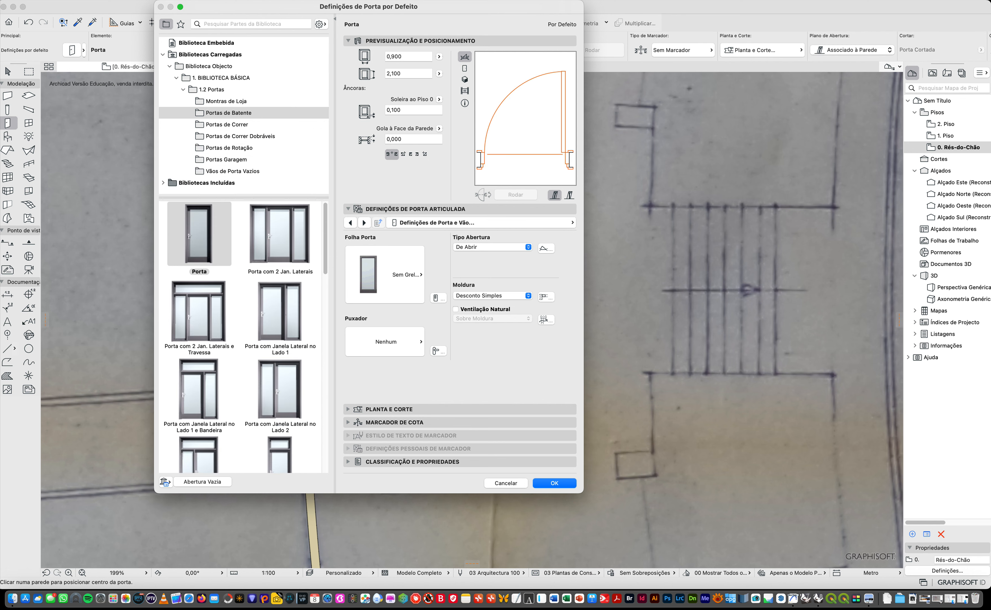
left_click(233, 171)
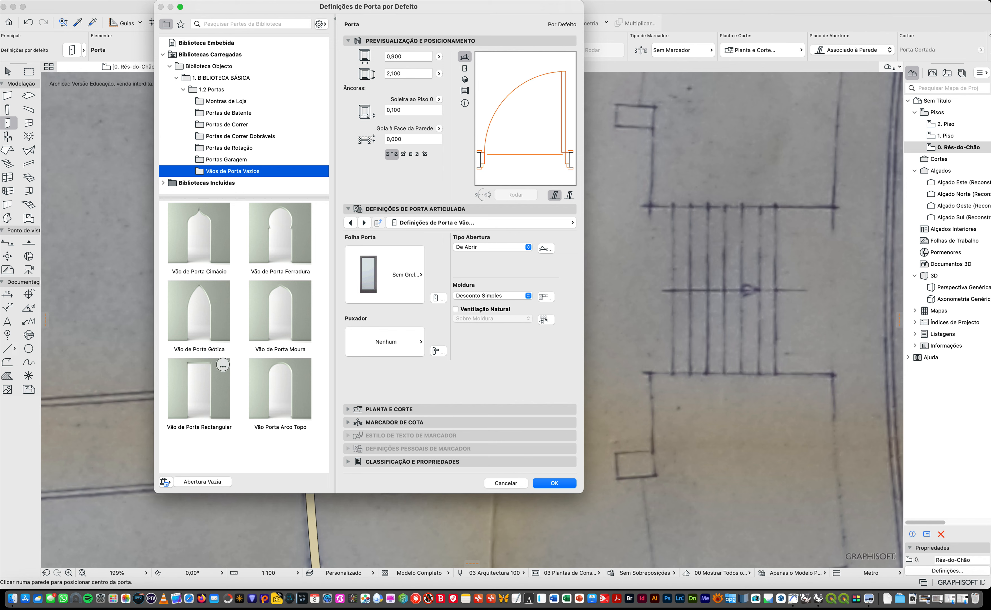
left_click(199, 389)
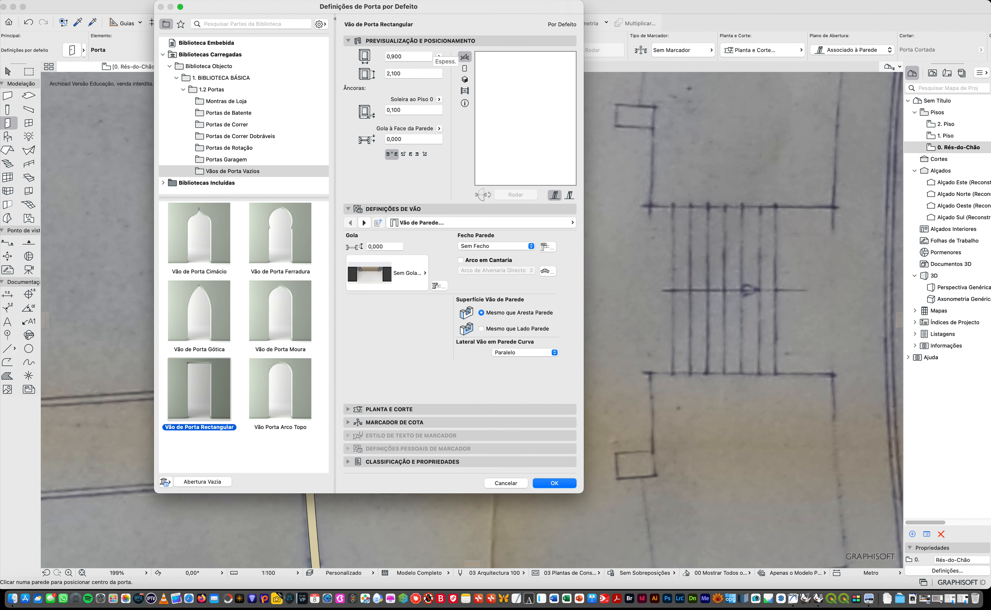
Set the opening's width to 3,000 and sill height to 0,000, and insert it in the circular wall at the corridor.
double_click(421, 56)
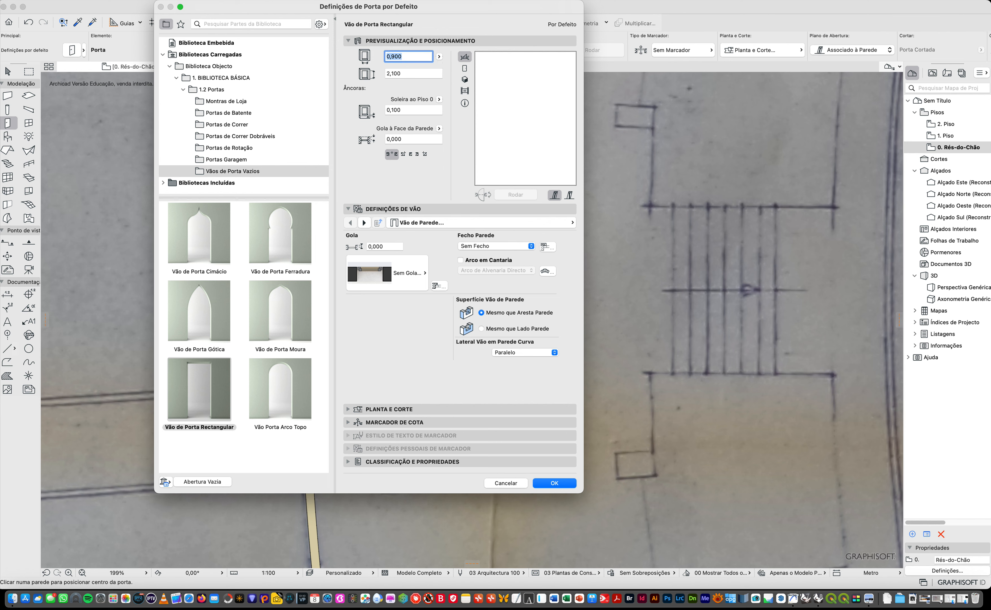
type("3")
left_click(413, 73)
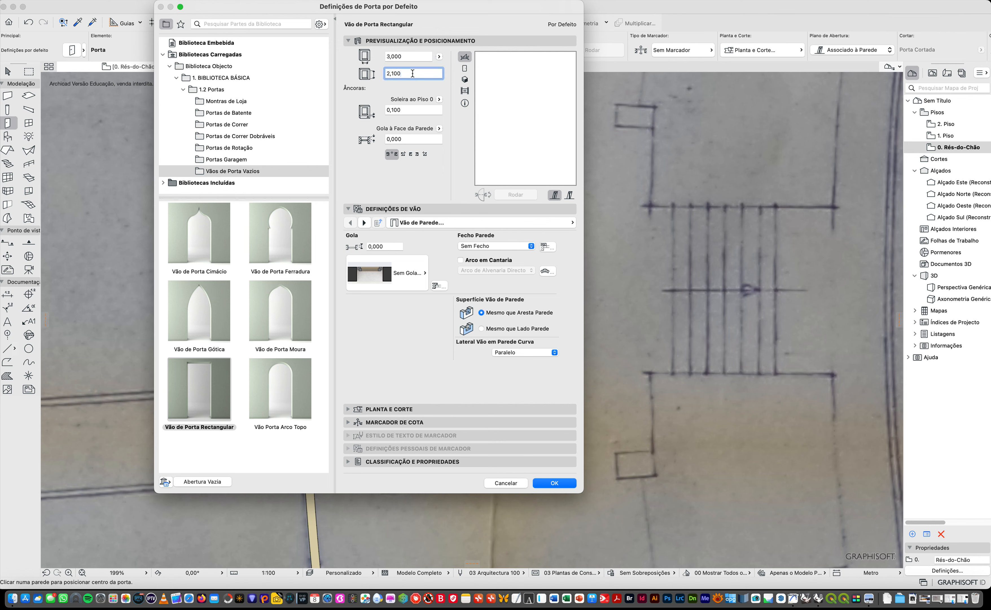
double_click(414, 109)
type("0")
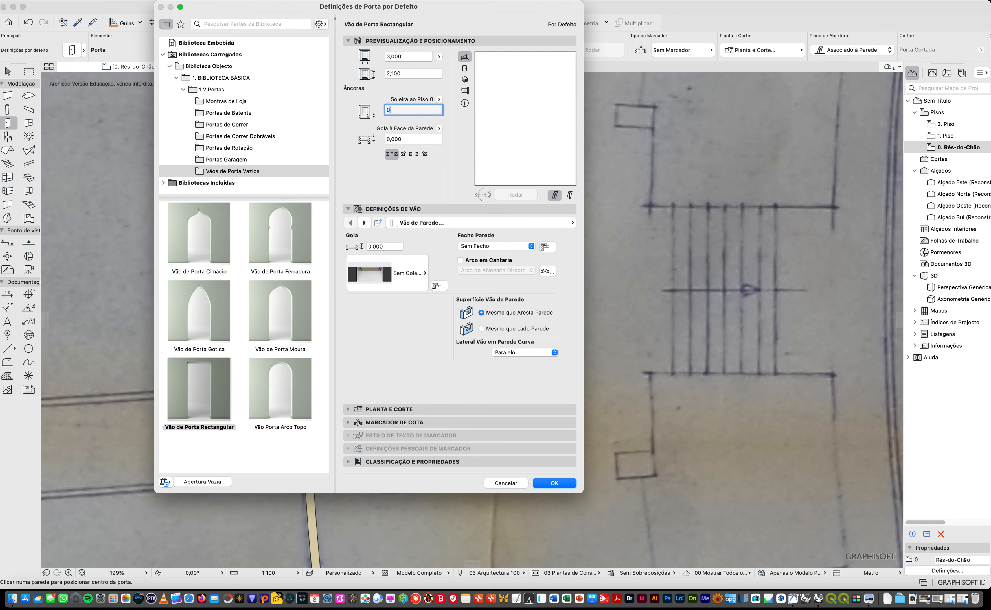
type(",000")
left_click(559, 482)
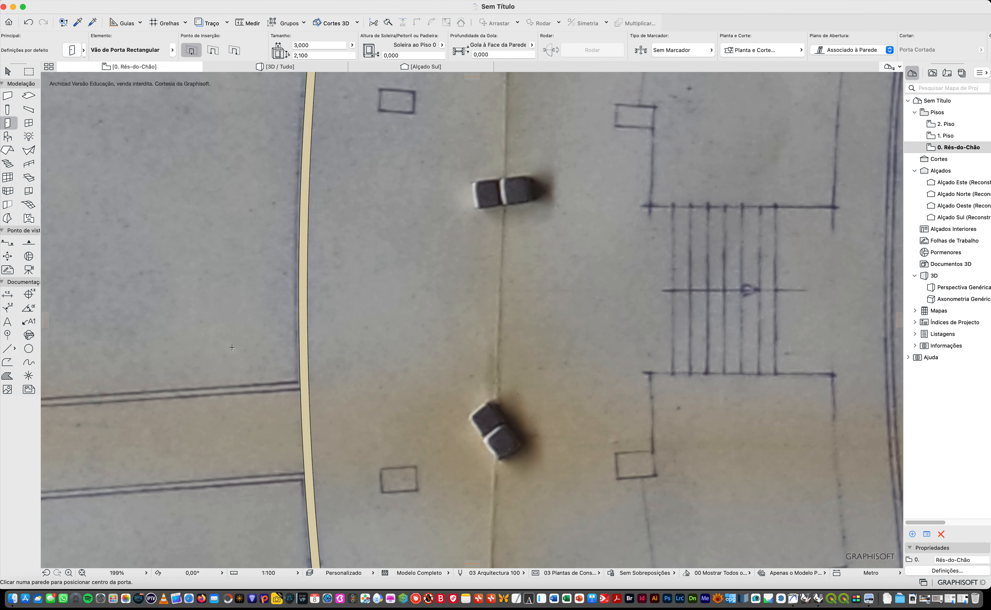
left_click(307, 425)
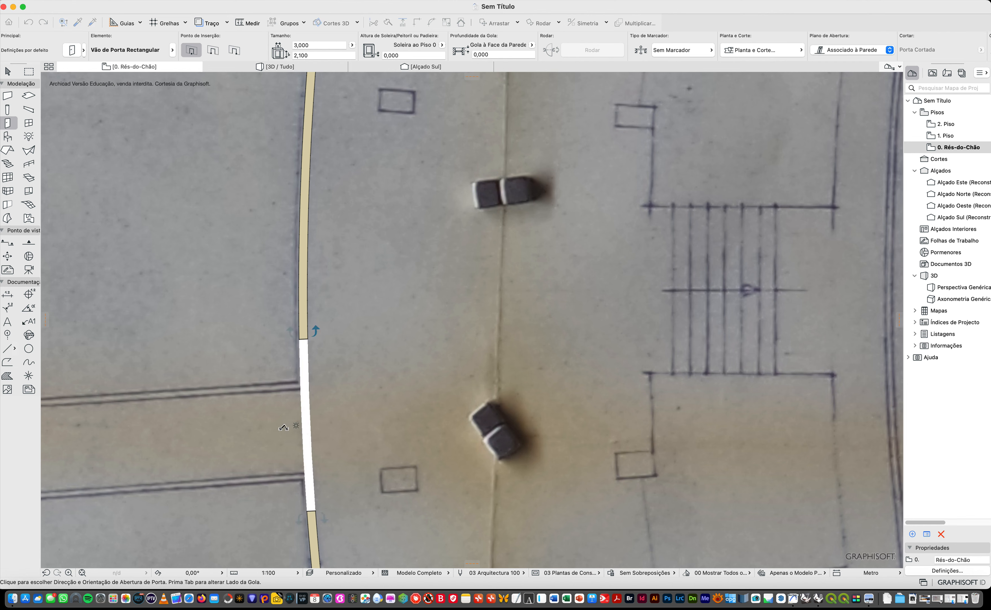
left_click(231, 427)
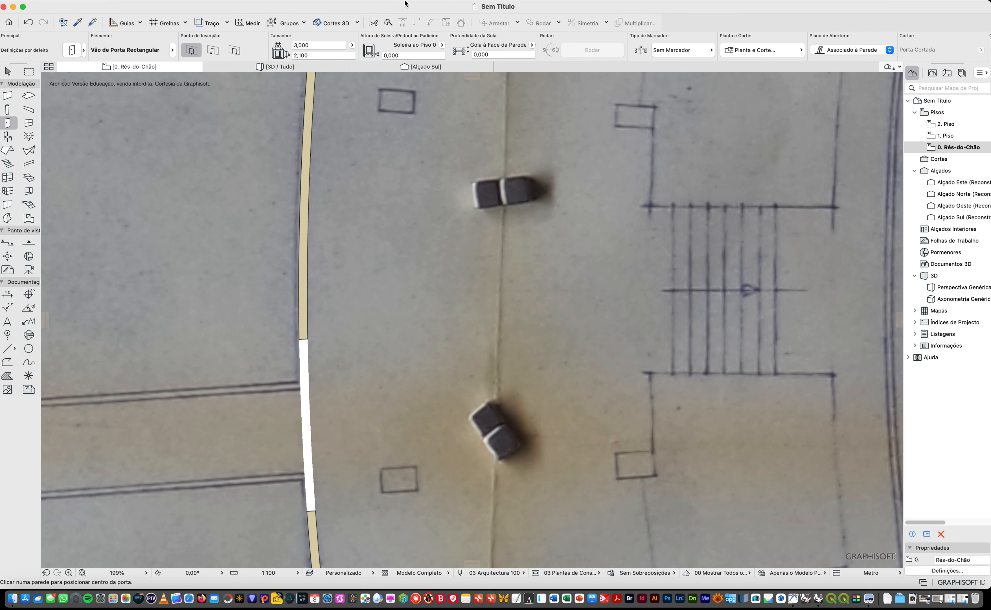
Measure the corridor's width between its two scanned walls where it meets the circular wall.
left_click(247, 23)
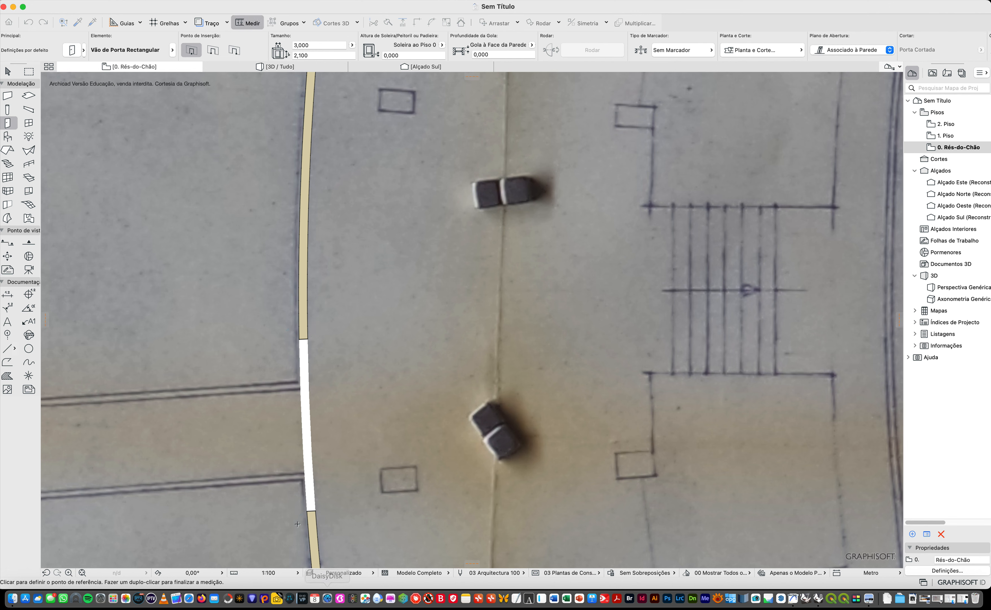
scroll(297, 469, "up", 5)
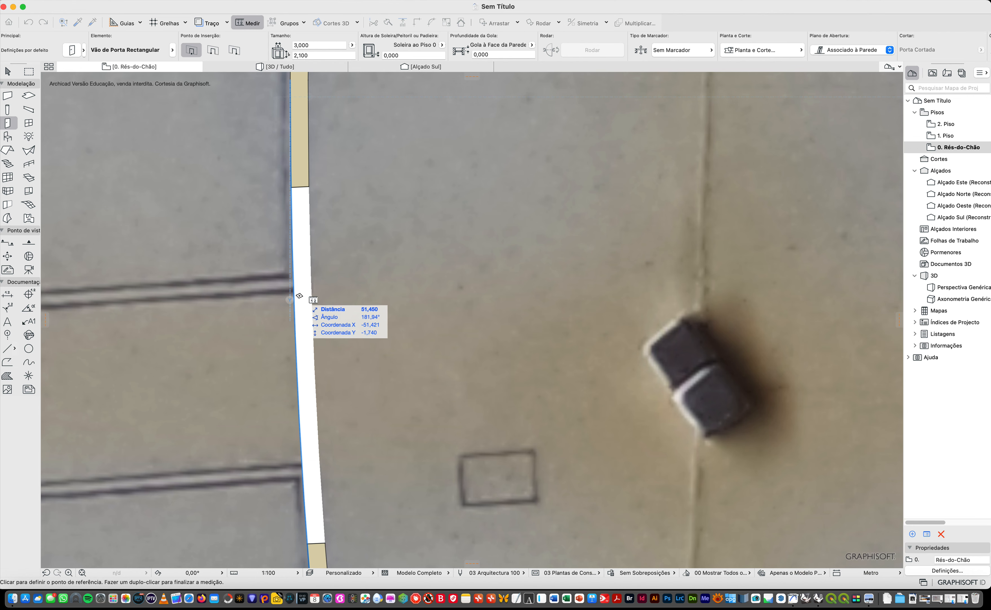
left_click(293, 289)
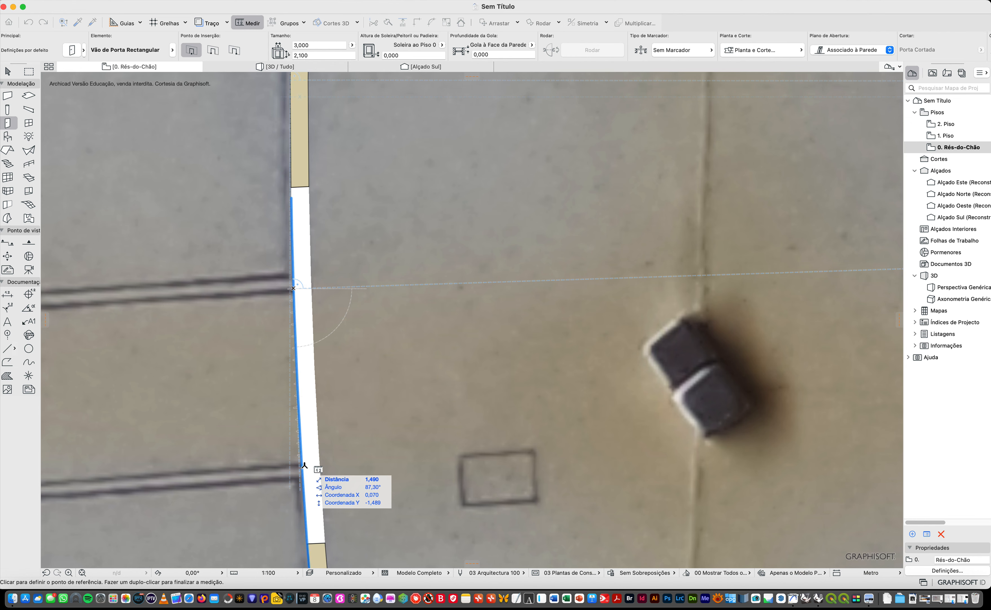
key("Escape")
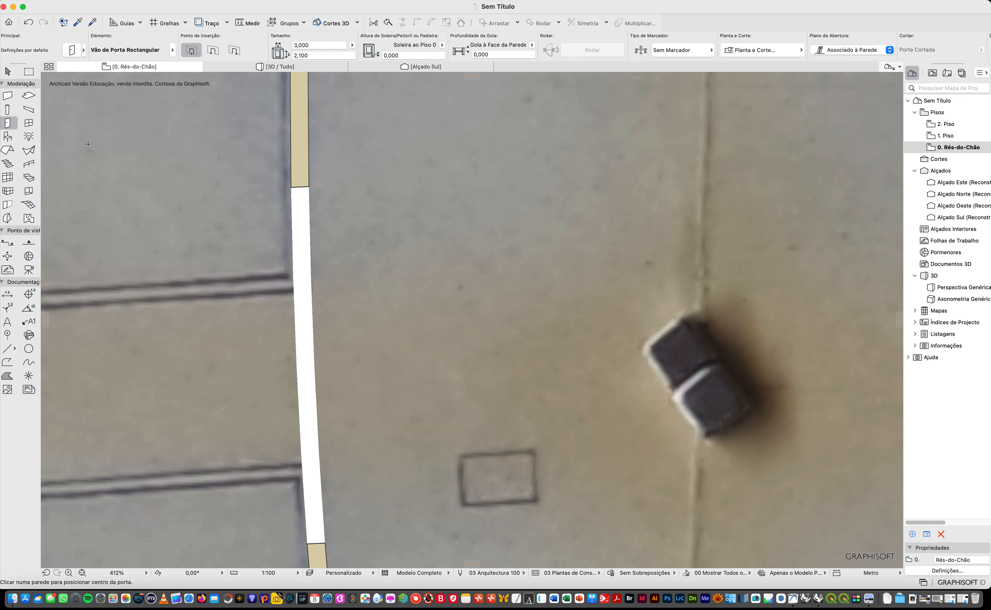
Set the width of the opening in the circular wall to 1,5.
left_click(8, 71)
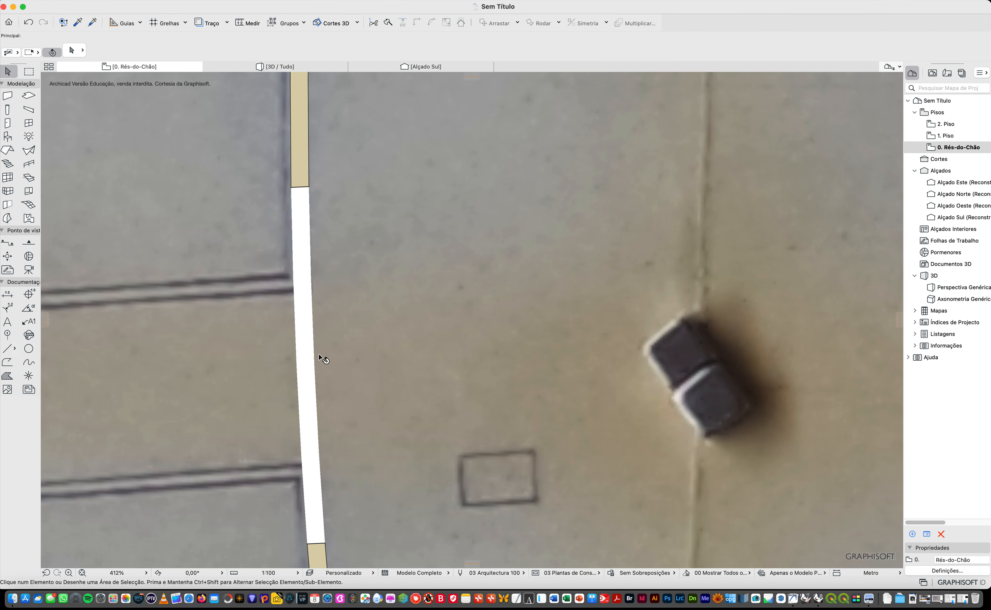
left_click(308, 355)
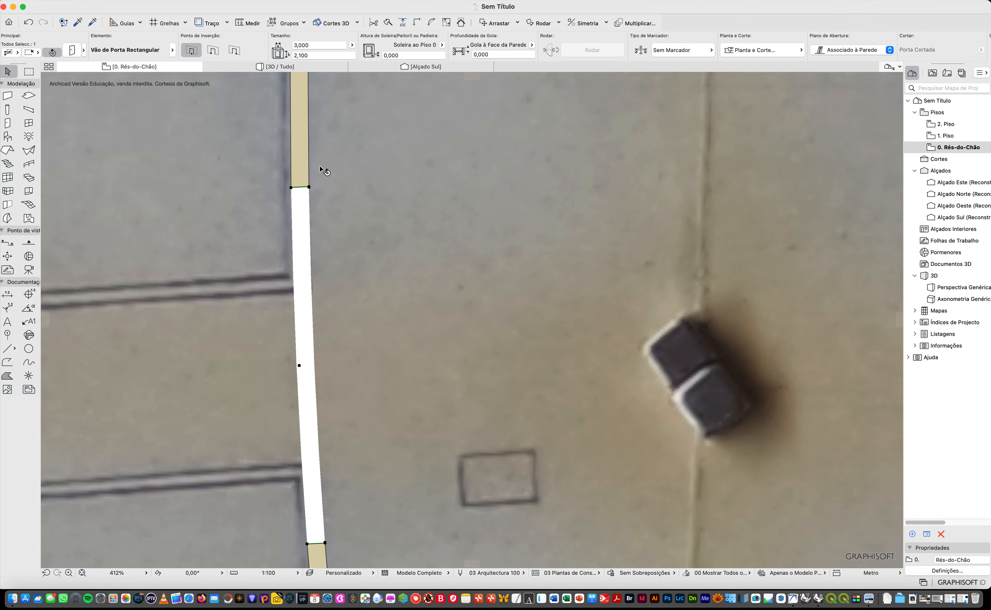
key("super+t")
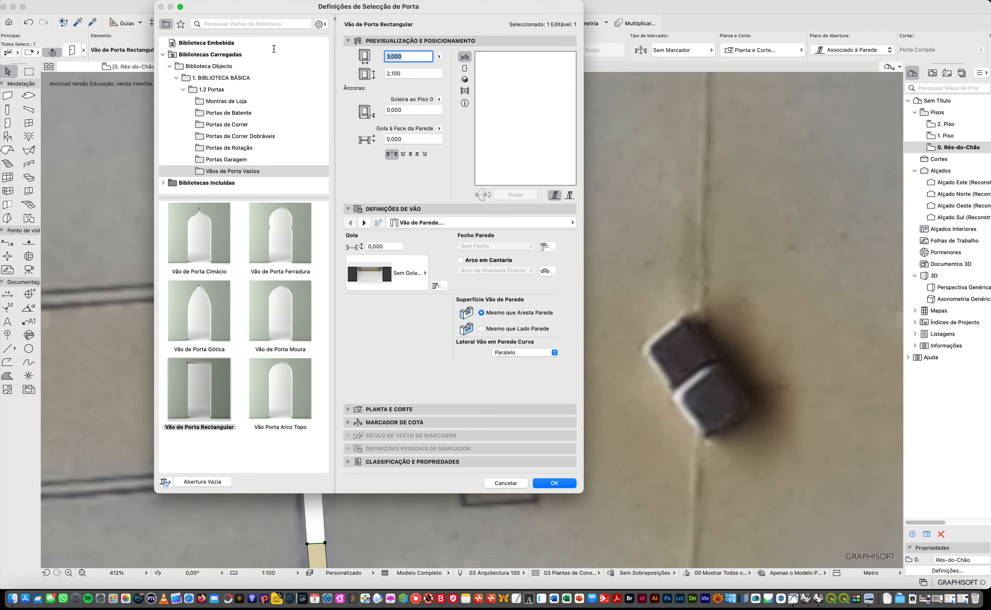
type("1,5")
left_click(574, 485)
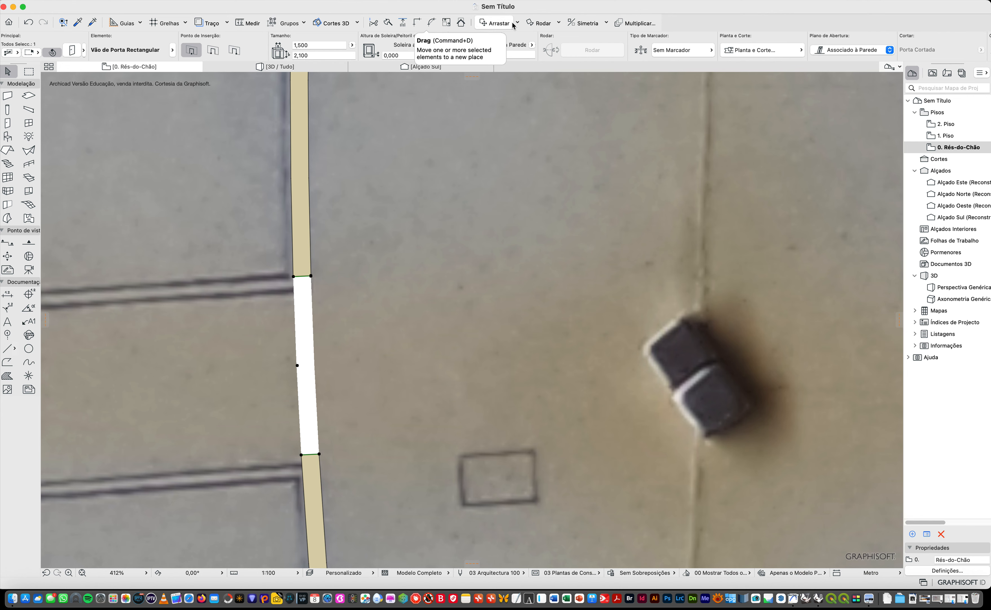
Move the opening along the circular wall to align with the corridor's scanned walls, and clear the selection.
key("super+d")
left_click(305, 348)
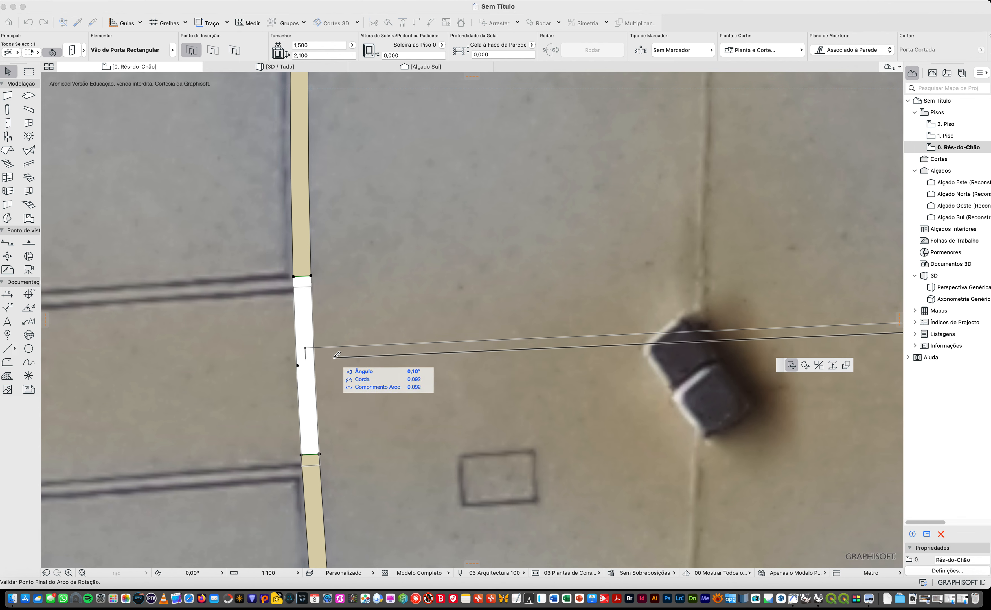
left_click(349, 387)
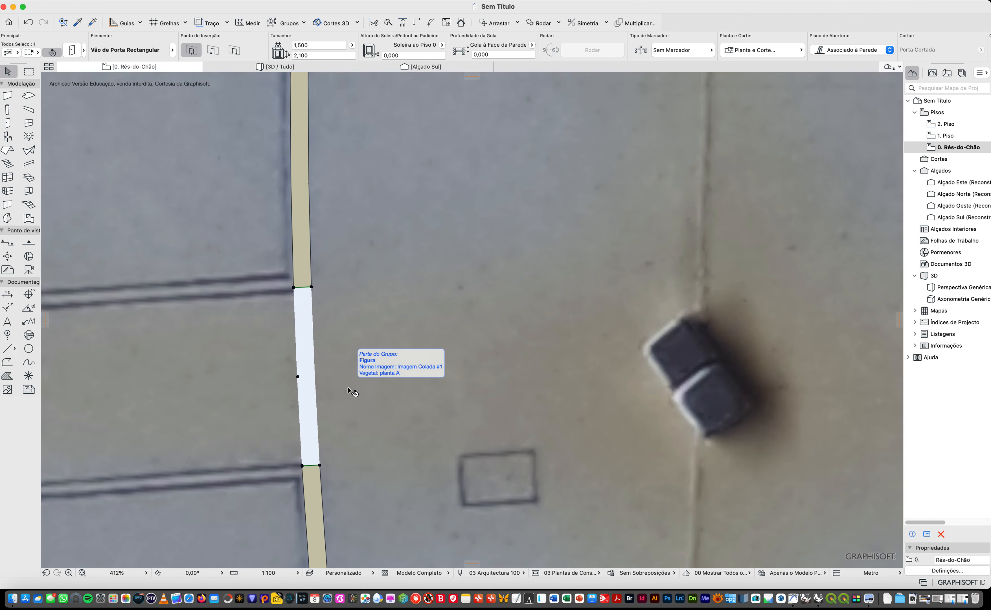
key("Escape")
scroll(508, 351, "up", 2)
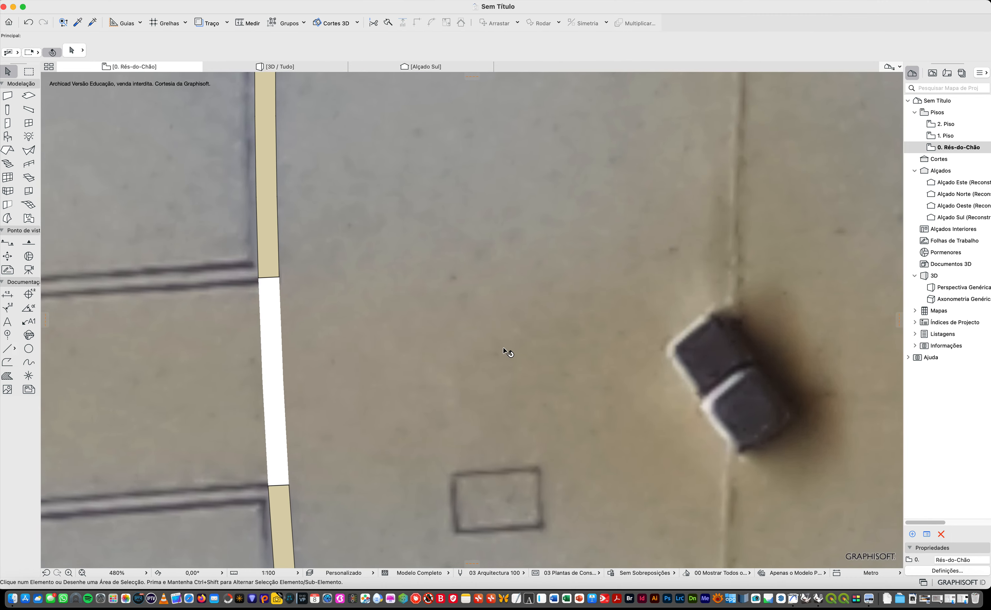
scroll(505, 349, "down", 15)
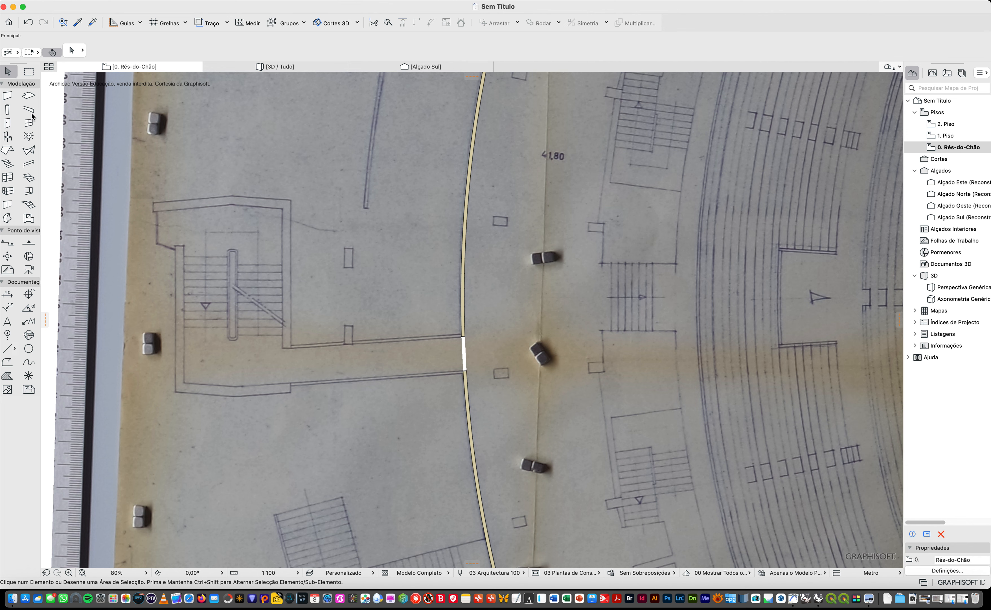
Draw a straight wall from the centre of the circular building to the lower corner of the corridor opening in the circular wall.
left_click(9, 97)
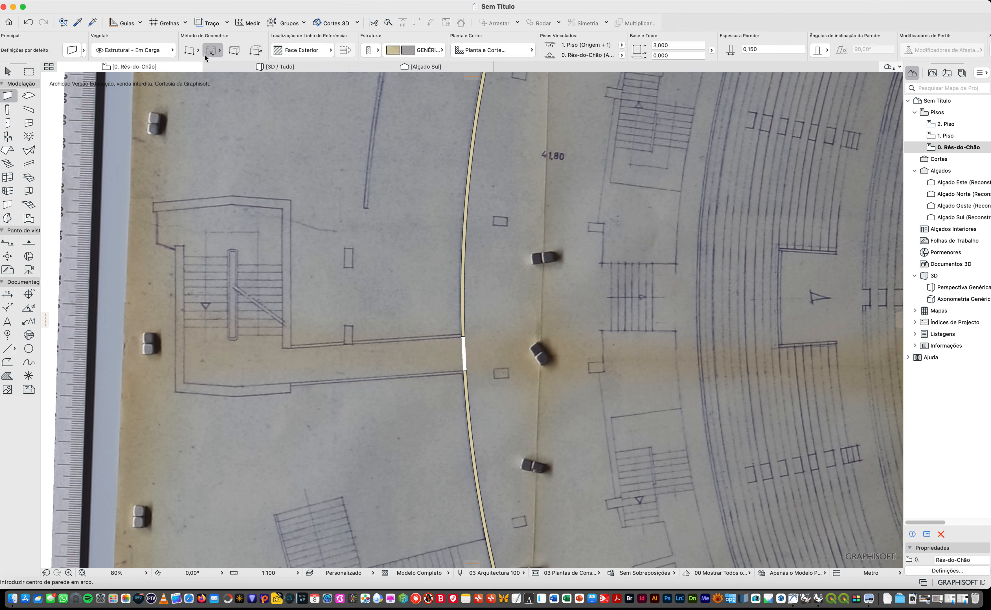
left_click(191, 50)
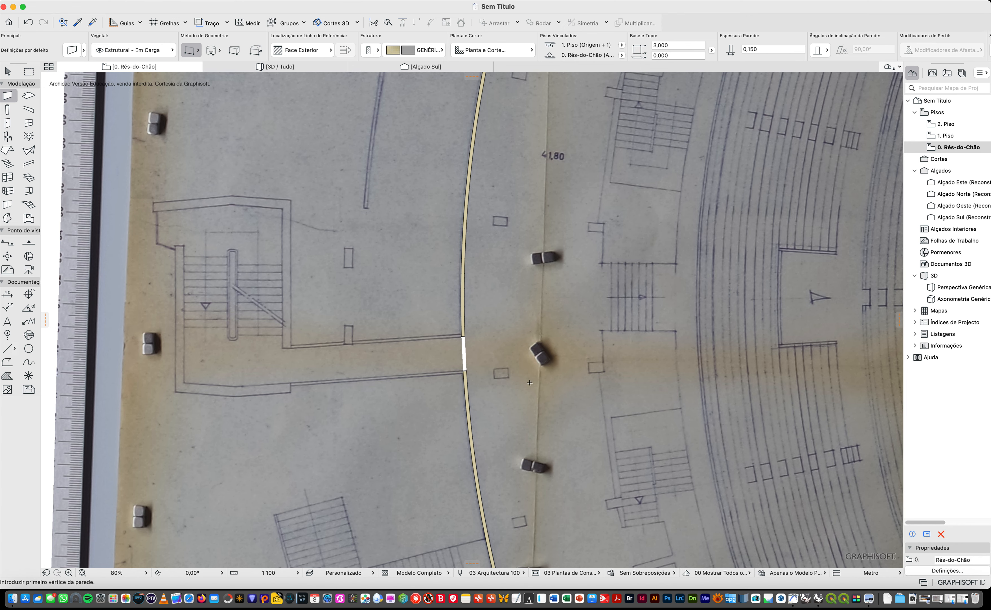
scroll(476, 386, "up", 2)
scroll(485, 377, "down", 5)
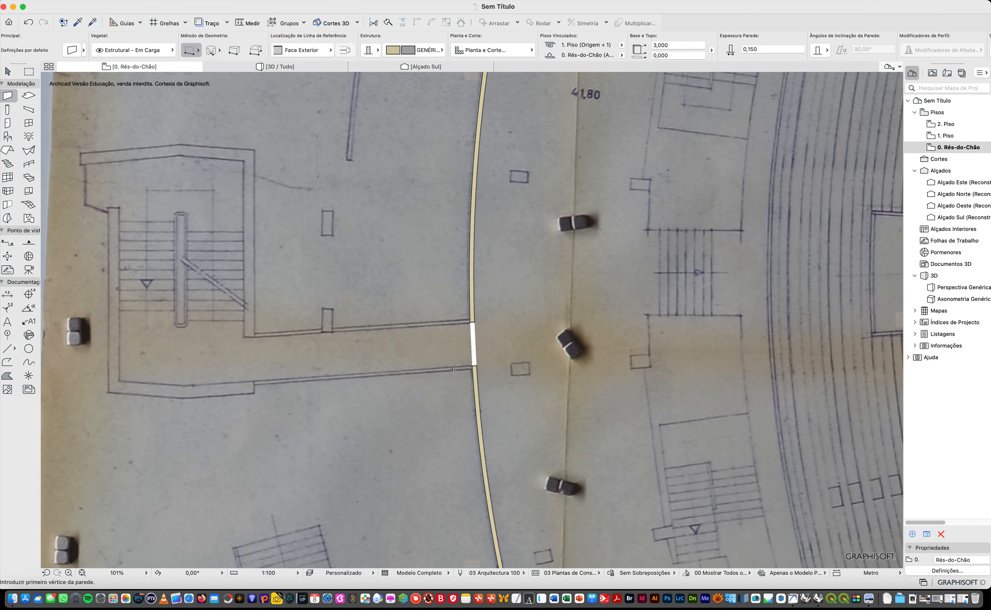
scroll(490, 369, "down", 8)
left_click(713, 345)
scroll(472, 364, "up", 12)
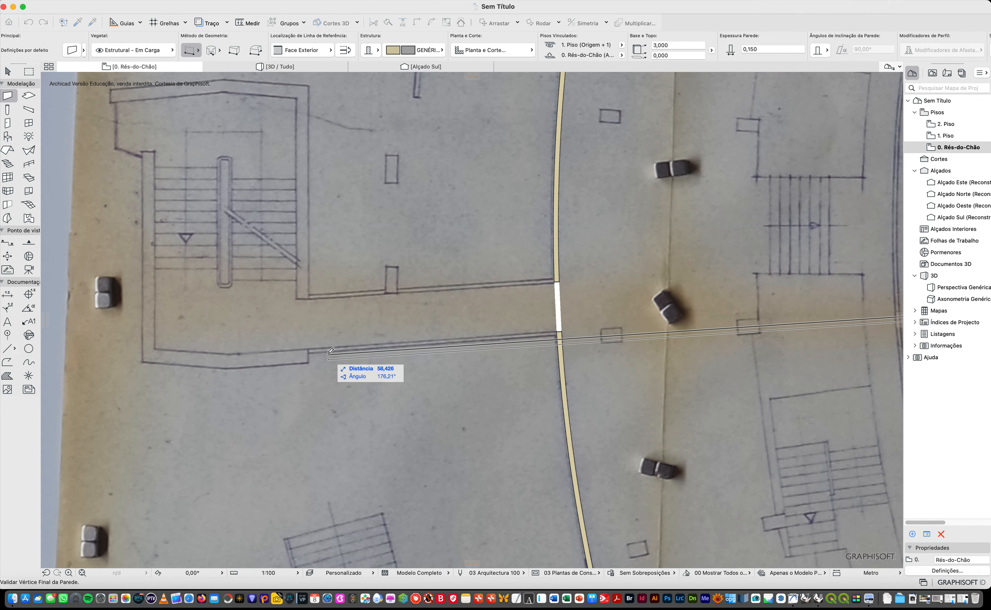
left_click(559, 330)
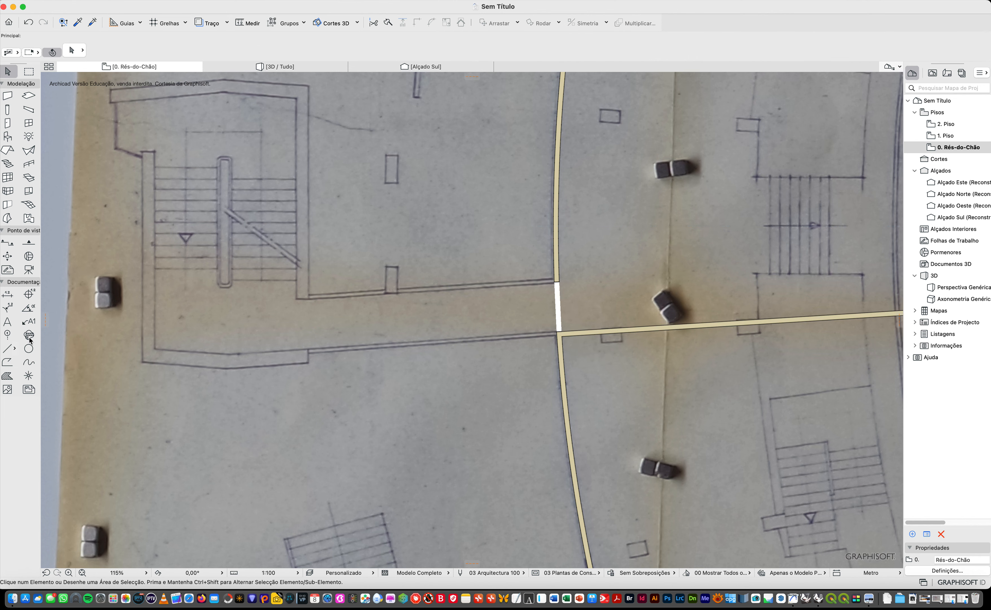
Draw a vertical line about 1.2 m long across the scanned end of the corridor's lower wall.
left_click(8, 349)
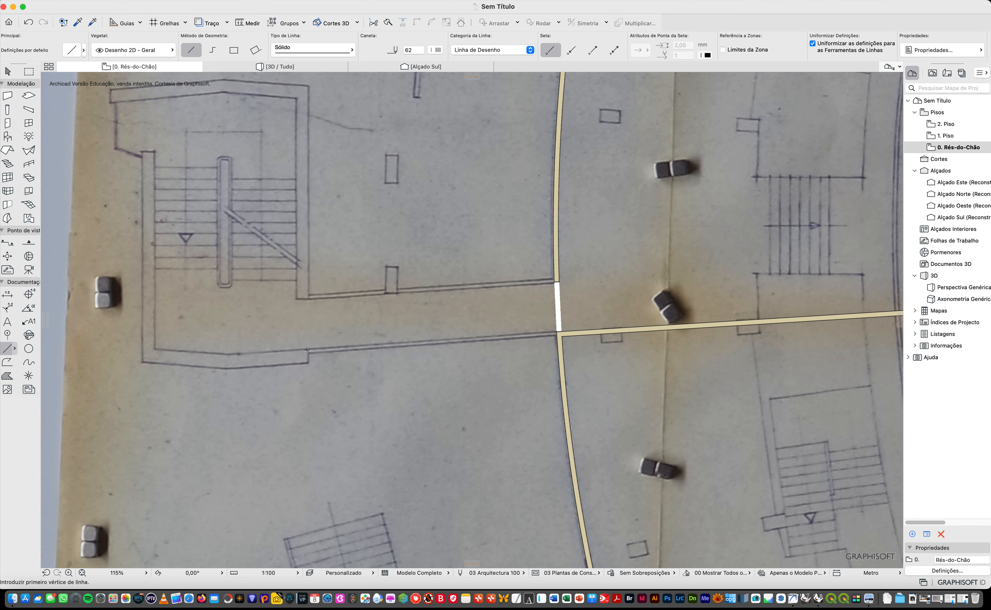
left_click(306, 339)
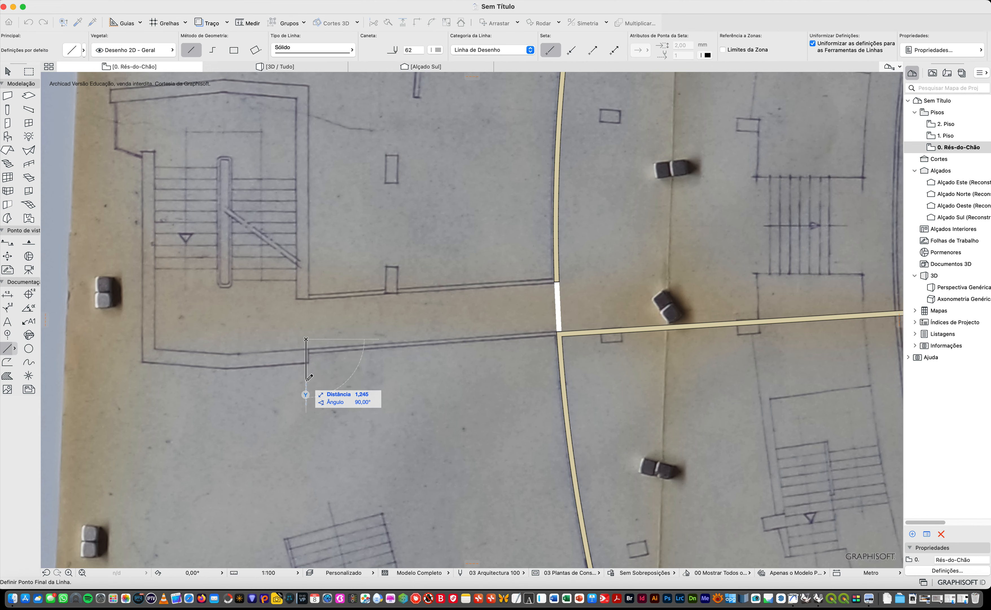
key("Escape")
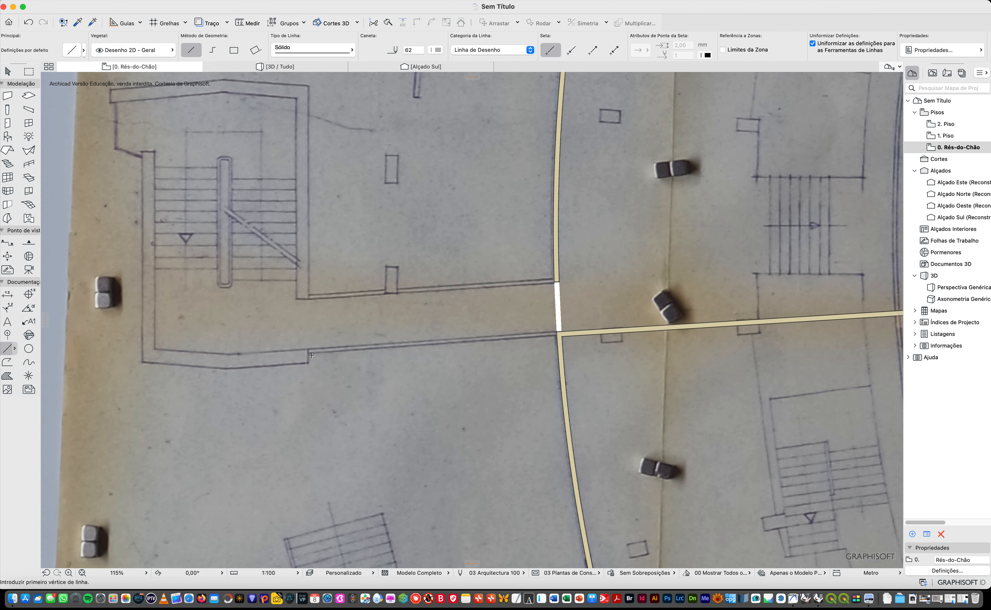
scroll(310, 352, "up", 10)
key("Escape")
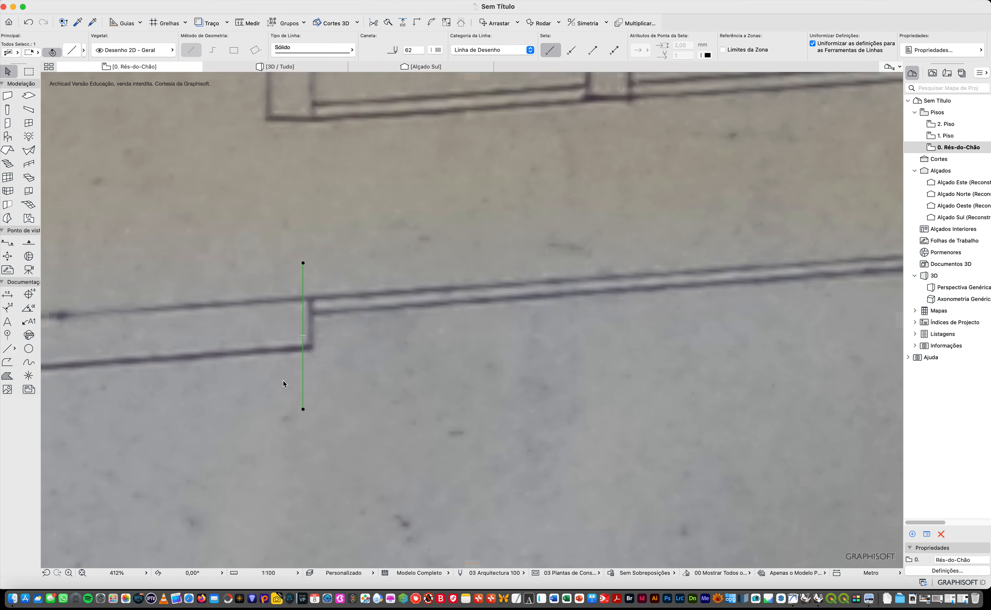
scroll(238, 358, "down", 6)
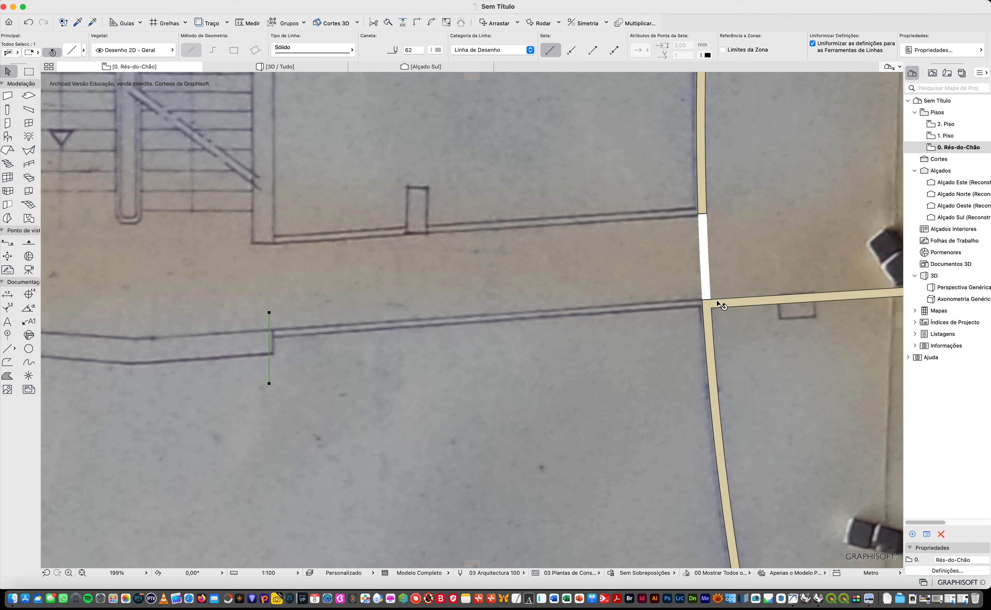
Try to adjust the straight wall to the vertical line at the scanned corridor wall's end.
left_click(728, 301)
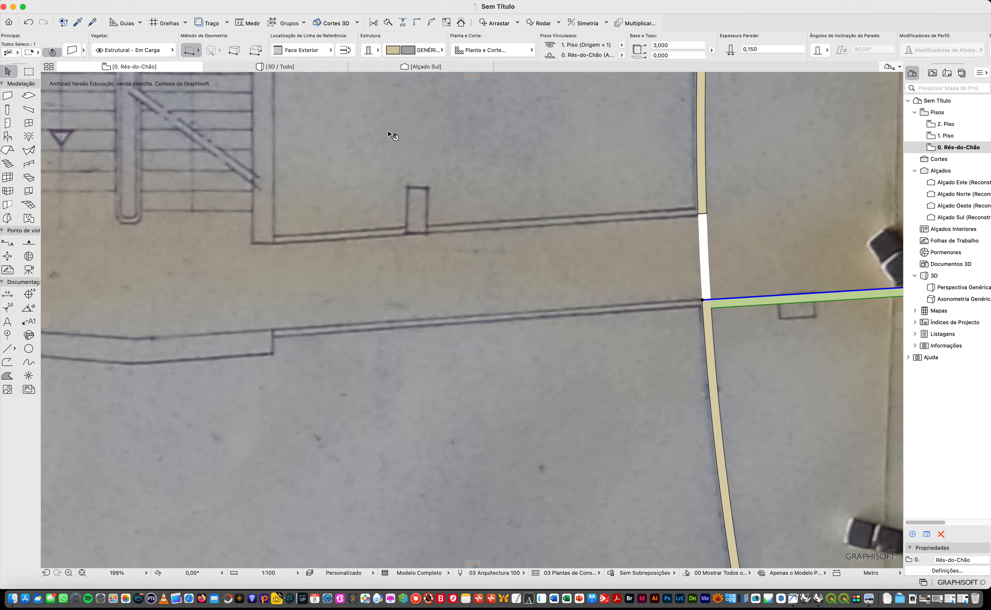
left_click(403, 24)
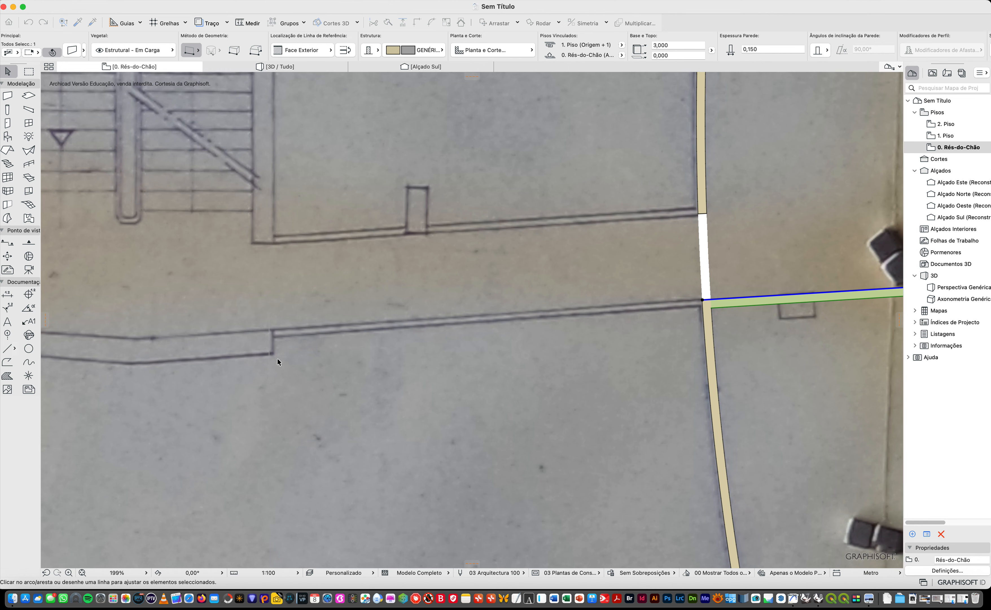
left_click(271, 349)
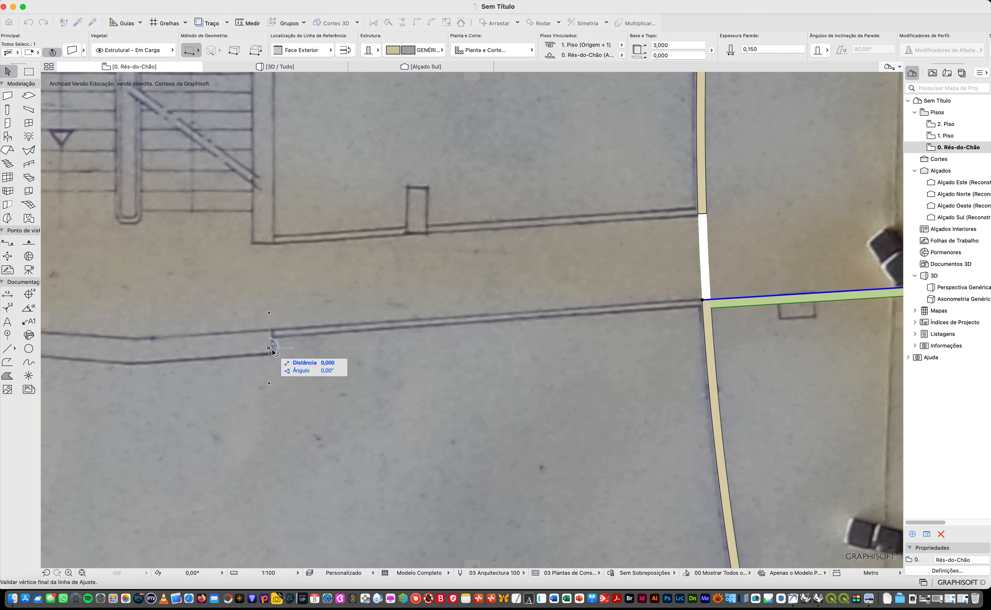
left_click(270, 369)
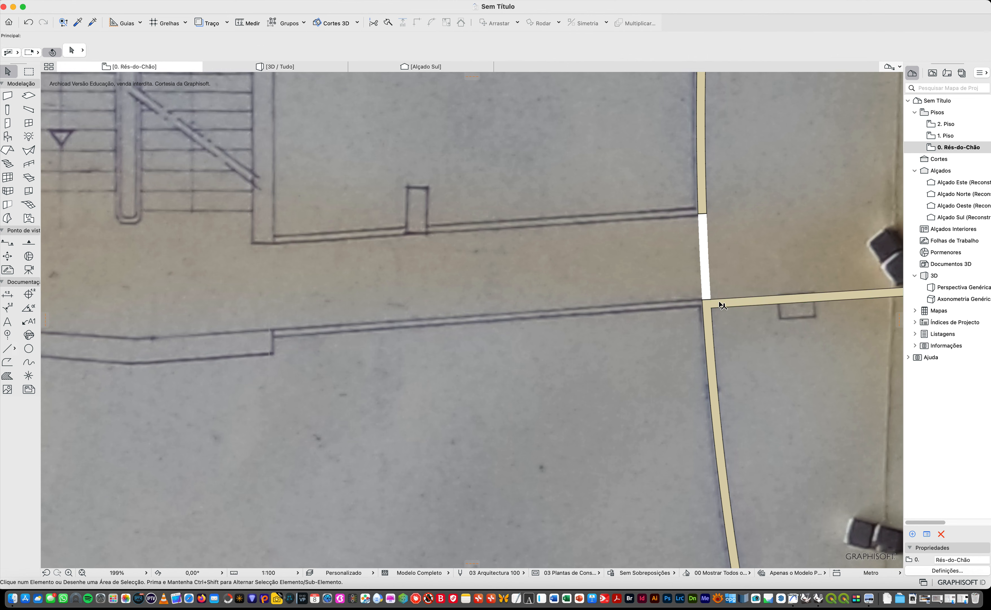
Extend the straight wall outwards to the end of the scanned corridor wall, and trim off its part inside the circular wall.
left_click(703, 301)
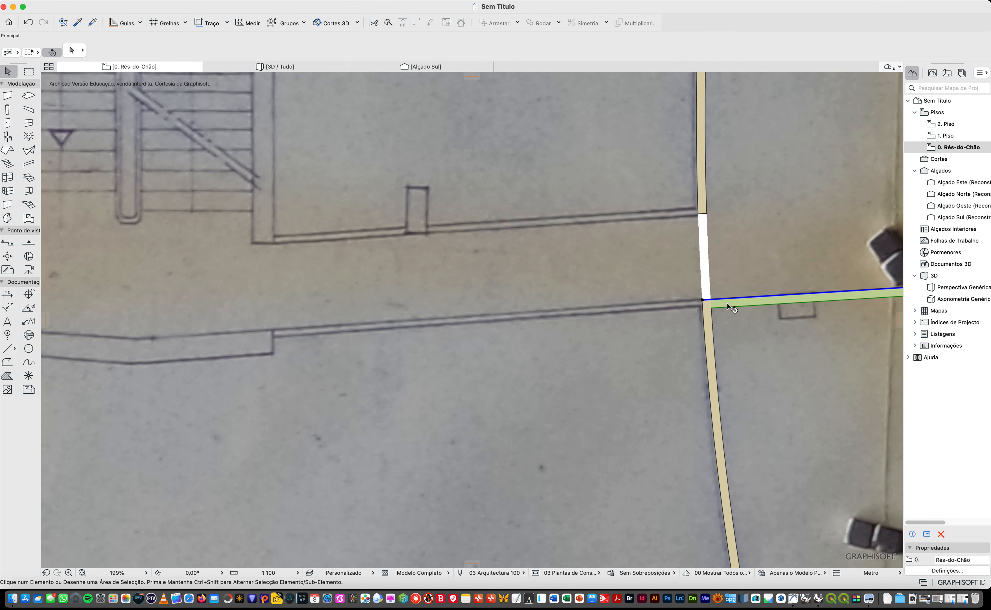
left_click(703, 301)
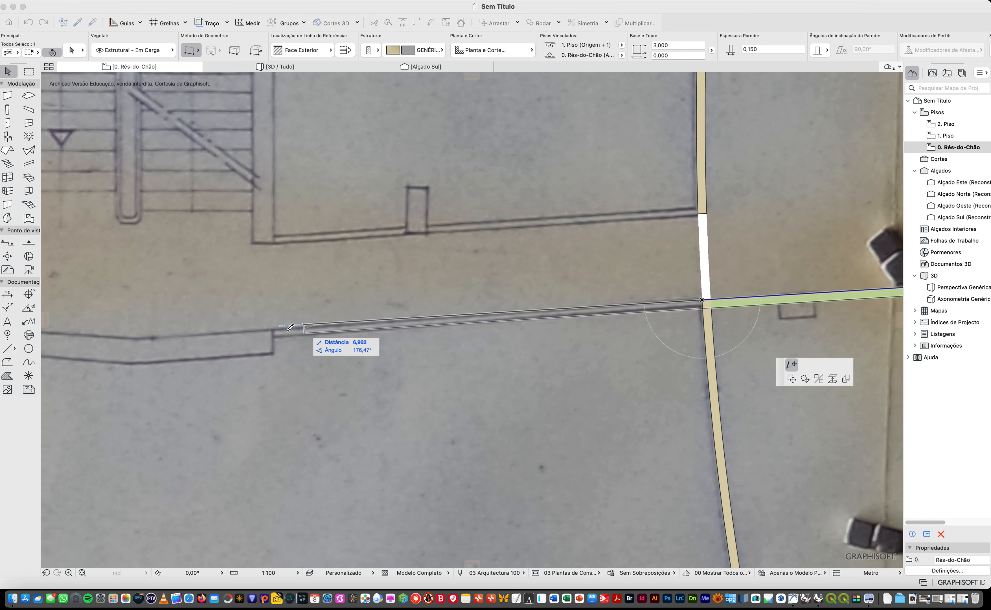
left_click(274, 327)
key("Escape")
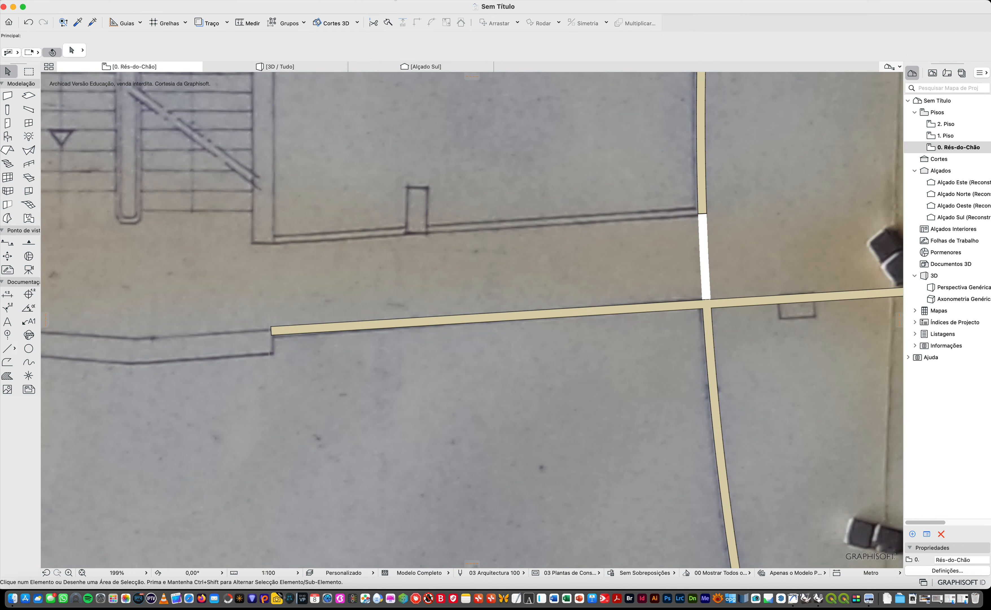
left_click(374, 23)
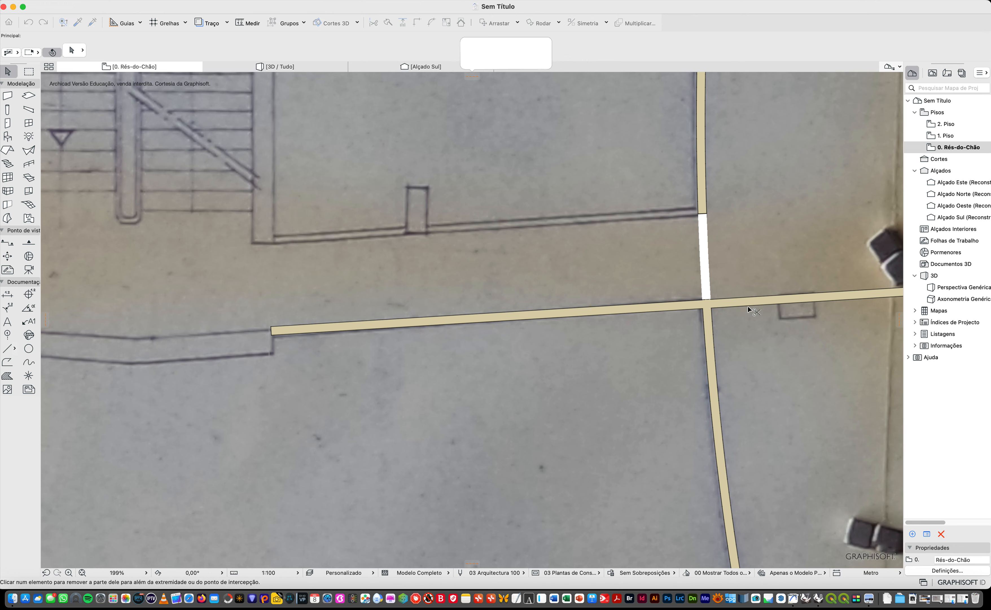
left_click(737, 300)
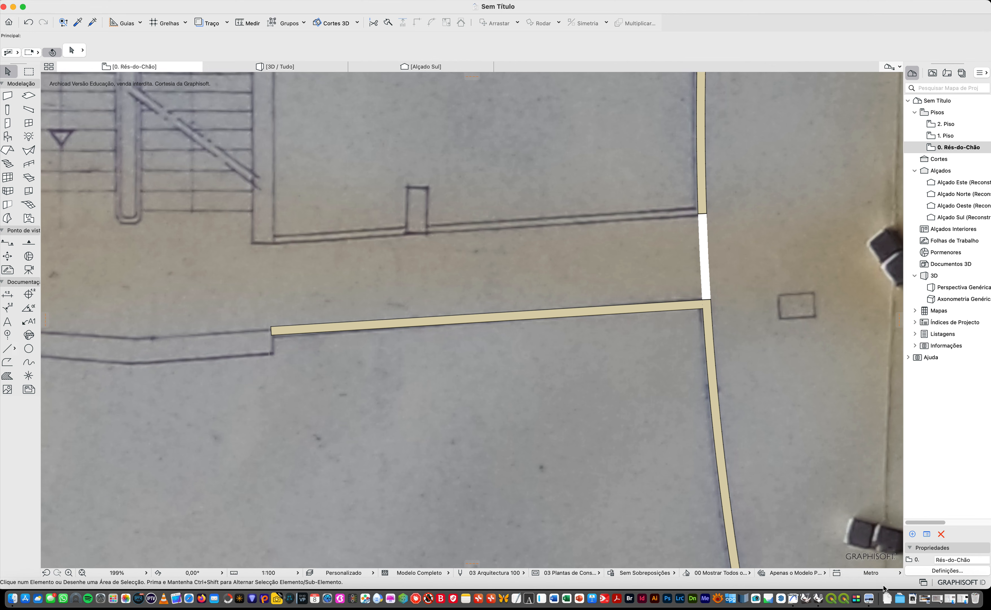
Apply the Planta Simplificada graphic override to the floor plan.
left_click(641, 572)
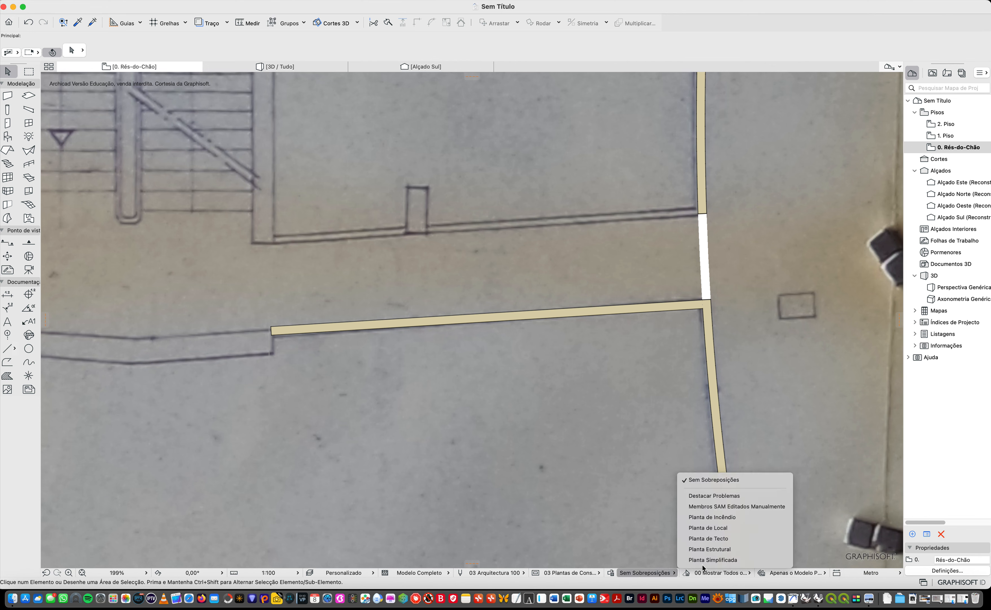
left_click(720, 562)
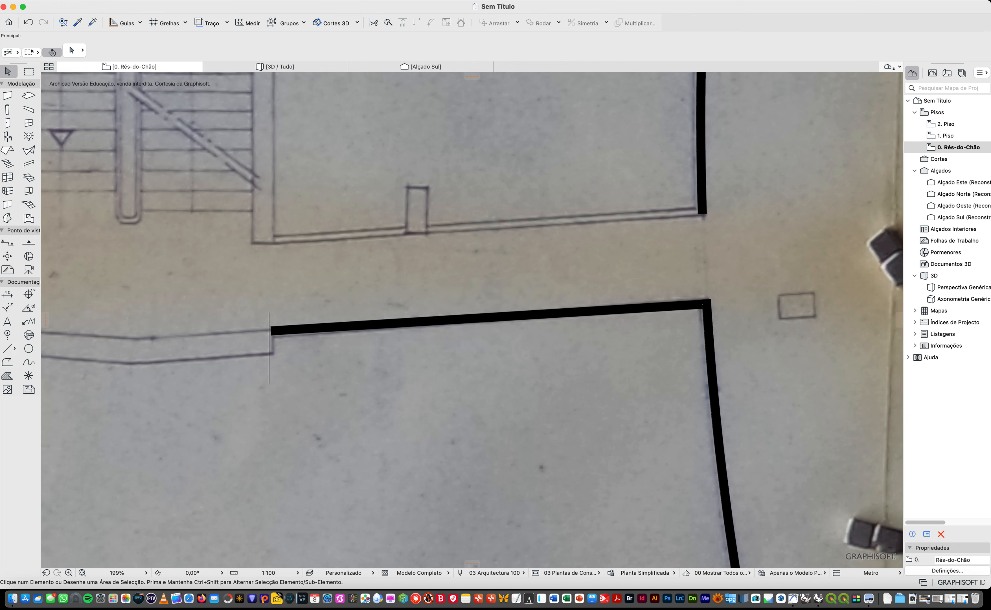
Split the corridor wall crosswise, closer to its outer end than to the circular wall.
left_click(390, 24)
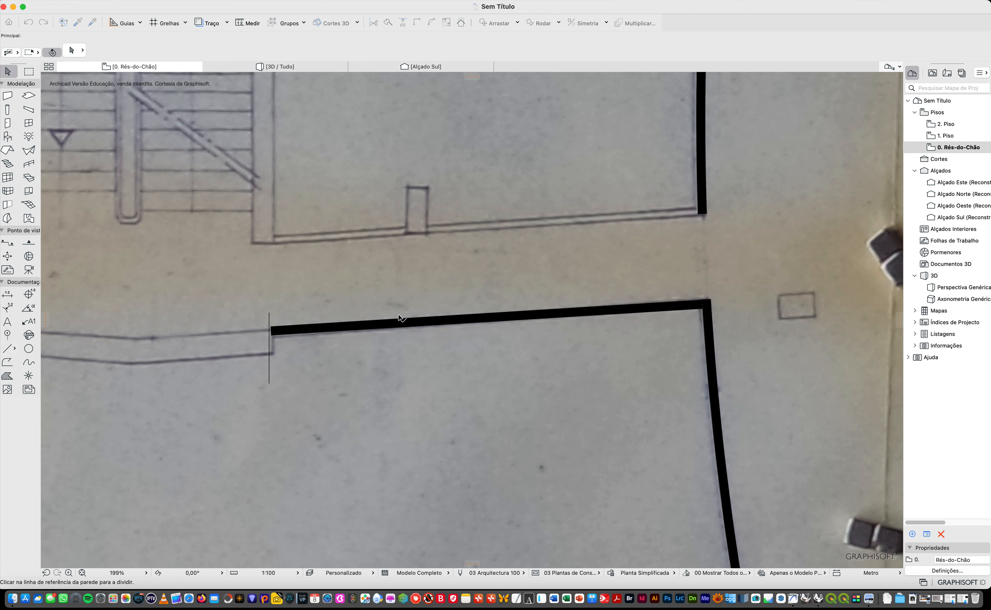
left_click_drag(400, 307, 401, 331)
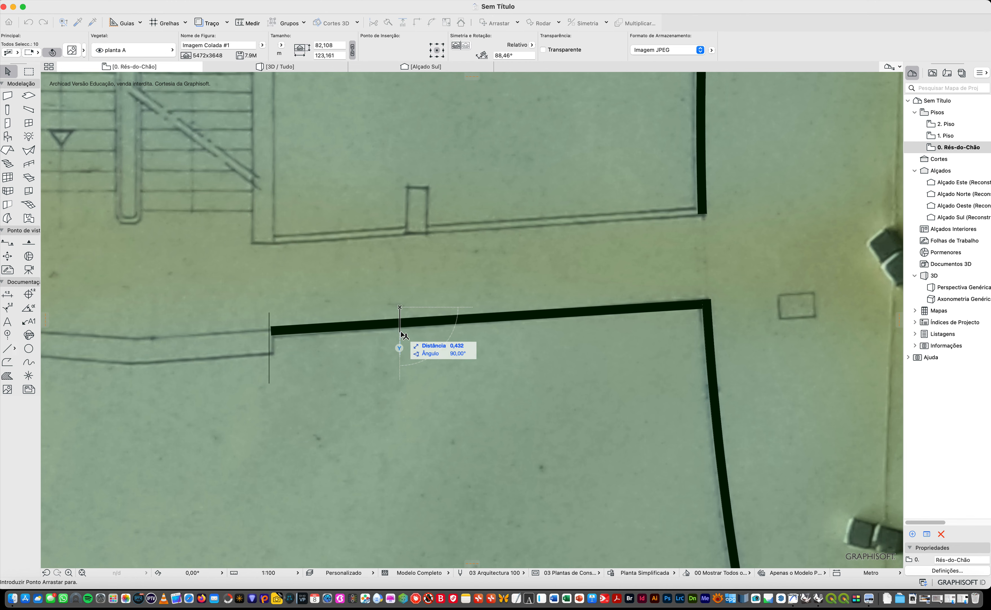
key("Escape")
key("Escape")
Set the outer corridor wall segment's top link to Não Vinculado and its height to 1, and clear the selection.
left_click(350, 329)
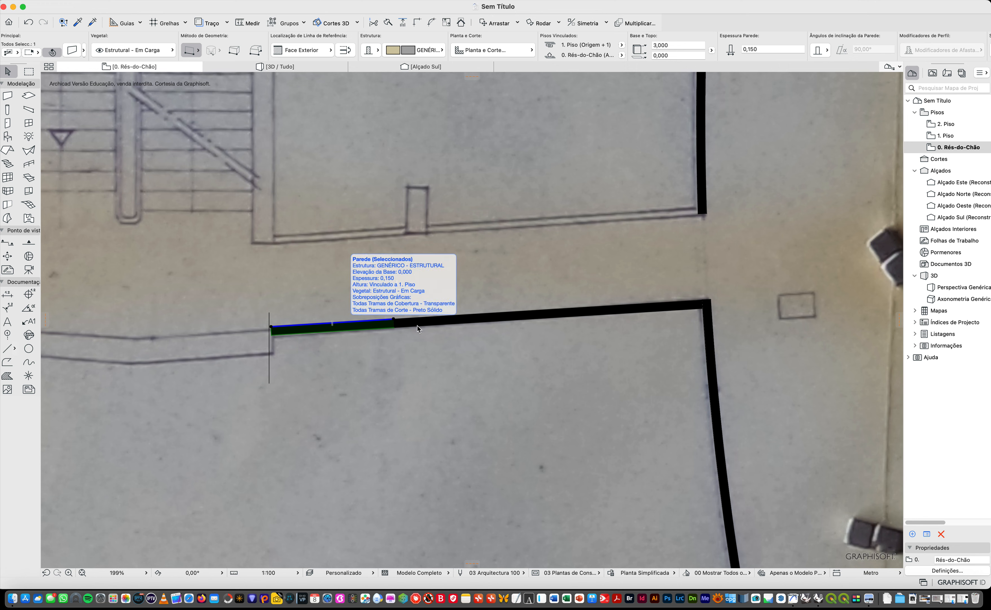
key("super+t")
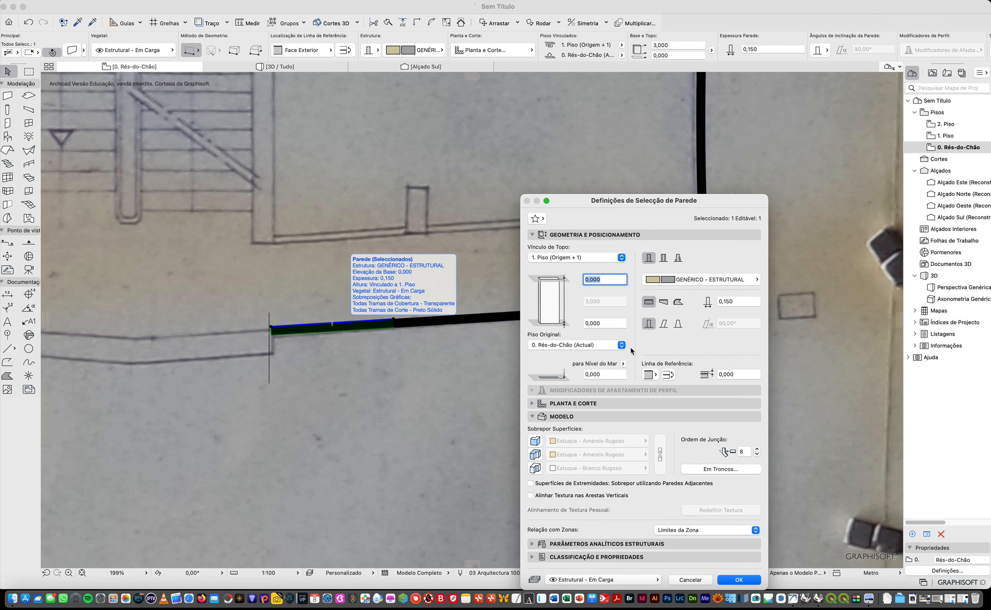
left_click(597, 257)
left_click(595, 272)
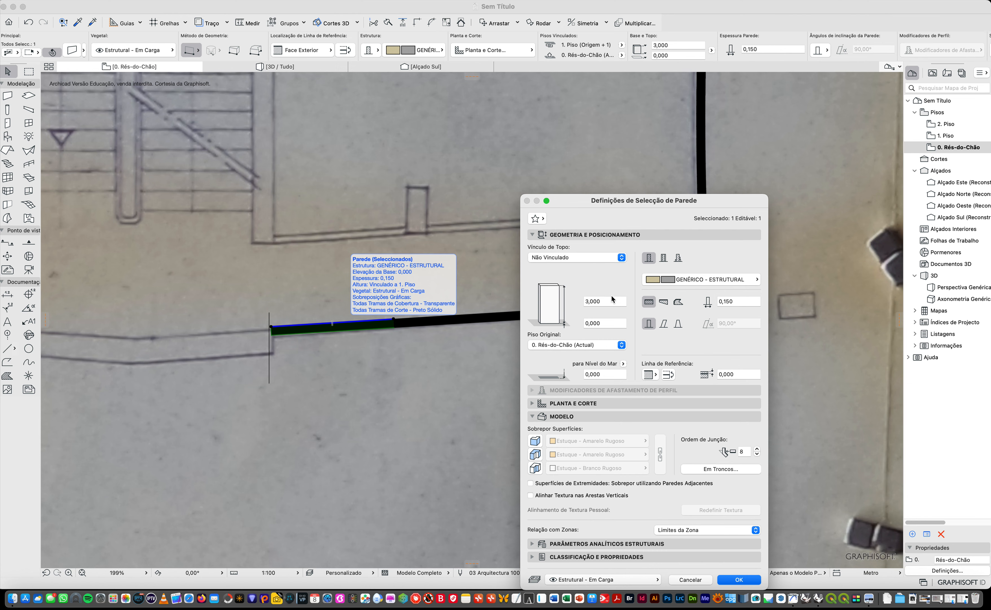
type("1")
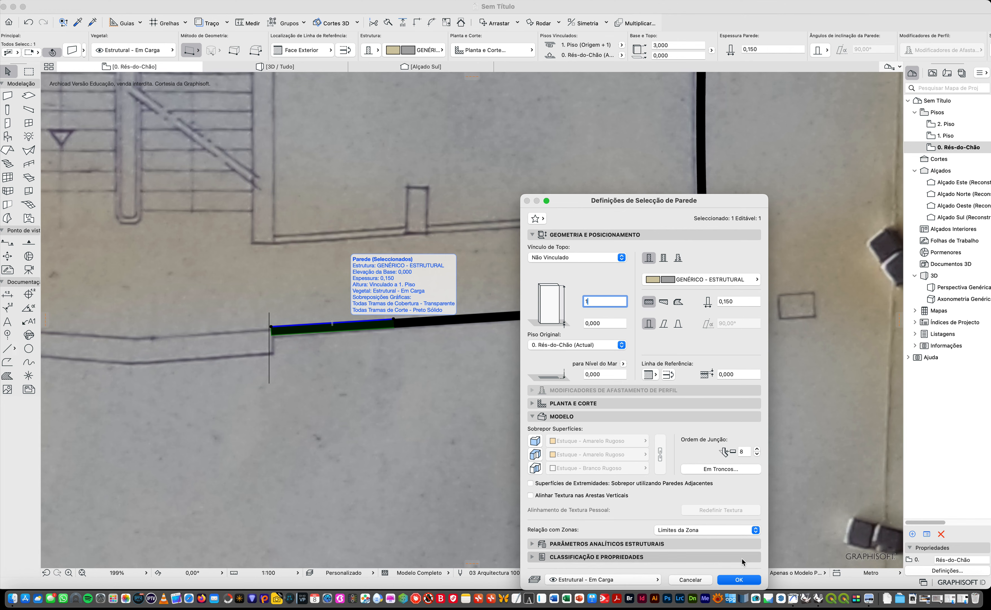
left_click(743, 581)
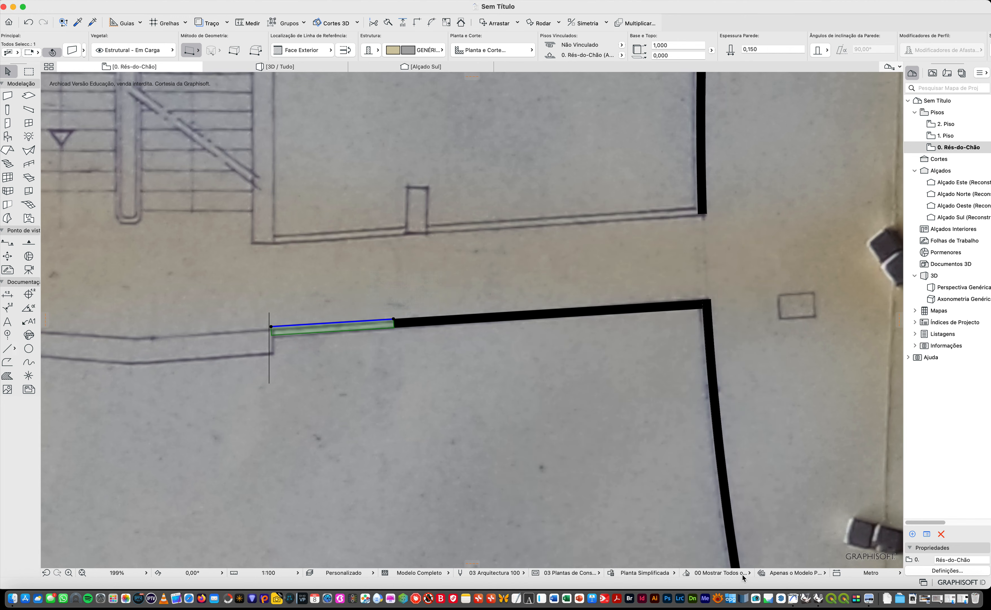
left_click(433, 435)
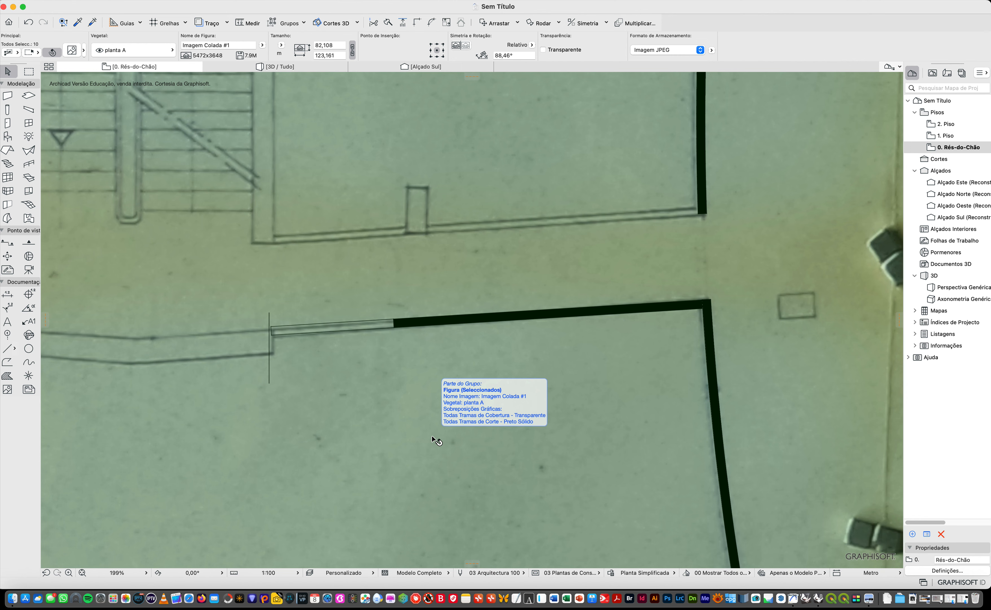
key("Escape")
Examine the scanned staircase and the corridor walls around it.
scroll(299, 368, "down", 6)
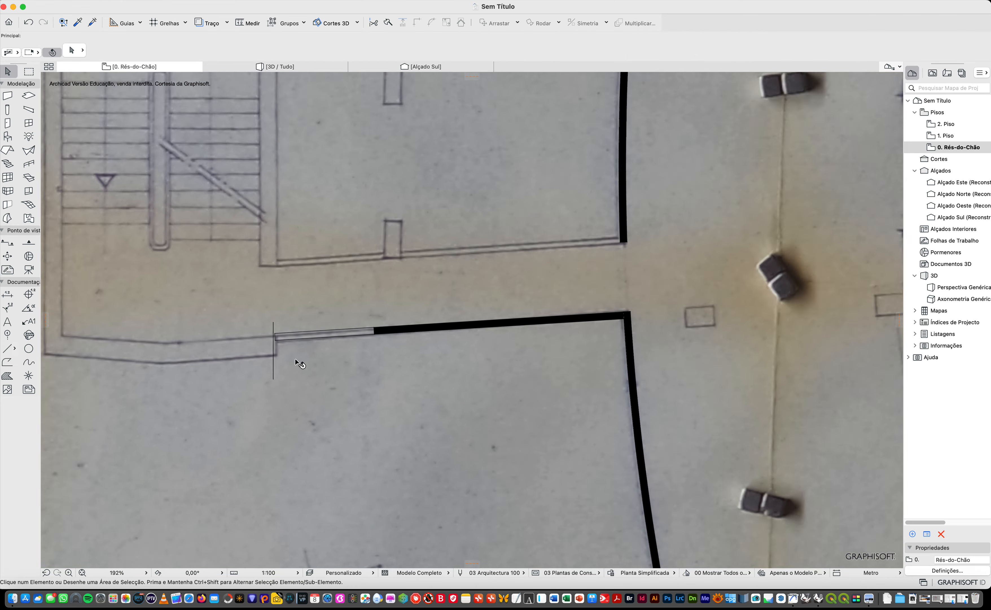
scroll(299, 368, "up", 4)
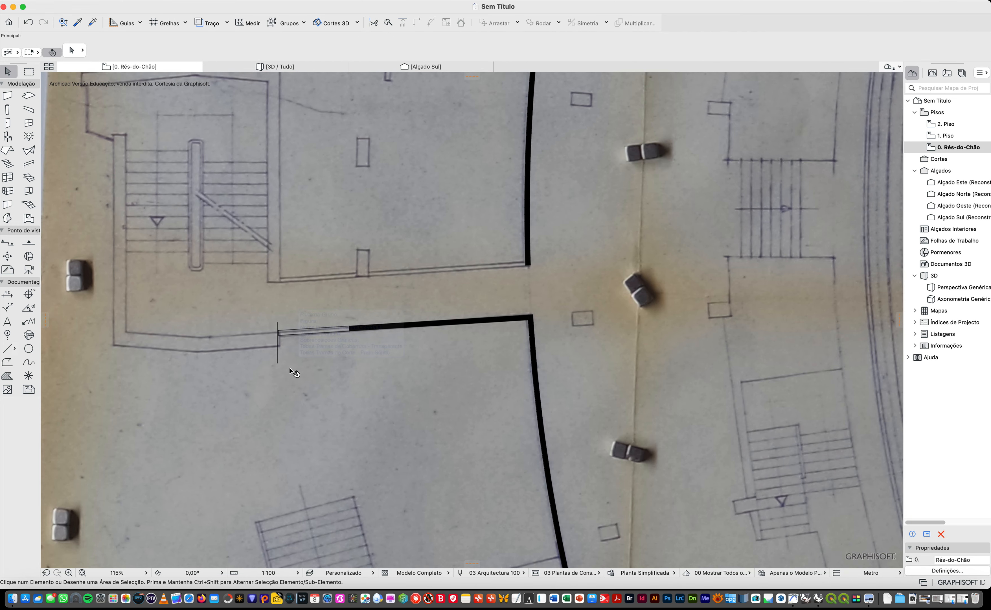
scroll(219, 251, "down", 4)
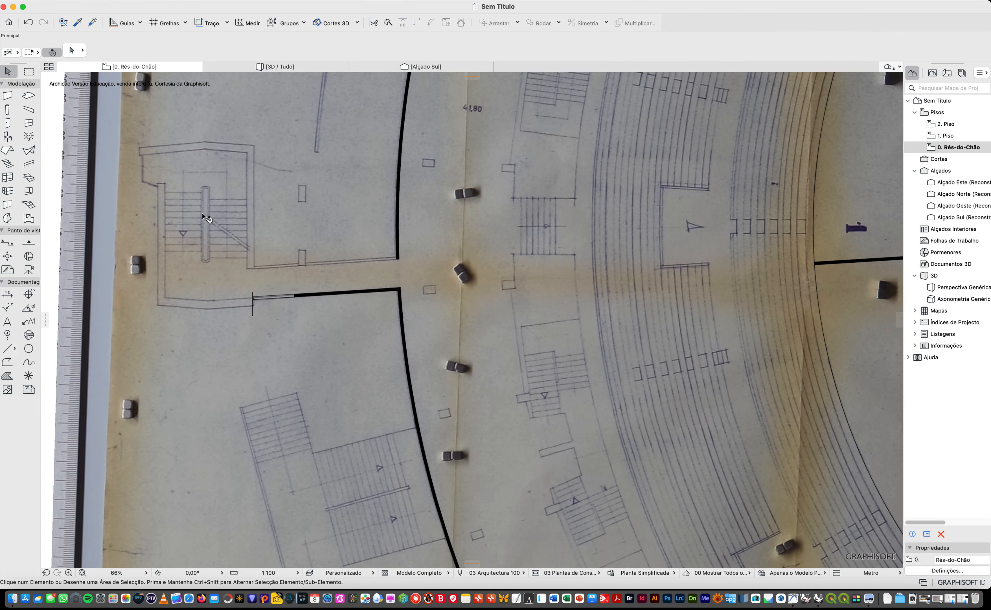
scroll(211, 195, "down", 3)
scroll(222, 200, "up", 2)
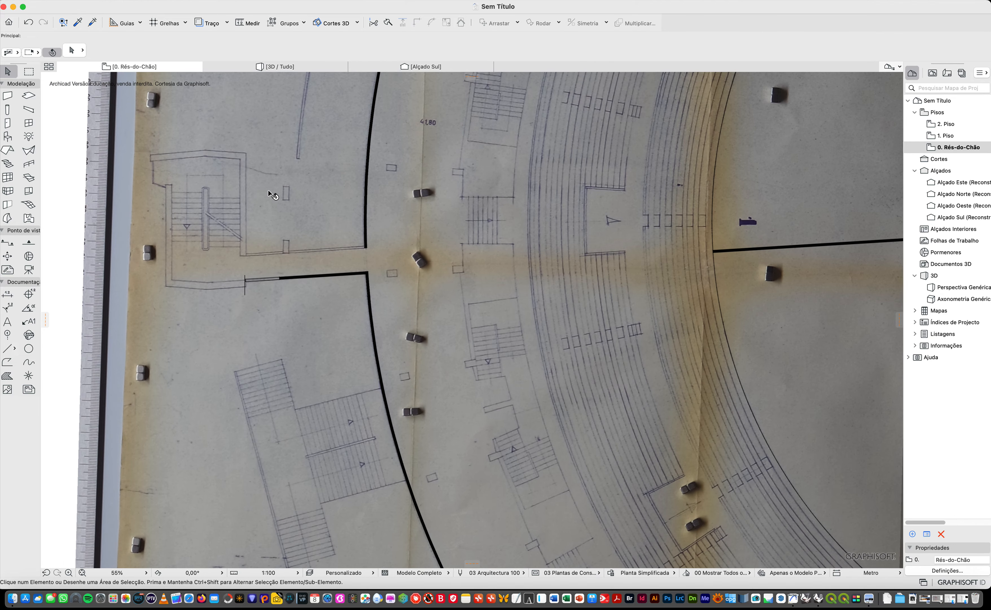
scroll(183, 156, "up", 4)
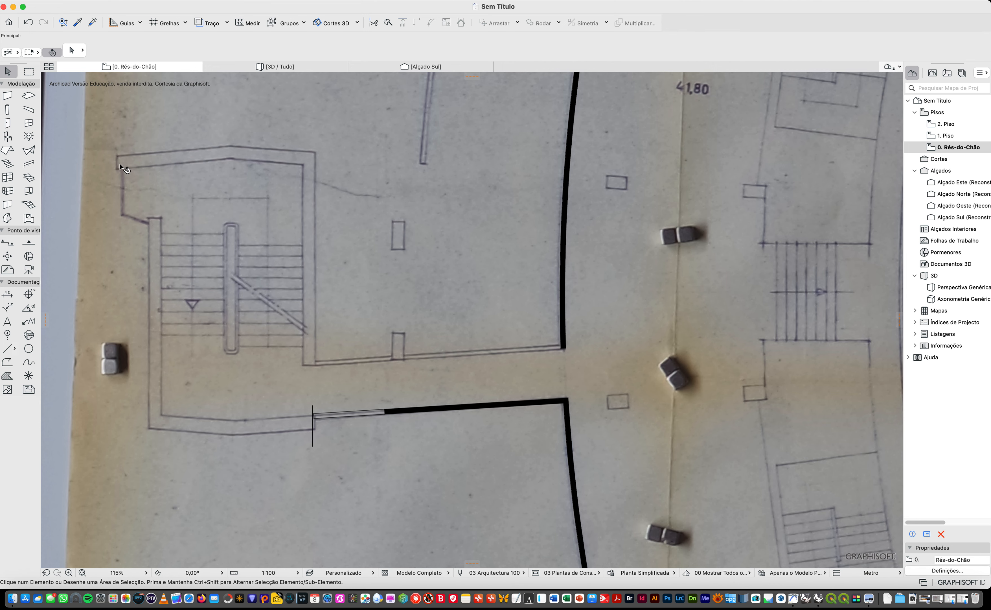
scroll(416, 382, "down", 2)
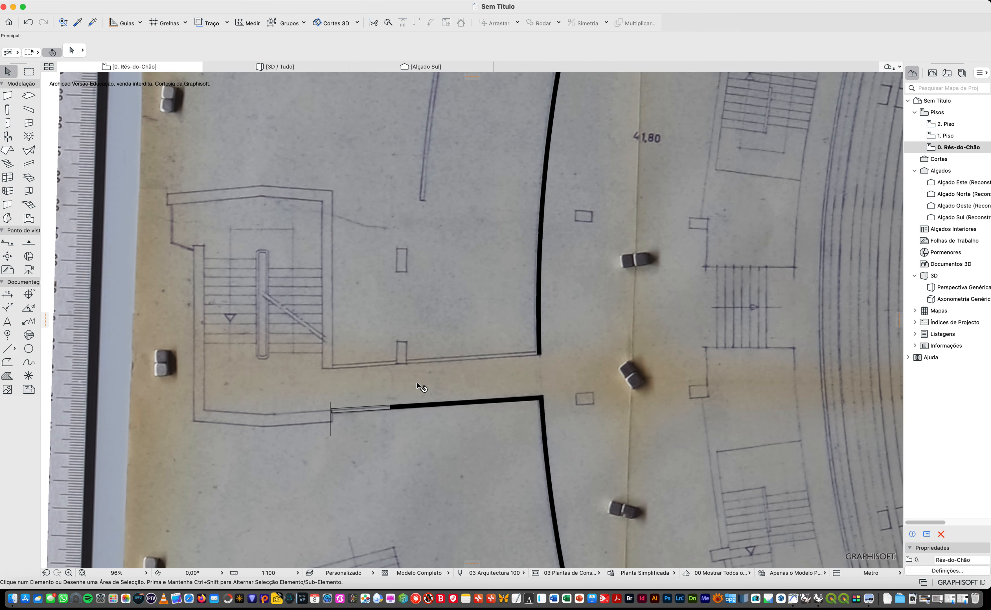
scroll(412, 382, "down", 1)
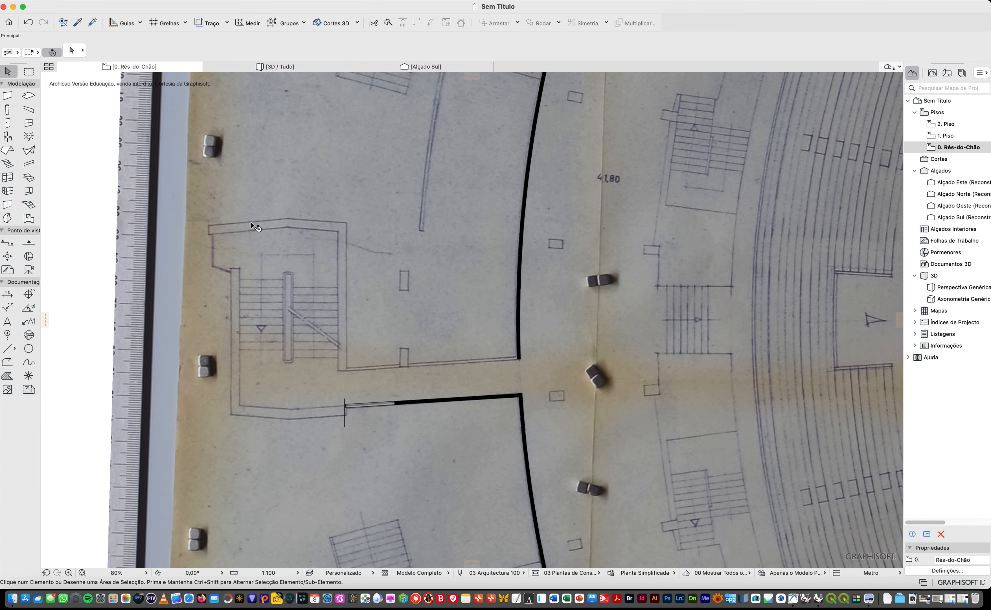
left_click(225, 353)
scroll(252, 323, "up", 3)
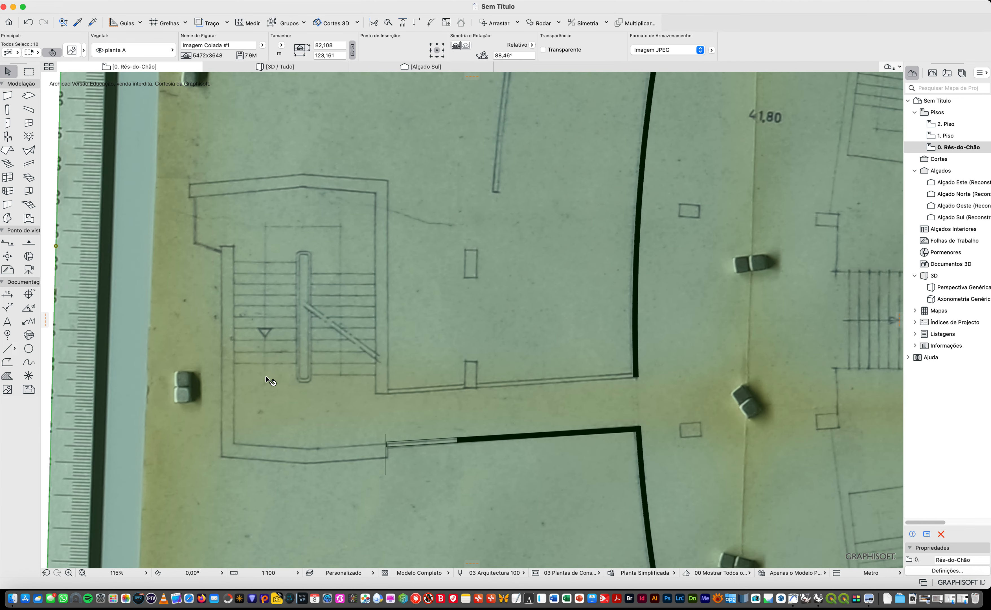
key("Escape")
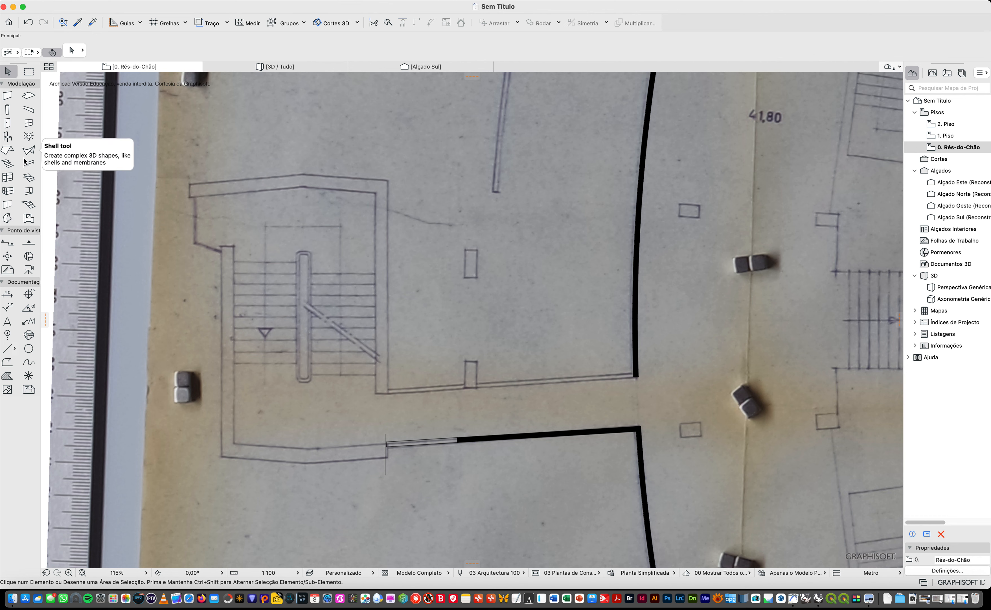
left_click(9, 165)
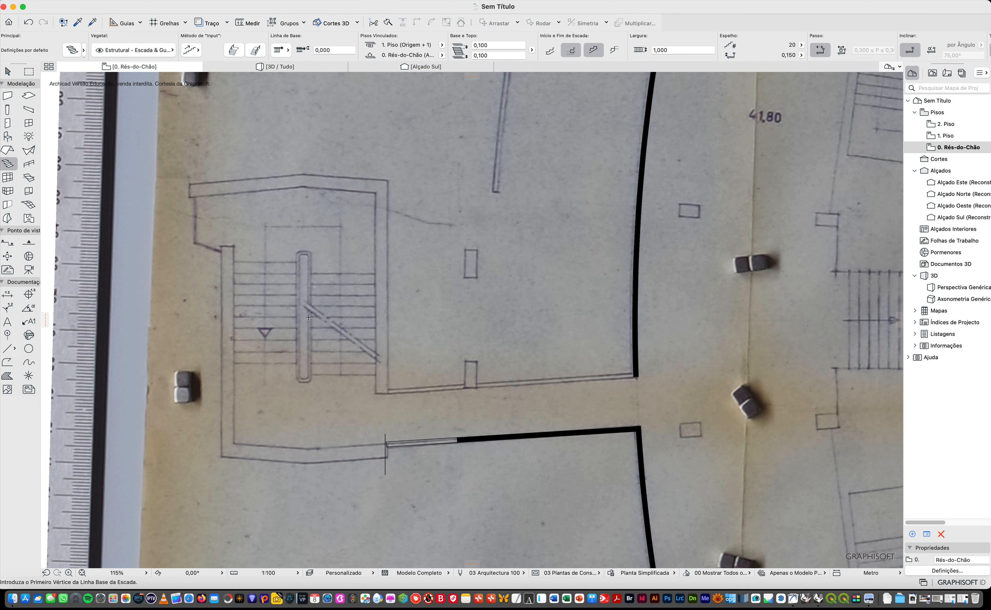
left_click(341, 374)
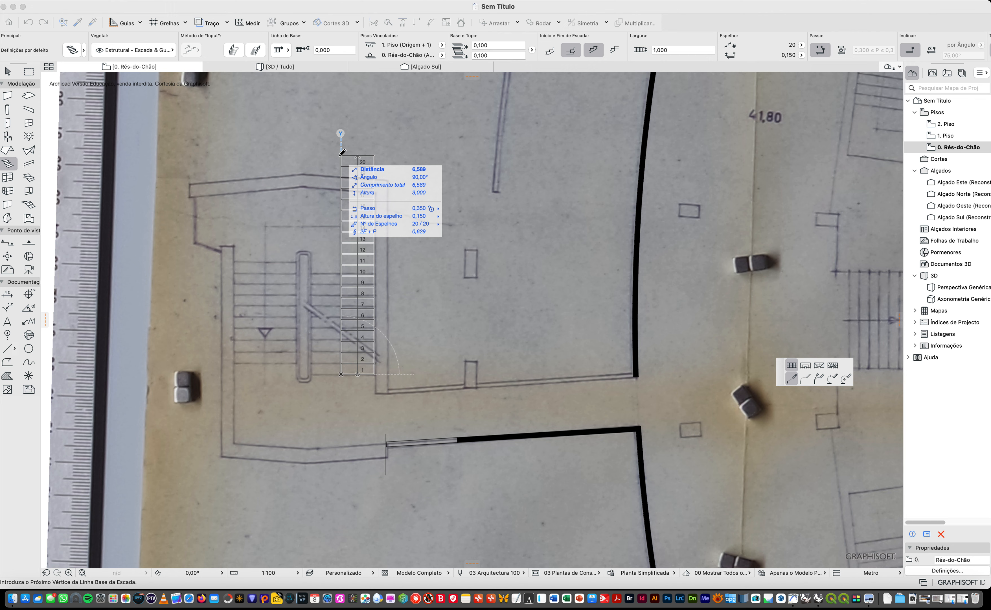
key("Escape")
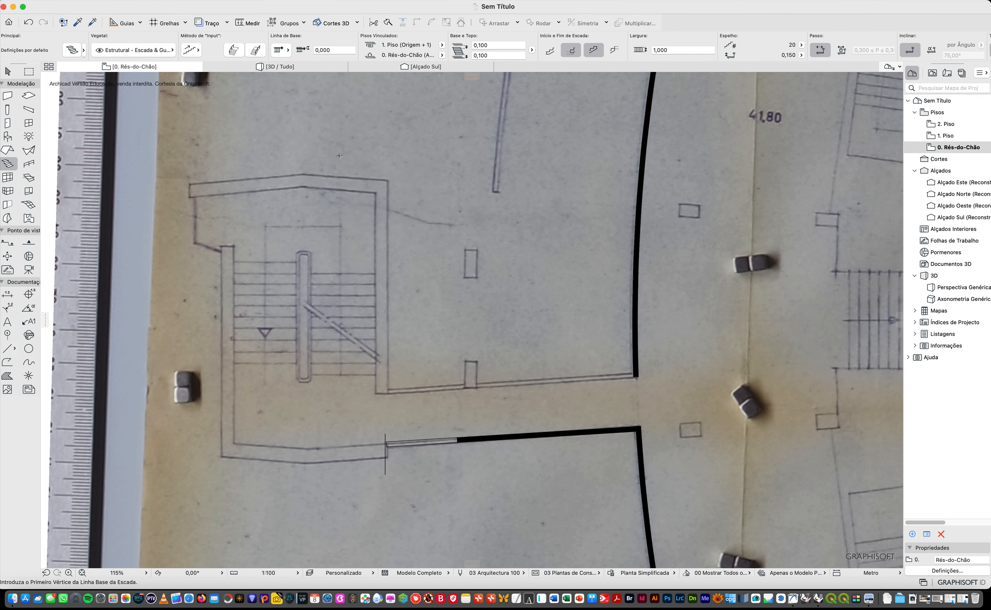
Examine the scanned staircases outside the outer circular wall and the northern part of the circular plan.
scroll(336, 343, "down", 10)
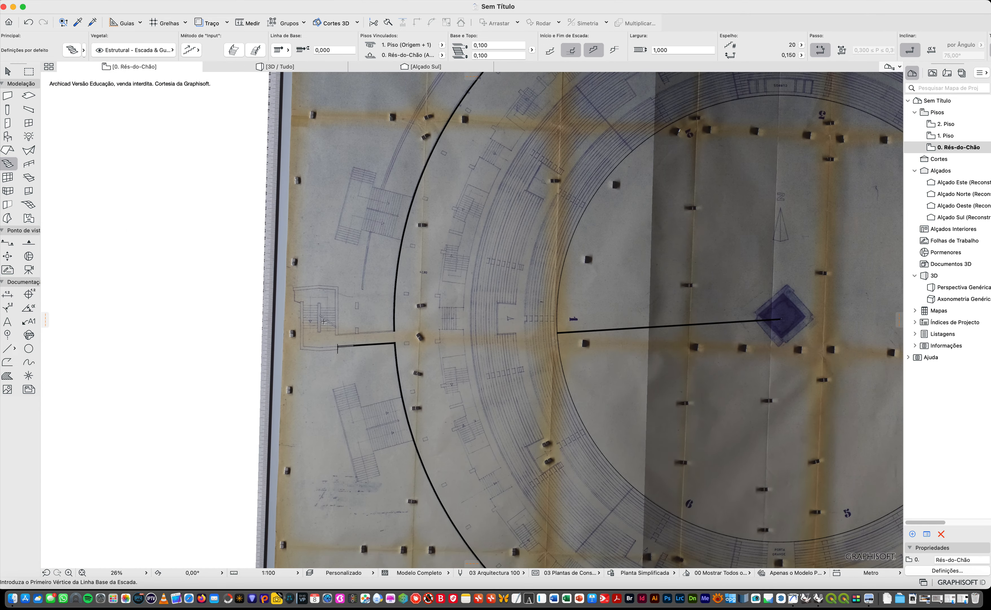
scroll(382, 438, "up", 3)
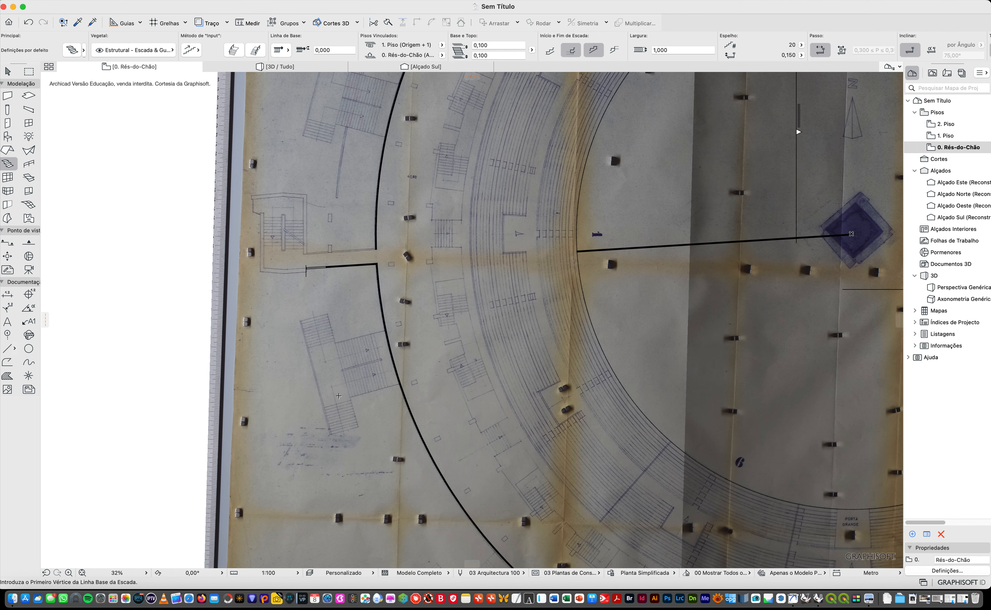
scroll(435, 179, "up", 2)
scroll(435, 179, "up", 3)
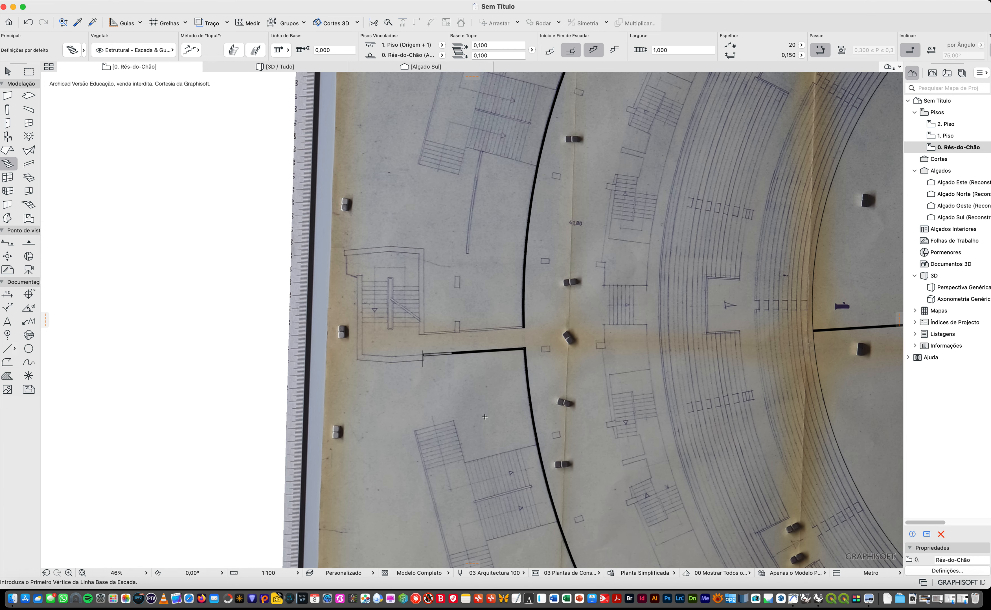
scroll(73, 434, "down", 5)
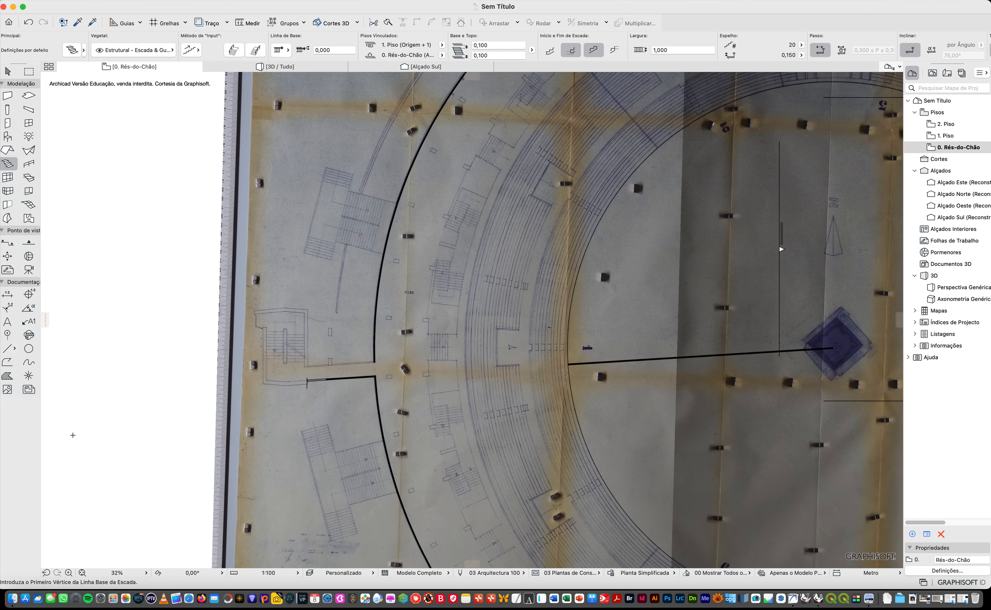
scroll(82, 484, "up", 4)
scroll(82, 484, "down", 3)
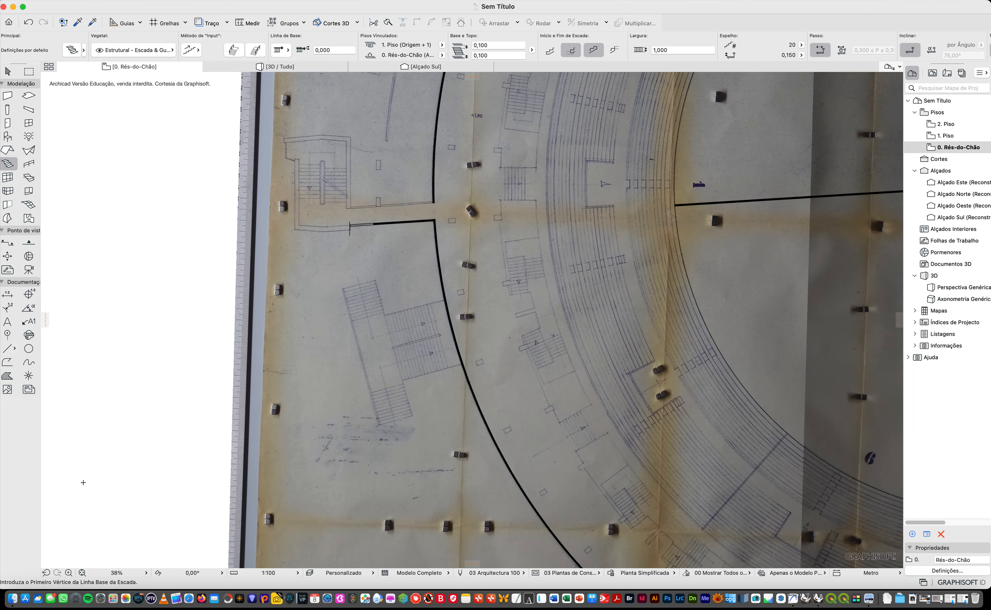
scroll(81, 470, "down", 3)
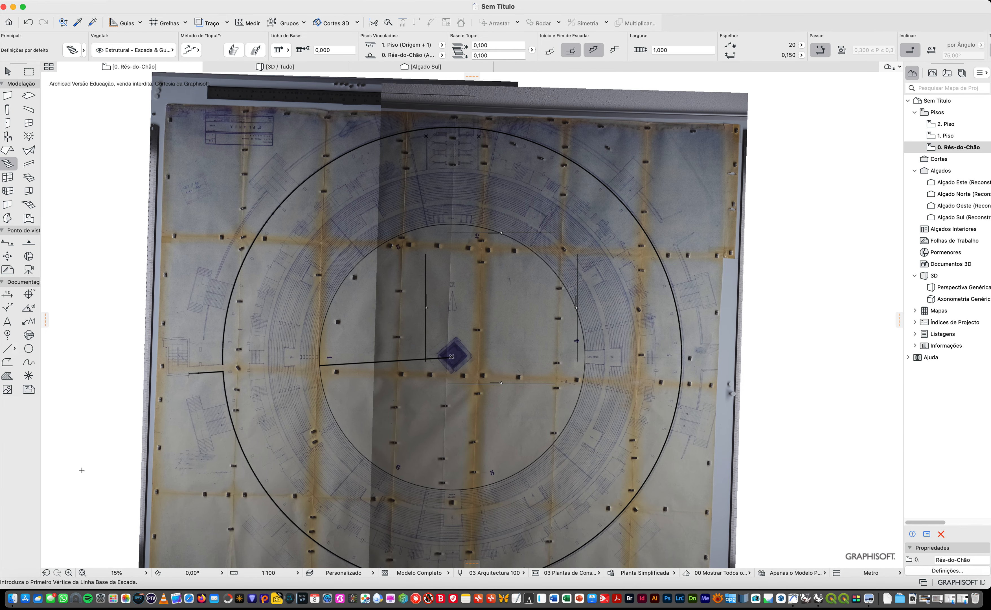
scroll(459, 136, "up", 8)
scroll(416, 173, "down", 6)
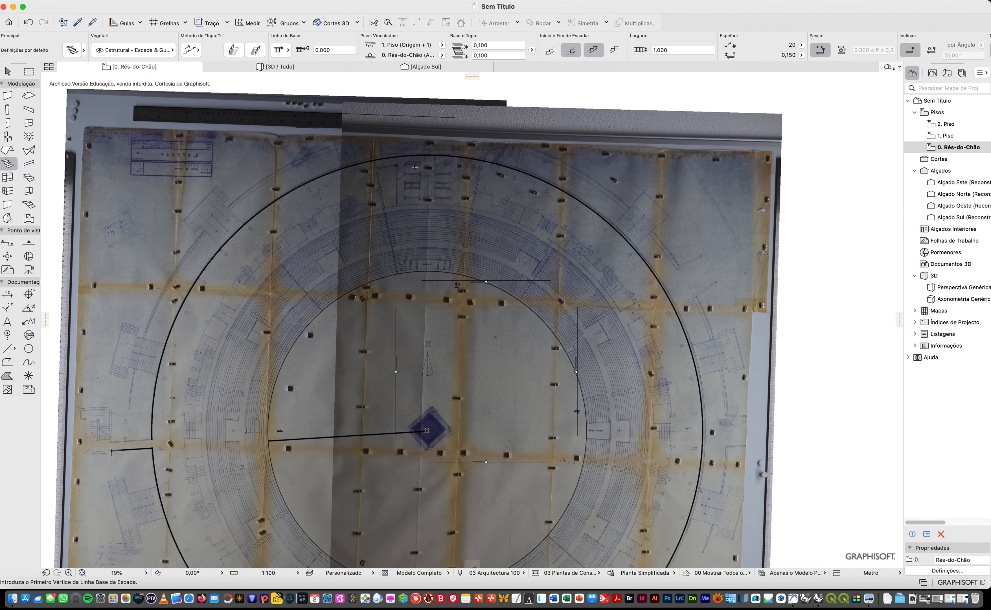
scroll(540, 167, "up", 5)
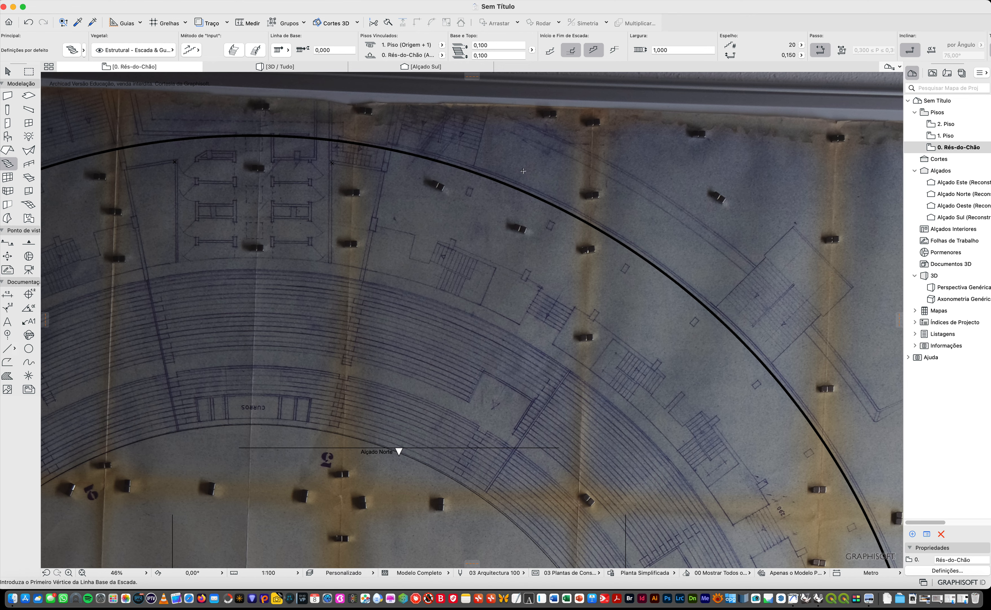
scroll(715, 199, "down", 3)
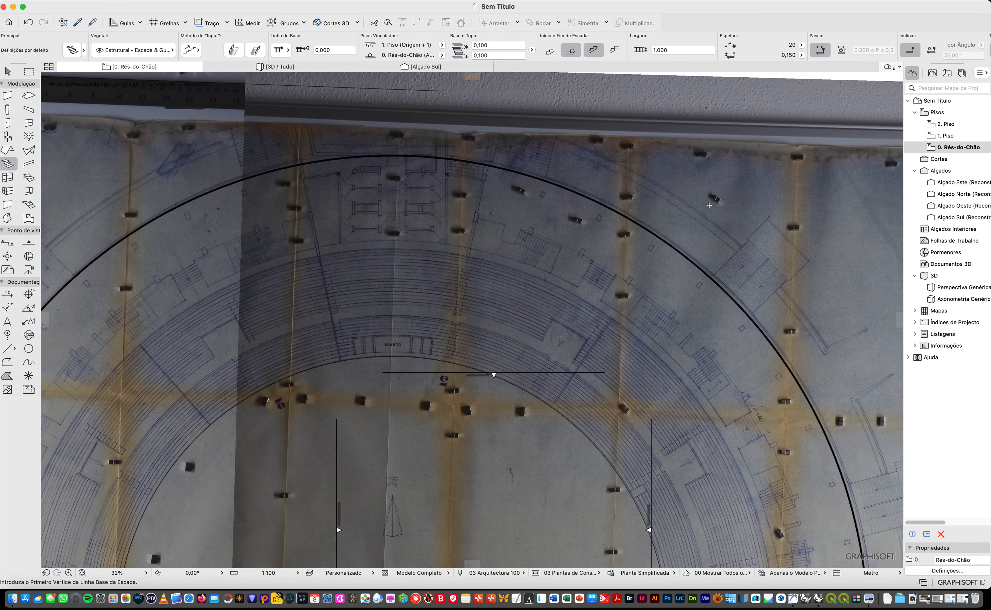
scroll(618, 303, "down", 6)
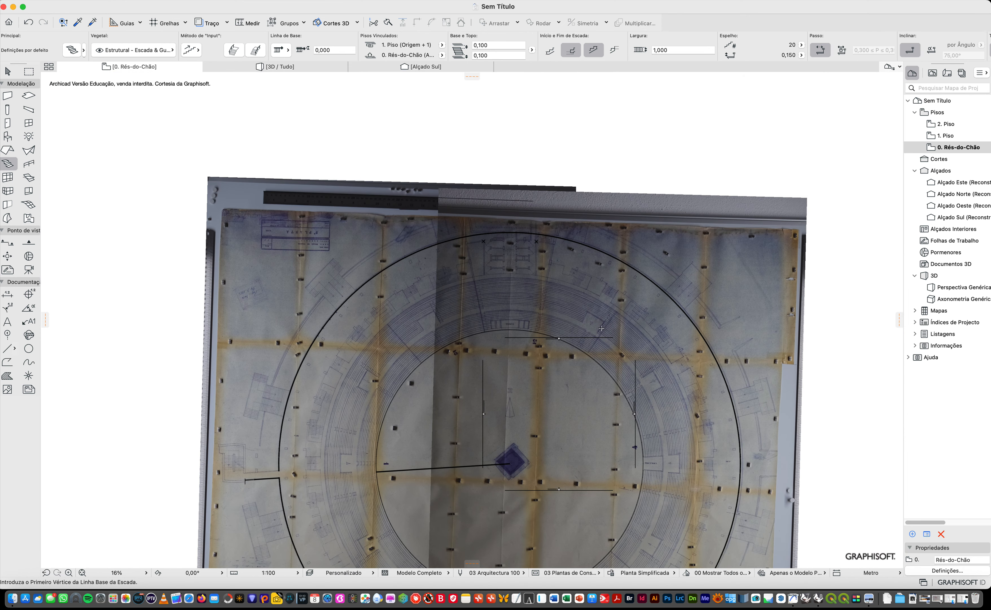
Examine the scanned seating tiers and their access stairs between the inner and outer circular walls.
scroll(322, 411, "up", 5)
scroll(321, 411, "up", 1)
scroll(407, 379, "up", 9)
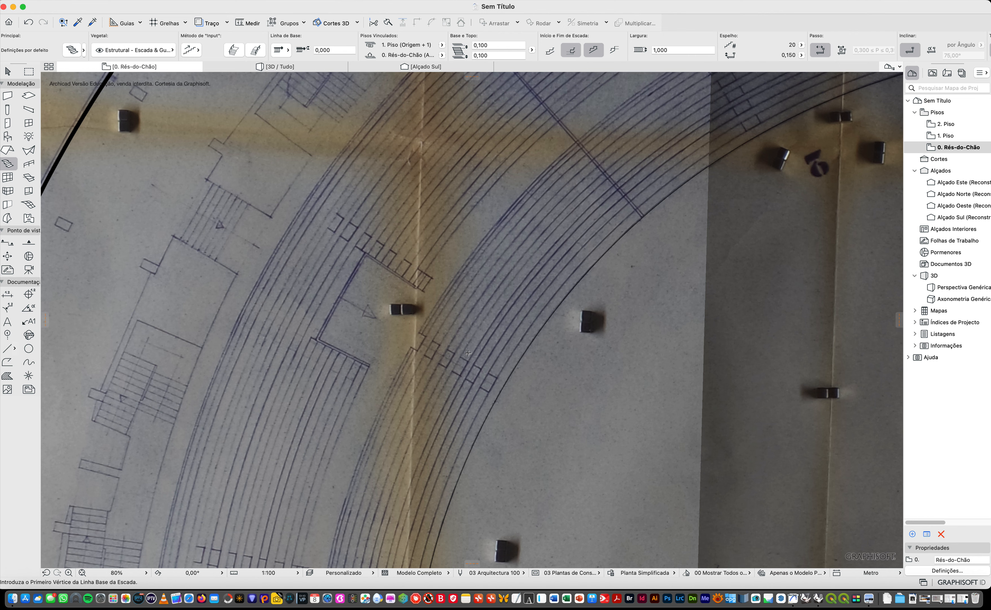
scroll(369, 319, "up", 5)
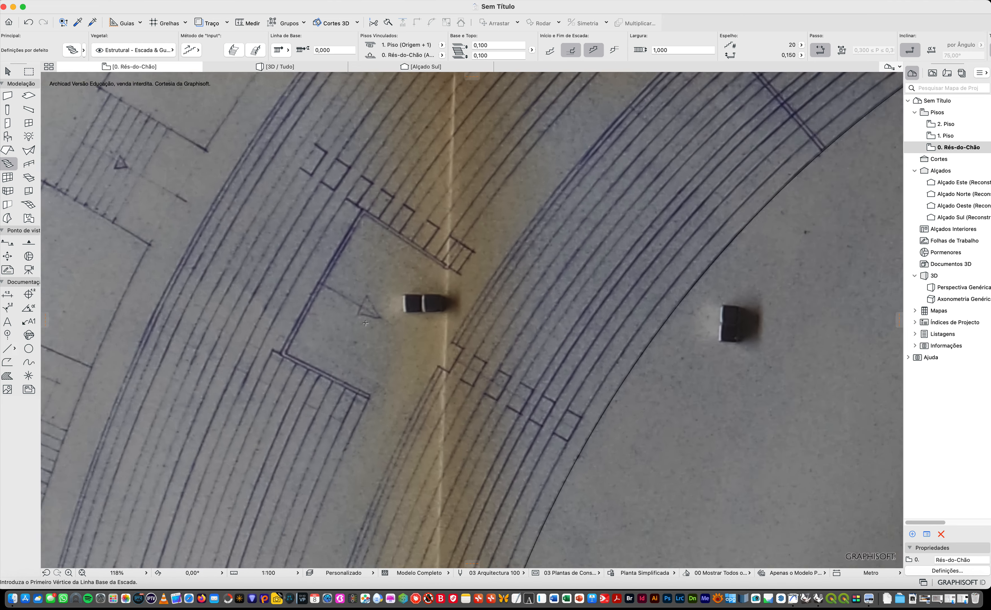
scroll(368, 410, "down", 1)
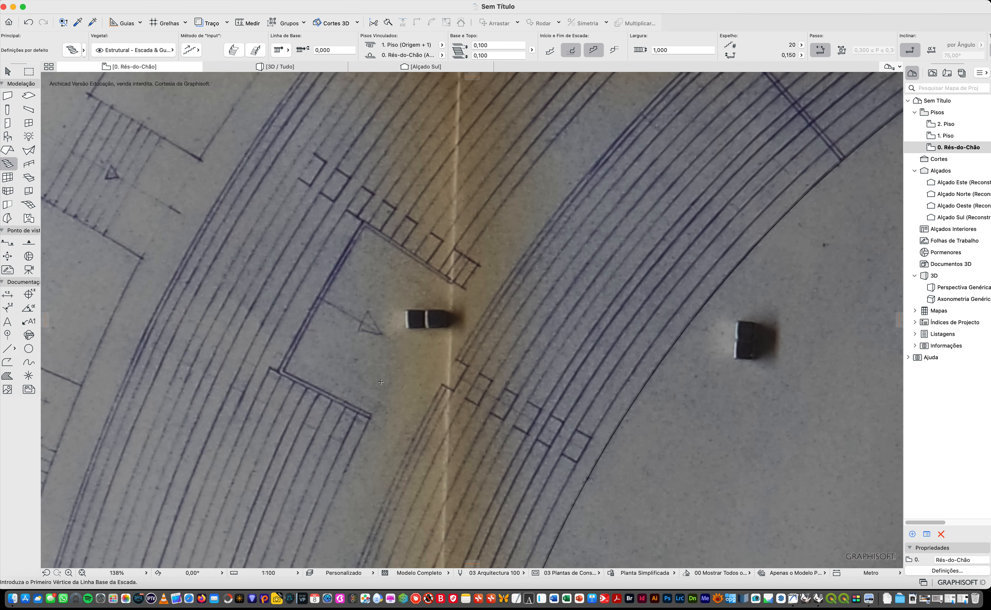
scroll(242, 334, "down", 8)
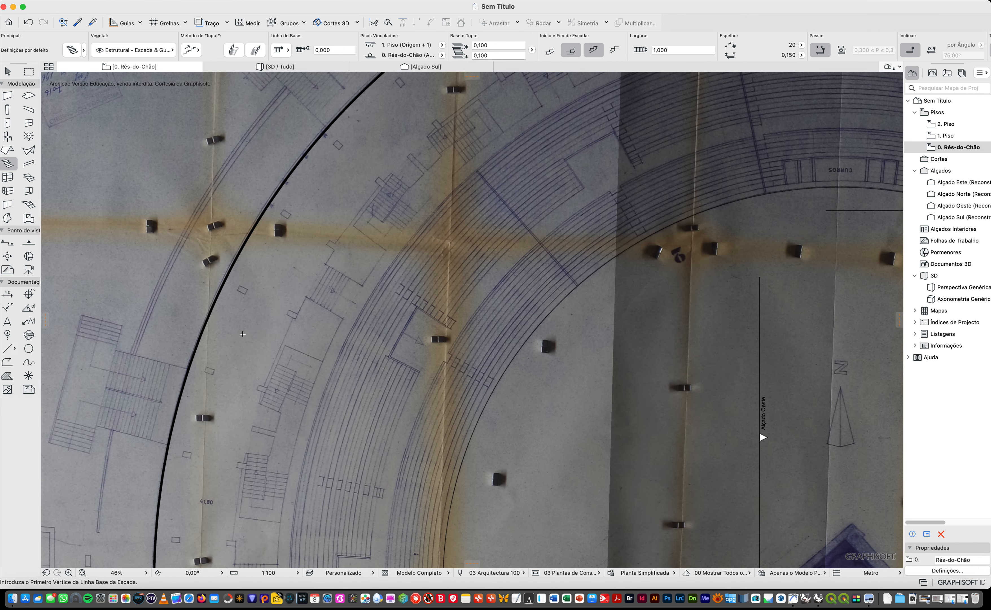
scroll(458, 316, "up", 9)
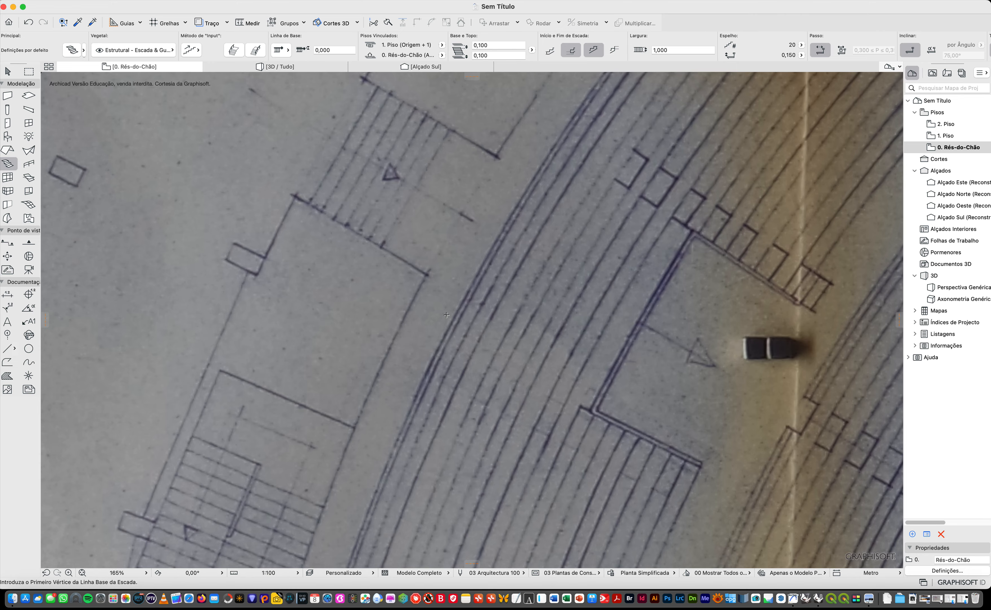
scroll(440, 307, "down", 9)
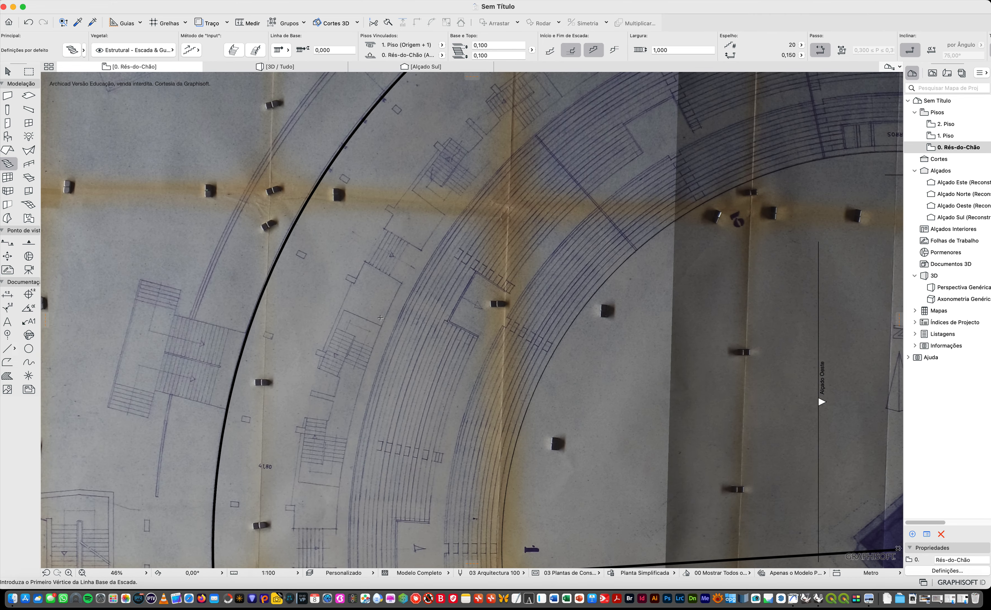
scroll(367, 312, "down", 3)
scroll(362, 313, "up", 3)
scroll(359, 315, "down", 3)
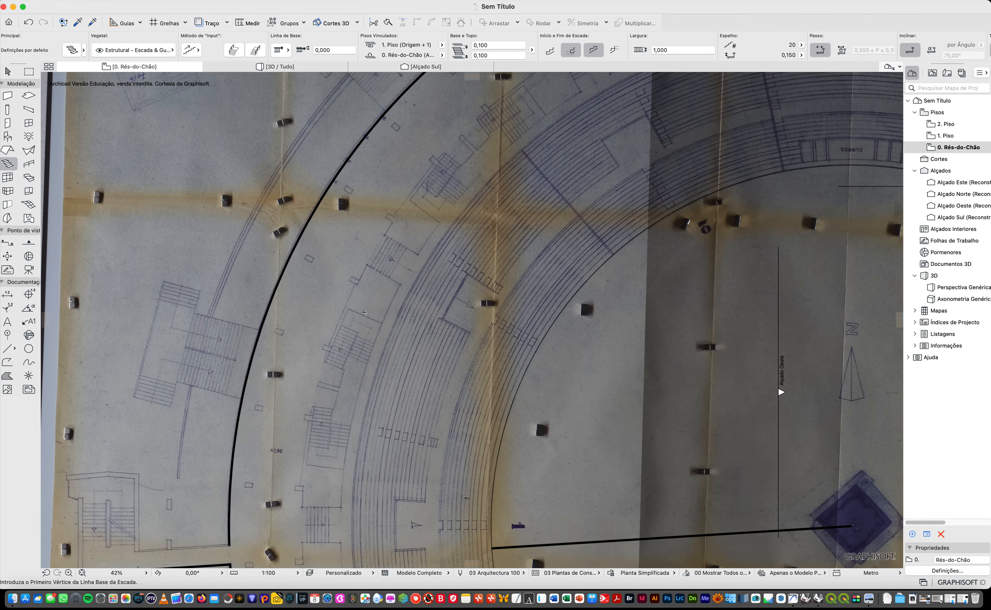
scroll(456, 305, "down", 2)
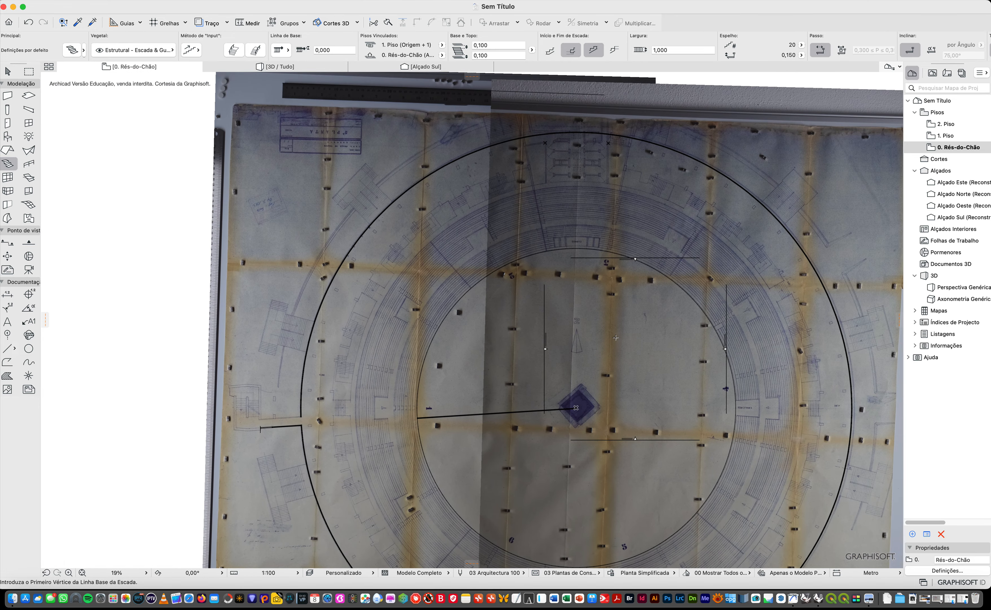
scroll(529, 322, "up", 1)
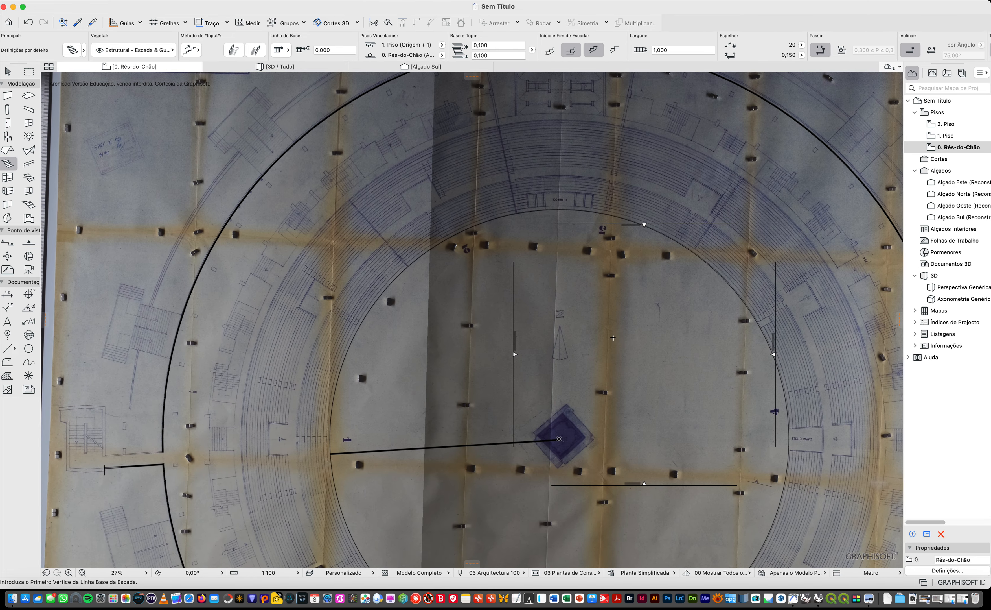
scroll(613, 337, "up", 2)
scroll(611, 333, "down", 3)
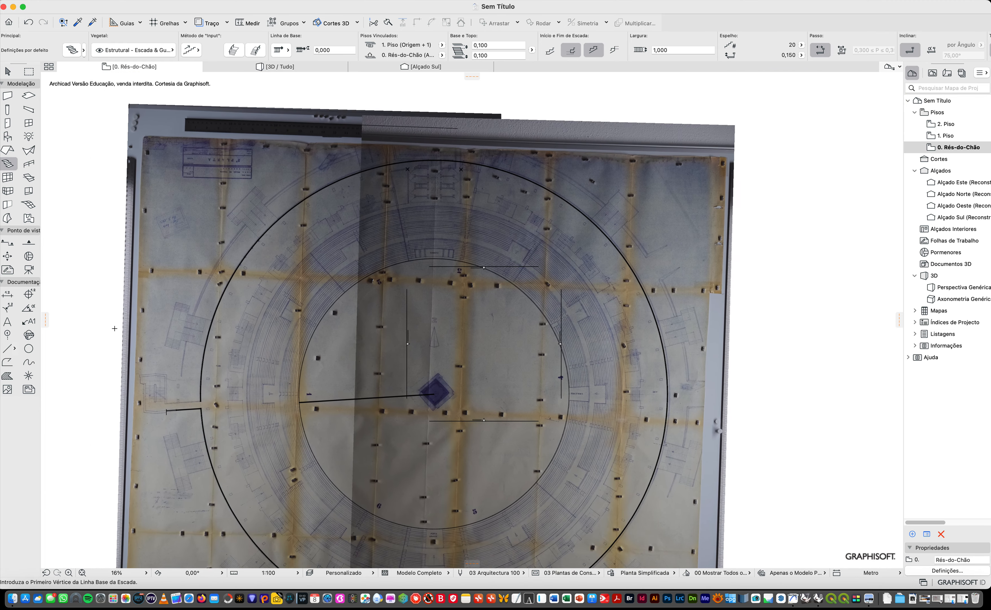
scroll(122, 326, "down", 2)
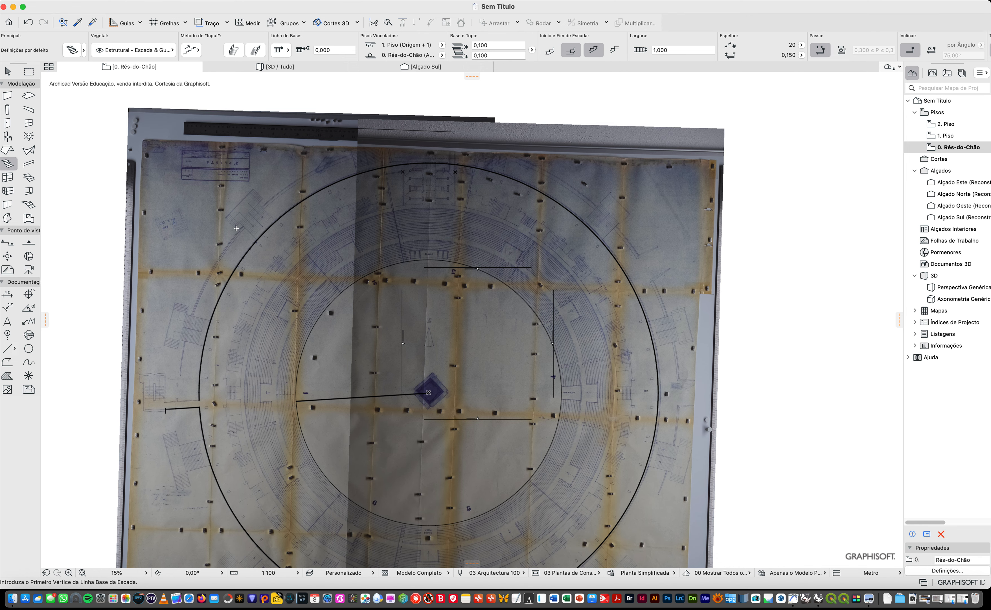
Set the default door to Porta de Correr Exterior from the Portas de Correr library folder.
scroll(254, 239, "up", 10)
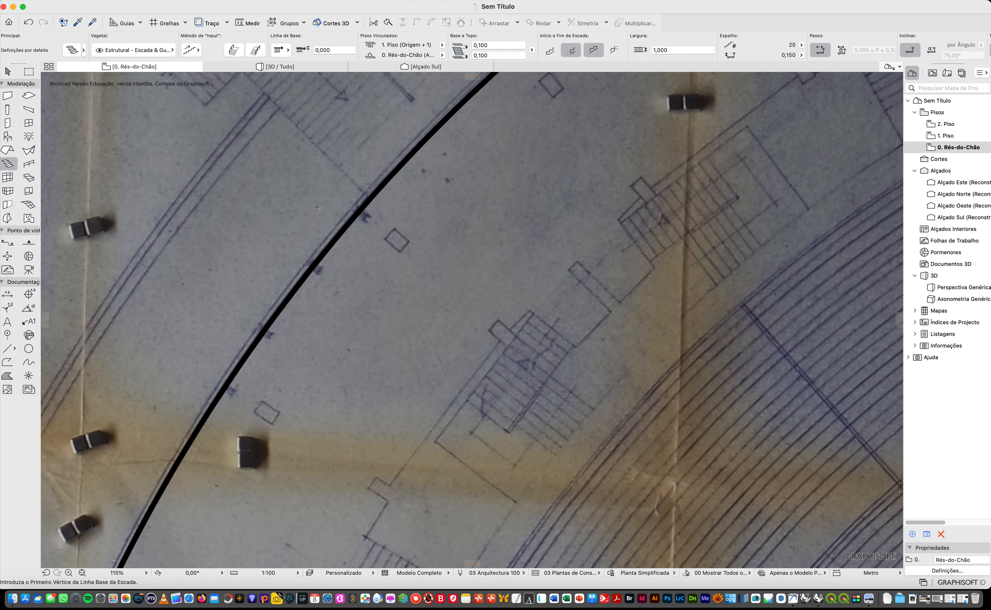
left_click(8, 124)
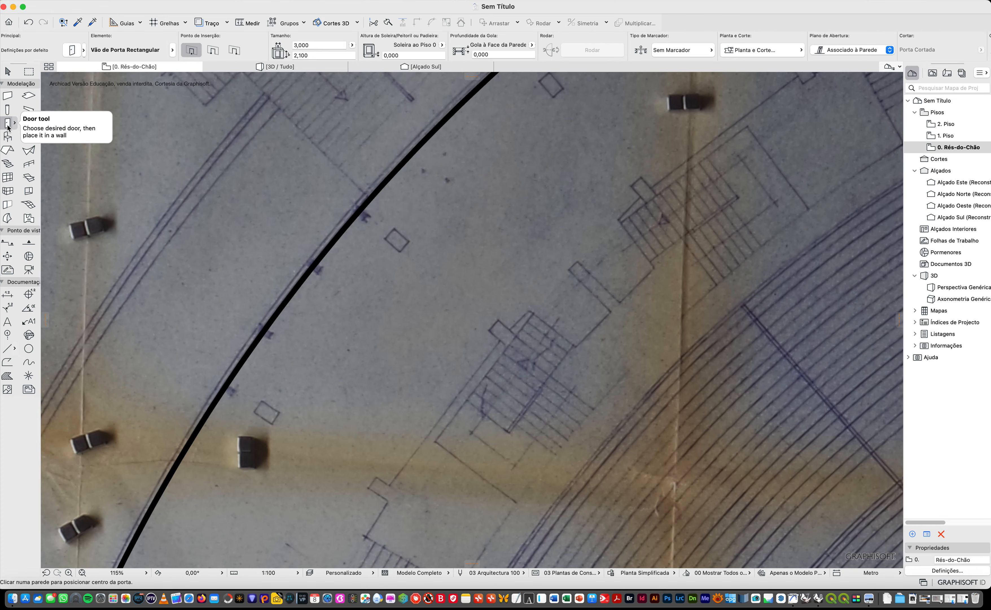
left_click(75, 50)
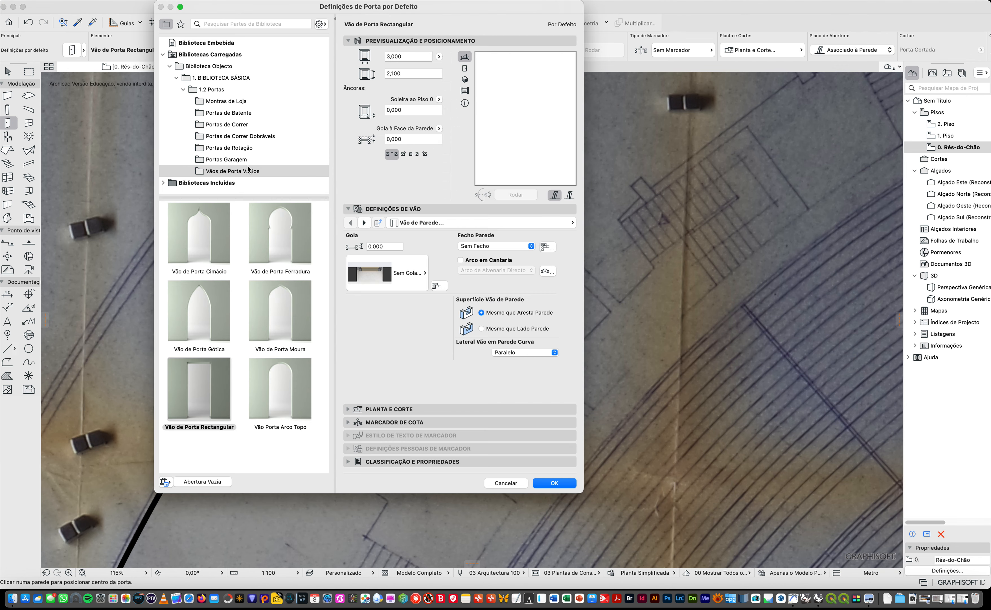
left_click(246, 125)
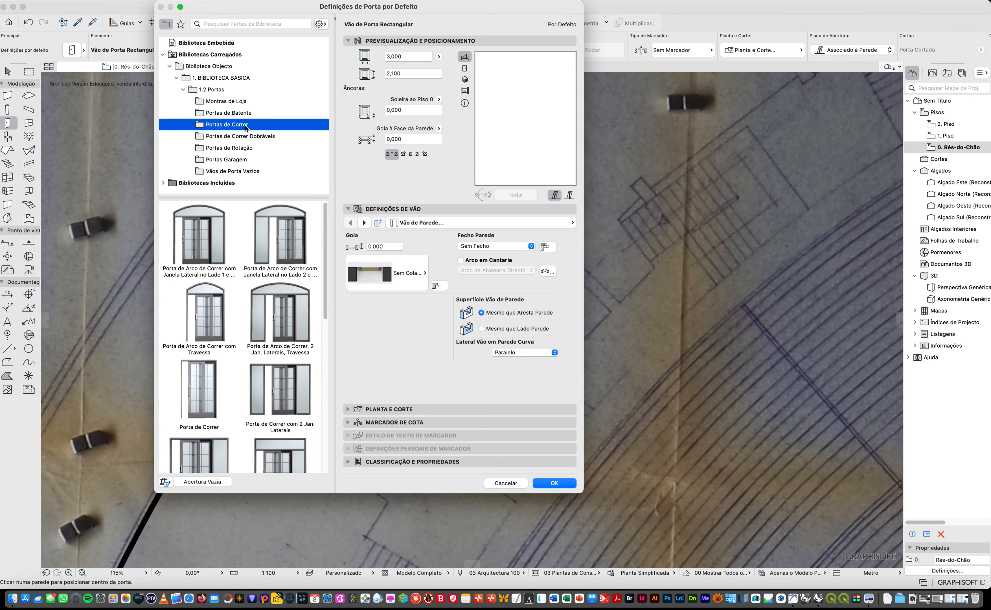
scroll(281, 352, "down", 5)
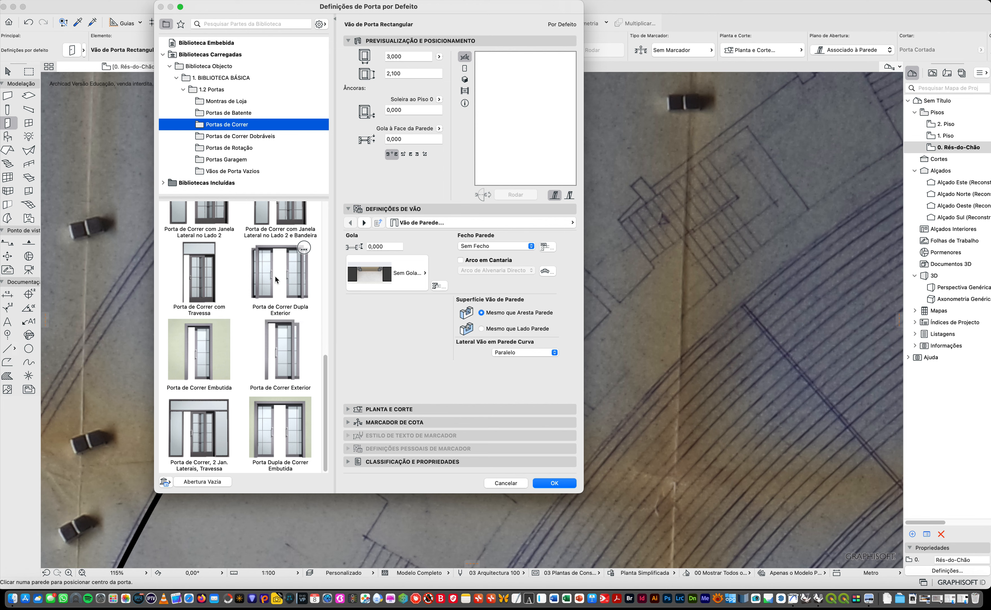
left_click(283, 356)
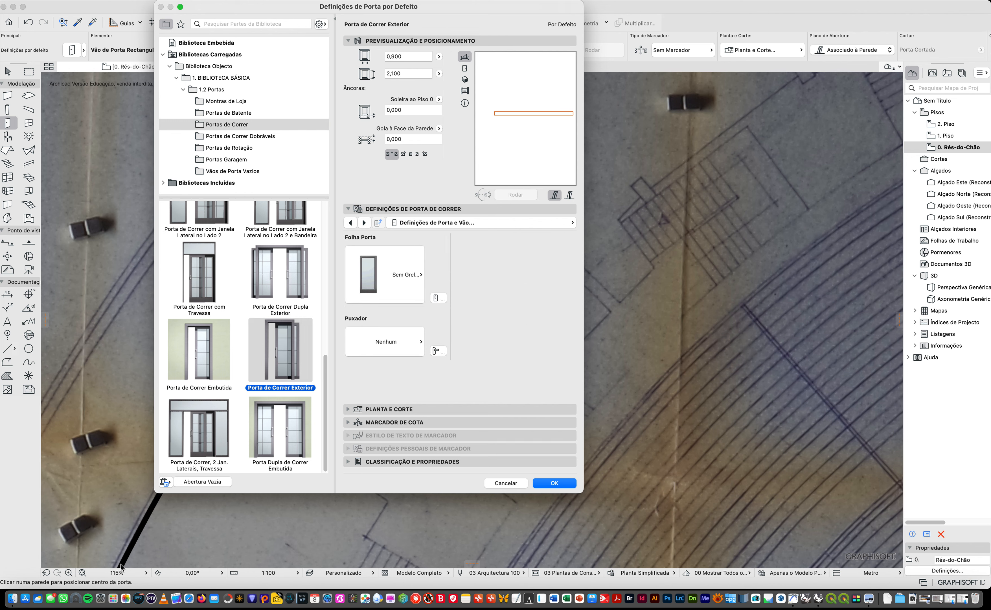
Set the default sliding door's leaf style to Estilo 1 and accept the door settings.
left_click(419, 281)
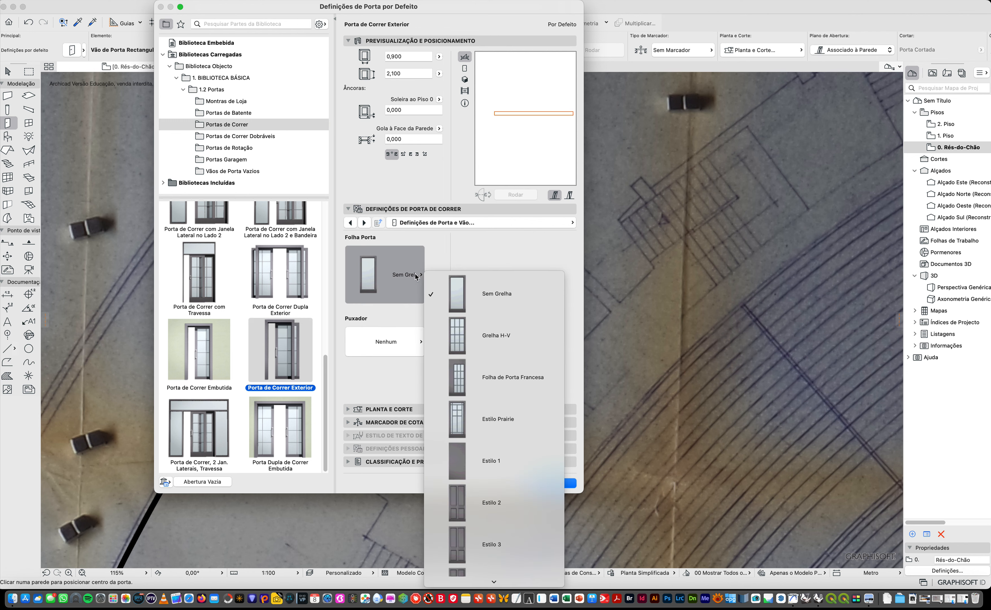
scroll(490, 476, "down", 5)
scroll(493, 478, "down", 15)
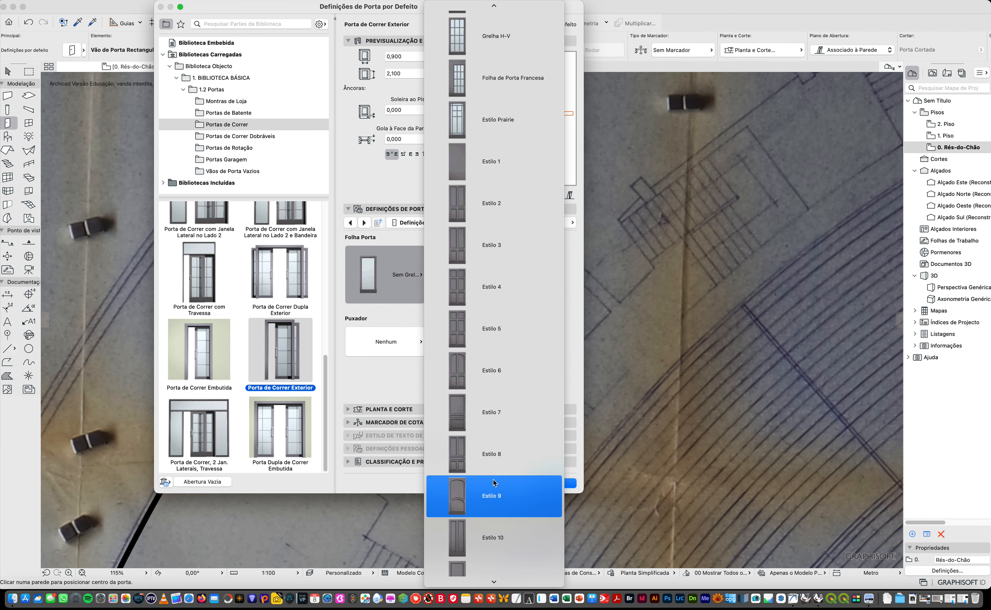
scroll(494, 478, "up", 4)
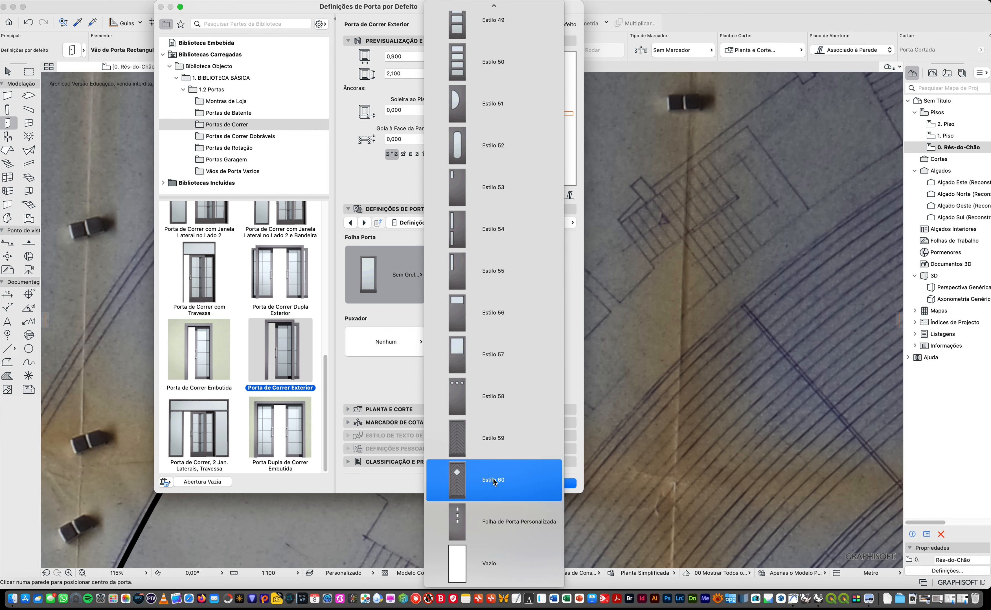
scroll(497, 459, "up", 7)
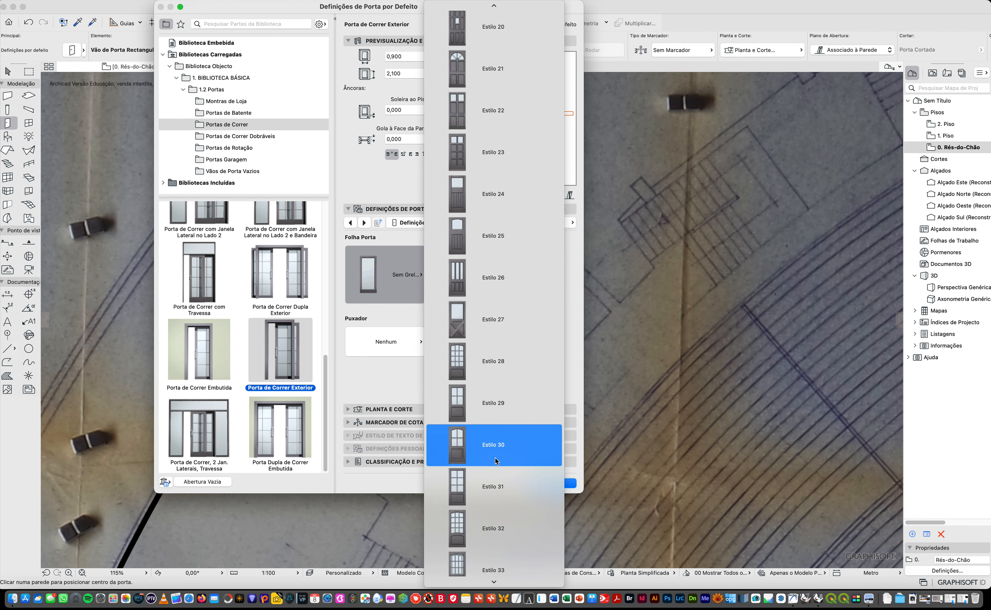
scroll(471, 345, "up", 5)
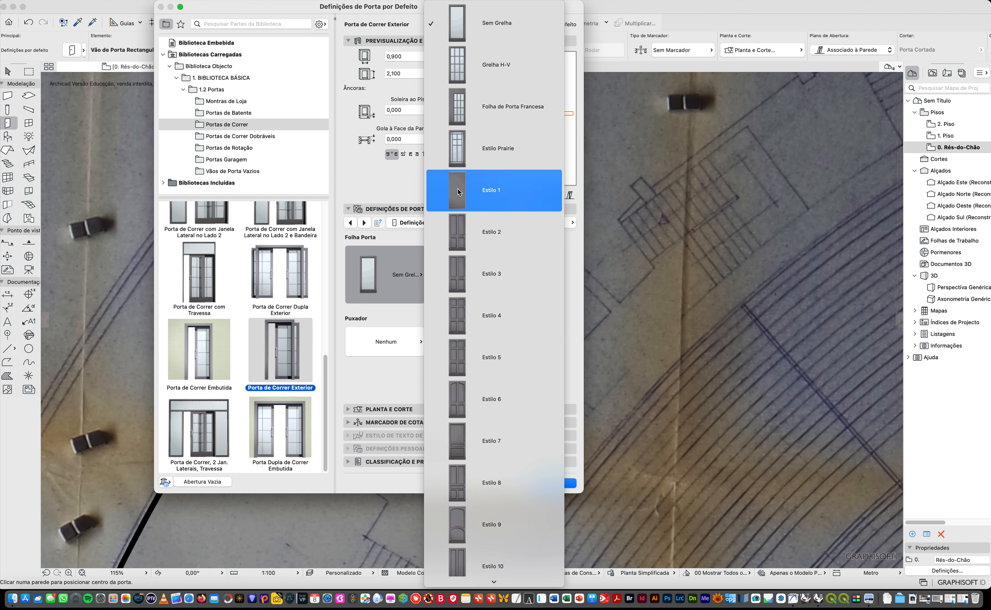
left_click(458, 192)
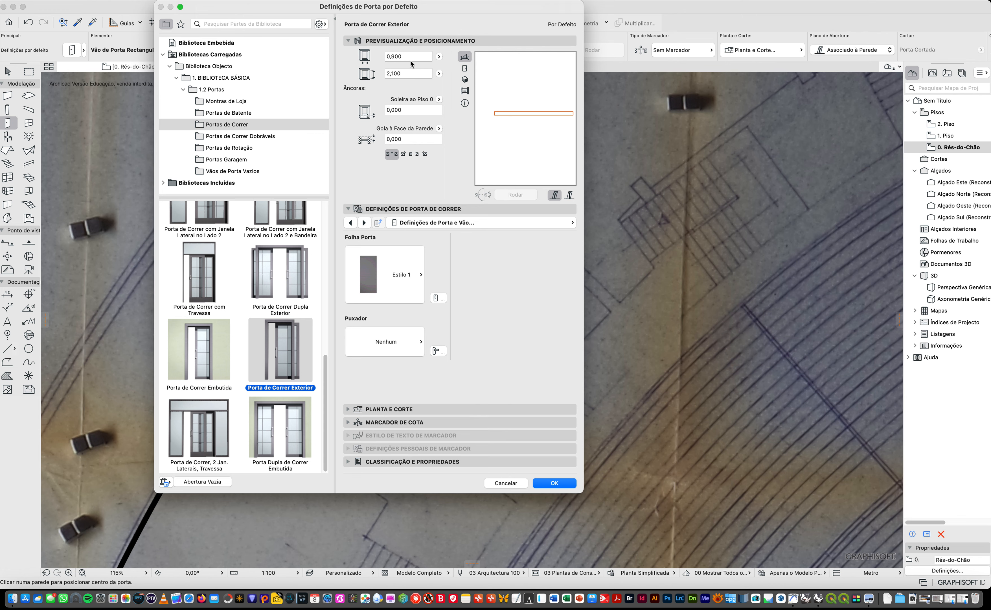
left_click(555, 484)
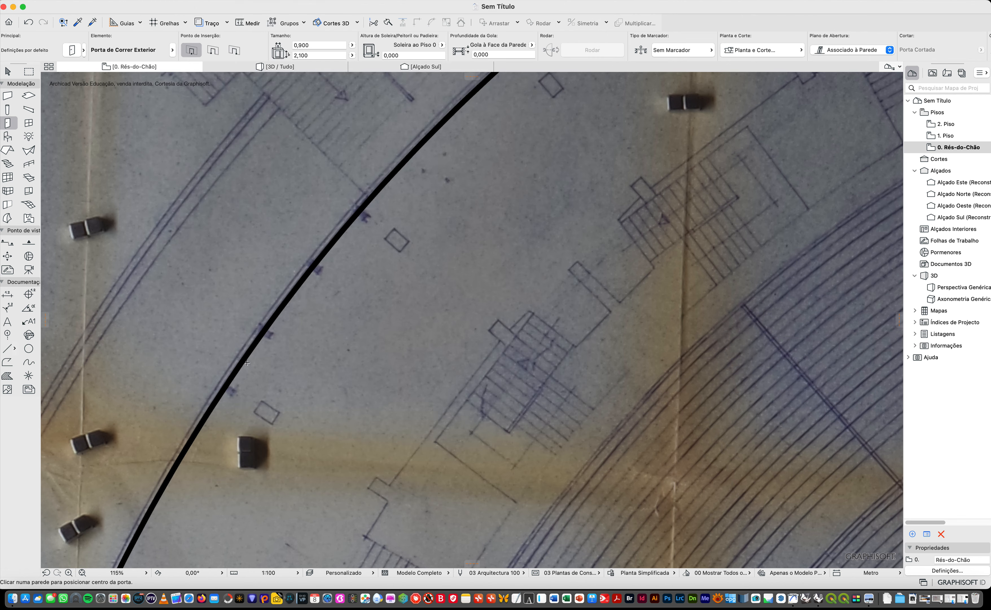
Place the exterior sliding door in the circular wall on the ground-floor plan, opening towards the inner side of the ring.
left_click(287, 300)
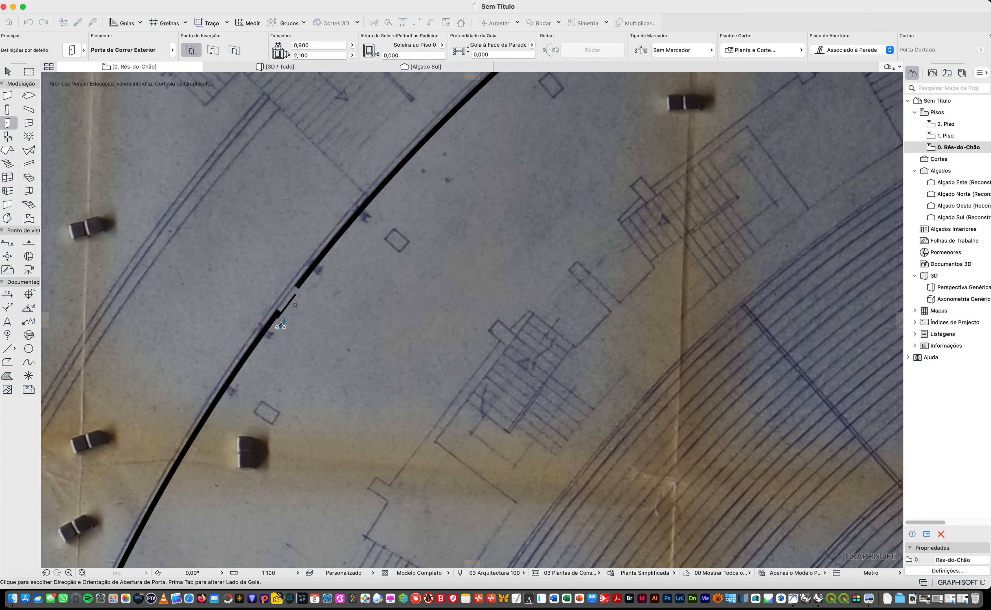
left_click(281, 325)
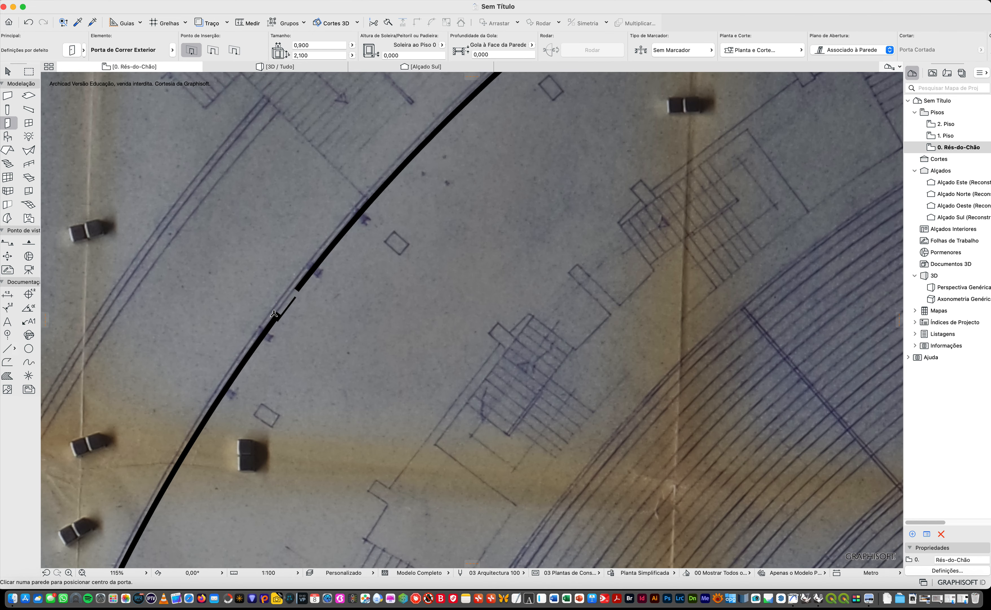
scroll(273, 314, "up", 10)
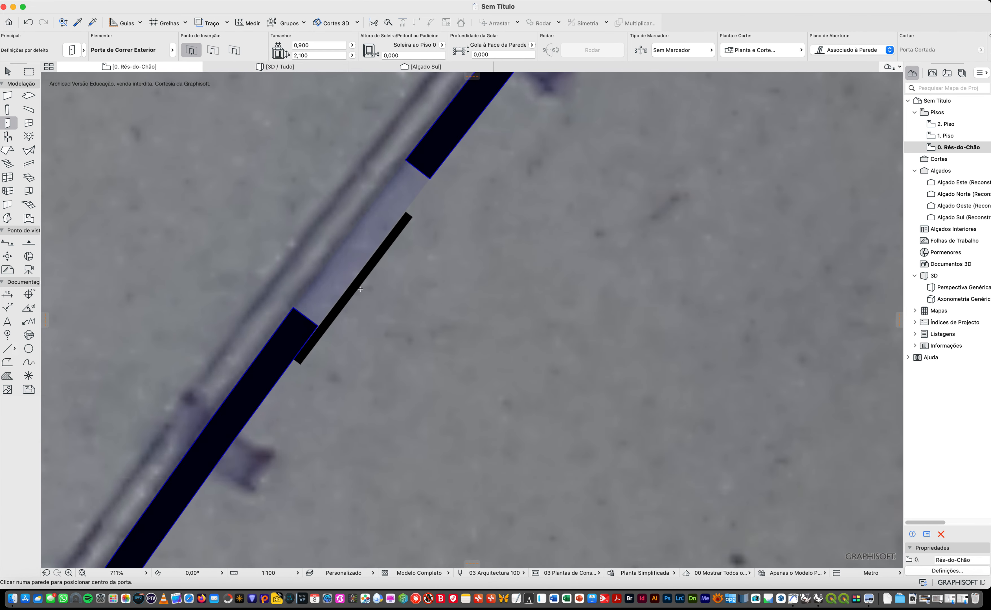
key("Escape")
Stretch the placed door's 2D opening width so its leaf slides further along the circular wall.
left_click(354, 290)
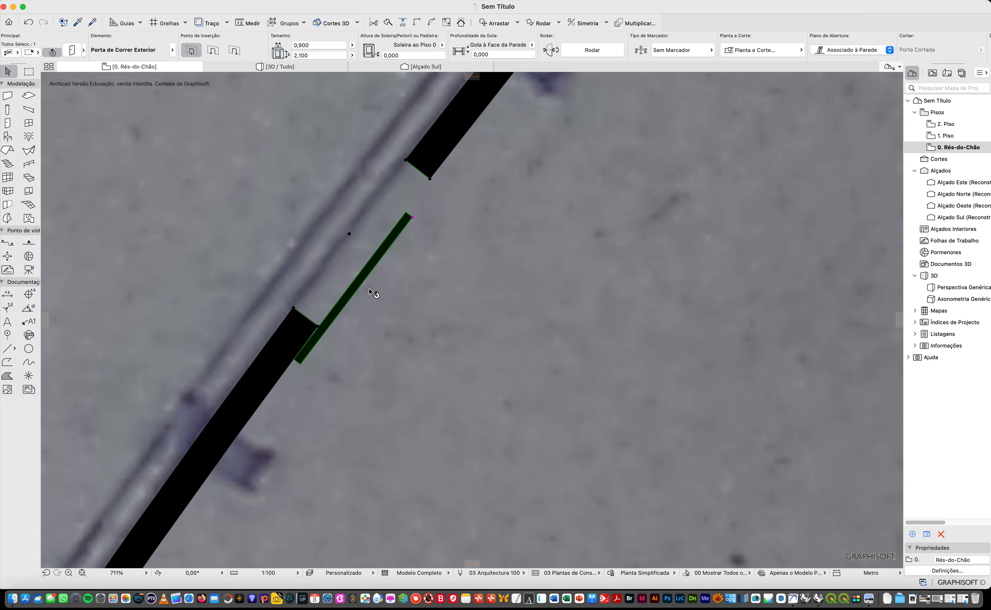
scroll(370, 290, "up", 5)
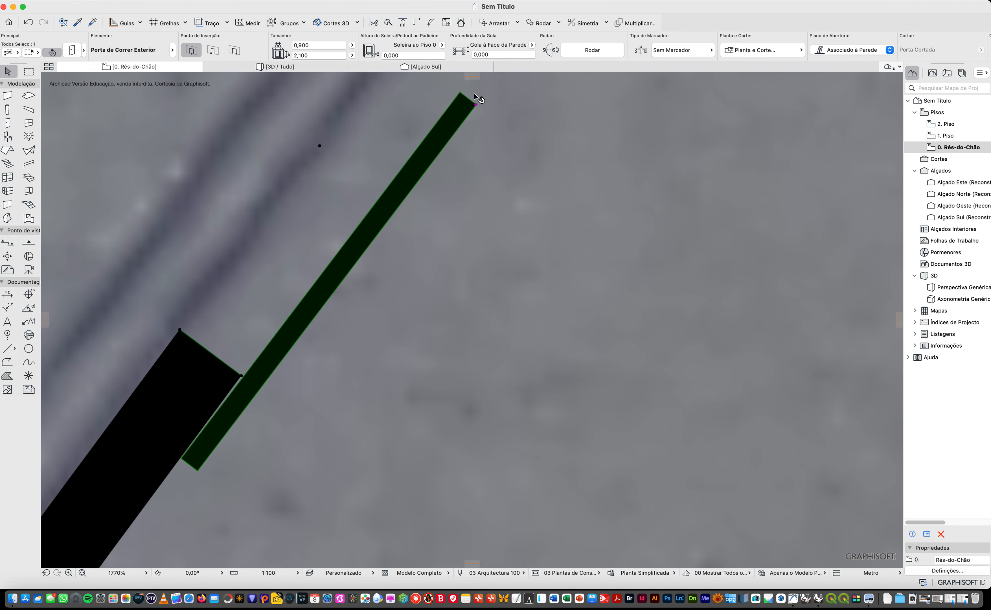
left_click(475, 107)
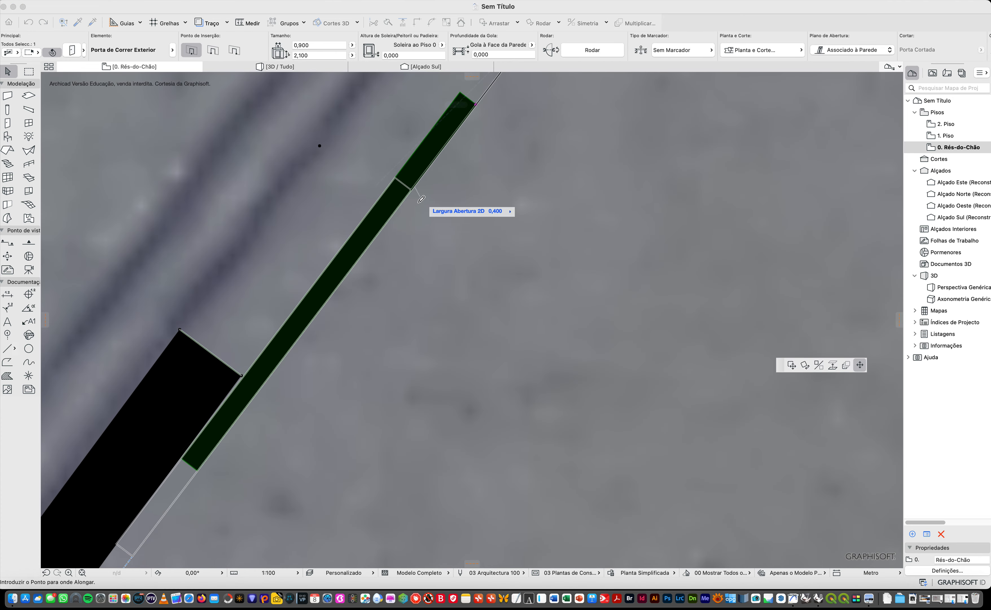
left_click(395, 237)
left_click(405, 255)
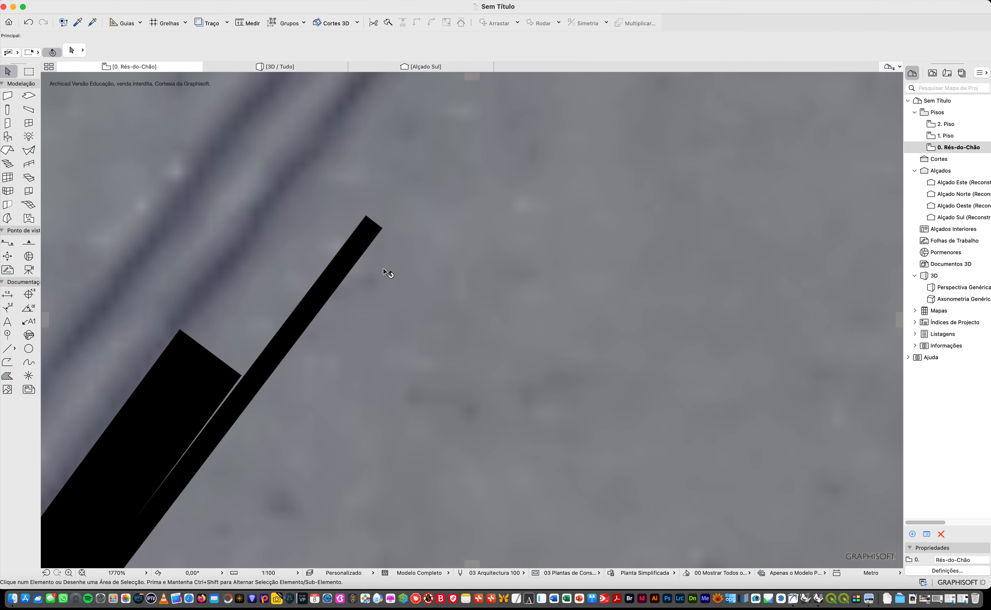
scroll(398, 278, "down", 5)
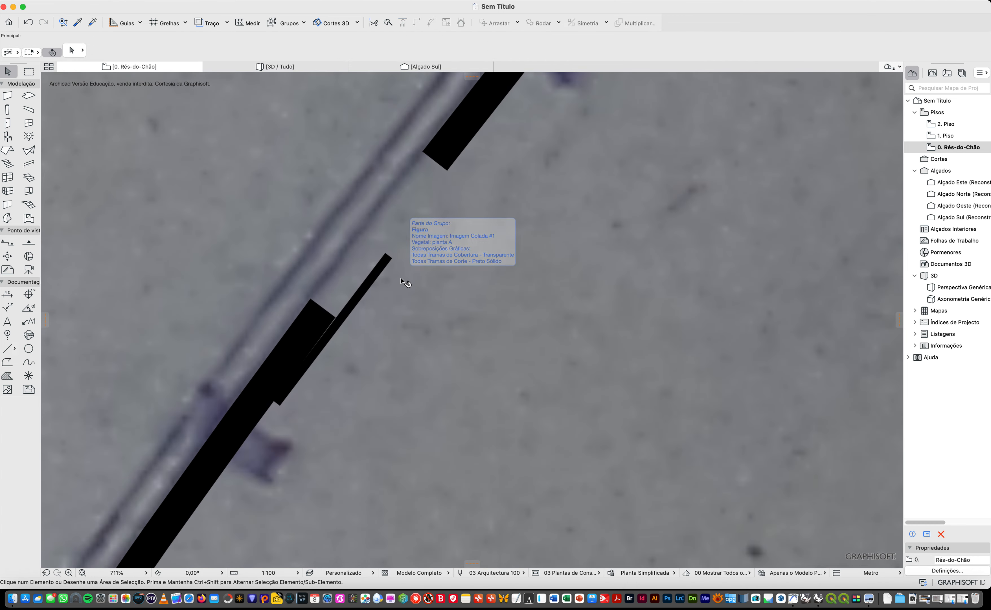
scroll(404, 285, "down", 10)
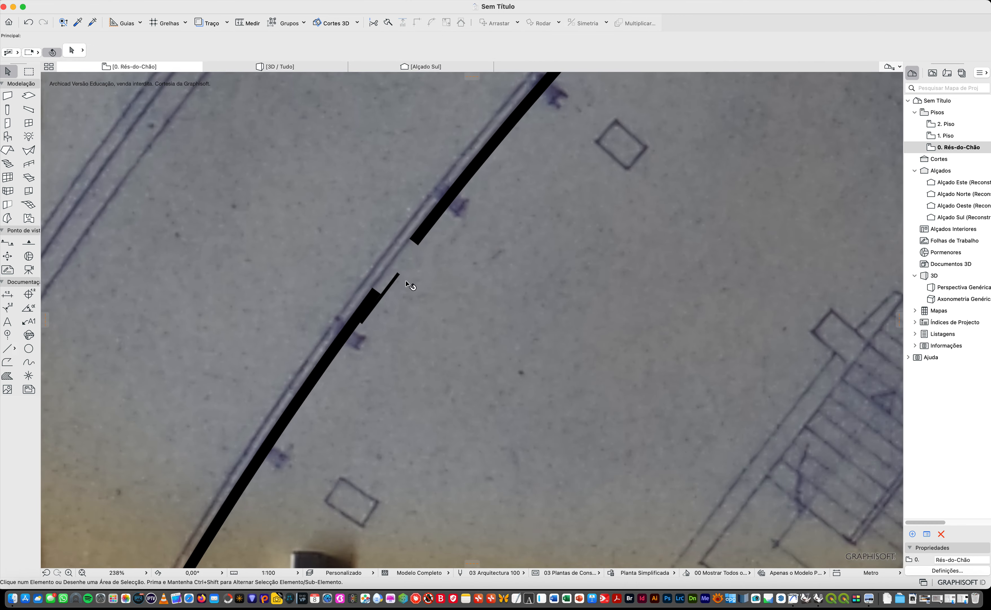
scroll(401, 286, "down", 2)
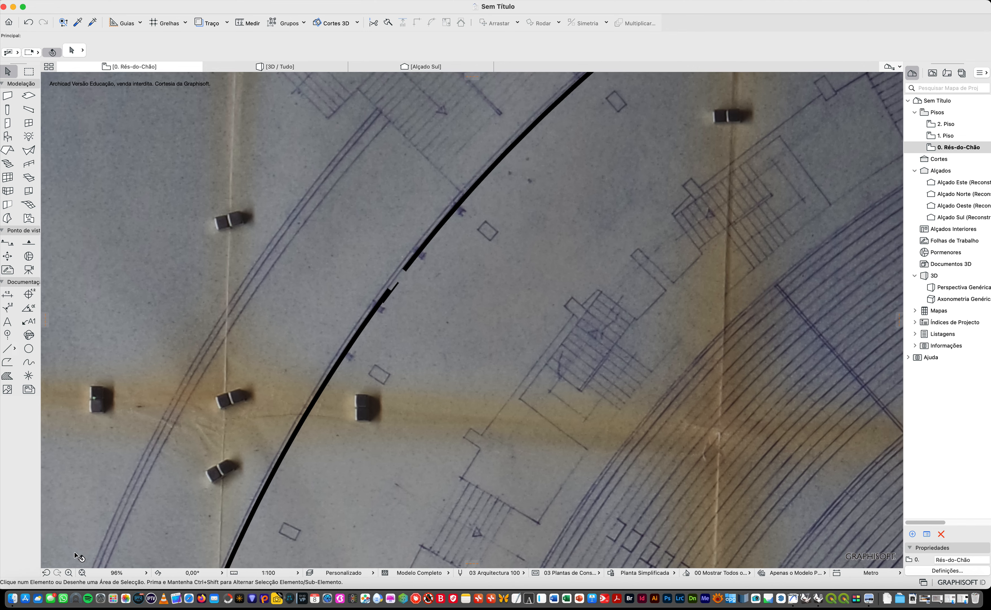
Delete the straight wall standing inside the circular wall in the 3D perspective.
left_click(270, 67)
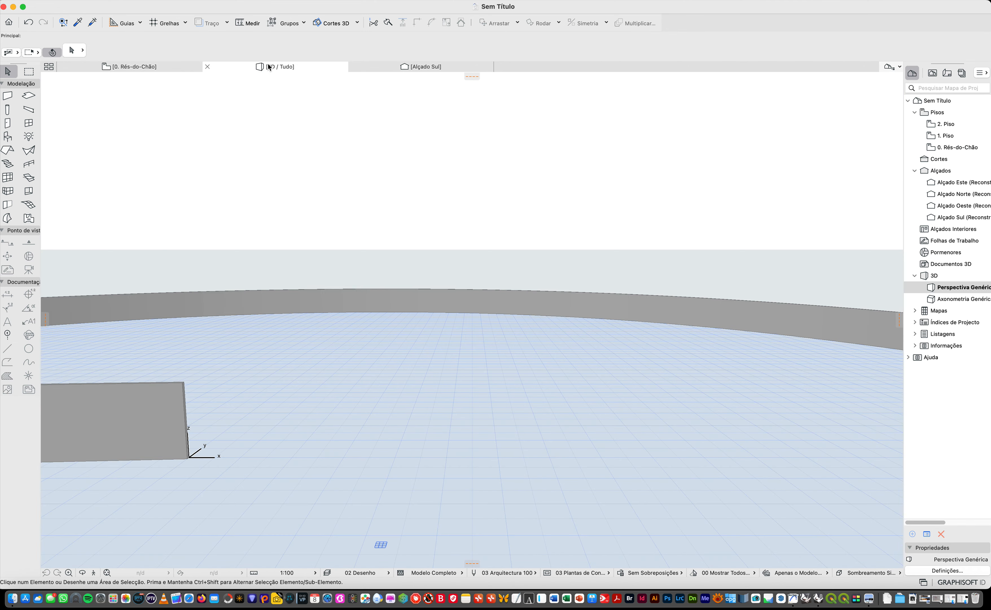
scroll(381, 123, "up", 3)
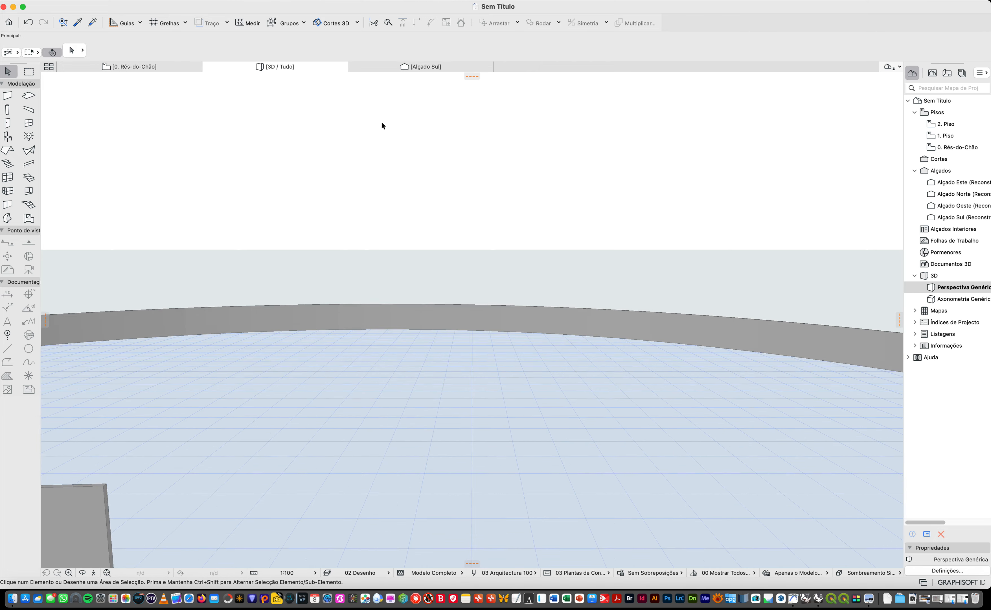
scroll(467, 329, "down", 8)
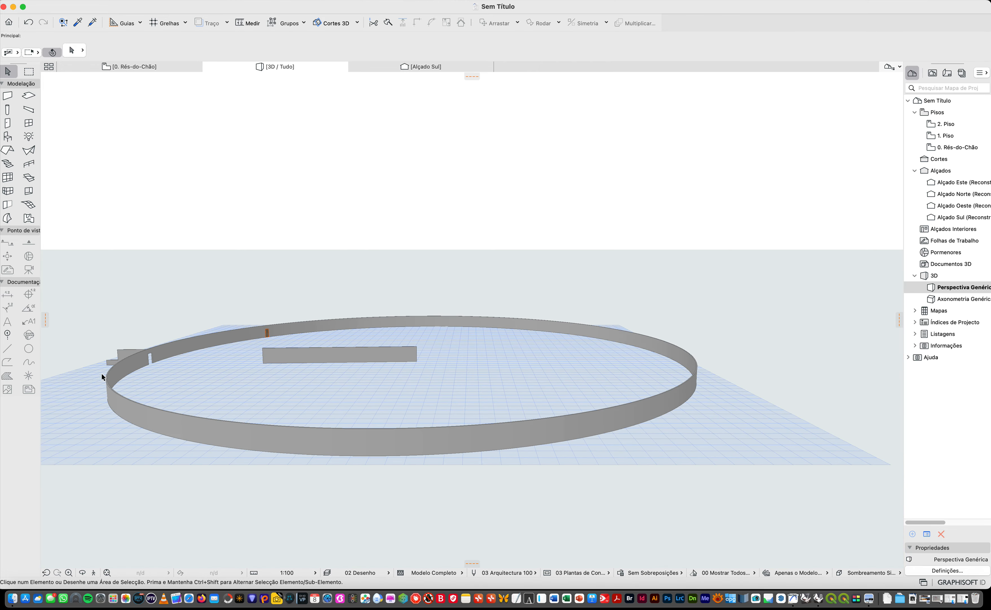
middle_click_drag(180, 345, 338, 422)
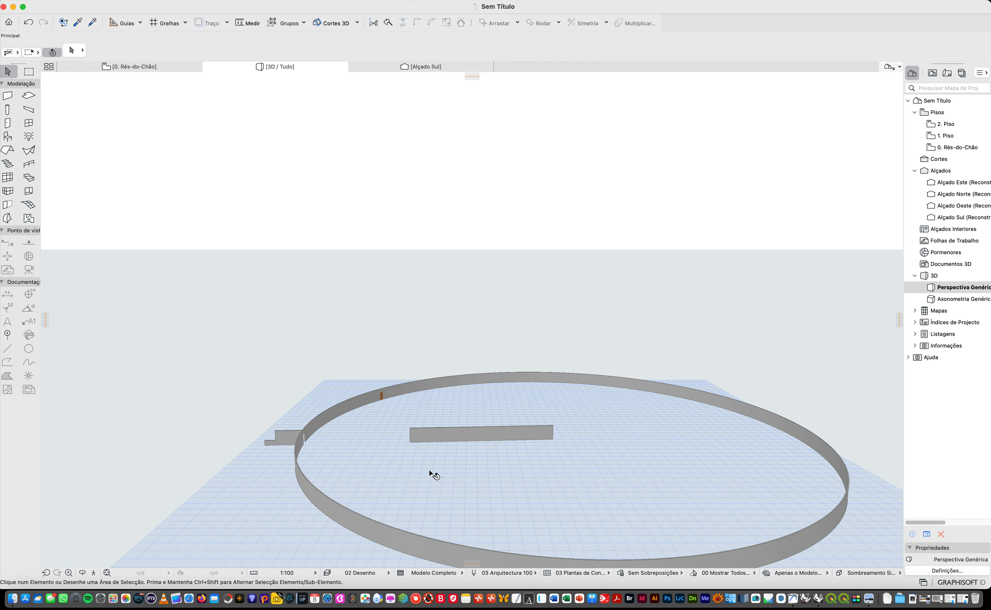
scroll(428, 454, "up", 3)
left_click(536, 422)
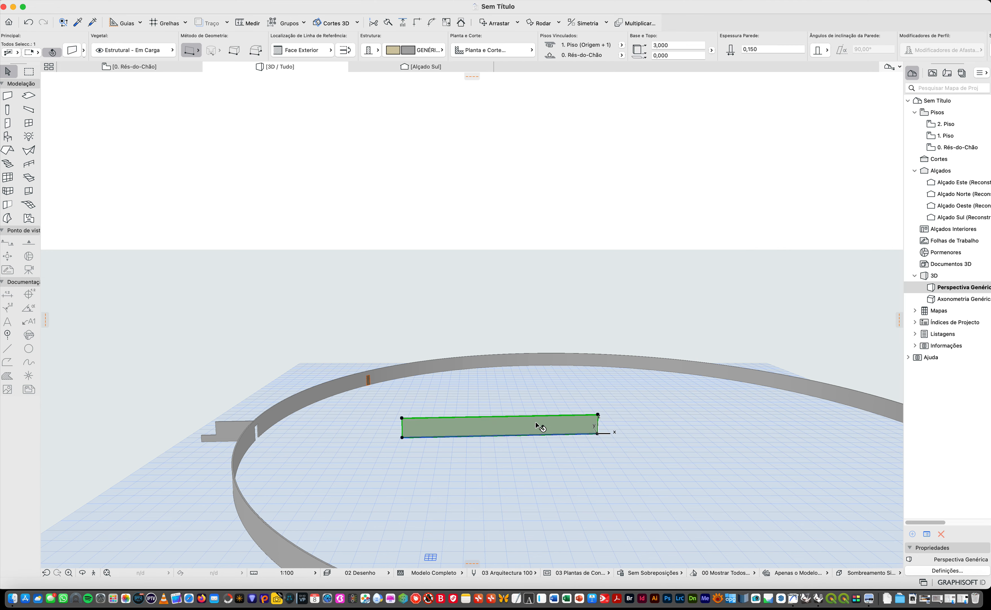
key("Delete")
Set the 3D style to Modelo Branco com Sombras and view the circular wall's openings from outside.
scroll(317, 383, "up", 3)
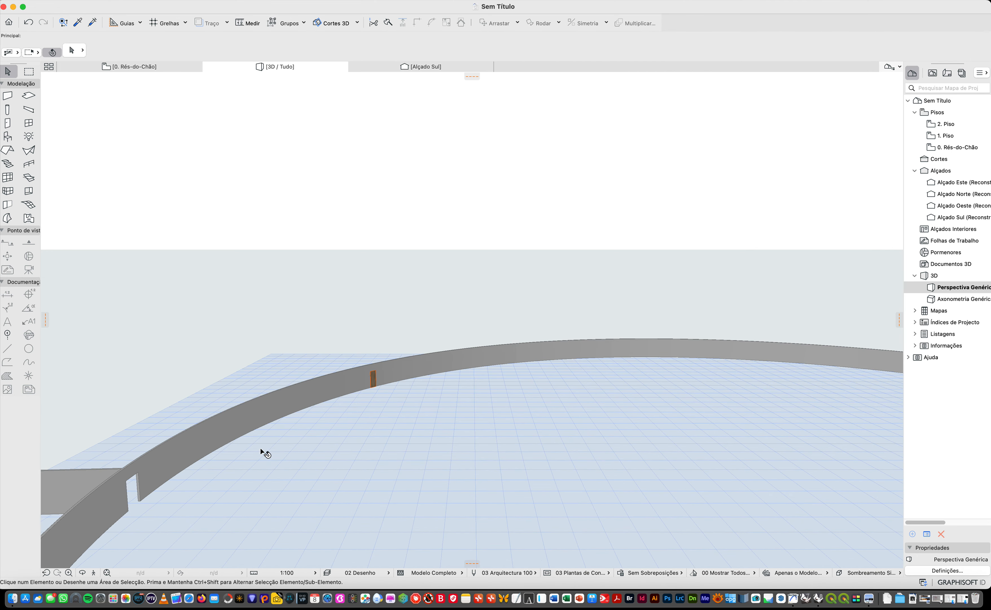
scroll(397, 367, "up", 2)
scroll(397, 368, "up", 2)
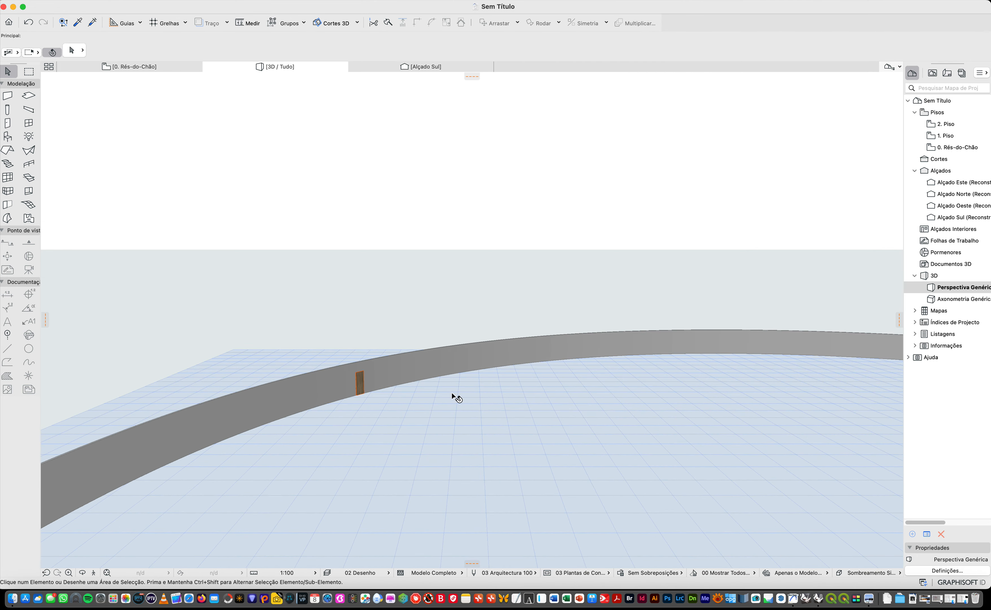
left_click(873, 574)
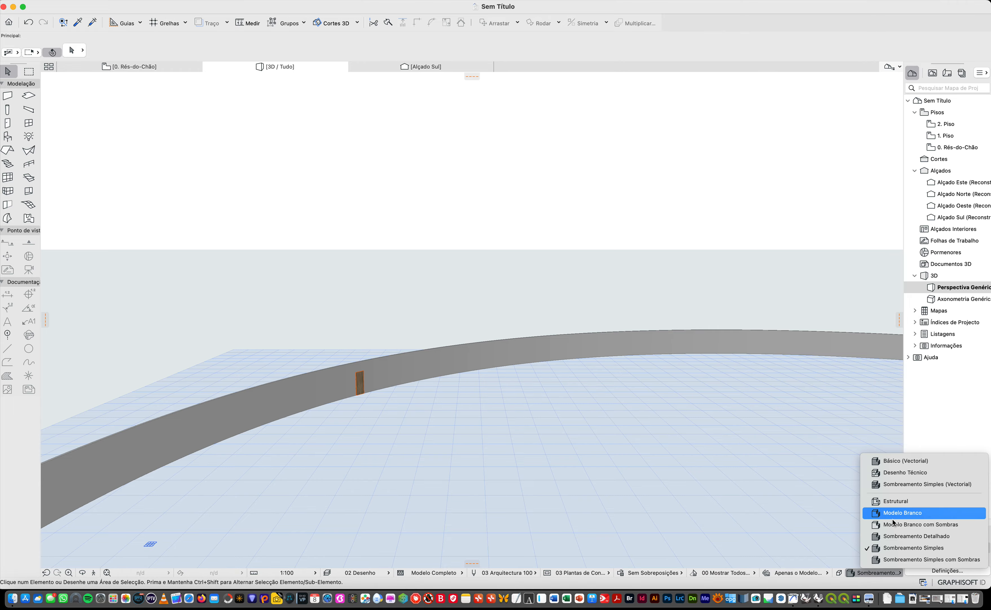
left_click(901, 525)
scroll(475, 369, "down", 3)
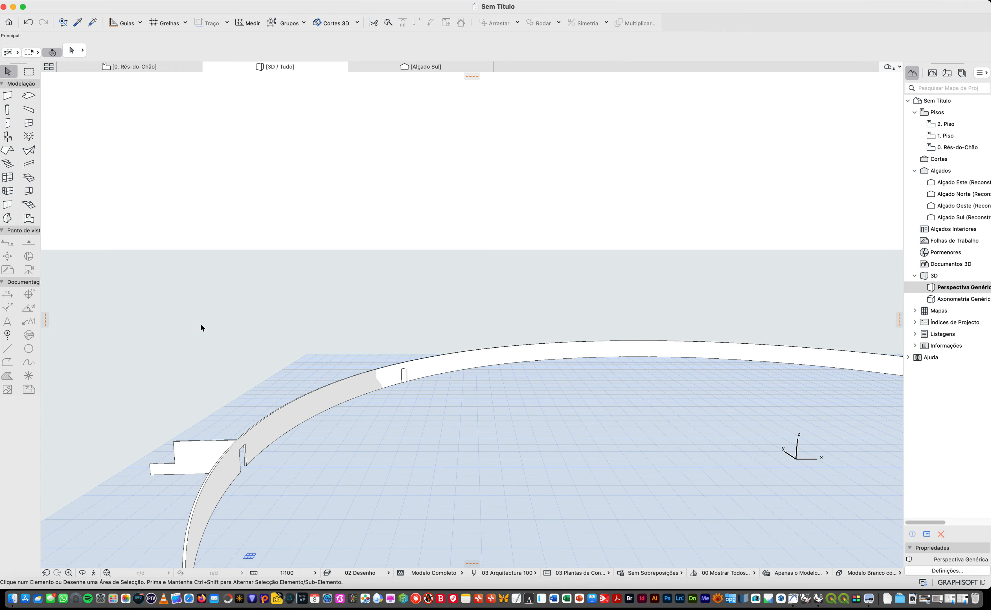
middle_click_drag(201, 325, 544, 521, "shift")
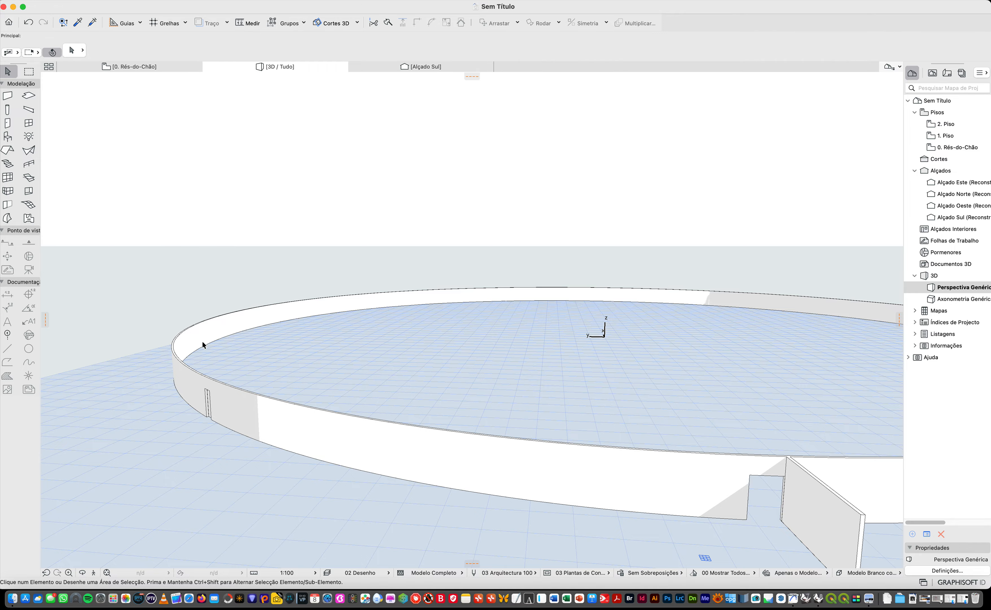
middle_click_drag(204, 343, 284, 447, "shift")
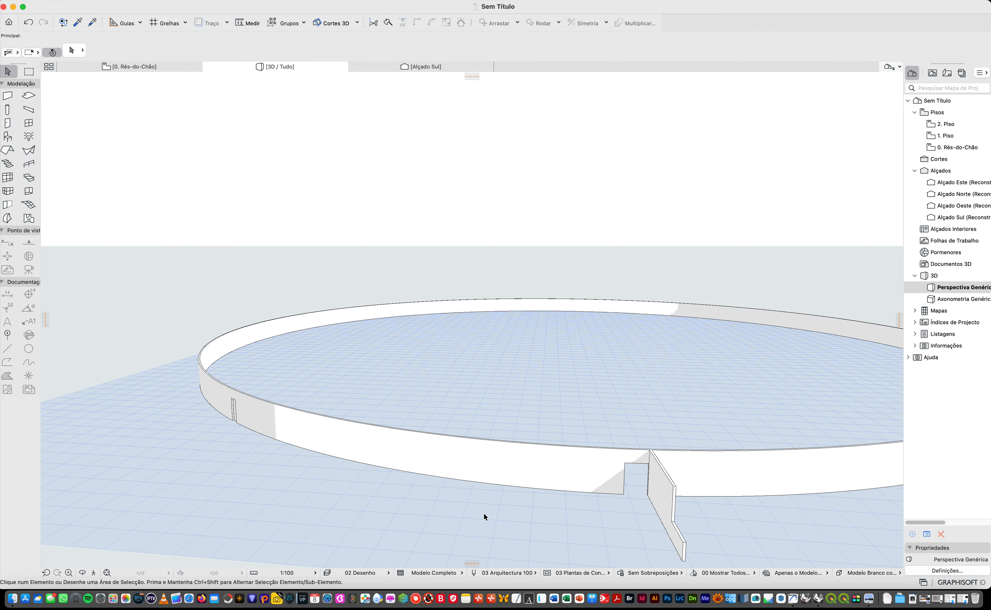
middle_click_drag(484, 513, 540, 427, "shift")
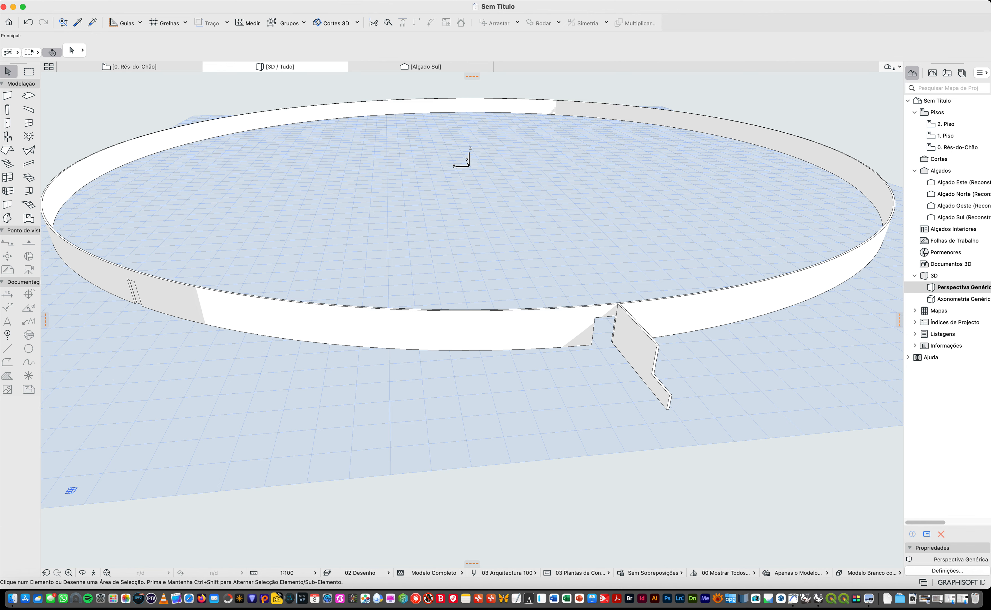
left_click(313, 0)
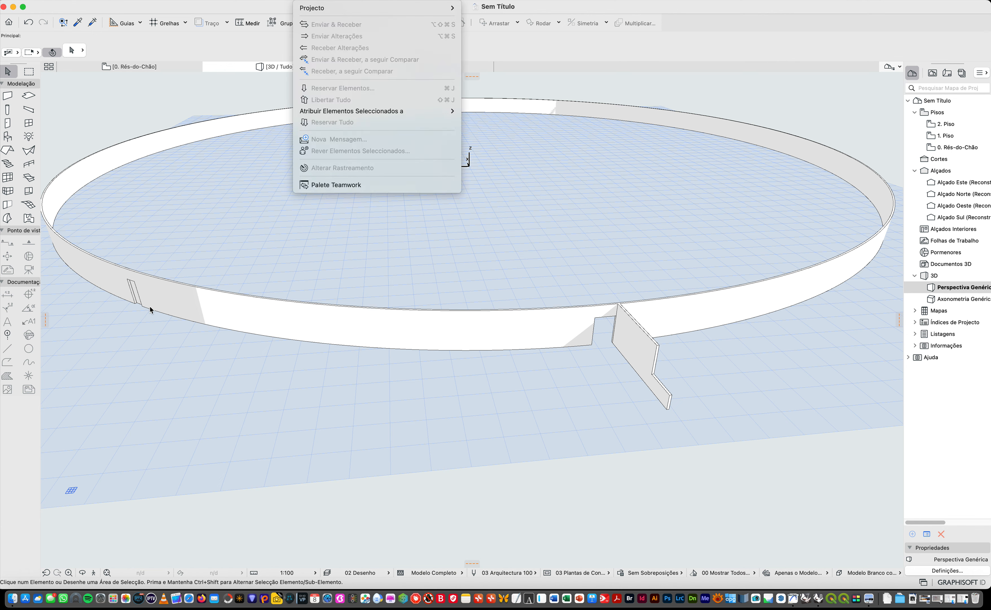
left_click(169, 515)
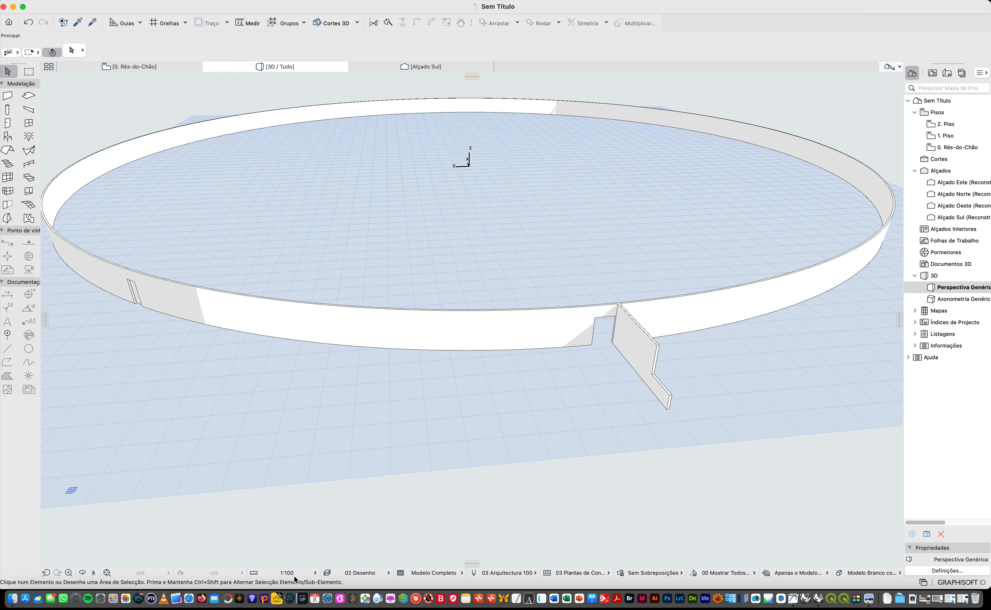
Open the ground-floor plan 0. Rés-do-Chão at the sliding door in the circular wall.
left_click(134, 66)
scroll(403, 322, "down", 5)
scroll(399, 320, "up", 8)
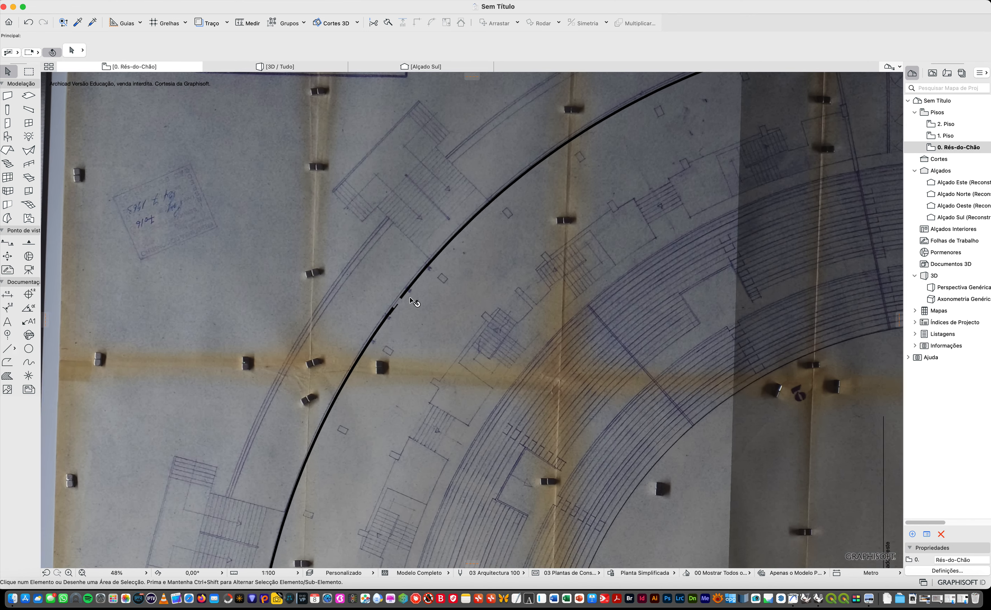
scroll(383, 316, "up", 6)
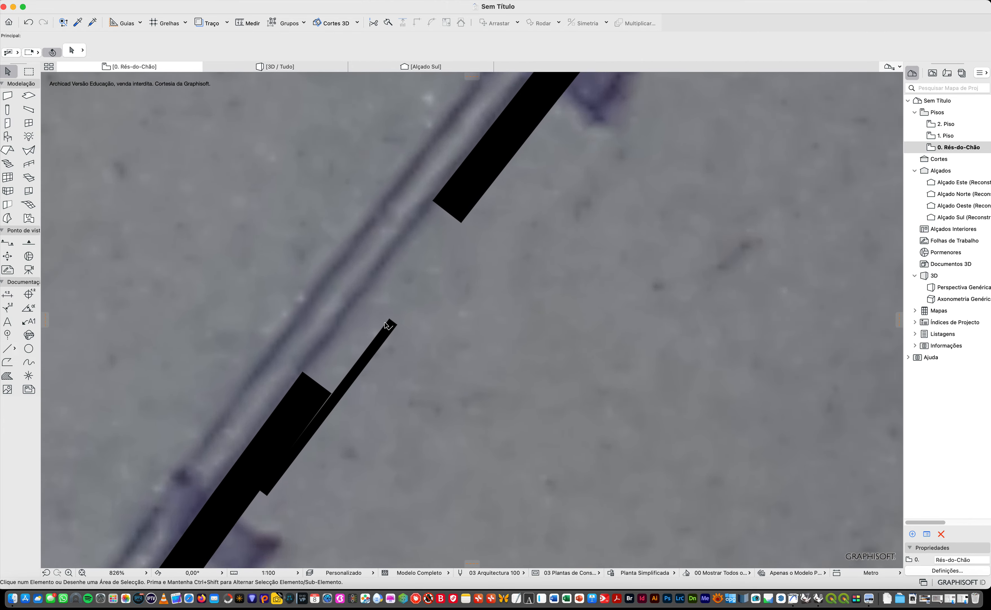
Try to make multiple rotated copies of the exterior sliding door around the centre of the circular building with Rodar Cópia Múltipla.
left_click(390, 331)
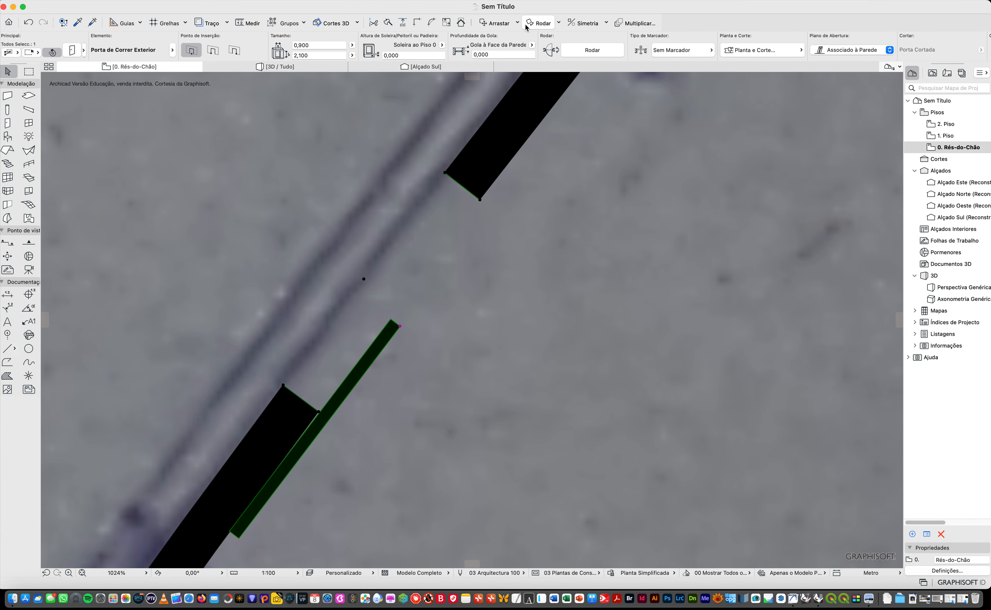
left_click(558, 25)
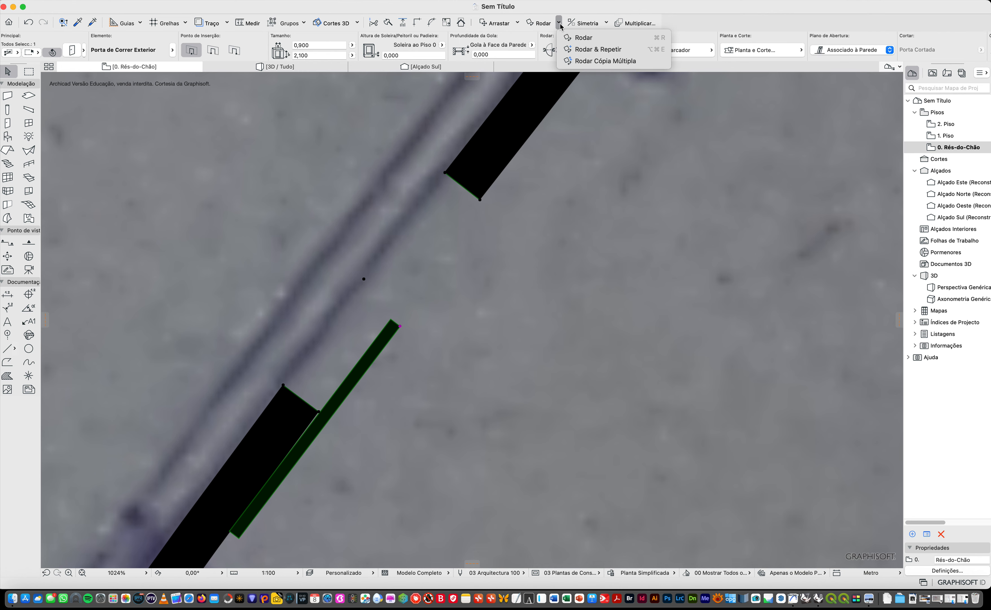
left_click(588, 69)
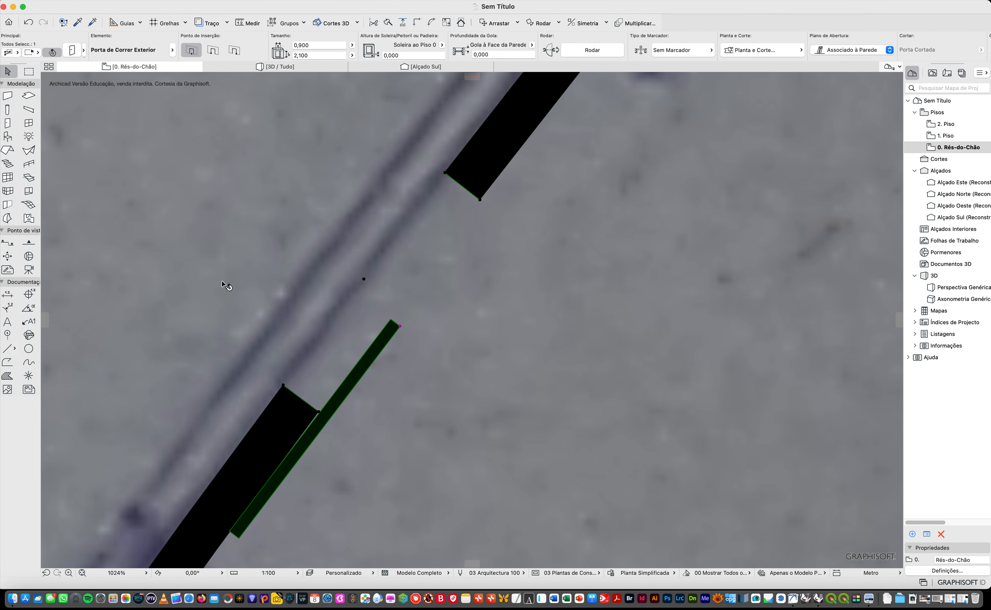
scroll(227, 286, "down", 1)
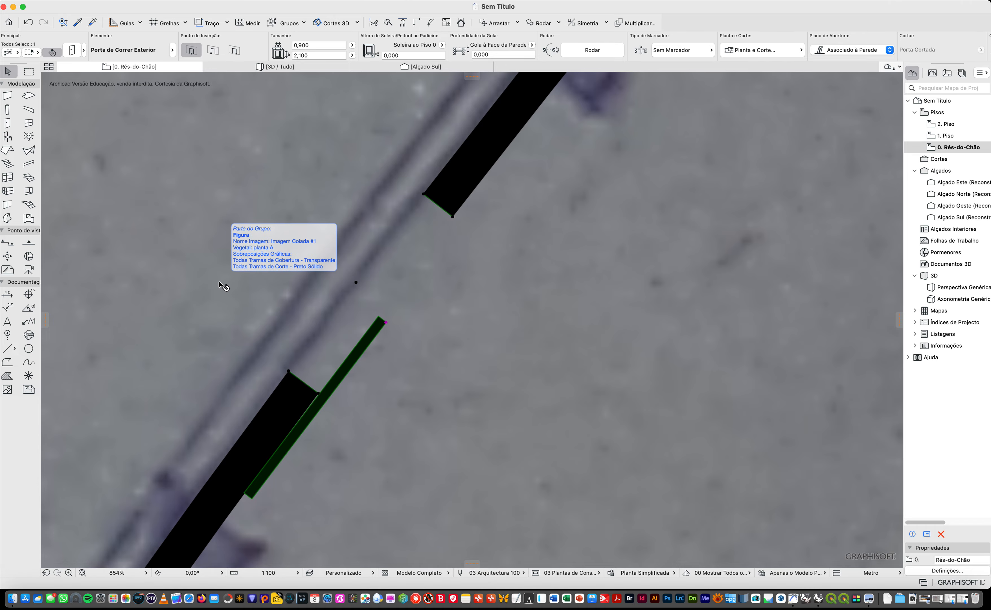
scroll(223, 282, "down", 10)
scroll(215, 280, "down", 7)
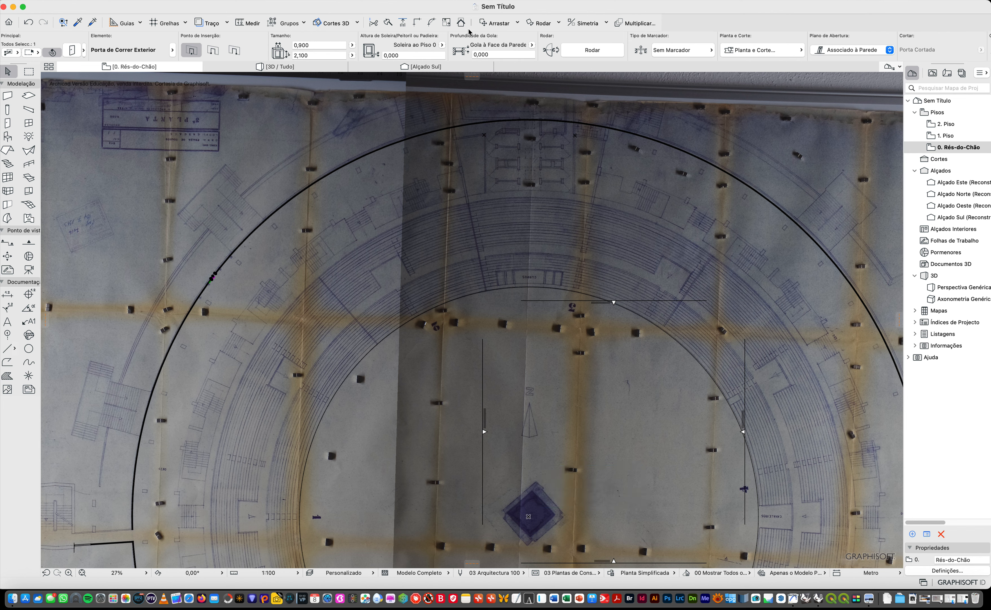
left_click(559, 24)
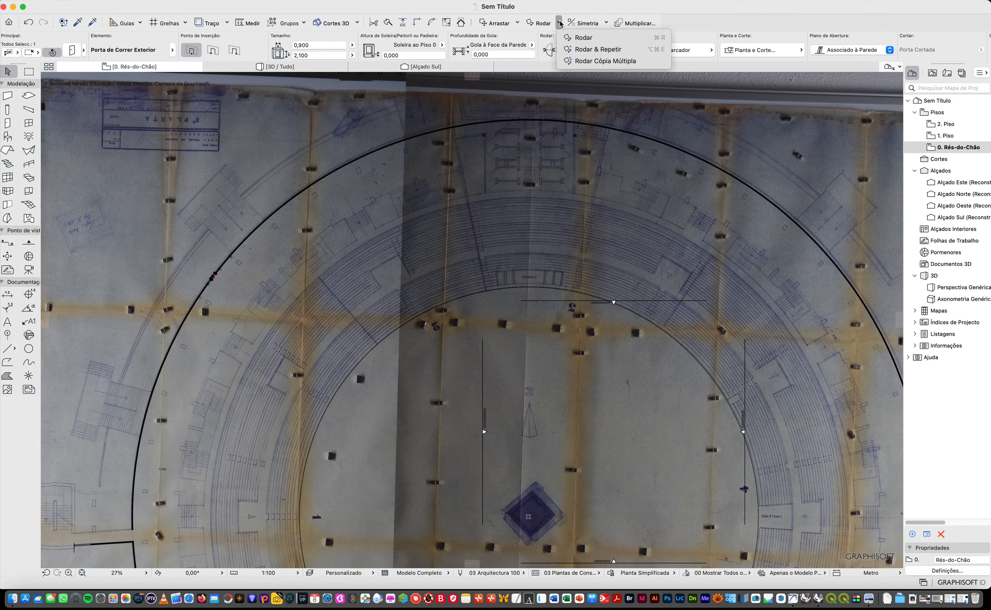
left_click(592, 61)
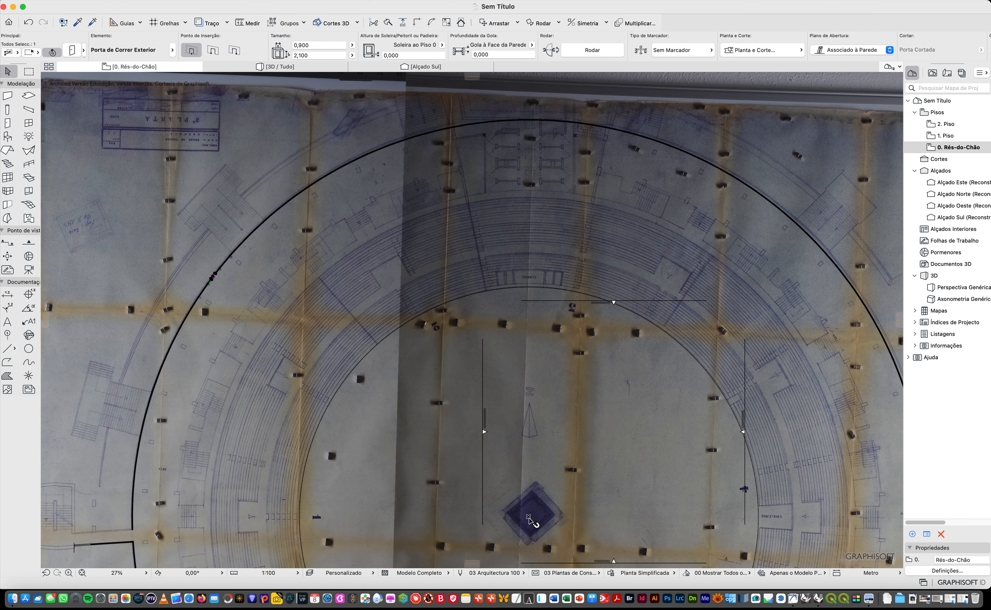
left_click(529, 517)
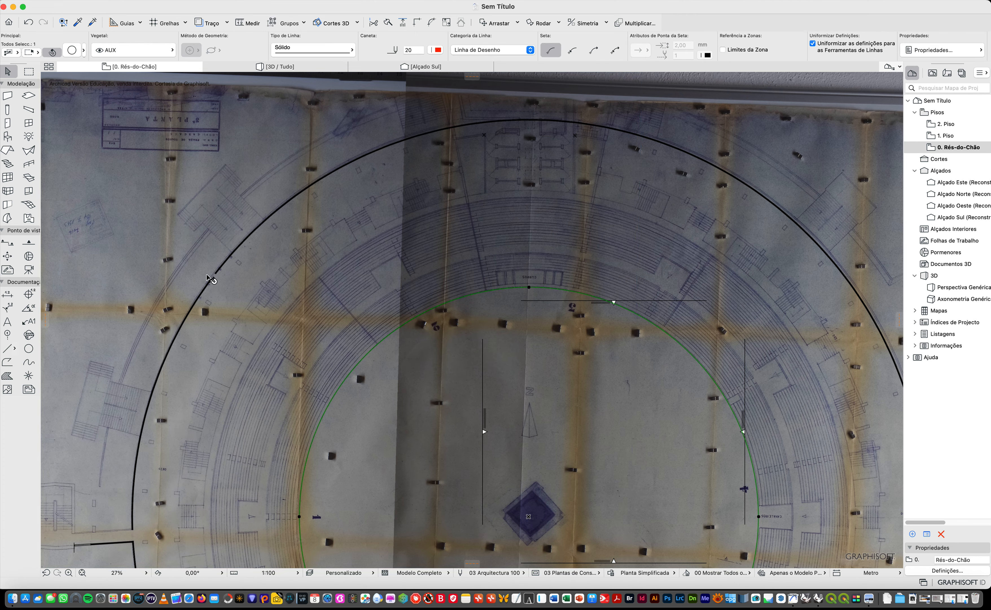
key("Escape")
Rotate the circular wall together with its sliding door about the circle's centre by about -3.3°, moving the opening along the traced wall.
scroll(216, 274, "down", 5)
scroll(215, 274, "up", 10)
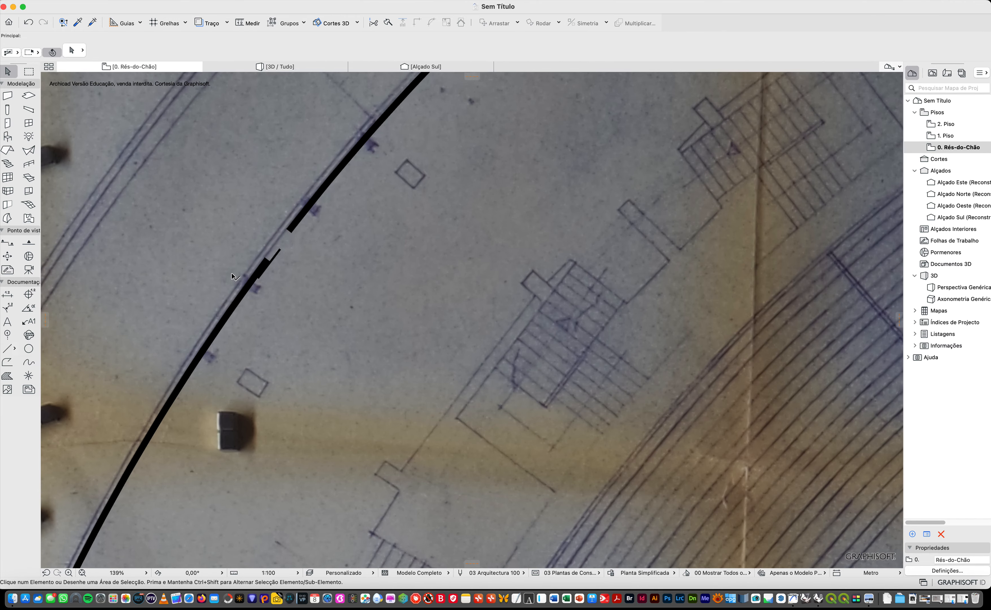
scroll(234, 270, "up", 3)
left_click(302, 253)
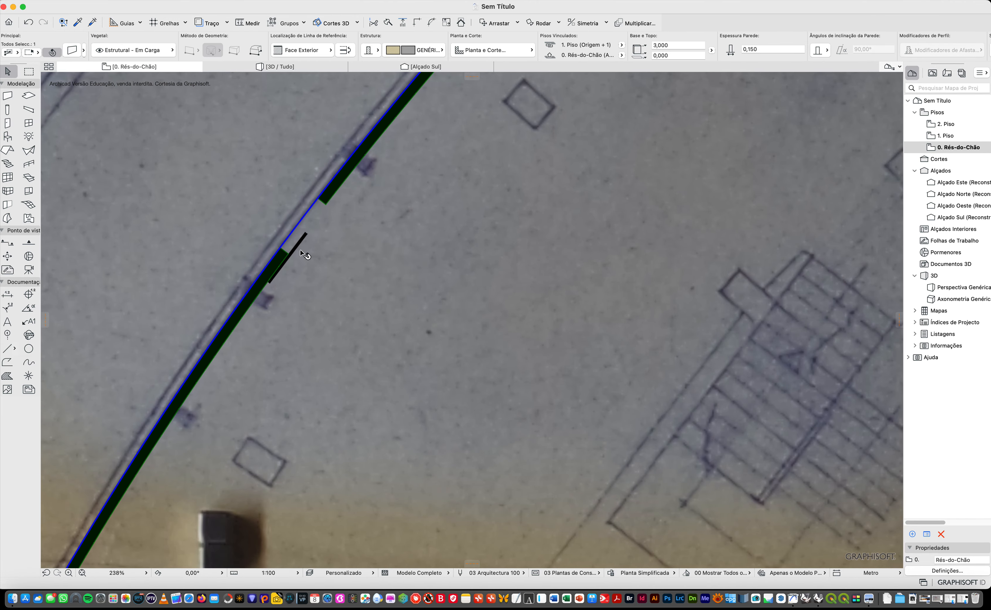
scroll(304, 254, "up", 9)
left_click(305, 238)
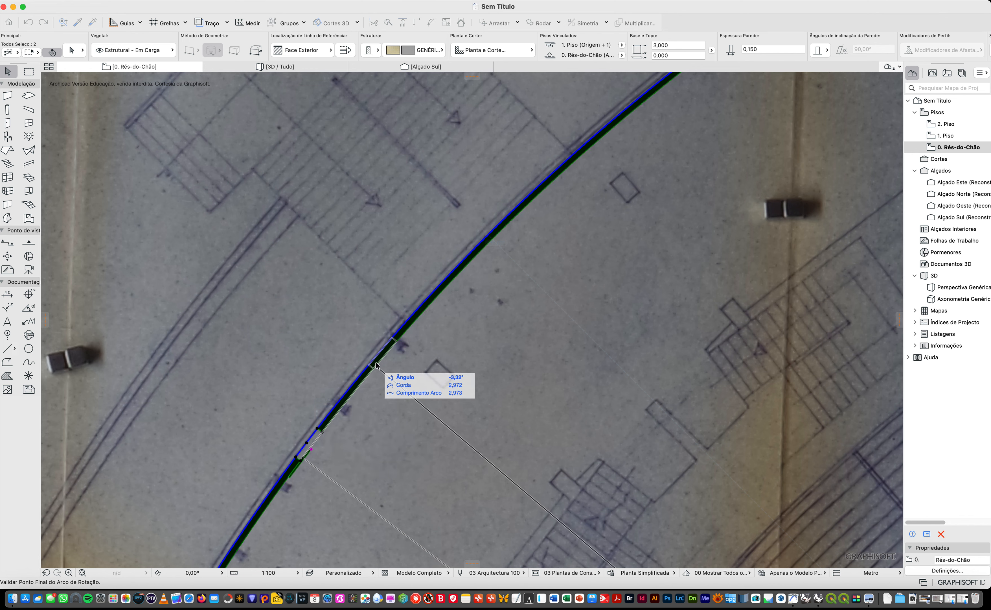
left_click(388, 367)
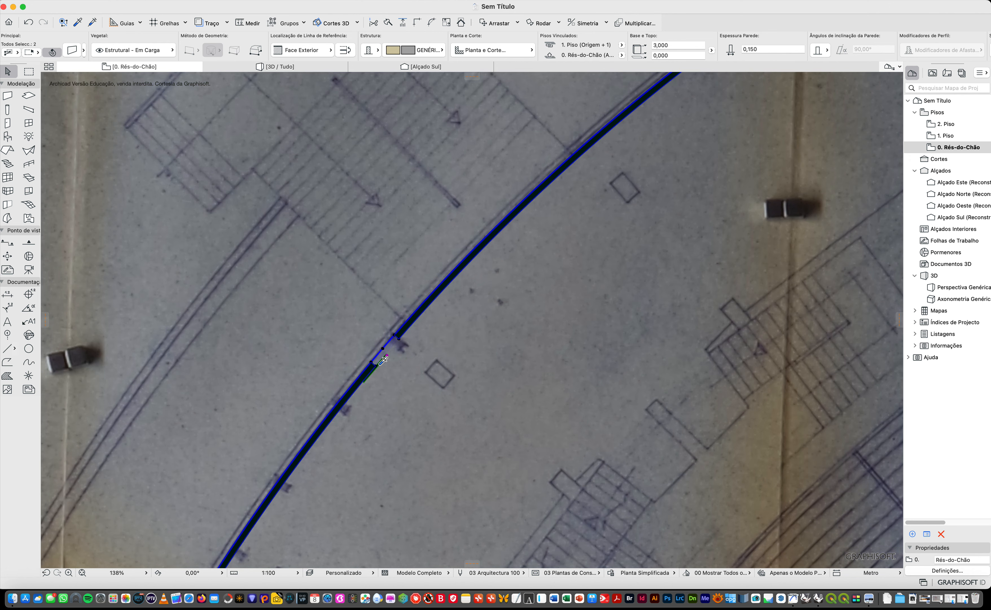
key("Escape")
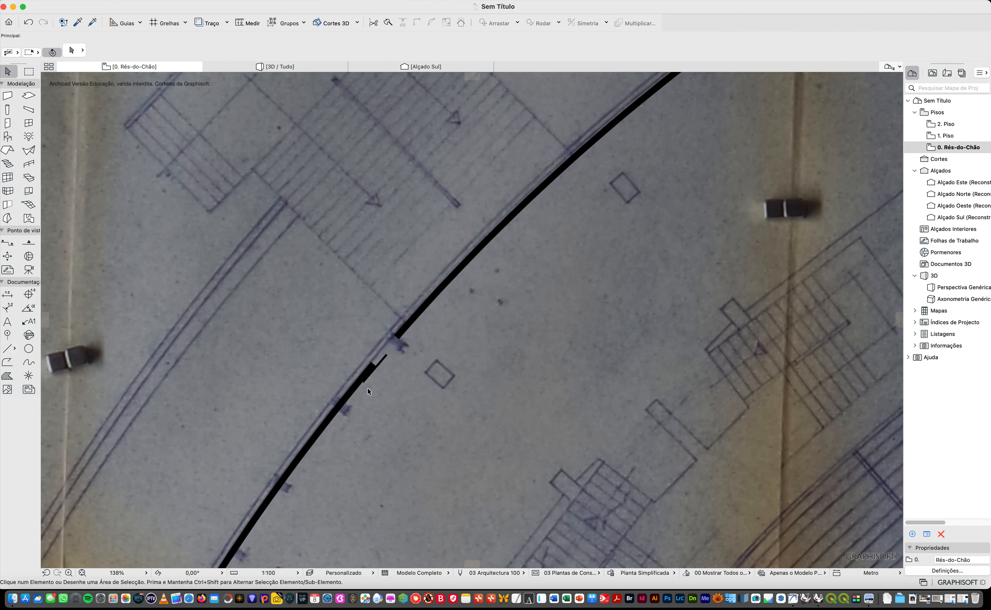